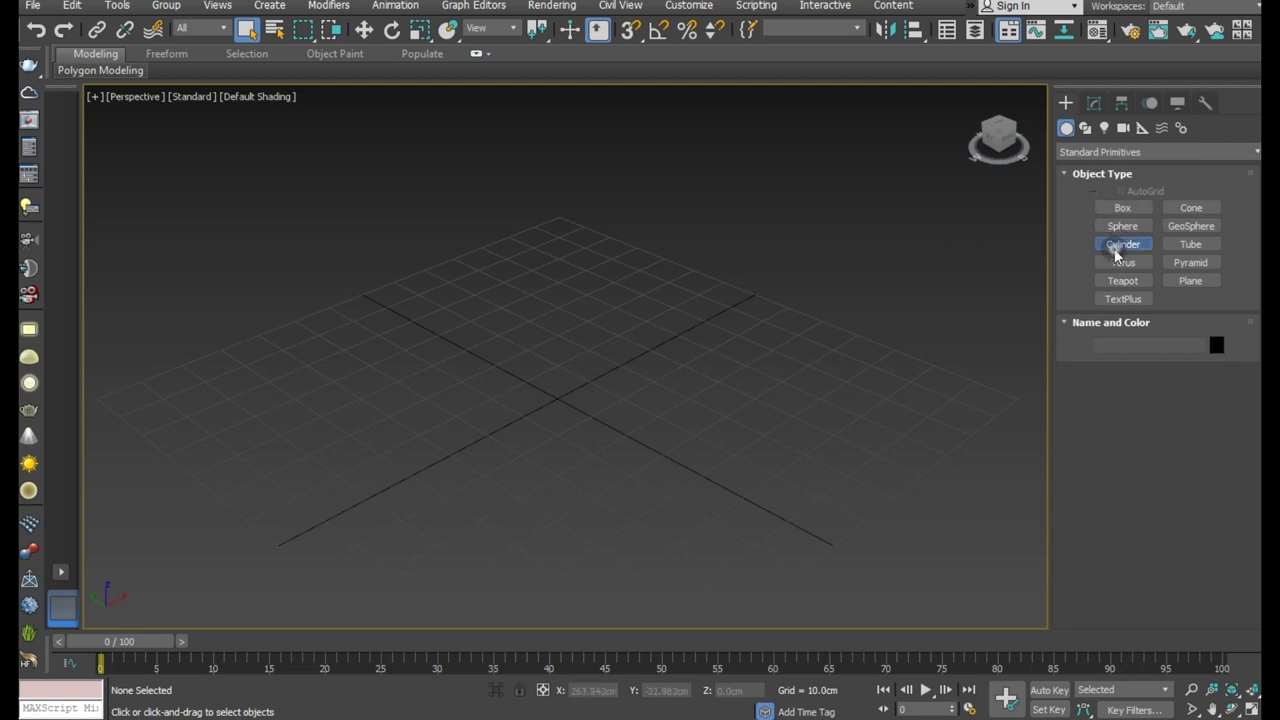
Draw a cylinder at the centre of the grid.
{"action": "left_click", "coordinate": [1115, 250]}
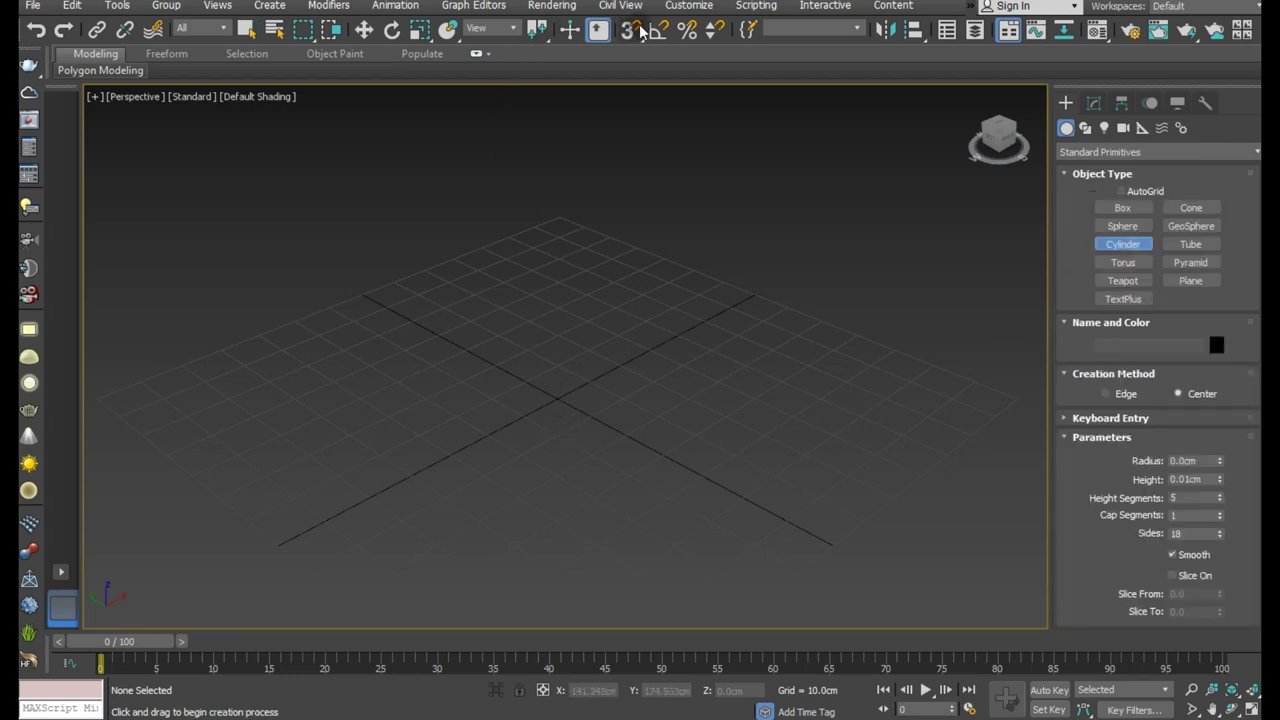
{"action": "left_click_drag", "start_coordinate": [557, 397], "coordinate": [680, 400]}
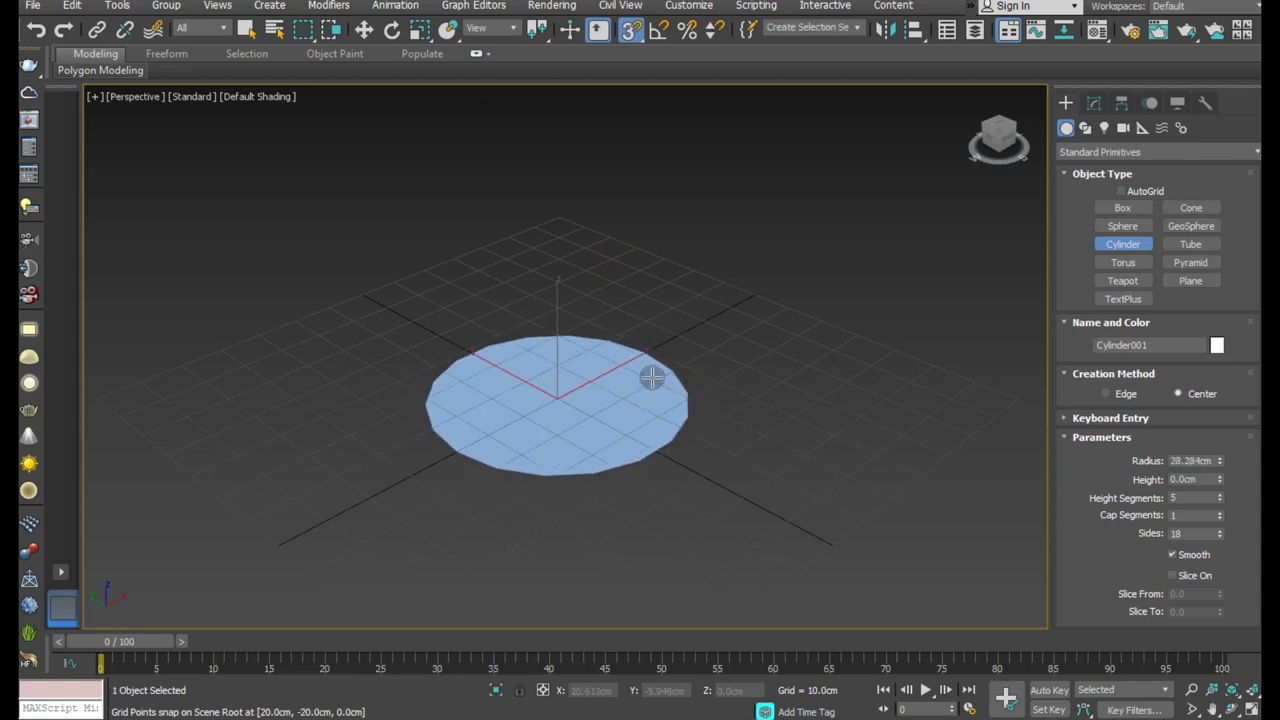
{"action": "left_click", "coordinate": [580, 161]}
{"action": "right_click", "coordinate": [580, 161]}
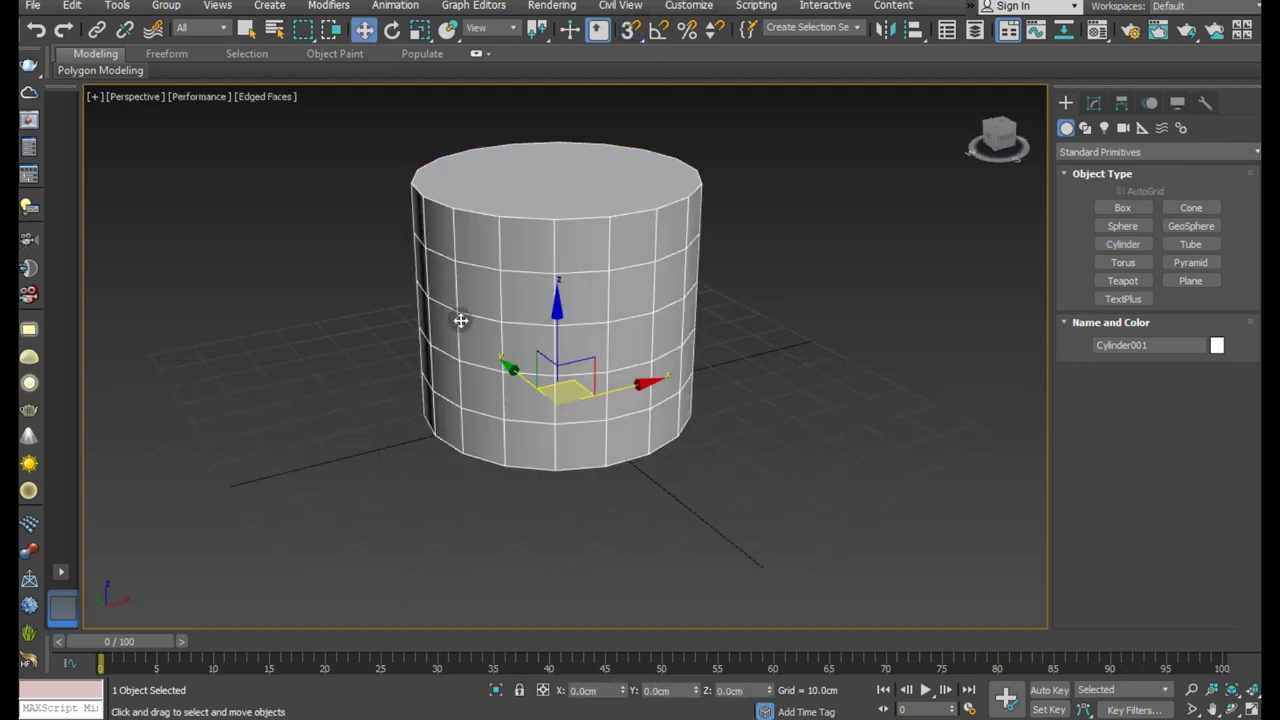
Set the cylinder to radius 21.779, 1 height segment and 20 sides.
{"action": "left_click", "coordinate": [1093, 104]}
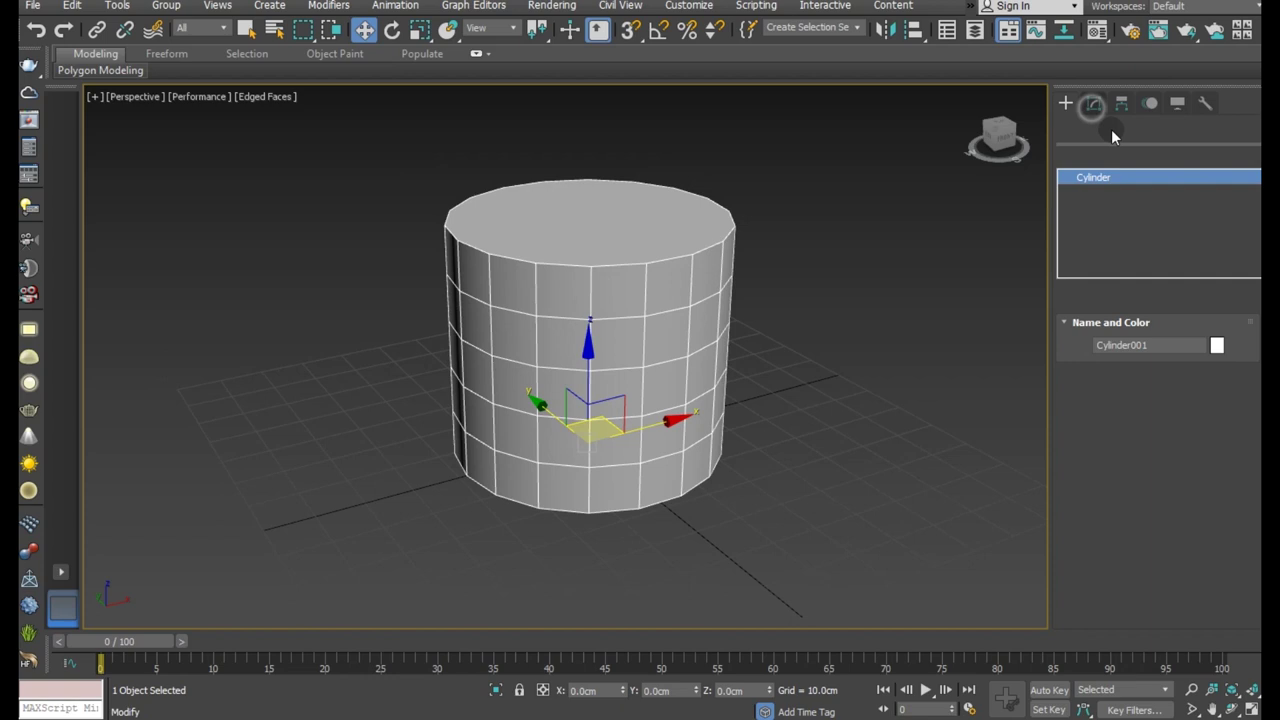
{"action": "left_click_drag", "start_coordinate": [1219, 358], "coordinate": [1221, 420]}
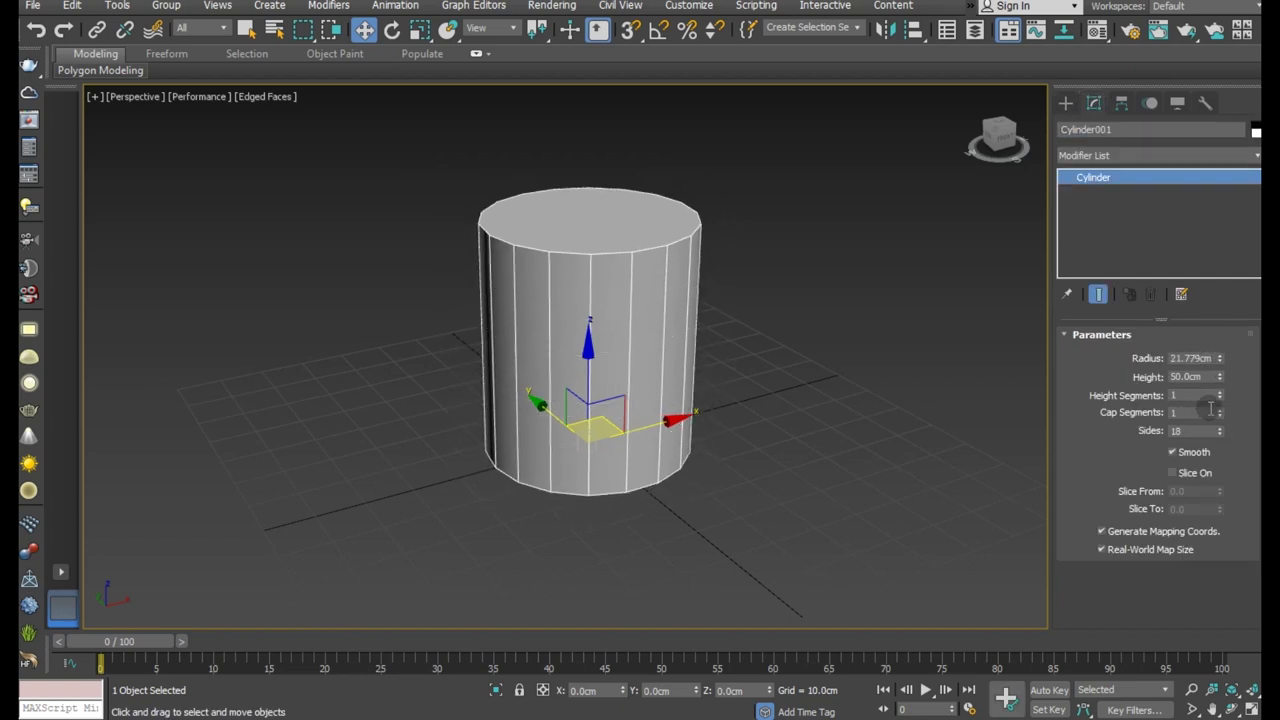
{"action": "left_click", "coordinate": [1220, 428]}
{"action": "left_click", "coordinate": [1220, 428]}
Convert the cylinder to an Editable Poly.
{"action": "right_click", "coordinate": [1136, 230]}
{"action": "left_click", "coordinate": [1184, 357]}
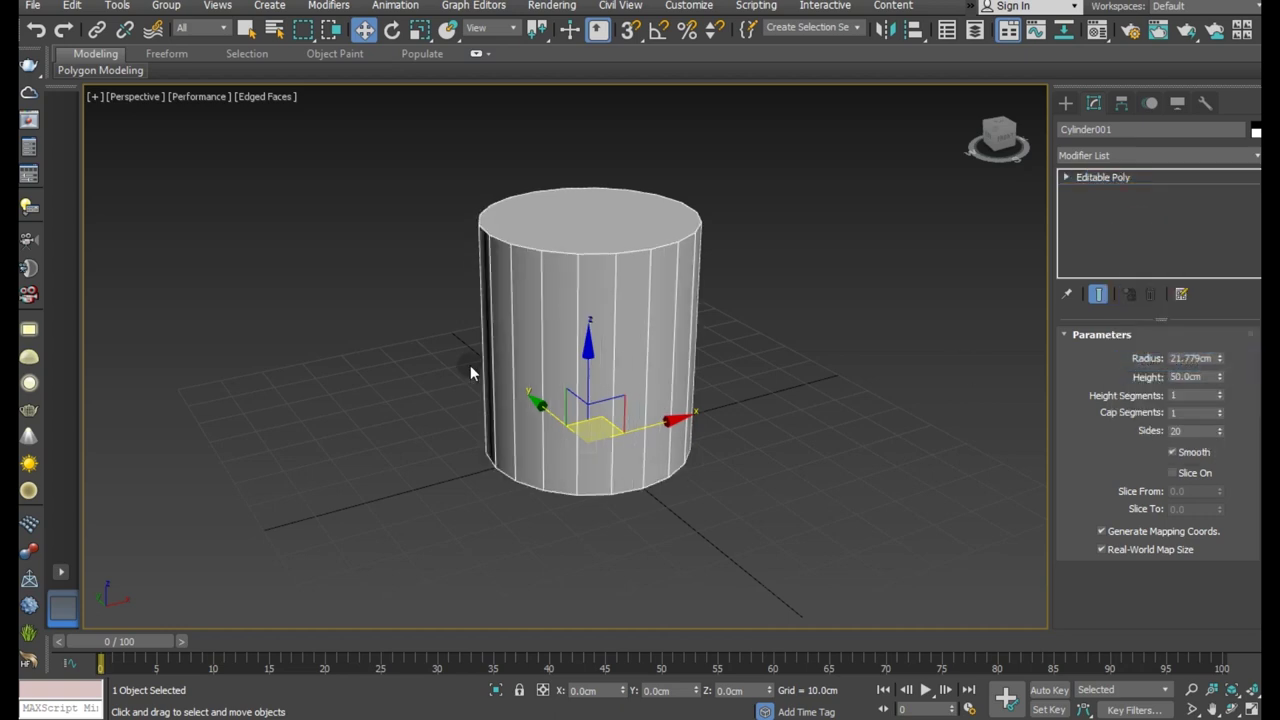
{"action": "scroll", "coordinate": [531, 268], "scroll_direction": "up", "scroll_amount": 3}
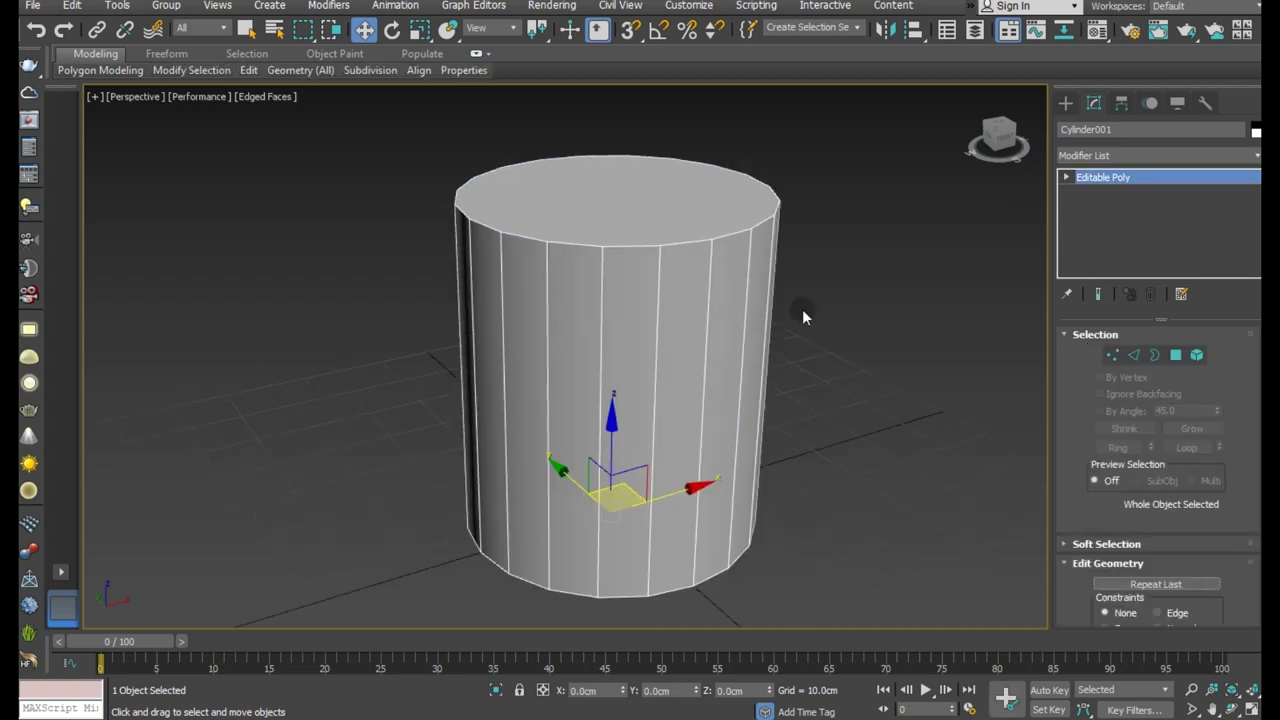
Extrude the cylinder's top face 0.687 cm into a thin band.
{"action": "left_click", "coordinate": [1177, 354]}
{"action": "left_click", "coordinate": [636, 218]}
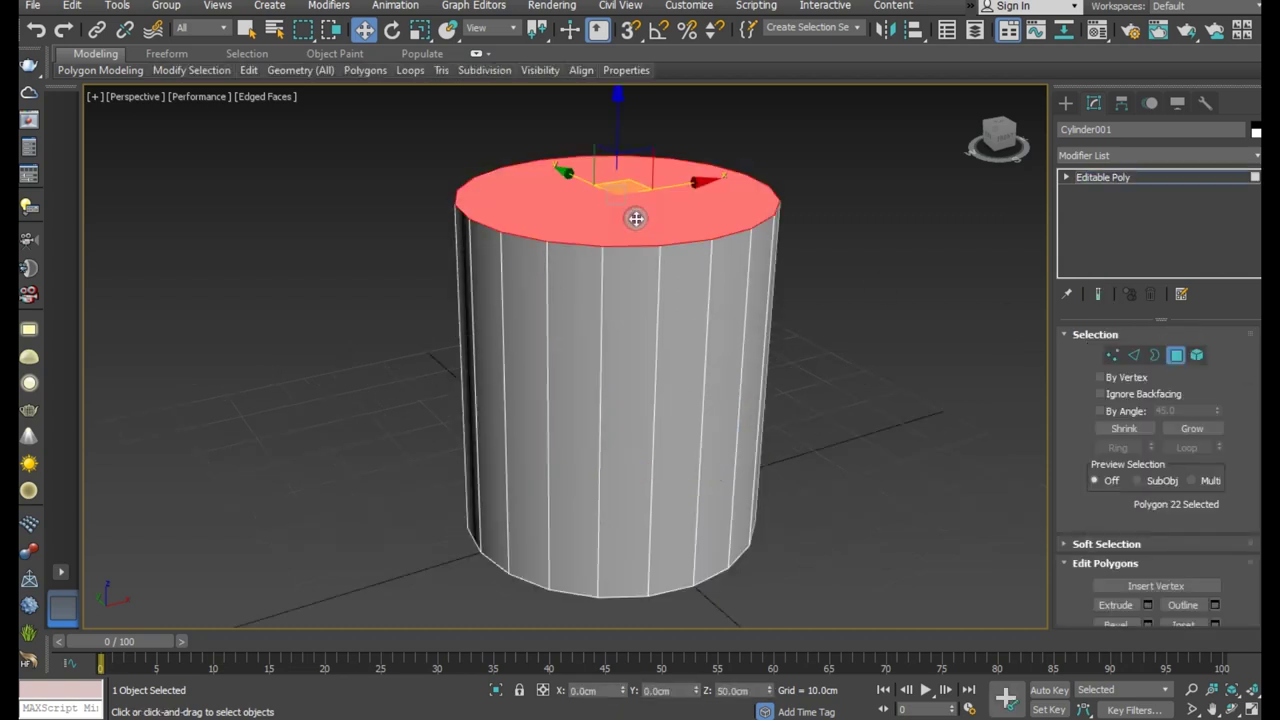
{"action": "left_click", "coordinate": [1148, 605]}
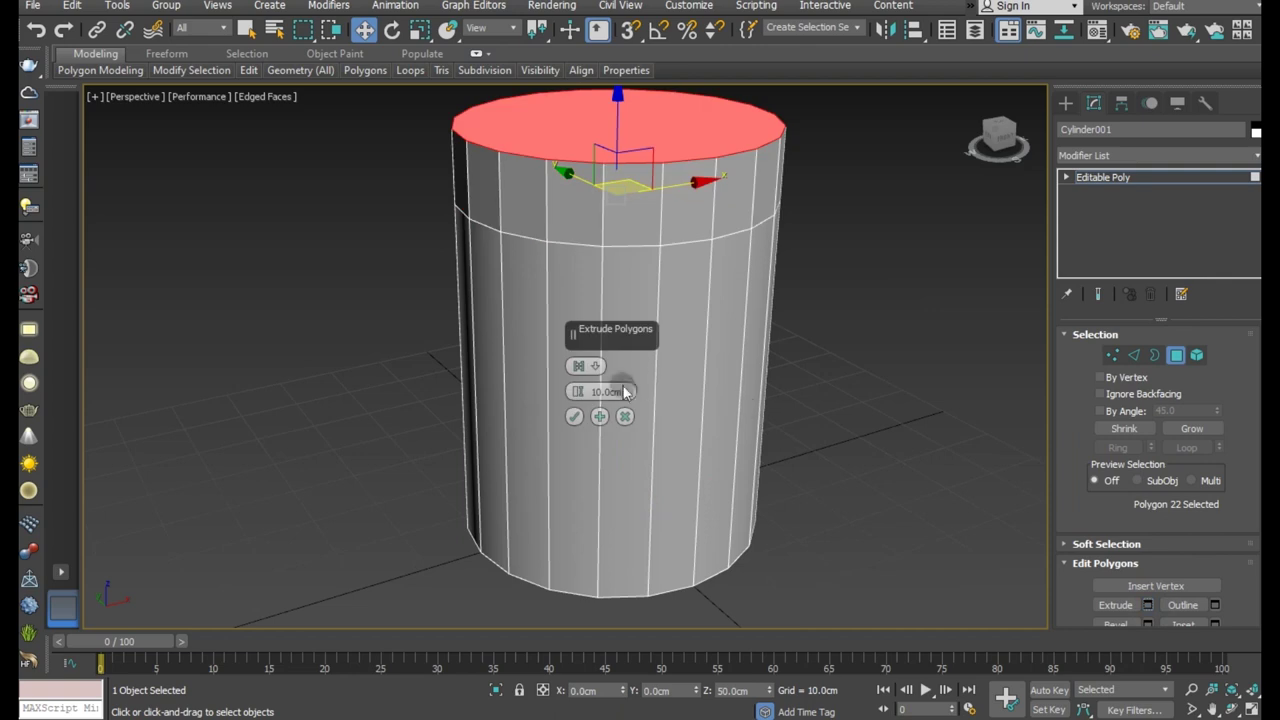
{"action": "left_click_drag", "start_coordinate": [577, 391], "coordinate": [583, 444]}
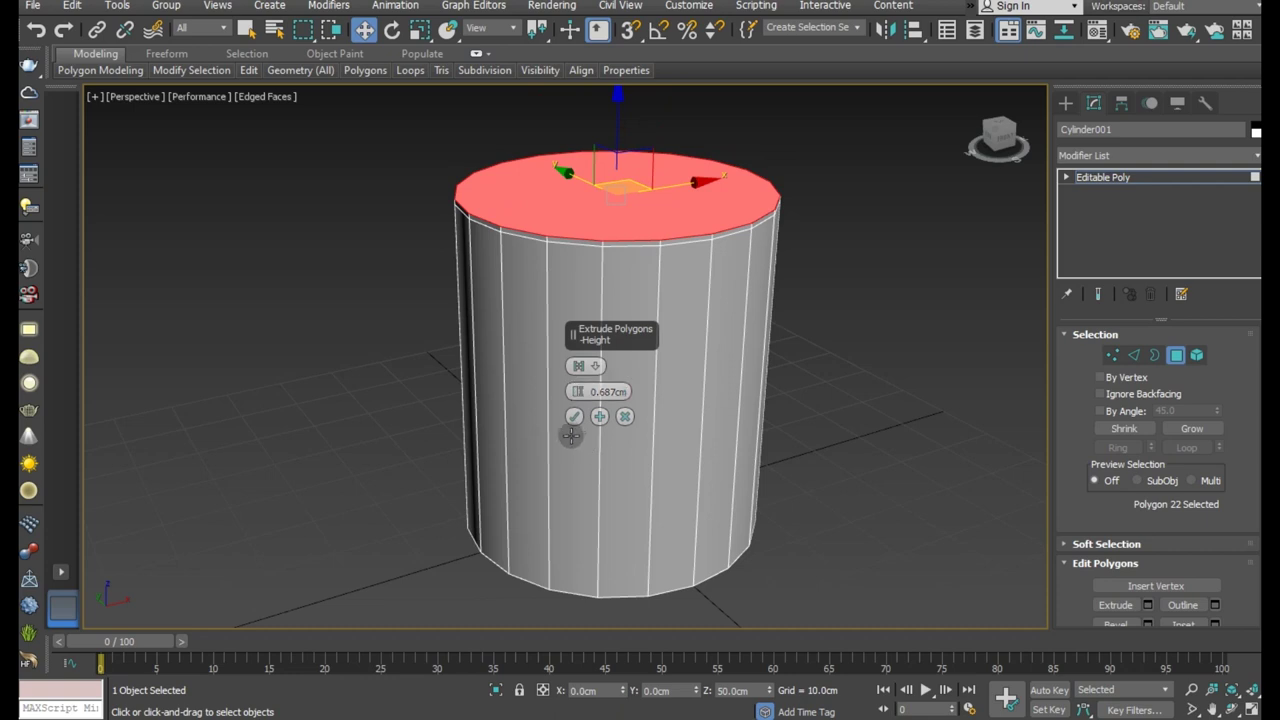
{"action": "left_click", "coordinate": [574, 417]}
Extrude the band's ring of side faces 2.34 cm outward along local normals to form a rim.
{"action": "scroll", "coordinate": [567, 221], "scroll_direction": "up", "scroll_amount": 3}
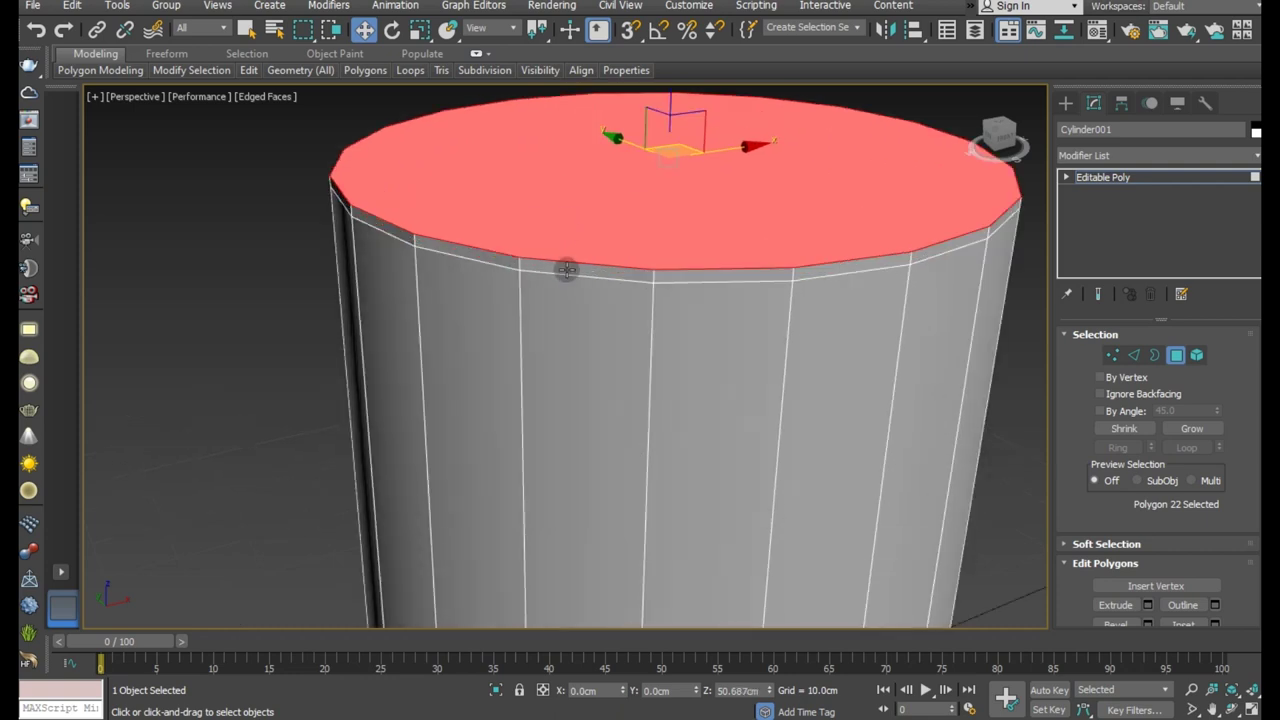
{"action": "left_click", "coordinate": [566, 271]}
{"action": "left_click", "coordinate": [684, 272], "text": "shift"}
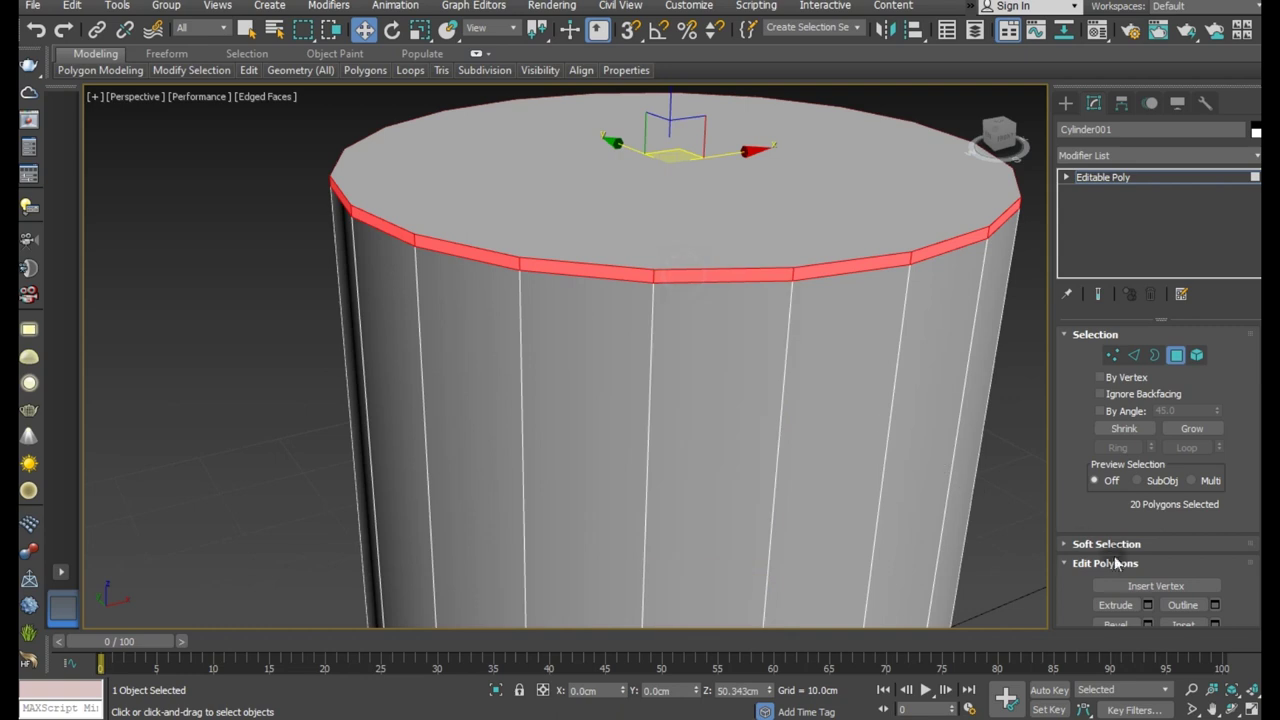
{"action": "left_click", "coordinate": [1147, 604]}
{"action": "mouse_move", "coordinate": [583, 390]}
{"action": "left_mouse_down"}
{"action": "mouse_move", "coordinate": [583, 372]}
{"action": "mouse_move", "coordinate": [577, 402]}
{"action": "left_mouse_up"}
{"action": "left_click", "coordinate": [578, 365]}
{"action": "left_click", "coordinate": [578, 380]}
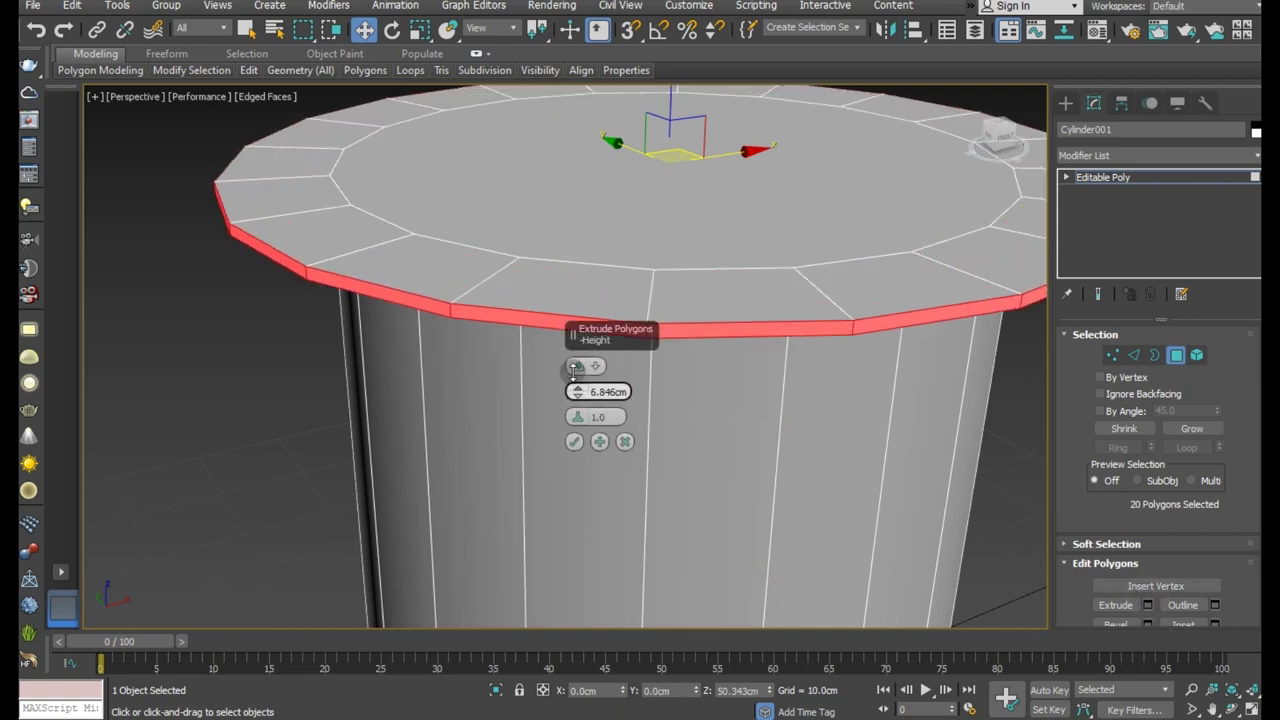
{"action": "left_click", "coordinate": [574, 441]}
{"action": "left_click", "coordinate": [622, 245]}
Raise the top cap and scale it down to a point.
{"action": "scroll", "coordinate": [539, 390], "scroll_direction": "down", "scroll_amount": 2}
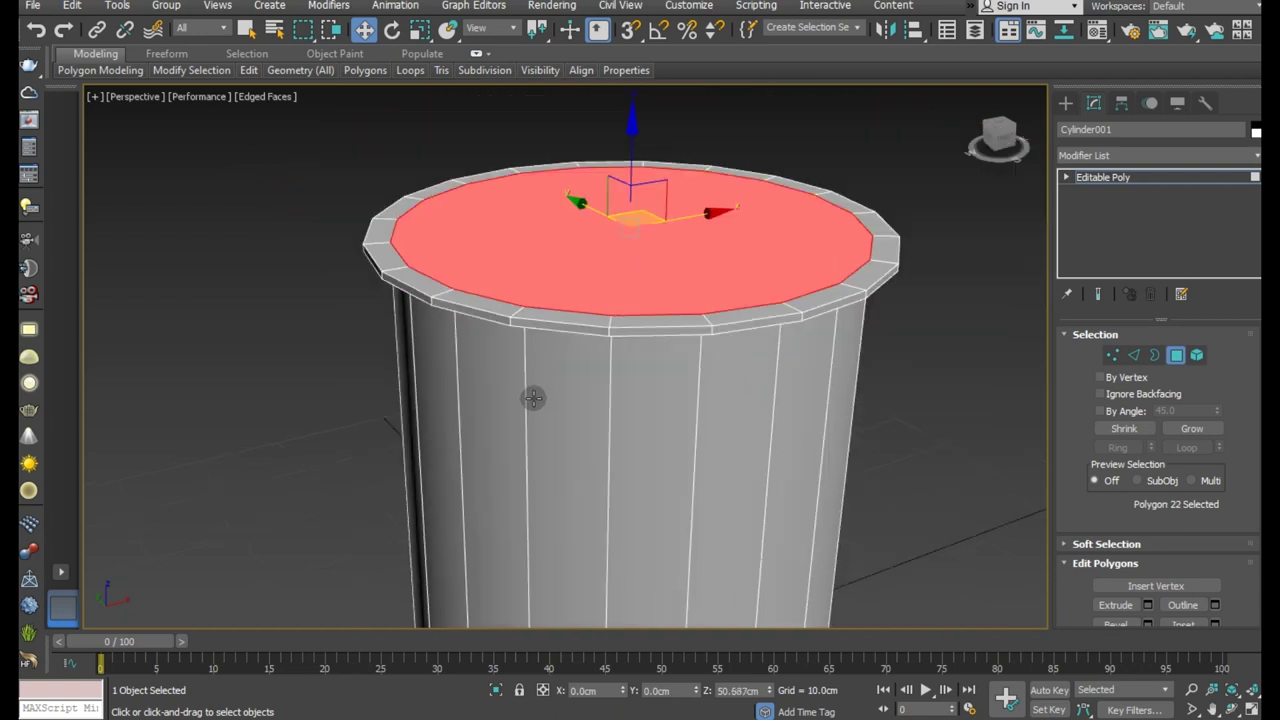
{"action": "scroll", "coordinate": [539, 392], "scroll_direction": "down", "scroll_amount": 4}
{"action": "left_click_drag", "start_coordinate": [602, 196], "coordinate": [622, 102]}
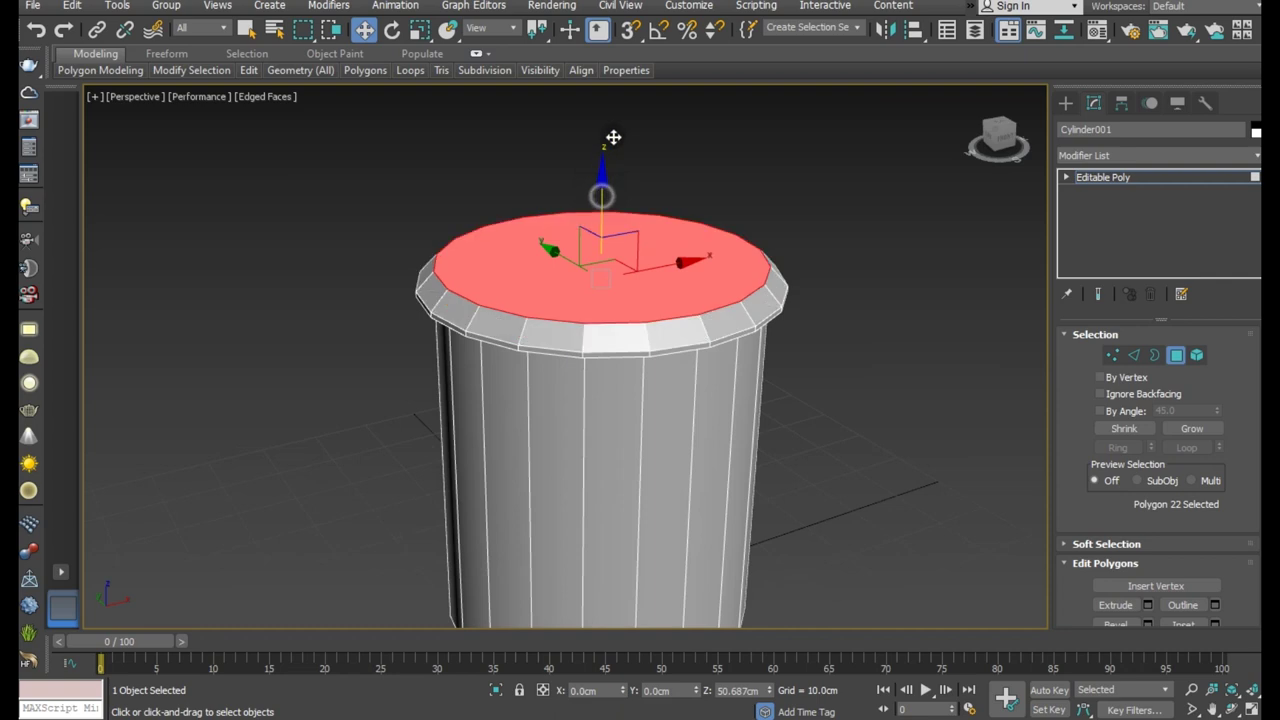
{"action": "left_click", "coordinate": [422, 34]}
{"action": "mouse_move", "coordinate": [594, 166]}
{"action": "left_mouse_down"}
{"action": "mouse_move", "coordinate": [539, 284]}
{"action": "mouse_move", "coordinate": [523, 451]}
{"action": "left_mouse_up"}
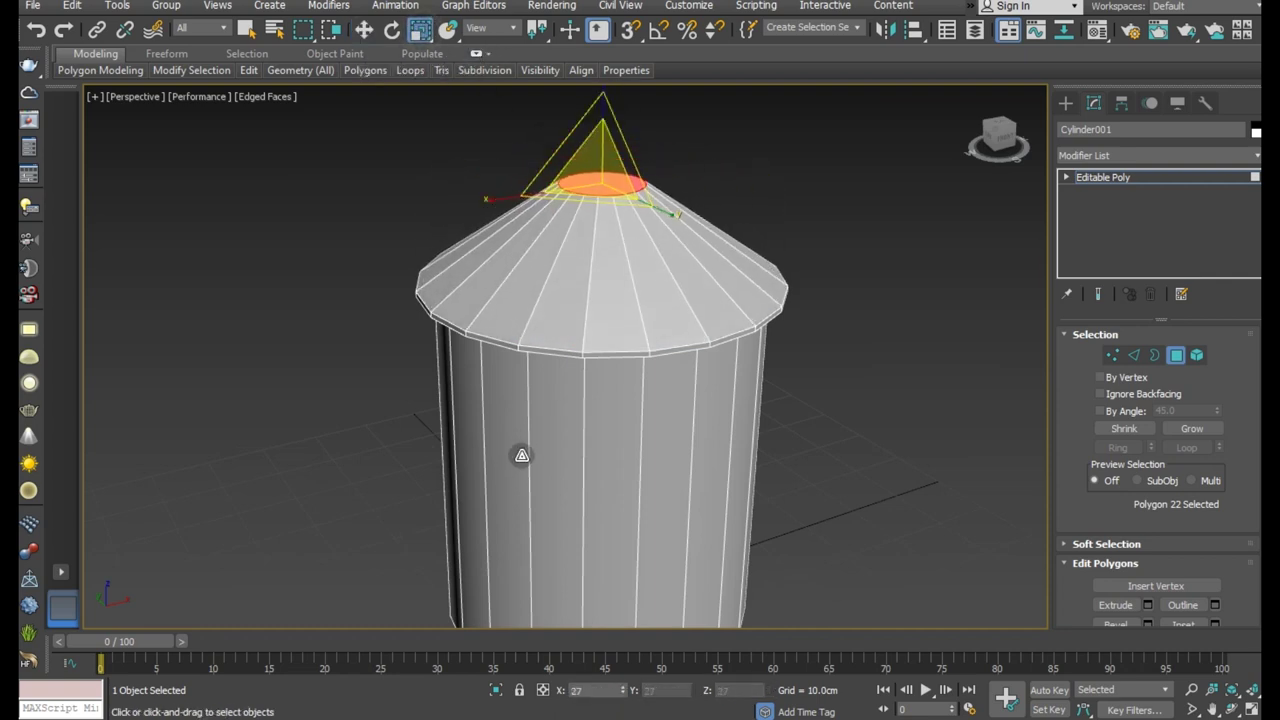
Lift the cone's peak to 66.495 cm.
{"action": "scroll", "coordinate": [440, 415], "scroll_direction": "down", "scroll_amount": 3}
{"action": "scroll", "coordinate": [506, 305], "scroll_direction": "up", "scroll_amount": 2}
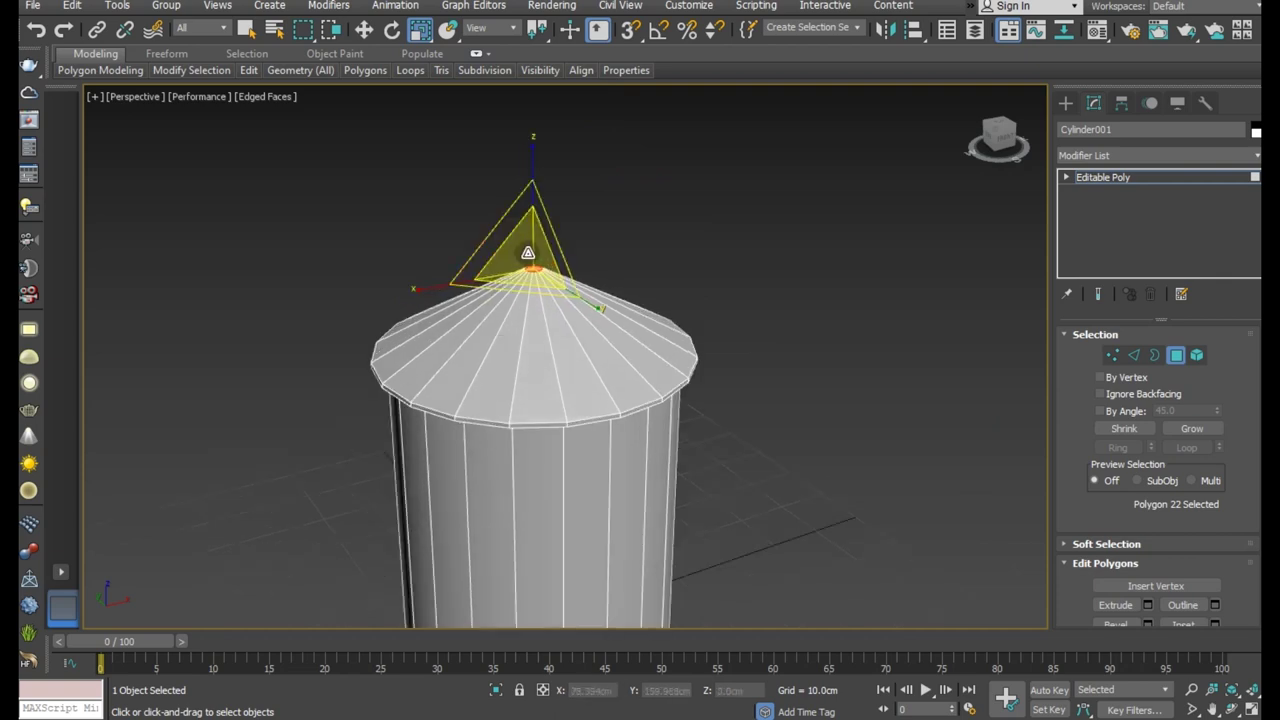
{"action": "left_click", "coordinate": [362, 30]}
{"action": "left_click_drag", "start_coordinate": [529, 183], "coordinate": [526, 163]}
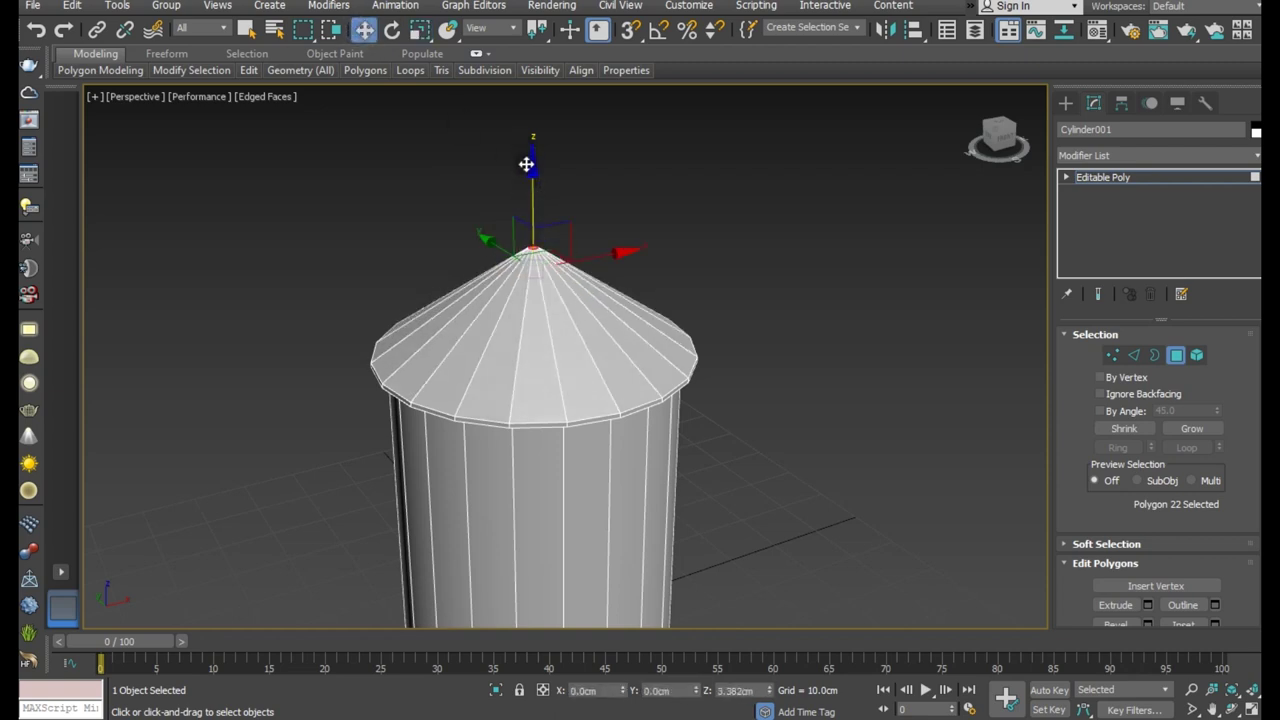
{"action": "mouse_move", "coordinate": [535, 342]}
{"action": "middle_mouse_down", "text": "alt"}
{"action": "mouse_move", "coordinate": [490, 282]}
{"action": "mouse_move", "coordinate": [594, 350]}
{"action": "middle_mouse_up", "text": "alt"}
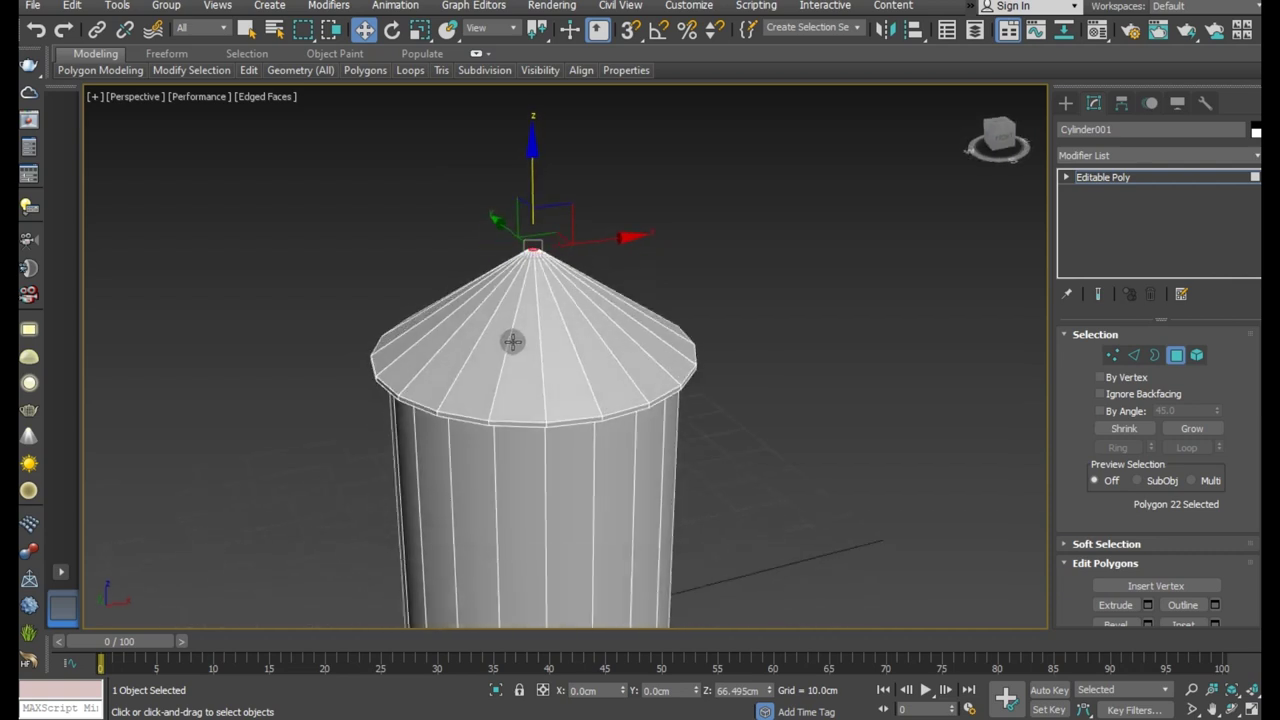
{"action": "scroll", "coordinate": [770, 394], "scroll_direction": "down", "scroll_amount": 3}
Draw a long thin box in Top view beside the tank base.
{"action": "left_click", "coordinate": [318, 306]}
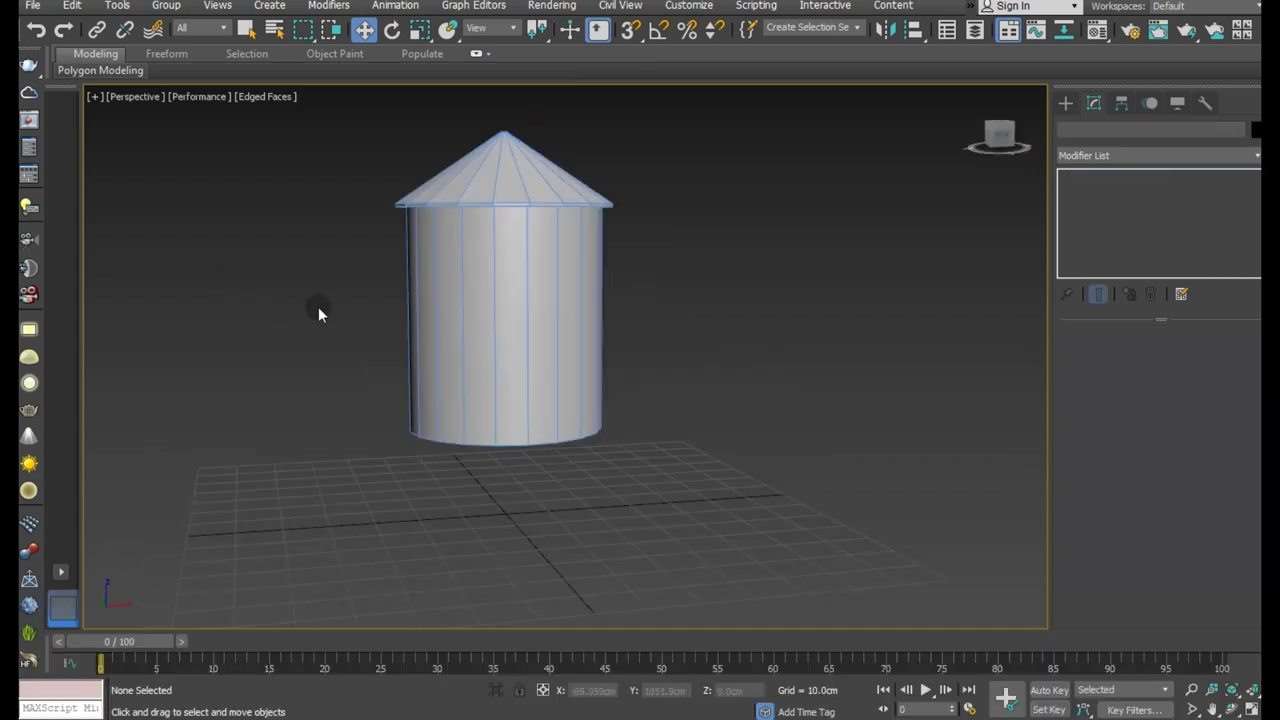
{"action": "mouse_move", "coordinate": [500, 420]}
{"action": "middle_mouse_down", "text": "alt"}
{"action": "mouse_move", "coordinate": [534, 466]}
{"action": "mouse_move", "coordinate": [520, 463]}
{"action": "mouse_move", "coordinate": [530, 390]}
{"action": "middle_mouse_up", "text": "alt"}
{"action": "left_click", "coordinate": [1066, 105]}
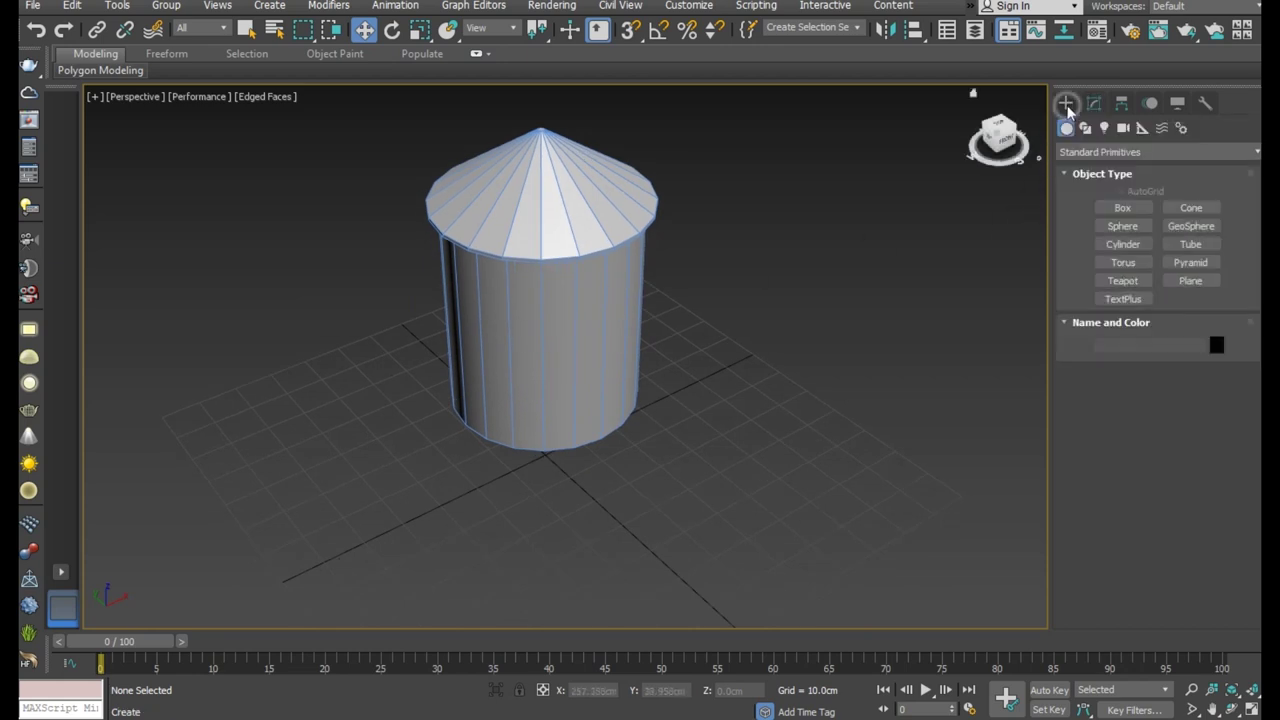
{"action": "left_click", "coordinate": [1127, 212]}
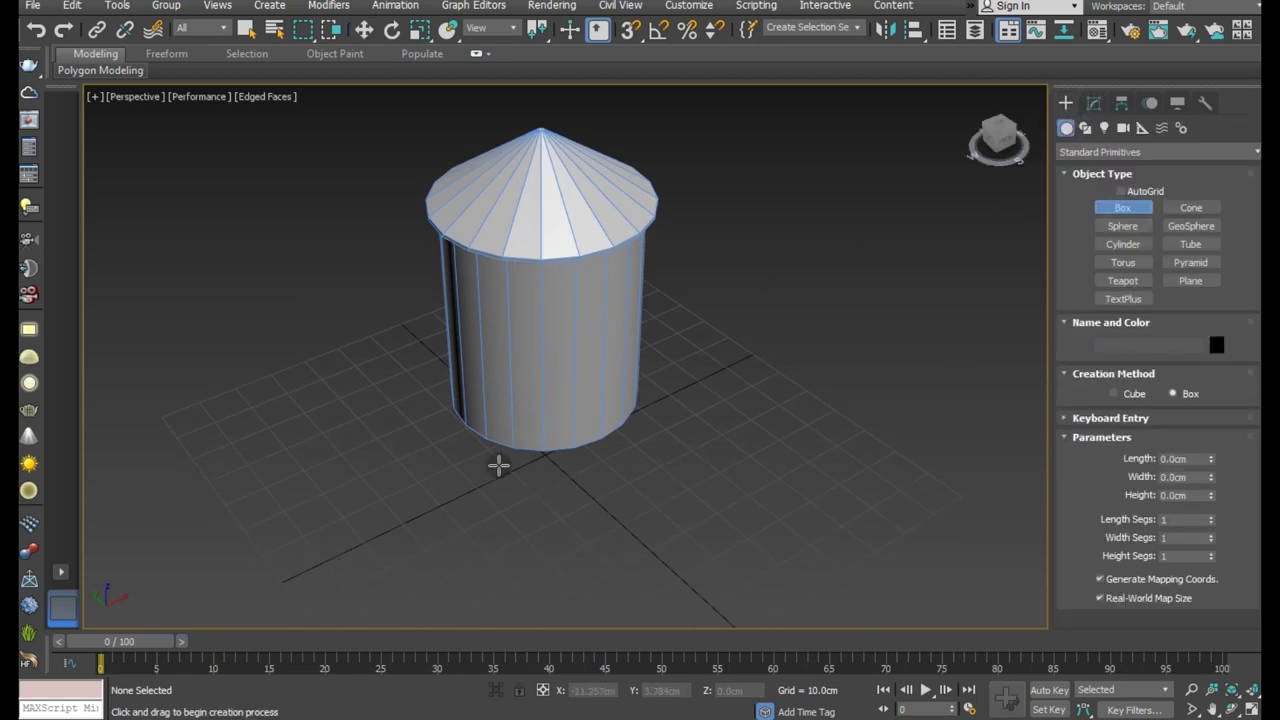
{"action": "key", "text": "t"}
{"action": "scroll", "coordinate": [551, 329], "scroll_direction": "up", "scroll_amount": 3}
{"action": "left_click_drag", "start_coordinate": [500, 248], "coordinate": [511, 497]}
{"action": "key", "text": "w"}
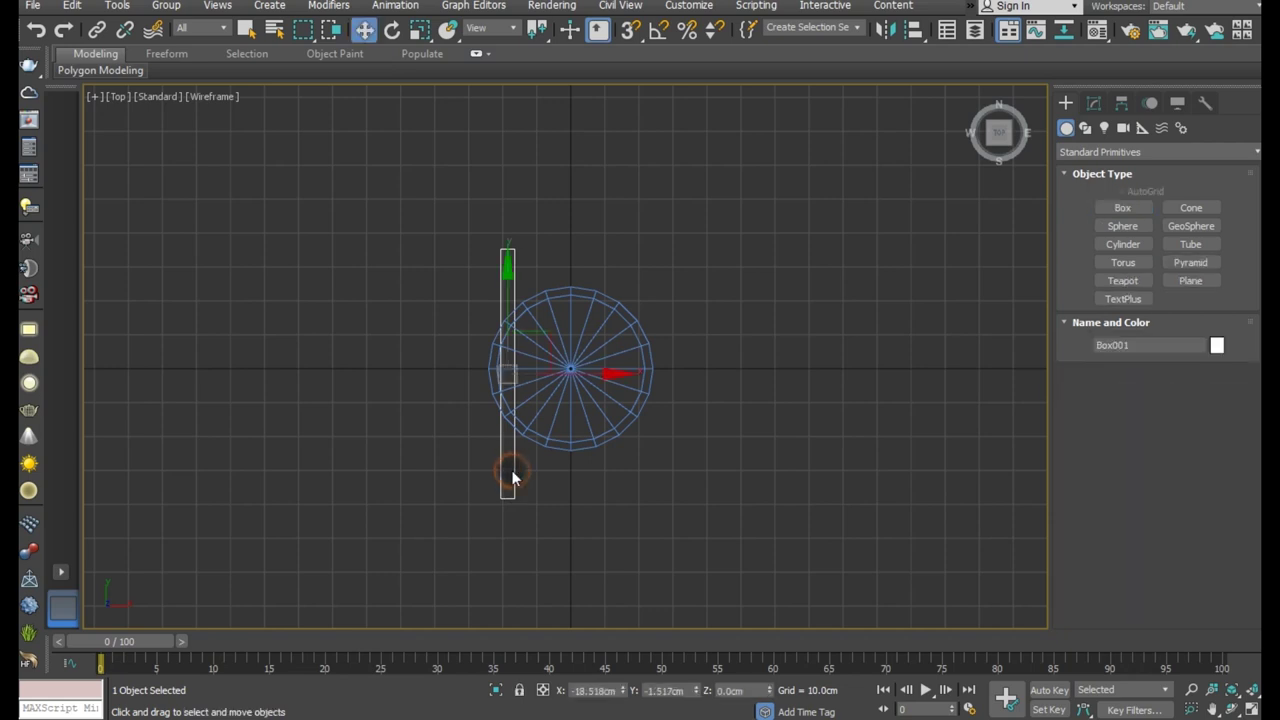
{"action": "key", "text": "p"}
Move the box up under the centre of the tank.
{"action": "left_click_drag", "start_coordinate": [539, 468], "coordinate": [580, 440]}
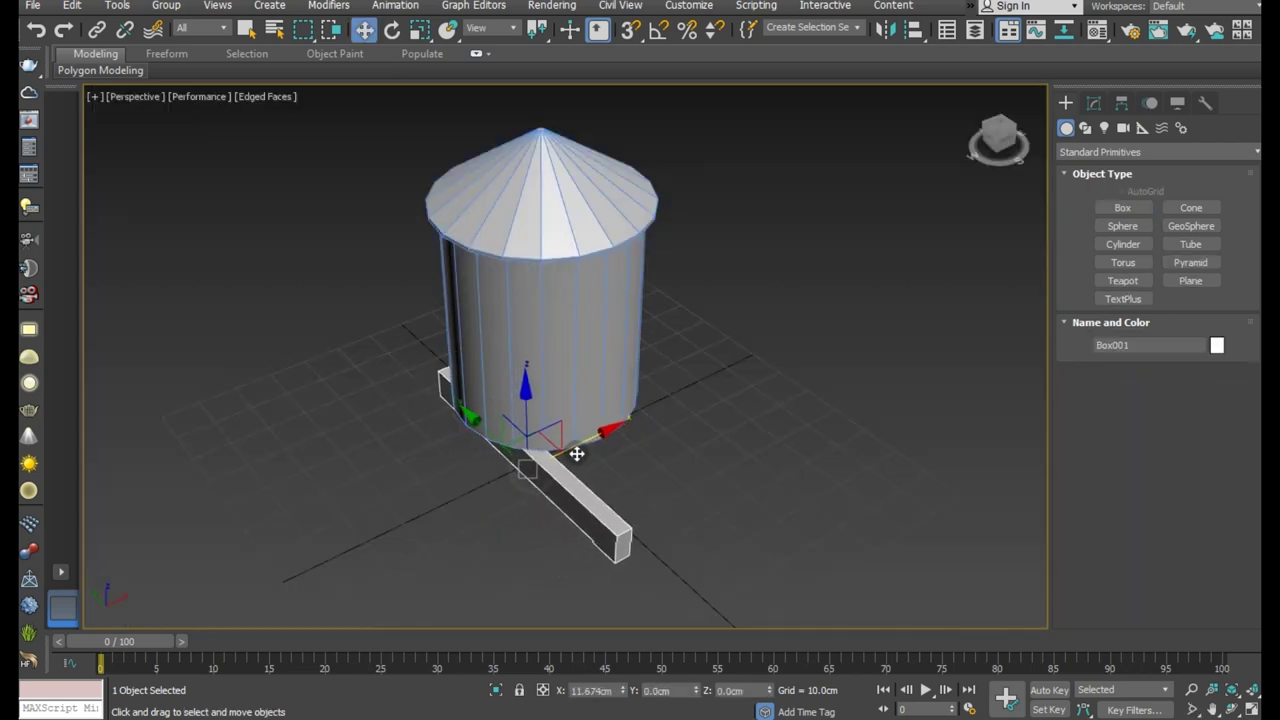
{"action": "middle_click_drag", "start_coordinate": [580, 440], "coordinate": [534, 418], "text": "alt"}
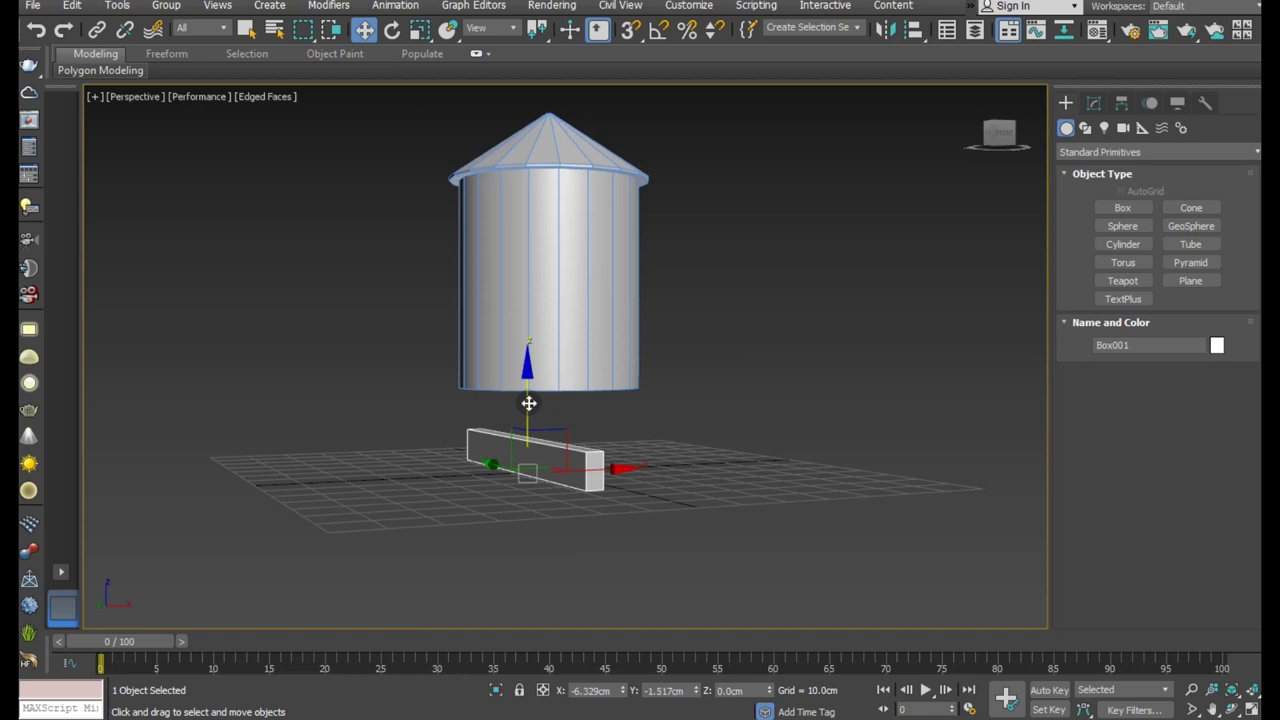
{"action": "right_click", "coordinate": [560, 443]}
{"action": "left_click", "coordinate": [419, 455]}
{"action": "middle_click_drag", "start_coordinate": [420, 454], "coordinate": [427, 479], "text": "alt"}
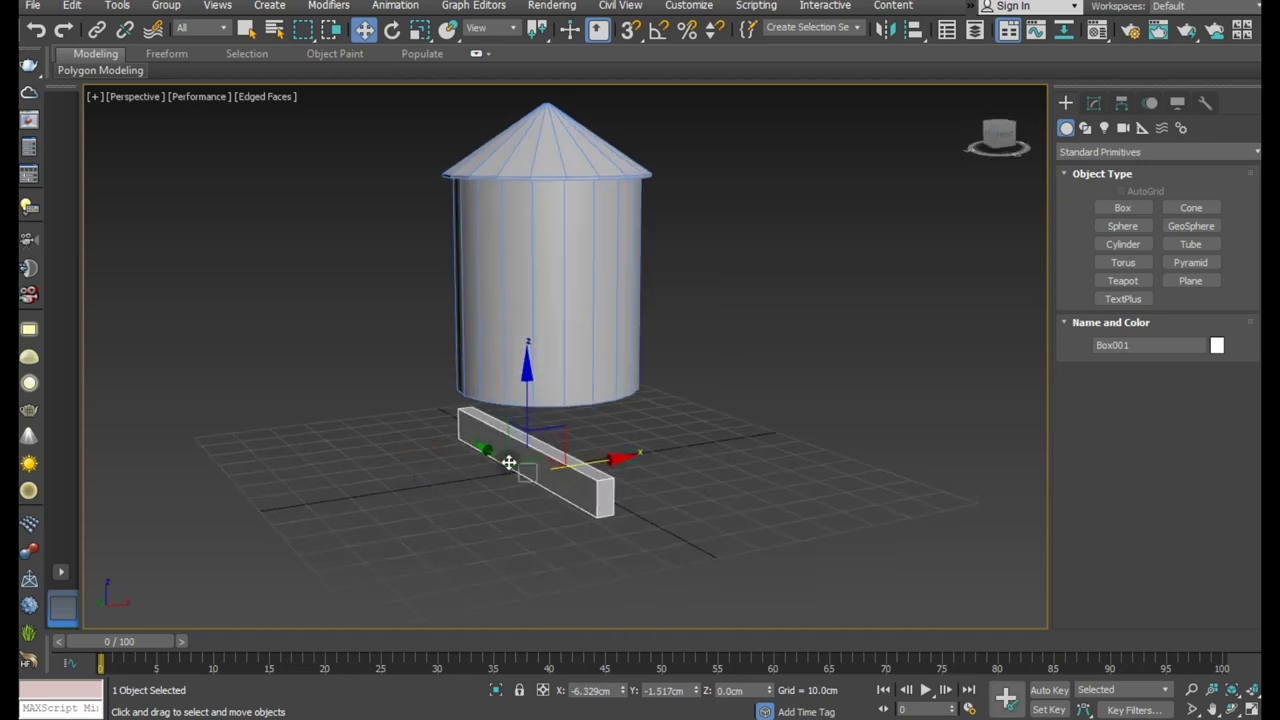
{"action": "scroll", "coordinate": [509, 462], "scroll_direction": "up", "scroll_amount": 4}
{"action": "mouse_move", "coordinate": [544, 437]}
{"action": "left_mouse_down"}
{"action": "mouse_move", "coordinate": [514, 314]}
{"action": "mouse_move", "coordinate": [513, 328]}
{"action": "left_mouse_up"}
Set the box to width 2.216 and height 5.17, then nudge it against the tank base.
{"action": "left_click", "coordinate": [1093, 103]}
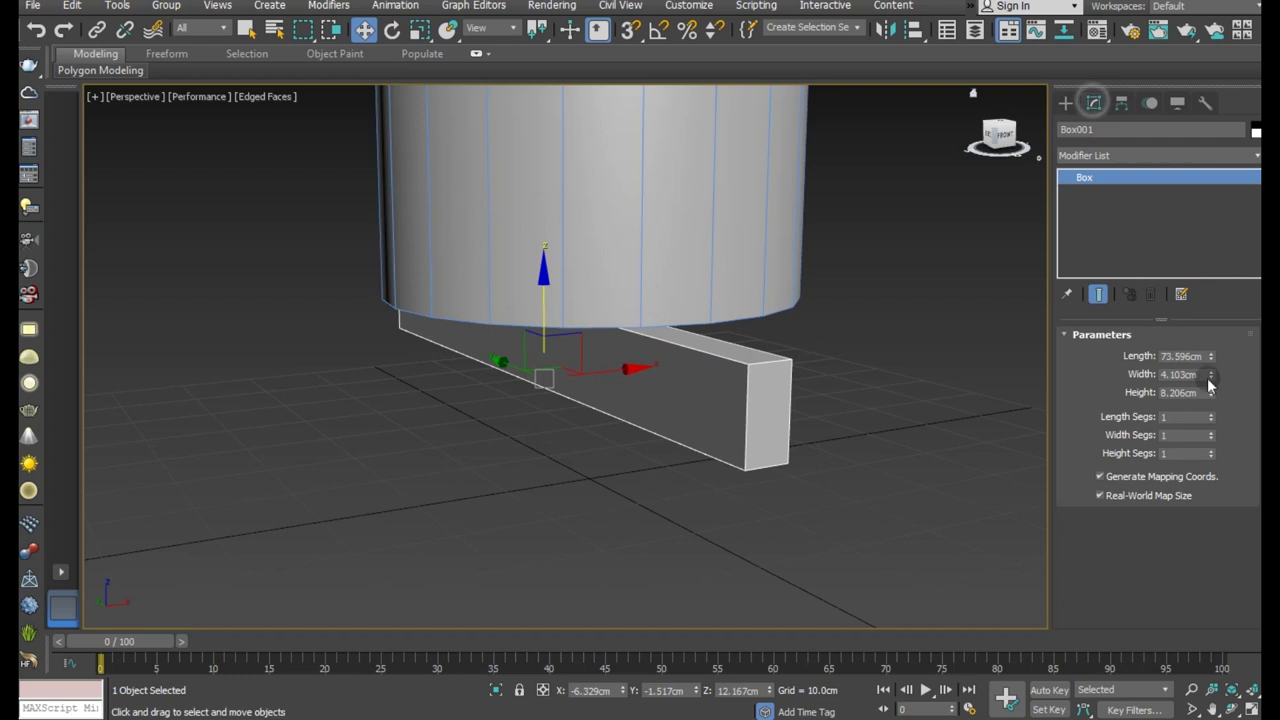
{"action": "left_click_drag", "start_coordinate": [1211, 376], "coordinate": [1214, 428]}
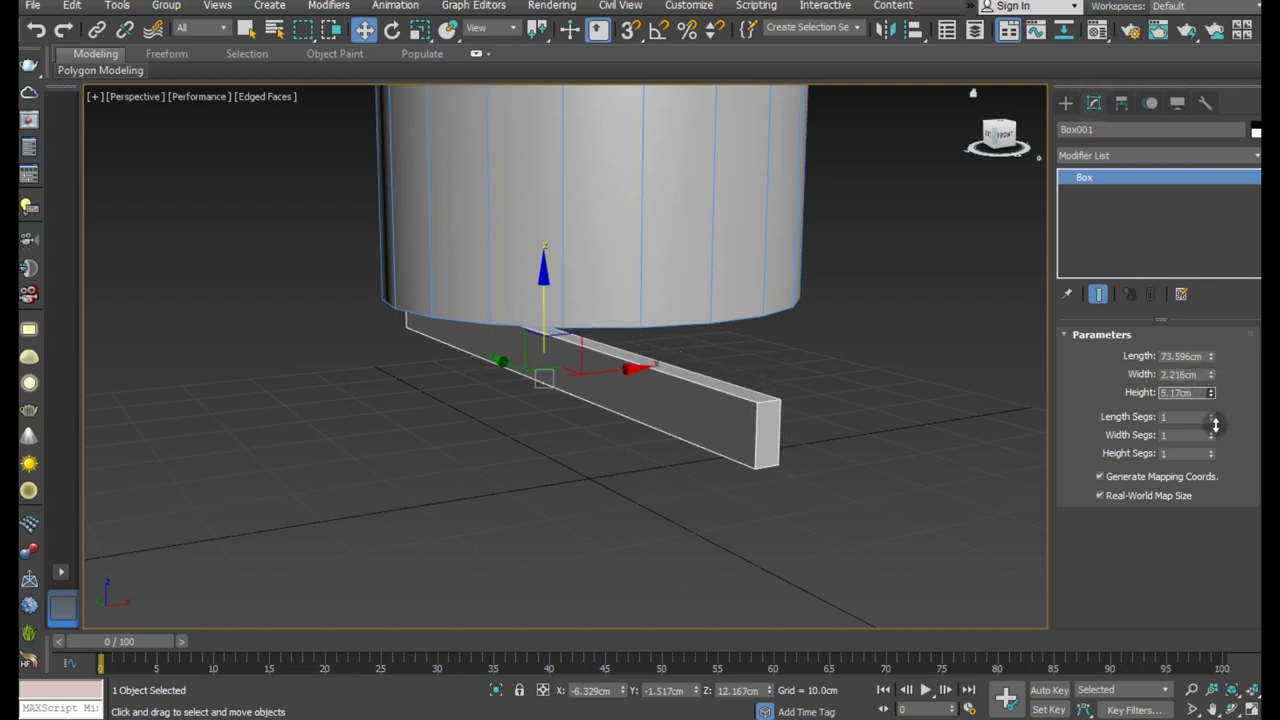
{"action": "left_click_drag", "start_coordinate": [544, 300], "coordinate": [537, 286]}
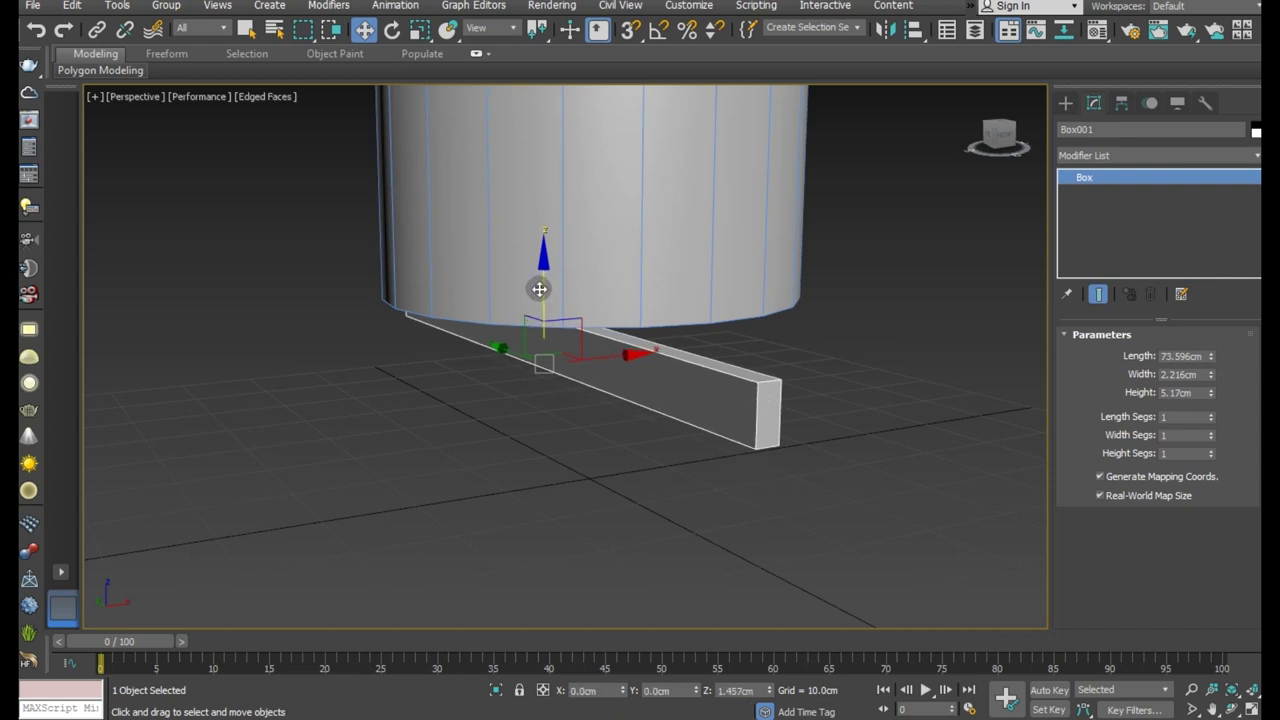
{"action": "mouse_move", "coordinate": [566, 349]}
{"action": "middle_mouse_down", "text": "alt"}
{"action": "mouse_move", "coordinate": [693, 354]}
{"action": "mouse_move", "coordinate": [540, 304]}
{"action": "middle_mouse_up", "text": "alt"}
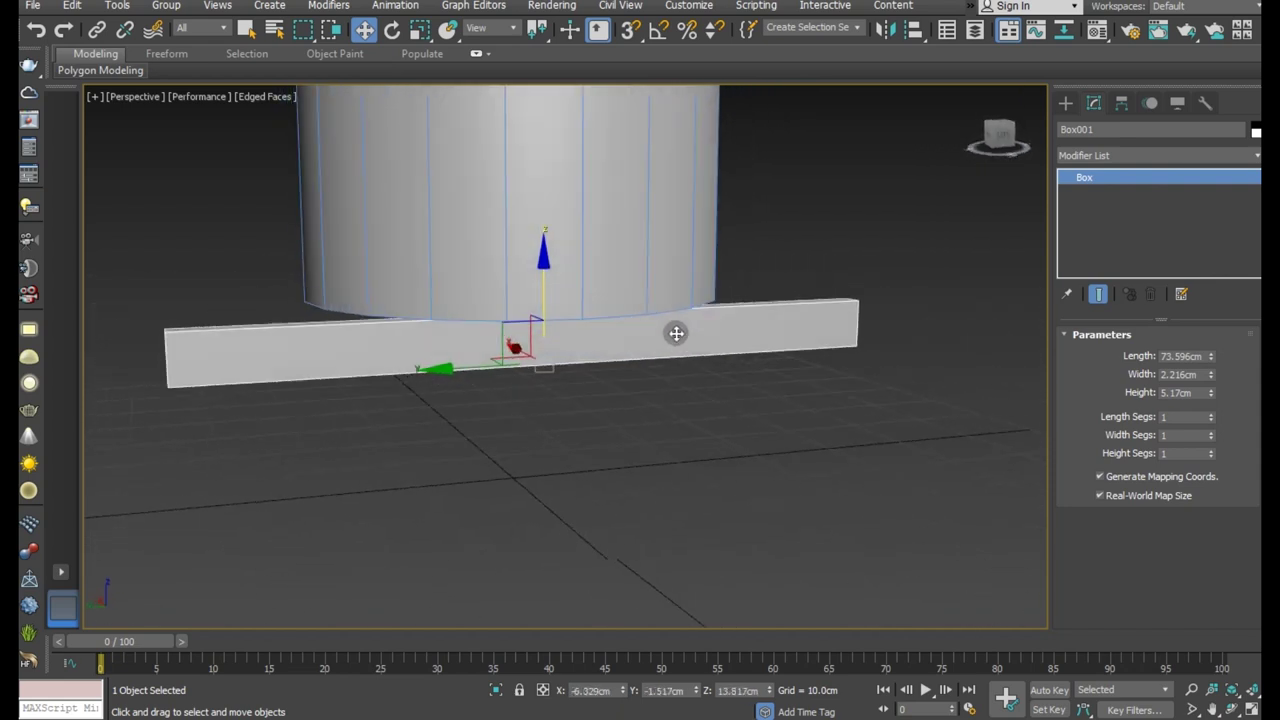
{"action": "left_click_drag", "start_coordinate": [540, 304], "coordinate": [538, 288]}
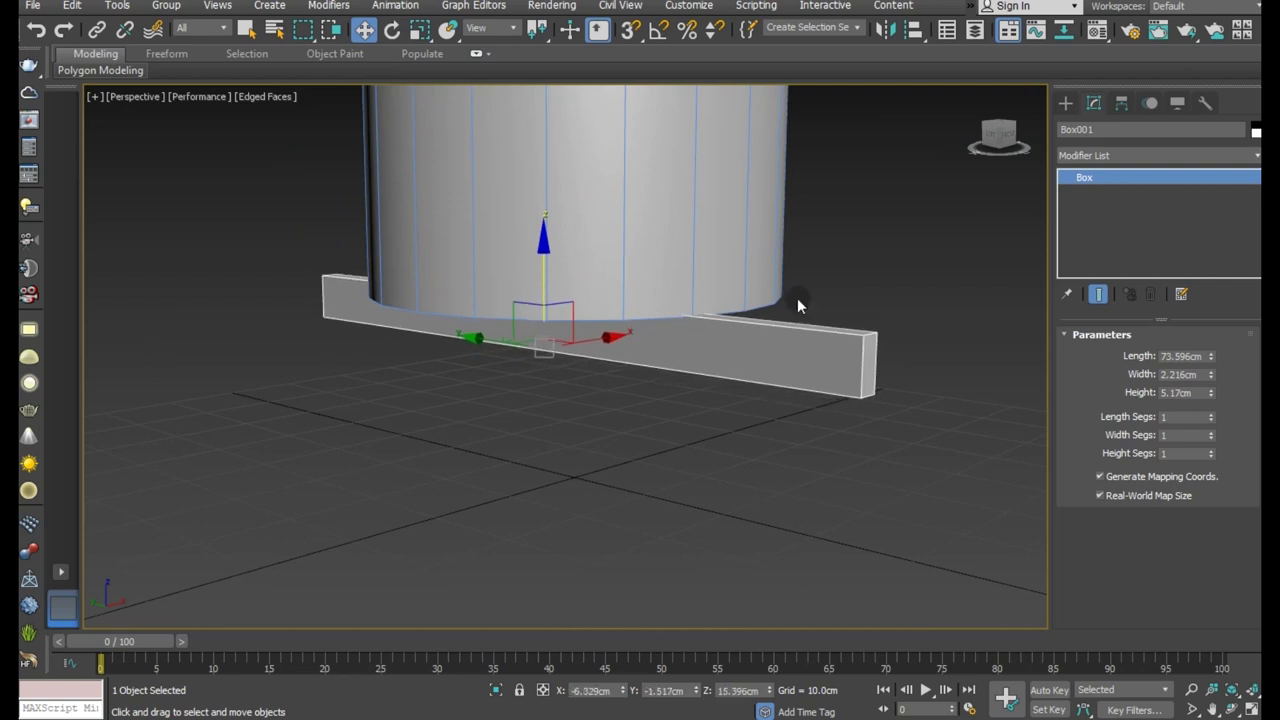
Convert the box to Editable Poly and connect its end edge ring with 2 pinched segments.
{"action": "right_click", "coordinate": [1096, 219]}
{"action": "left_click", "coordinate": [1125, 343]}
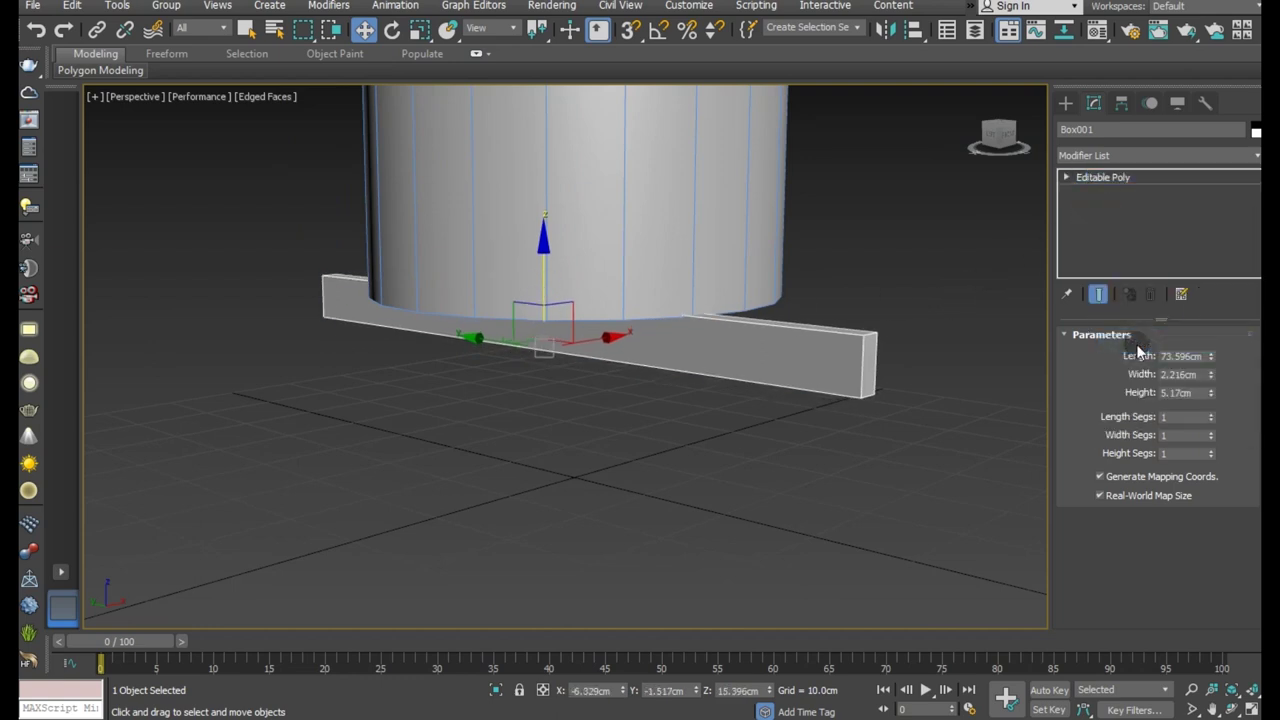
{"action": "middle_click_drag", "start_coordinate": [1000, 405], "coordinate": [900, 413], "text": "alt"}
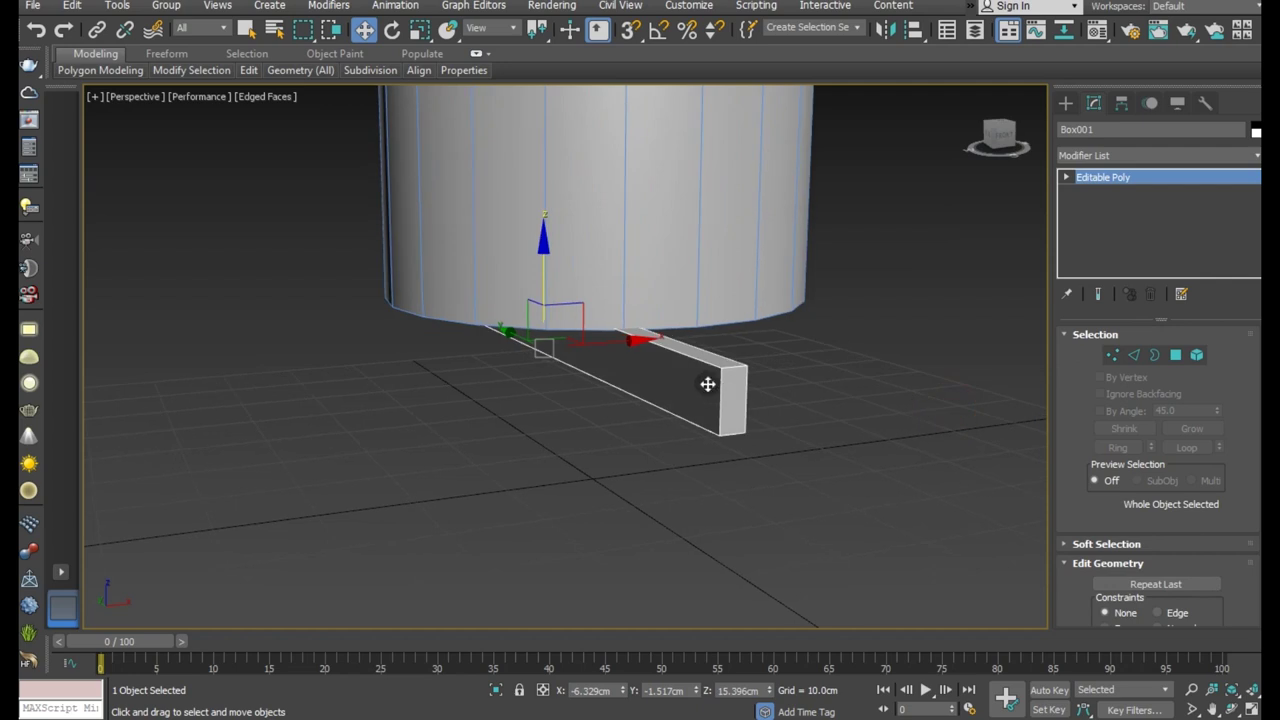
{"action": "scroll", "coordinate": [707, 384], "scroll_direction": "up", "scroll_amount": 2}
{"action": "left_click", "coordinate": [1133, 356]}
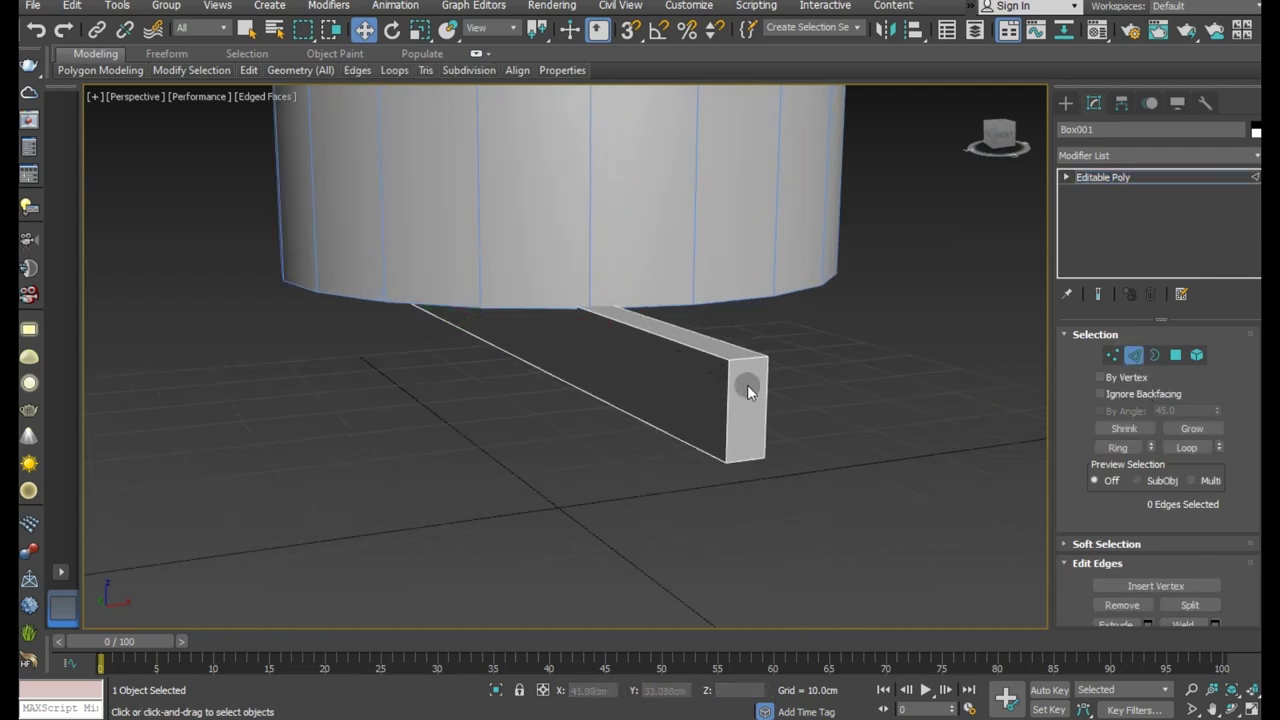
{"action": "left_click", "coordinate": [724, 386]}
{"action": "left_click", "coordinate": [1122, 450]}
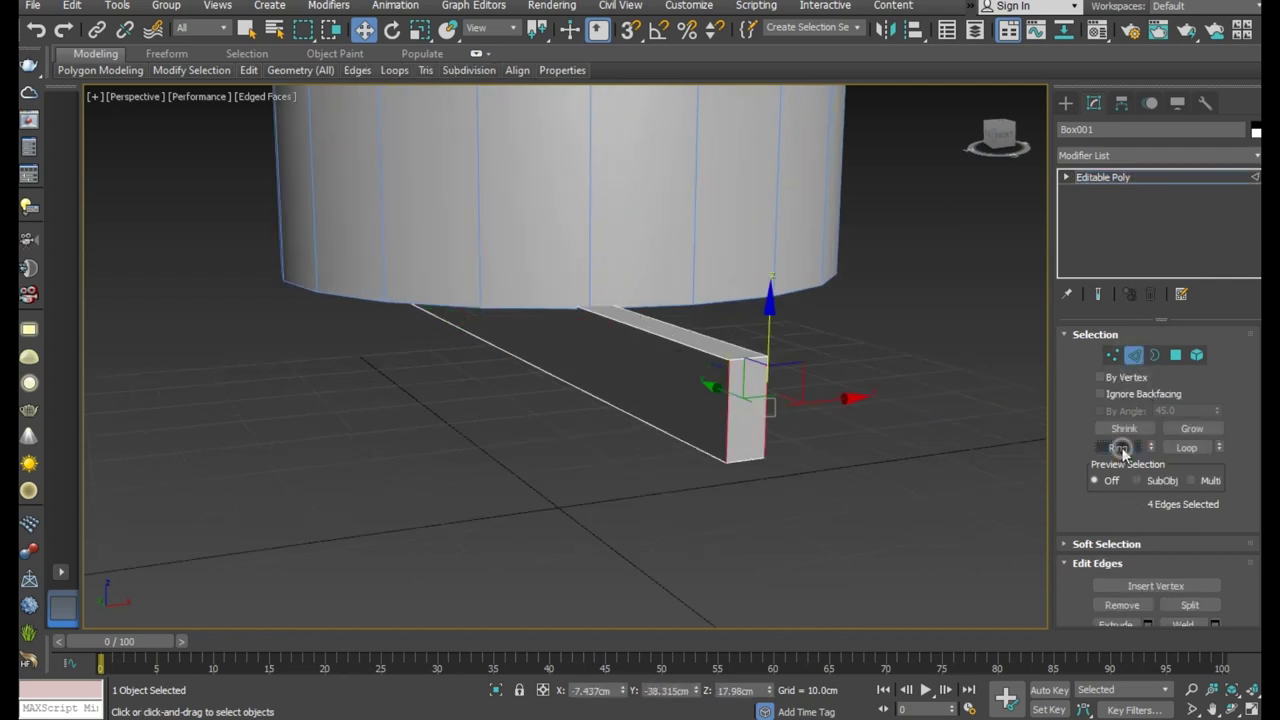
{"action": "scroll", "coordinate": [1190, 590], "scroll_direction": "down", "scroll_amount": 2}
{"action": "left_click", "coordinate": [1216, 612]}
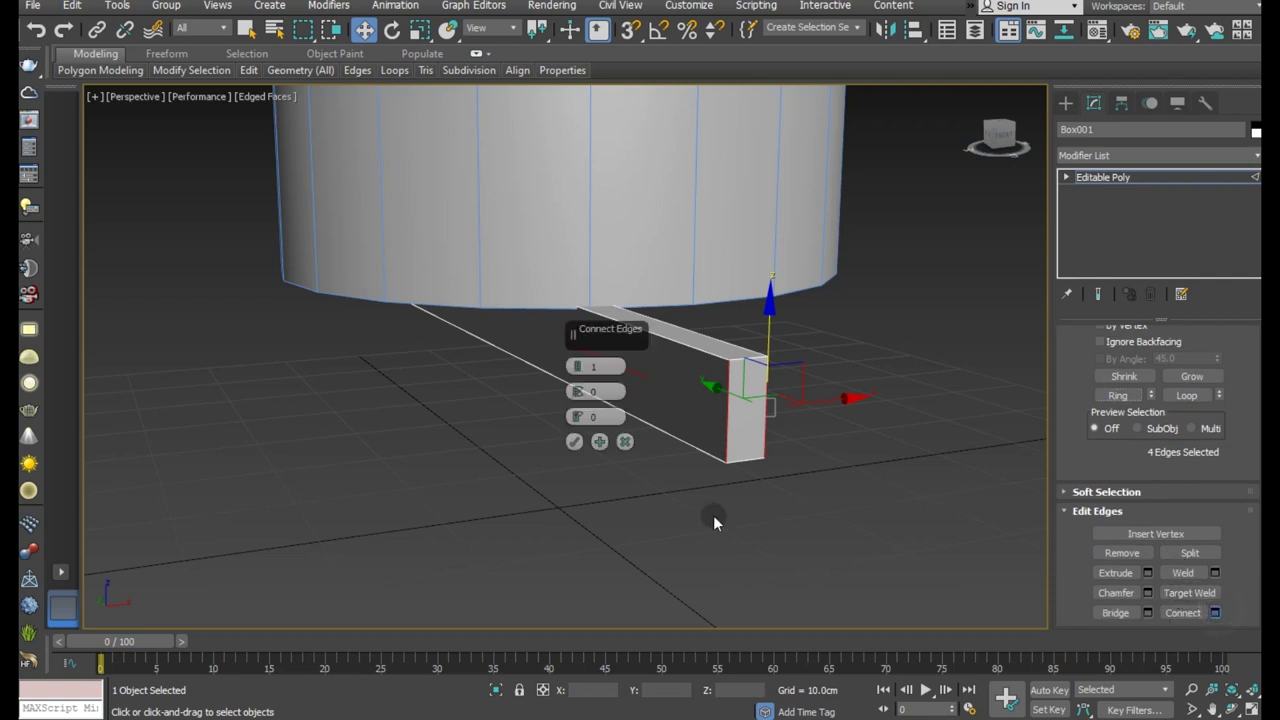
{"action": "left_click_drag", "start_coordinate": [576, 364], "coordinate": [566, 177]}
{"action": "left_click", "coordinate": [575, 442]}
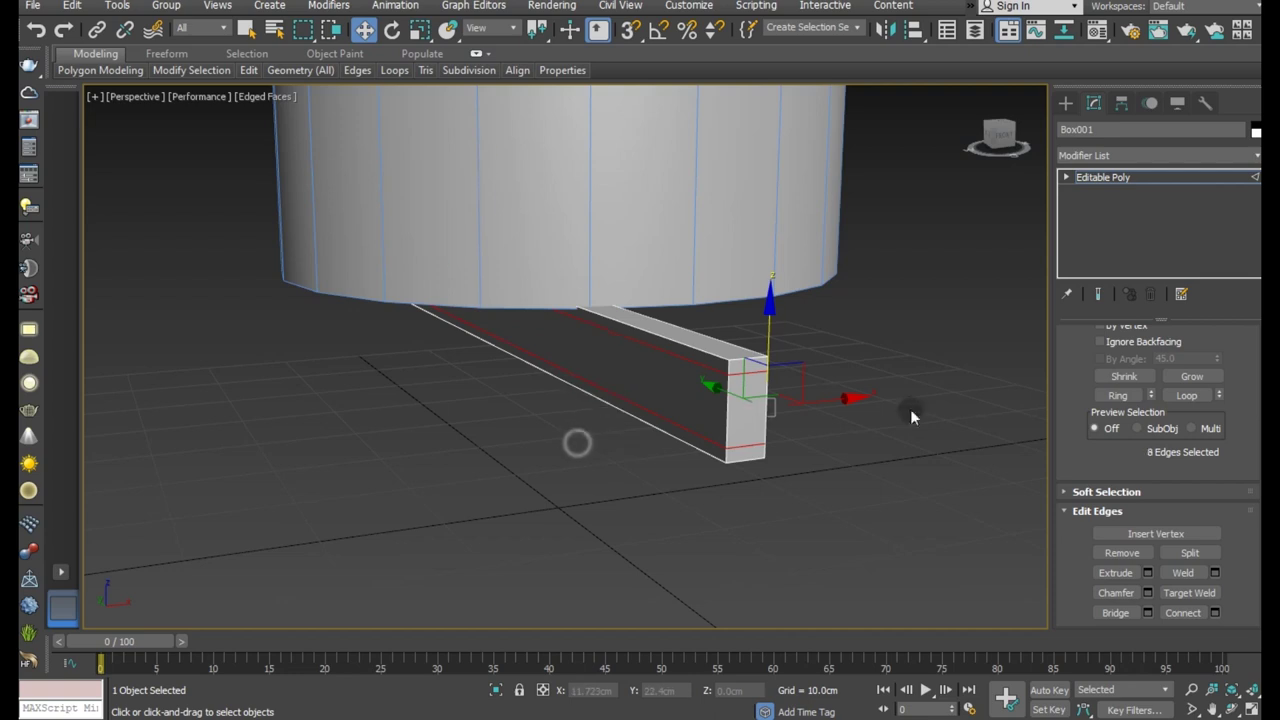
Extrude the four thin side strips slightly outward into flanges.
{"action": "left_click", "coordinate": [1066, 177]}
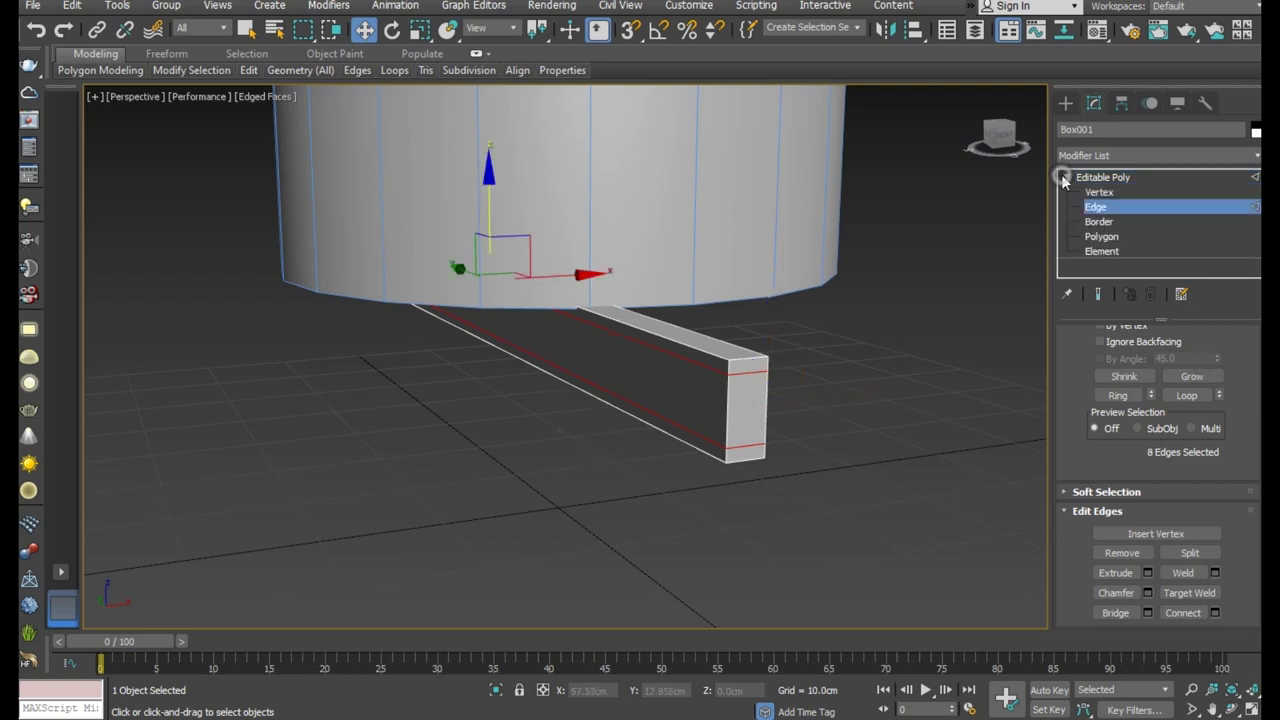
{"action": "left_click", "coordinate": [1095, 236]}
{"action": "left_click", "coordinate": [687, 360]}
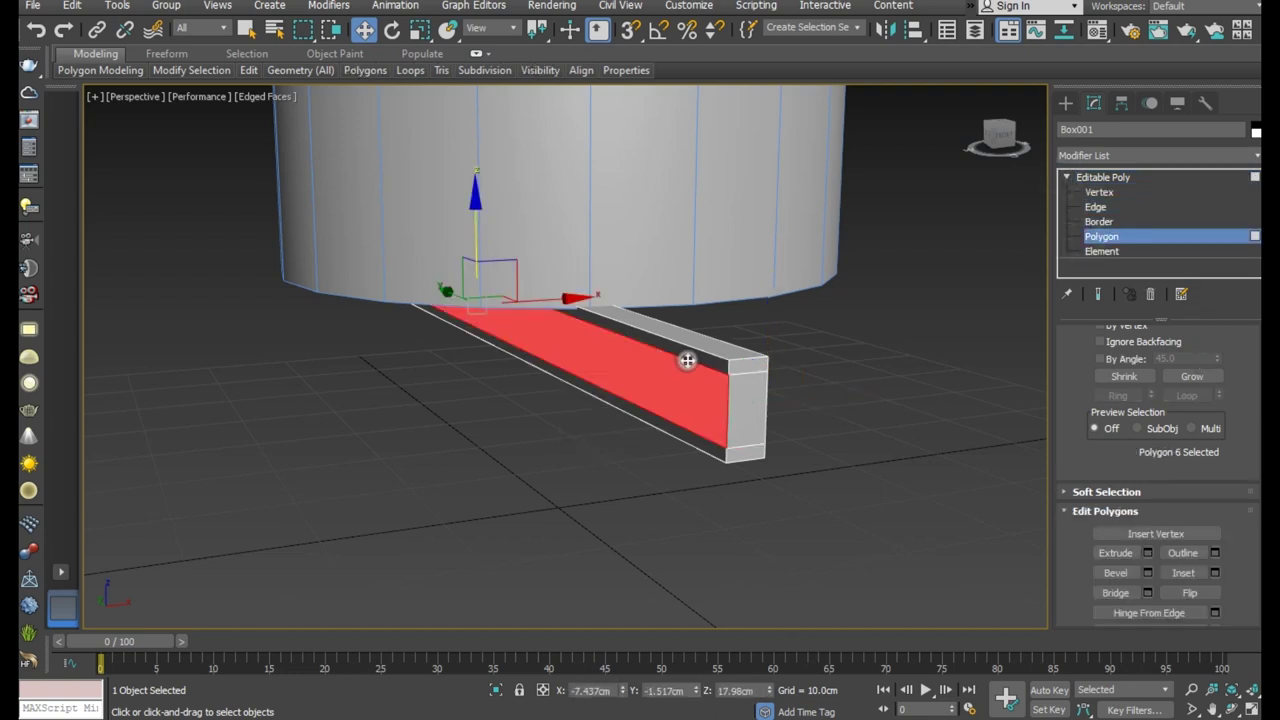
{"action": "left_click", "coordinate": [691, 350]}
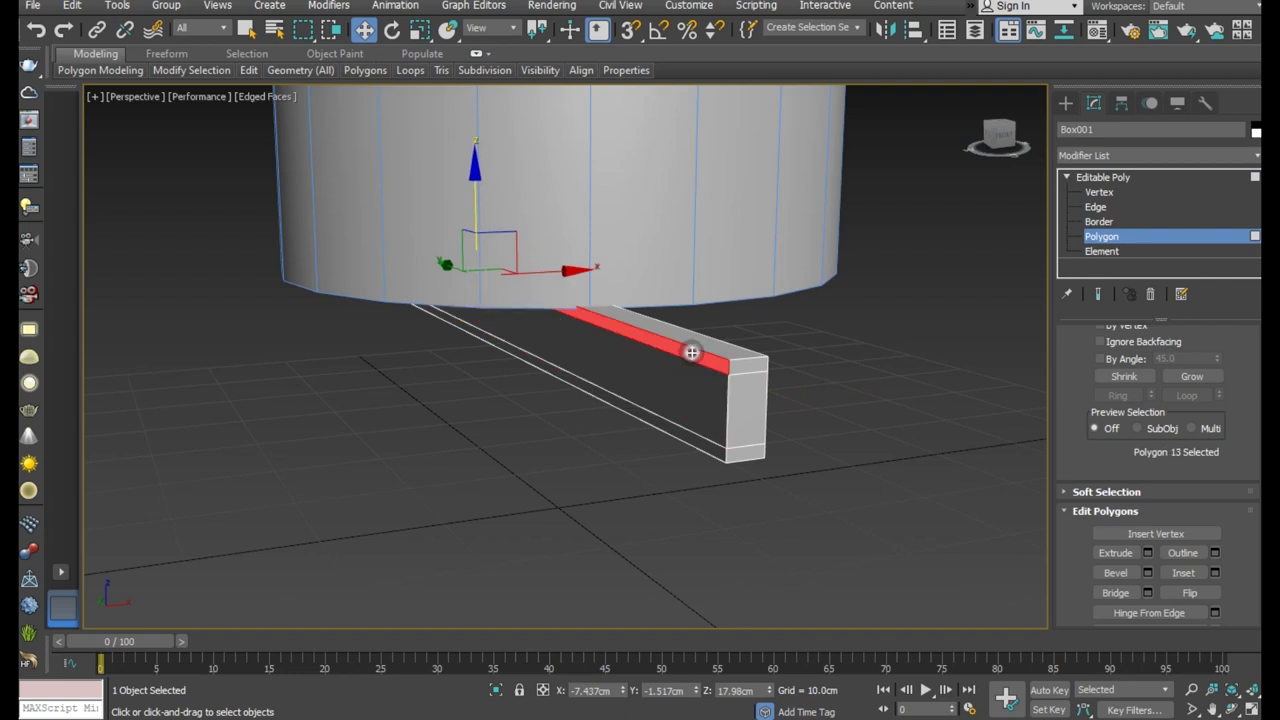
{"action": "left_click", "coordinate": [680, 434], "text": "ctrl"}
{"action": "middle_click_drag", "start_coordinate": [680, 434], "coordinate": [443, 415], "text": "alt"}
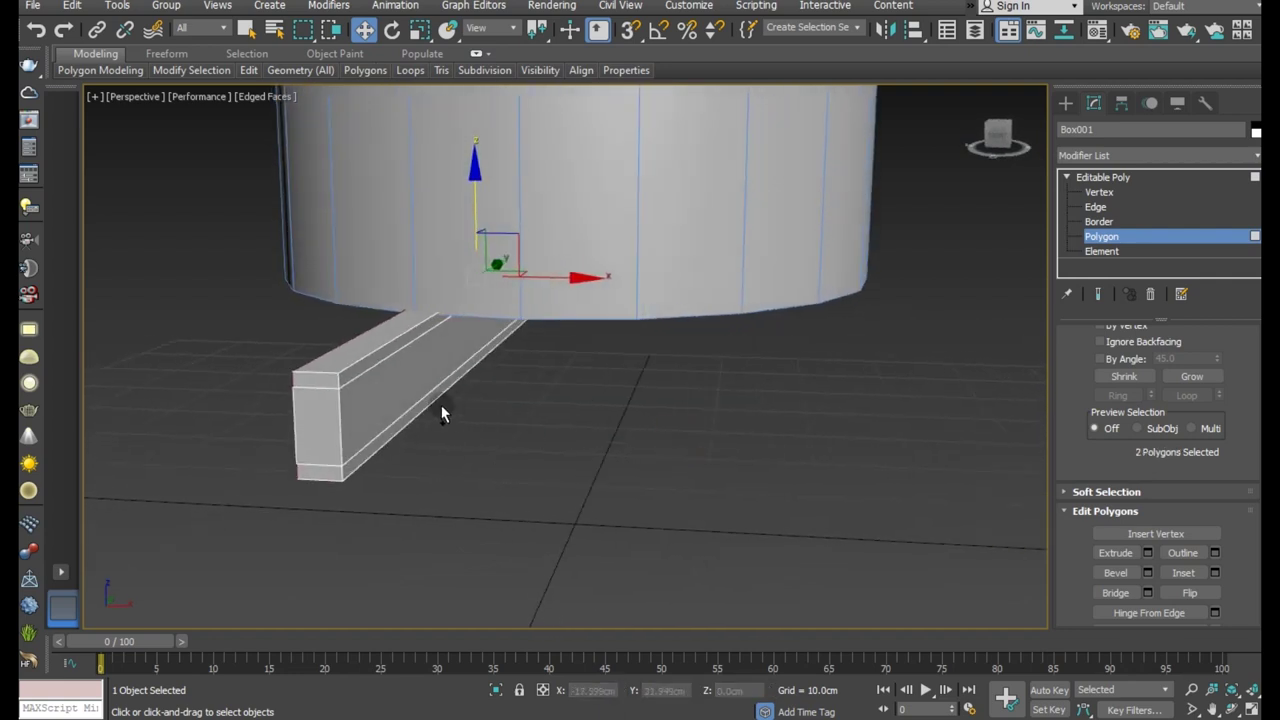
{"action": "left_click", "coordinate": [343, 377], "text": "ctrl"}
{"action": "left_click", "coordinate": [352, 468], "text": "ctrl"}
{"action": "middle_click_drag", "start_coordinate": [403, 466], "coordinate": [760, 476], "text": "alt"}
{"action": "left_click", "coordinate": [1149, 556]}
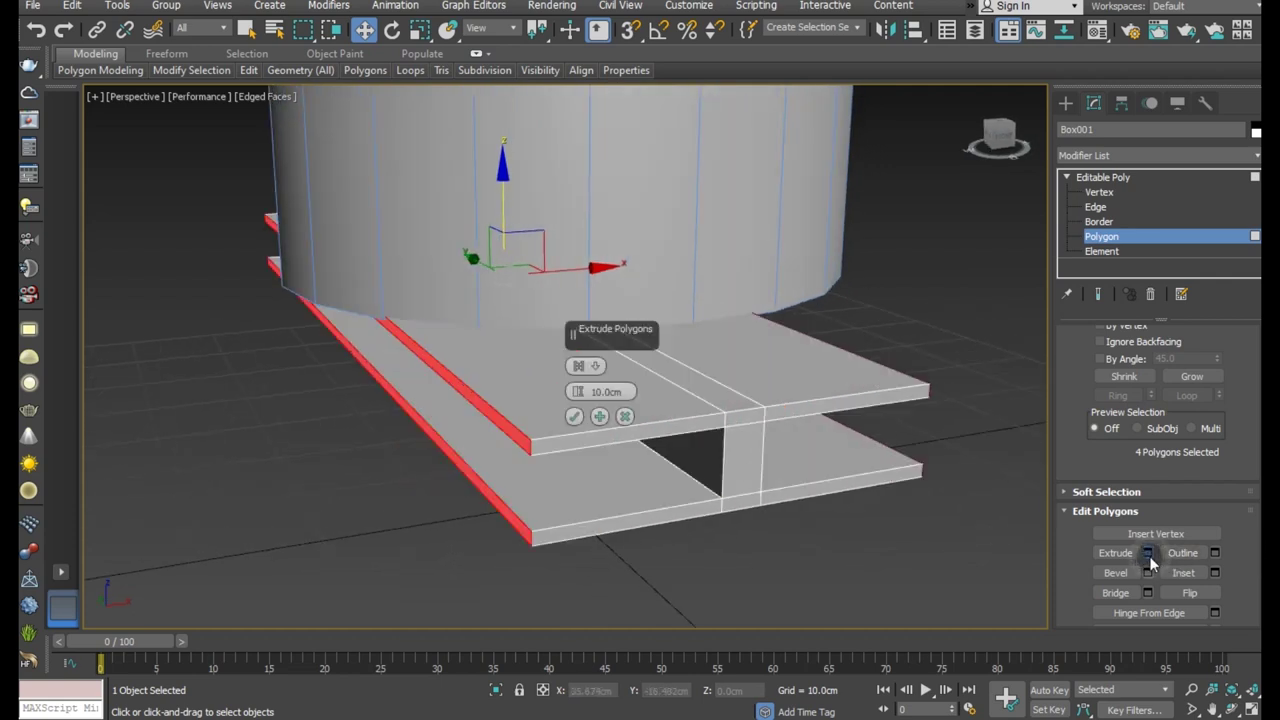
{"action": "left_click_drag", "start_coordinate": [596, 388], "coordinate": [596, 437]}
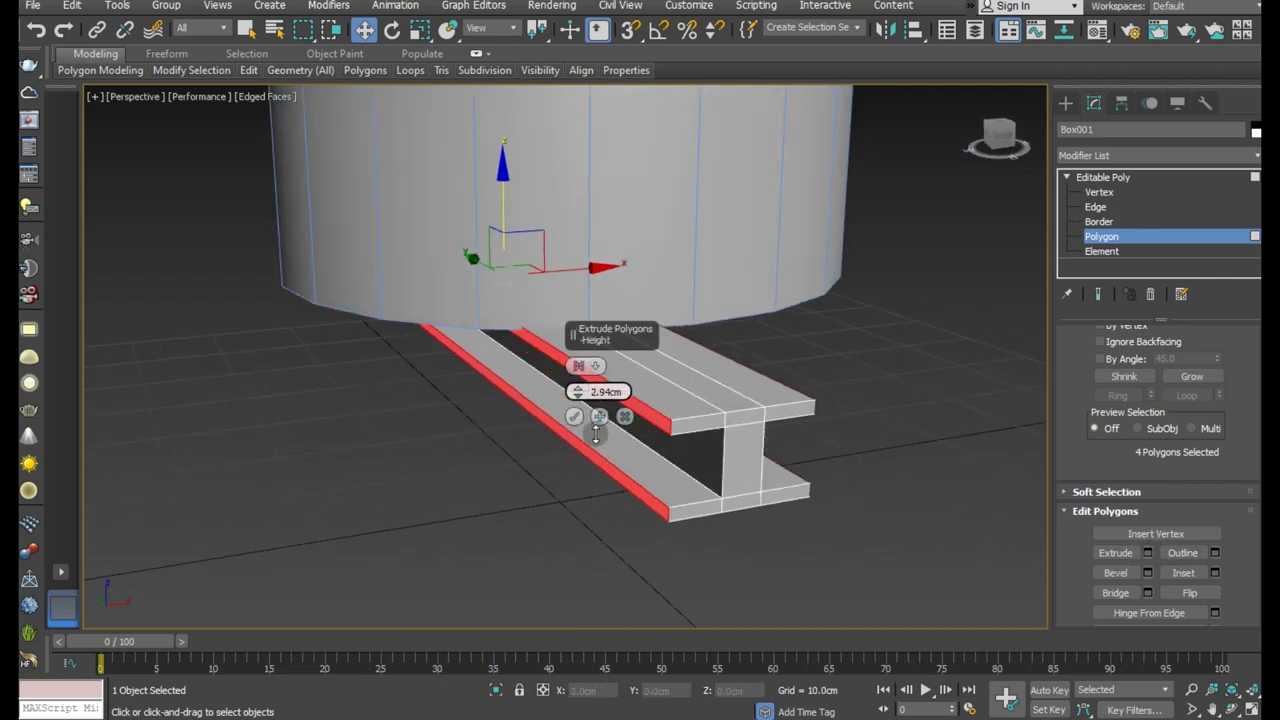
{"action": "left_click", "coordinate": [574, 416]}
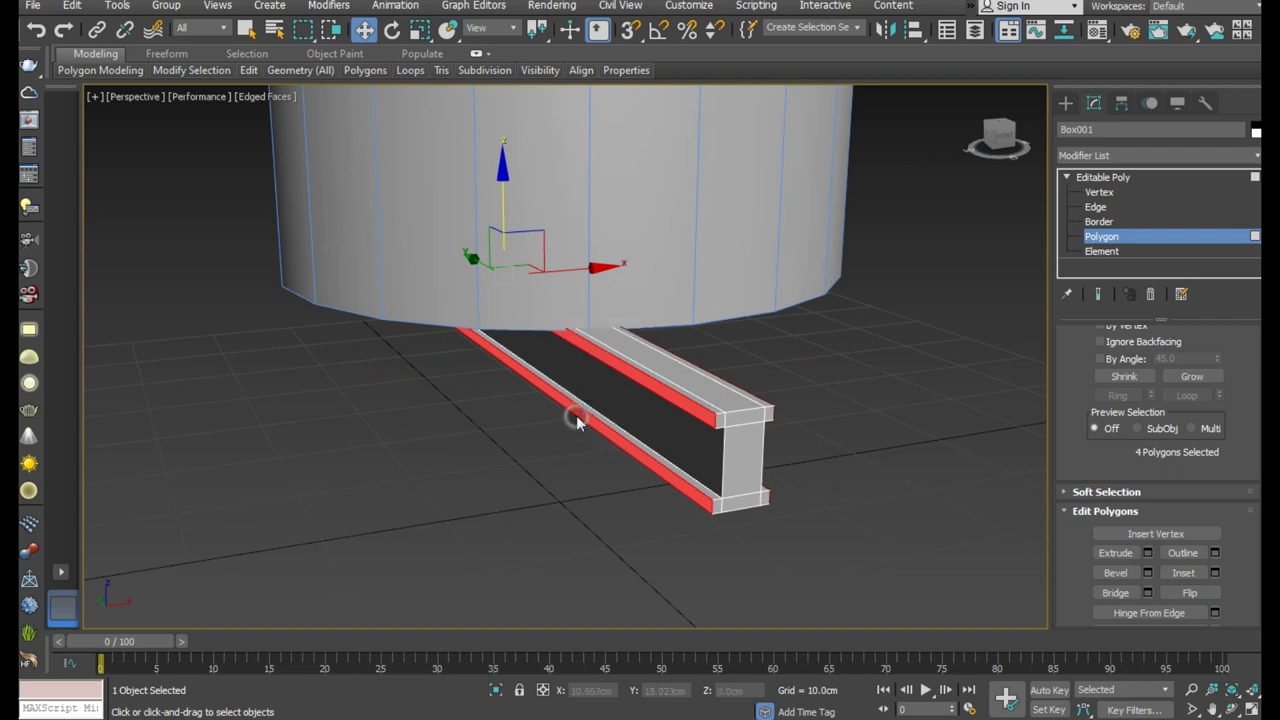
Scale the beam to 75% along X.
{"action": "left_click", "coordinate": [1100, 178]}
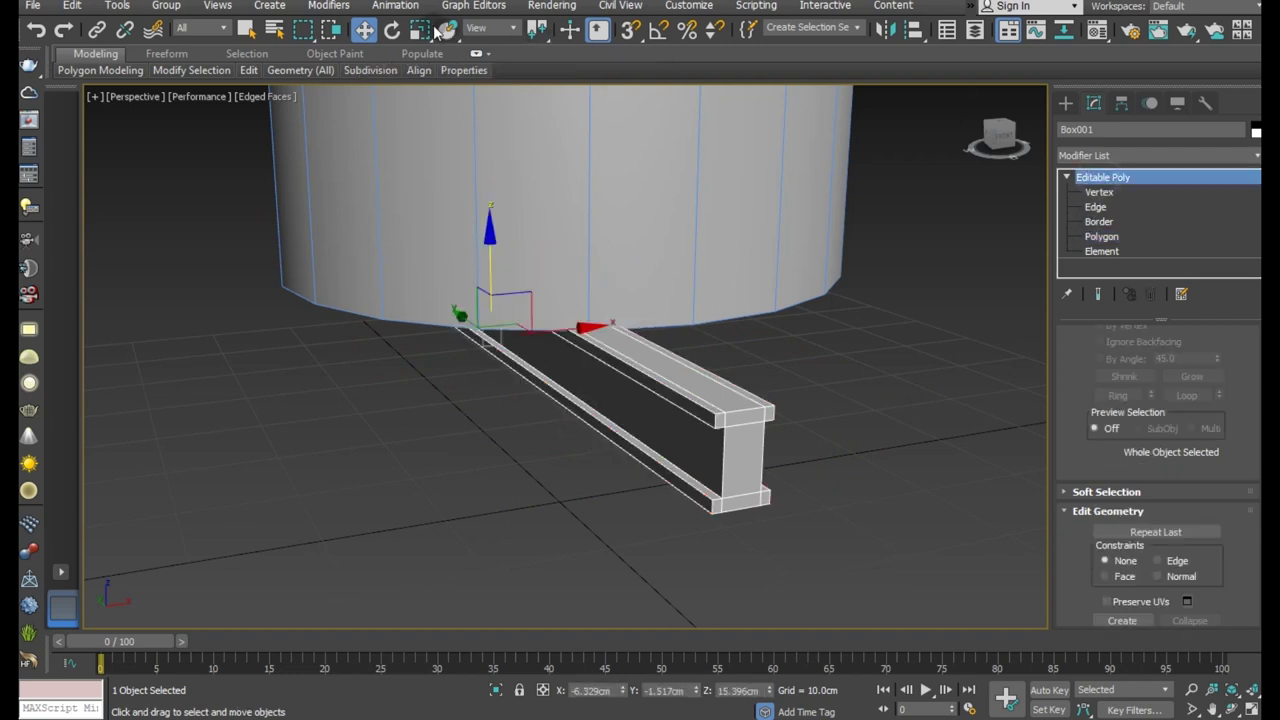
{"action": "left_click", "coordinate": [421, 30]}
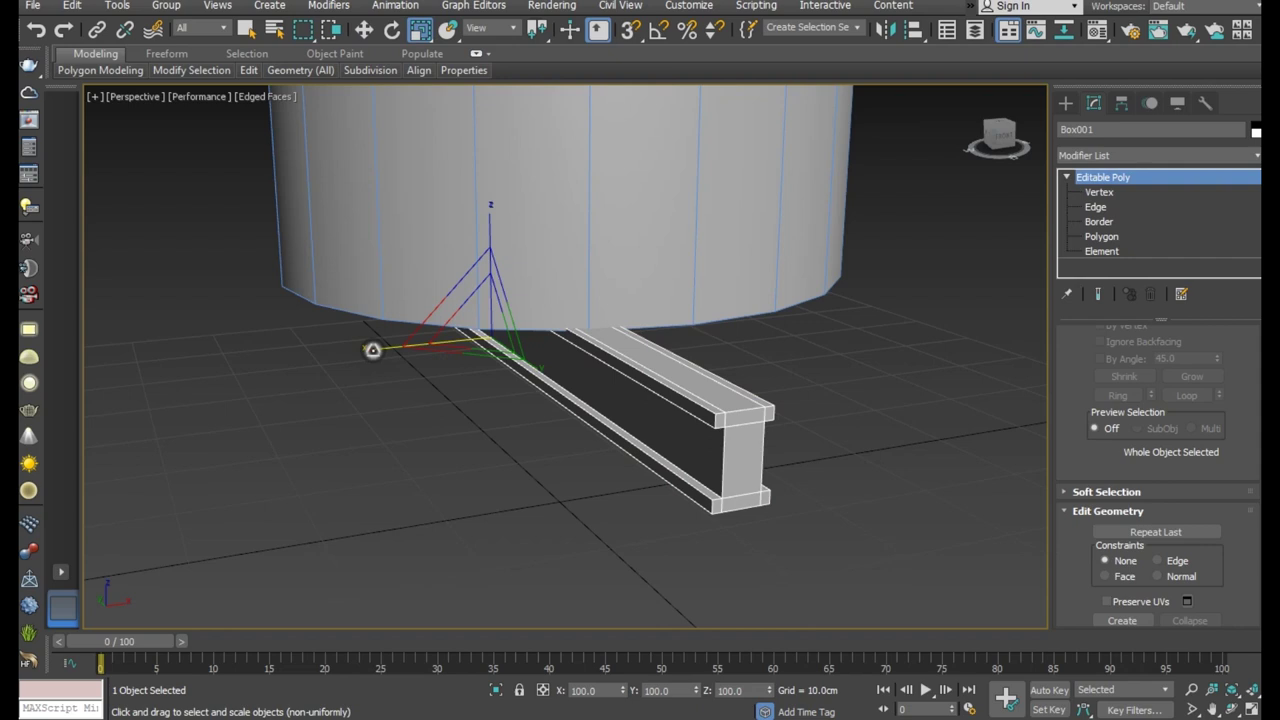
{"action": "left_click_drag", "start_coordinate": [371, 349], "coordinate": [393, 350]}
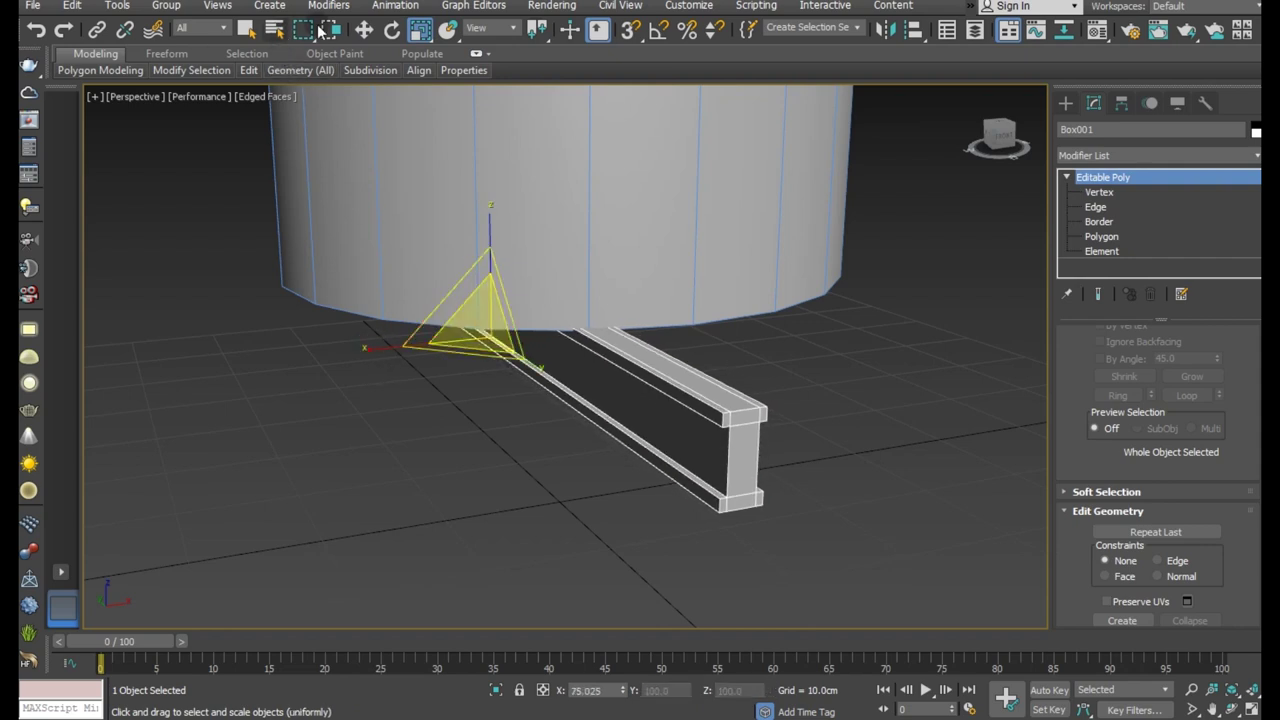
{"action": "left_click", "coordinate": [364, 29]}
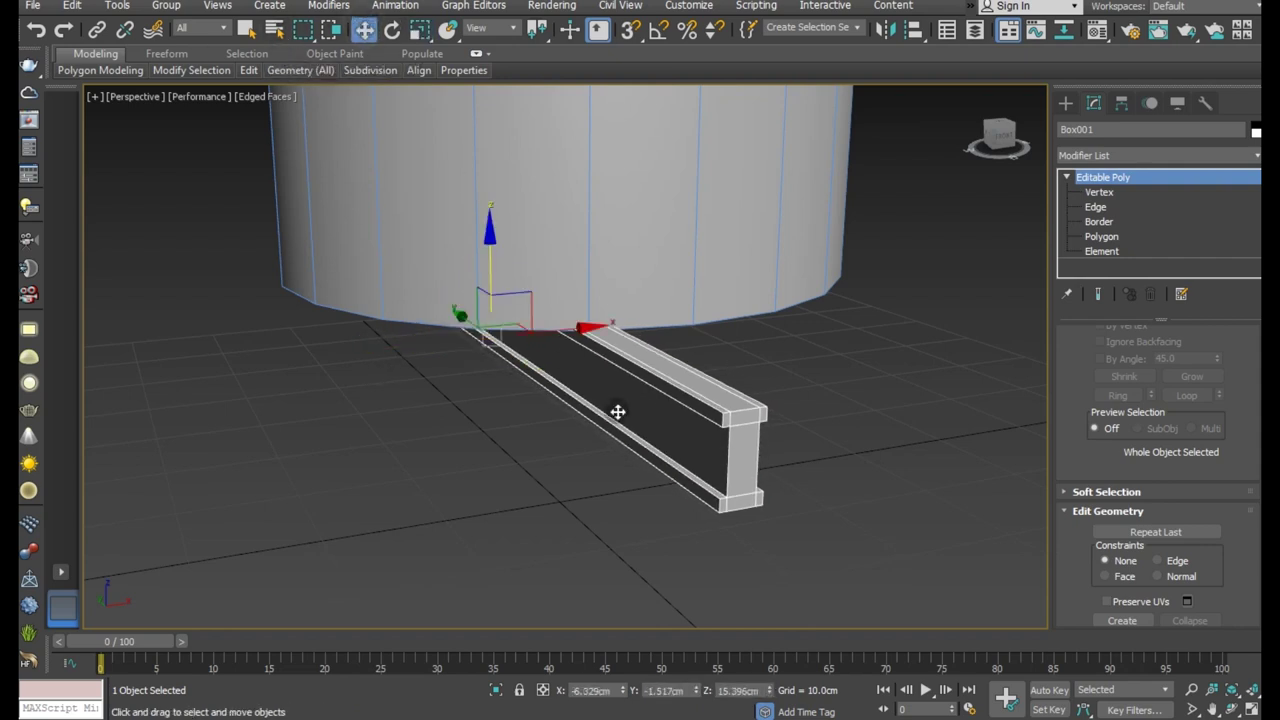
Shift-drag the I-beam to clone 4 independent copies.
{"action": "mouse_move", "coordinate": [564, 325]}
{"action": "left_mouse_down"}
{"action": "mouse_move", "coordinate": [414, 309]}
{"action": "mouse_move", "coordinate": [529, 323]}
{"action": "left_mouse_up"}
{"action": "left_click", "coordinate": [566, 308]}
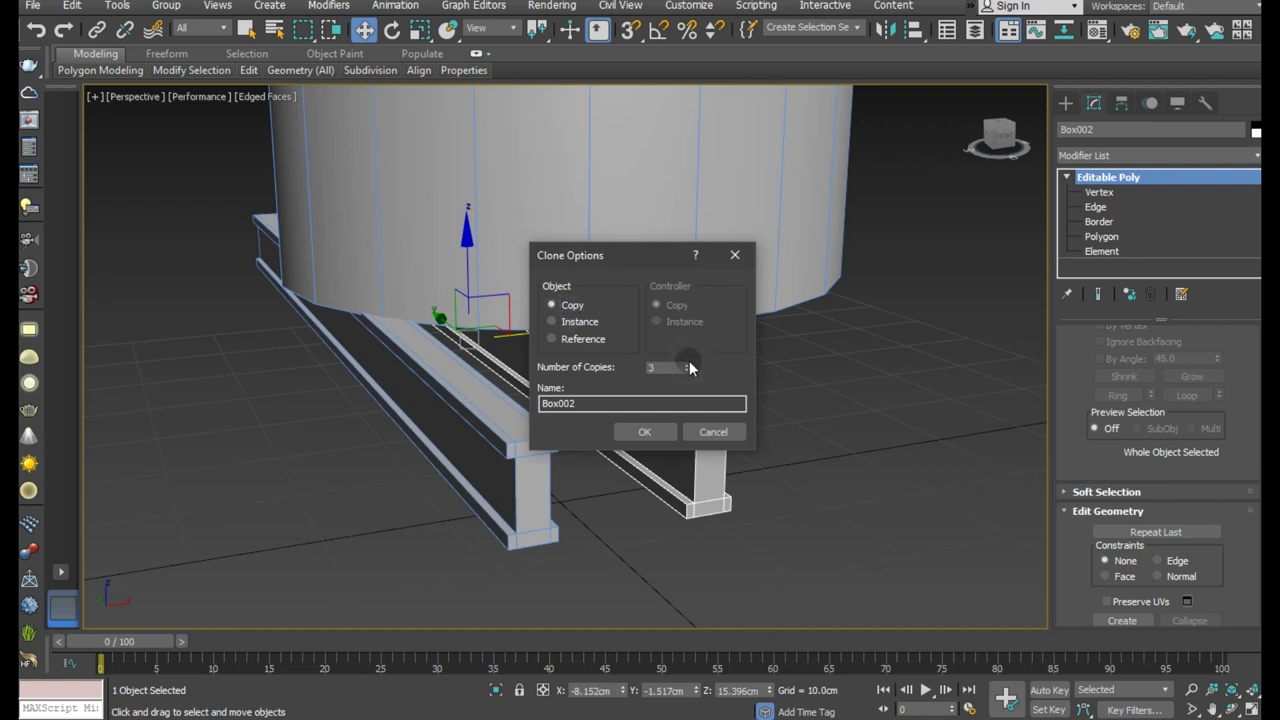
{"action": "left_click", "coordinate": [645, 431]}
{"action": "scroll", "coordinate": [340, 430], "scroll_direction": "down", "scroll_amount": 2}
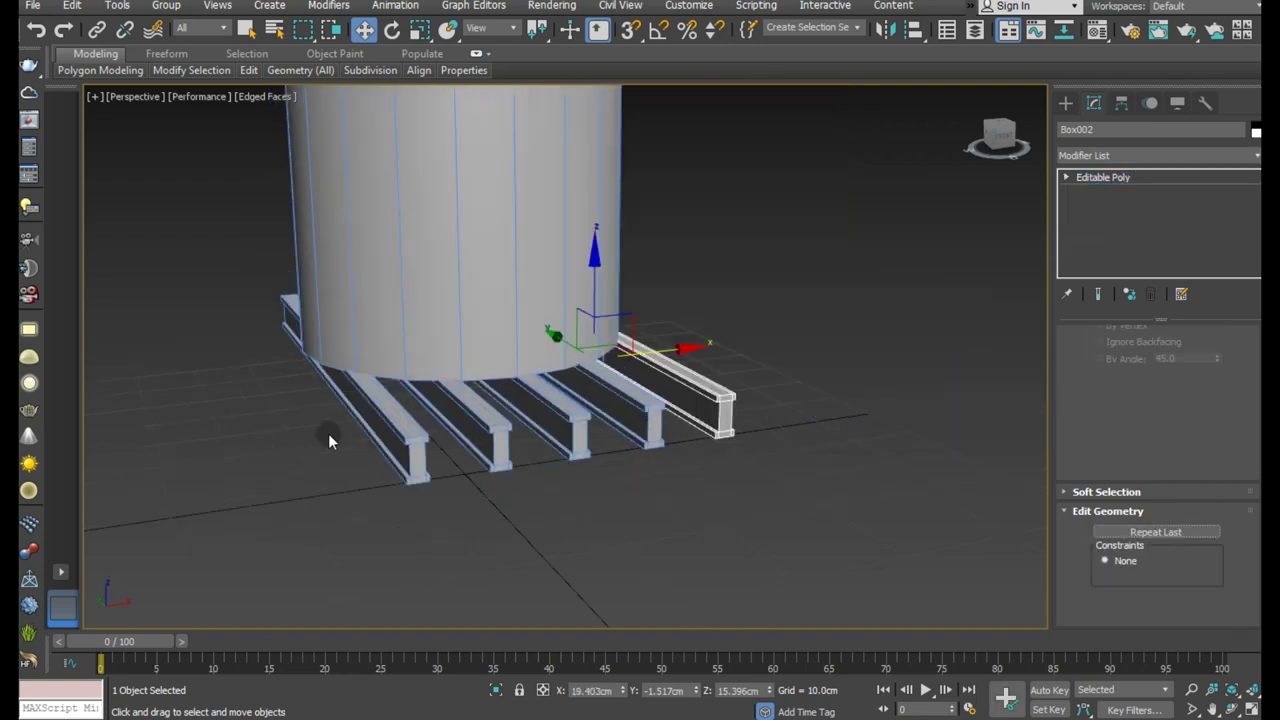
{"action": "middle_click_drag", "start_coordinate": [433, 440], "coordinate": [400, 426], "text": "alt"}
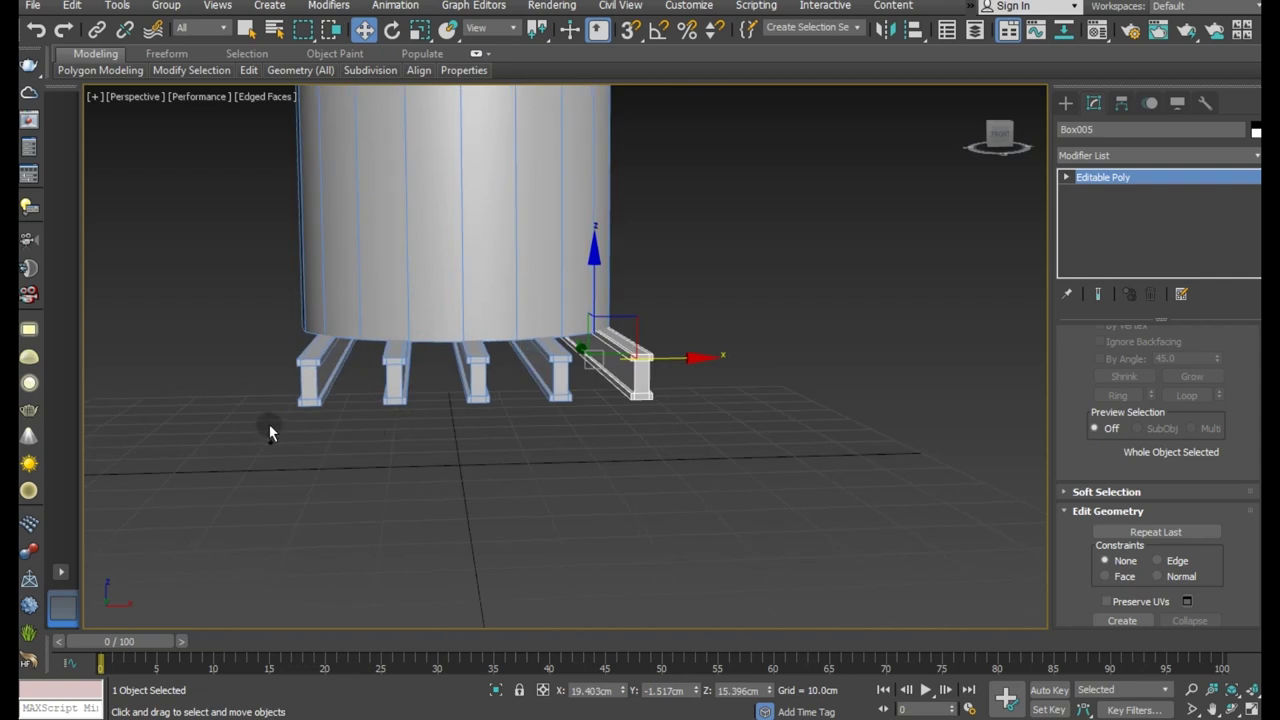
Move all five beams under the tank and scale them to 75%.
{"action": "left_click_drag", "start_coordinate": [269, 432], "coordinate": [735, 378]}
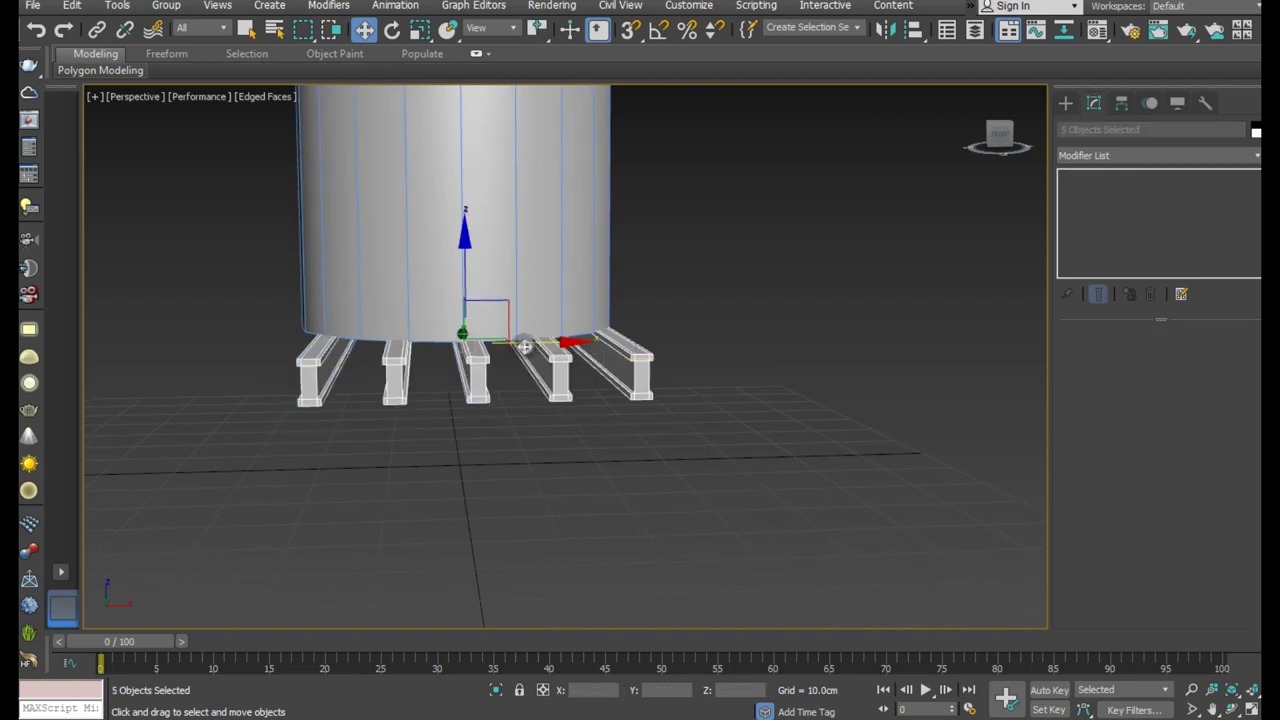
{"action": "left_click_drag", "start_coordinate": [524, 346], "coordinate": [516, 344]}
{"action": "mouse_move", "coordinate": [526, 353]}
{"action": "middle_mouse_down", "text": "alt"}
{"action": "mouse_move", "coordinate": [654, 429]}
{"action": "mouse_move", "coordinate": [710, 420]}
{"action": "middle_mouse_up", "text": "alt"}
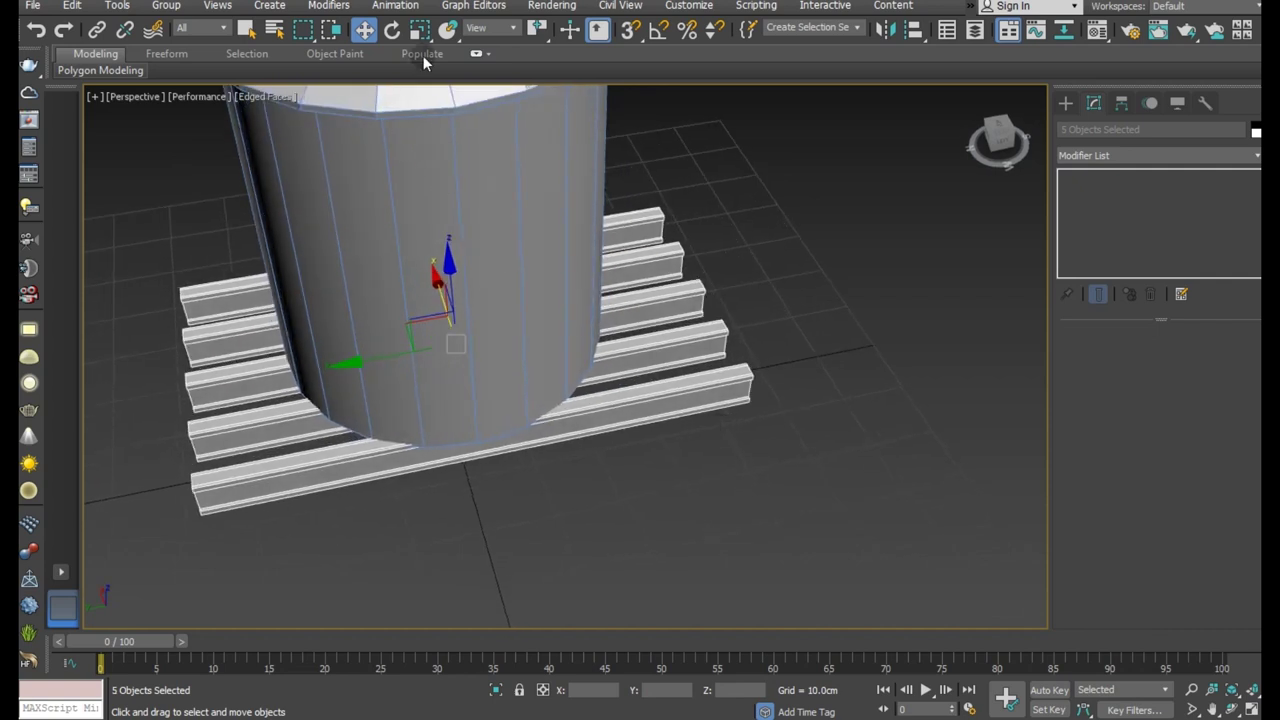
{"action": "left_click", "coordinate": [418, 34]}
{"action": "left_click_drag", "start_coordinate": [334, 363], "coordinate": [357, 357]}
{"action": "left_click", "coordinate": [363, 29]}
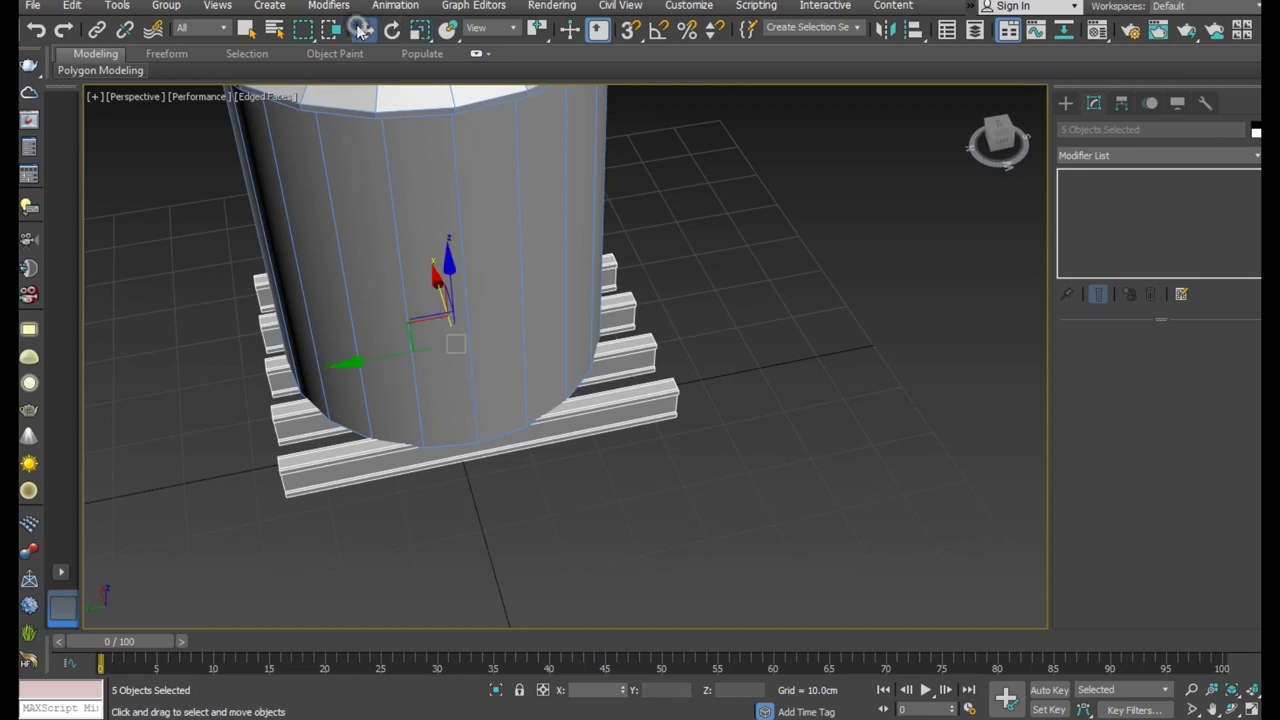
{"action": "middle_click_drag", "start_coordinate": [532, 289], "coordinate": [441, 310], "text": "alt"}
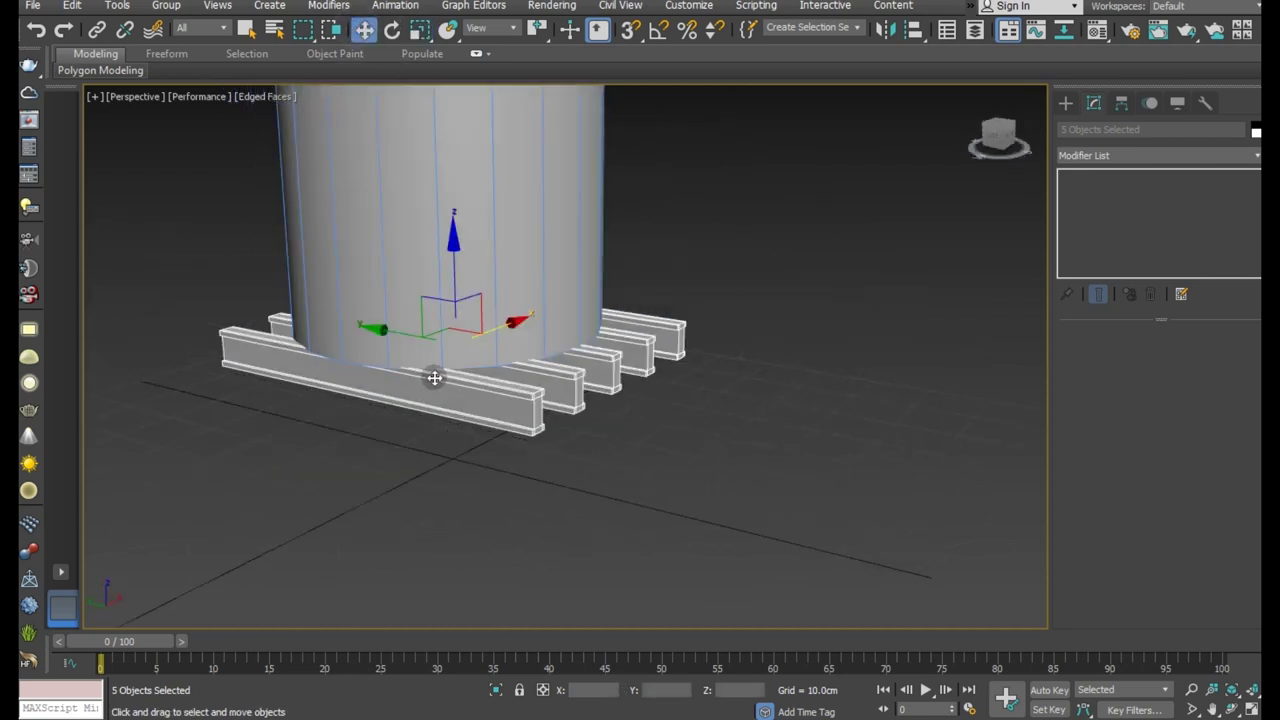
{"action": "left_click", "coordinate": [434, 377]}
Clone the front beam rotated 90 degrees and move the copy beside the tank.
{"action": "left_click", "coordinate": [392, 29]}
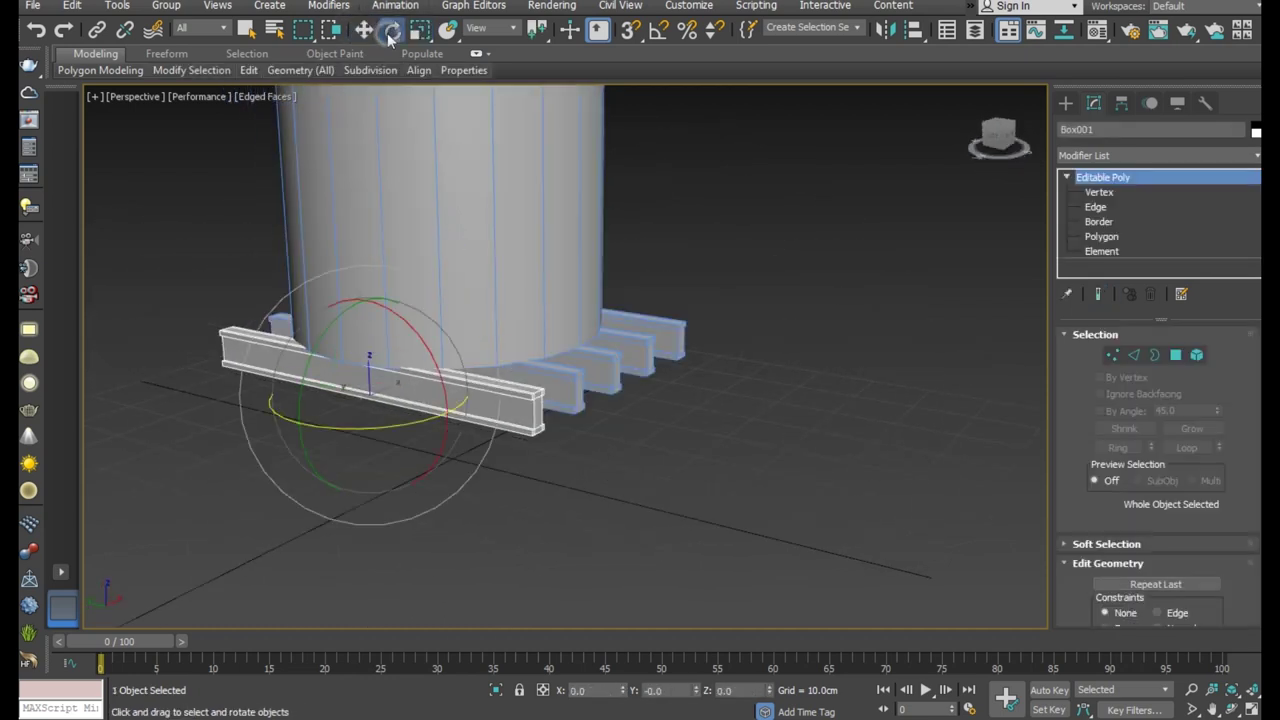
{"action": "left_click", "coordinate": [657, 29]}
{"action": "mouse_move", "coordinate": [326, 422]}
{"action": "left_mouse_down"}
{"action": "mouse_move", "coordinate": [344, 427]}
{"action": "mouse_move", "coordinate": [270, 430]}
{"action": "left_mouse_up"}
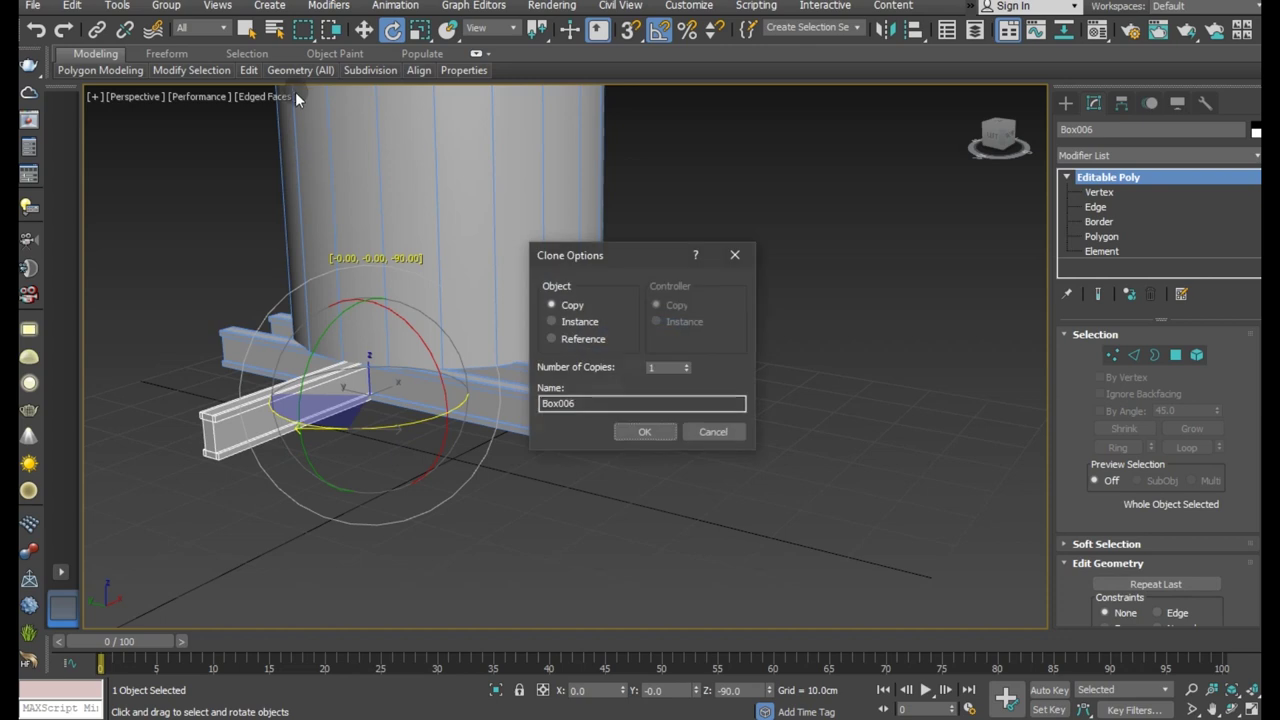
{"action": "left_click", "coordinate": [648, 432]}
{"action": "key", "text": "w"}
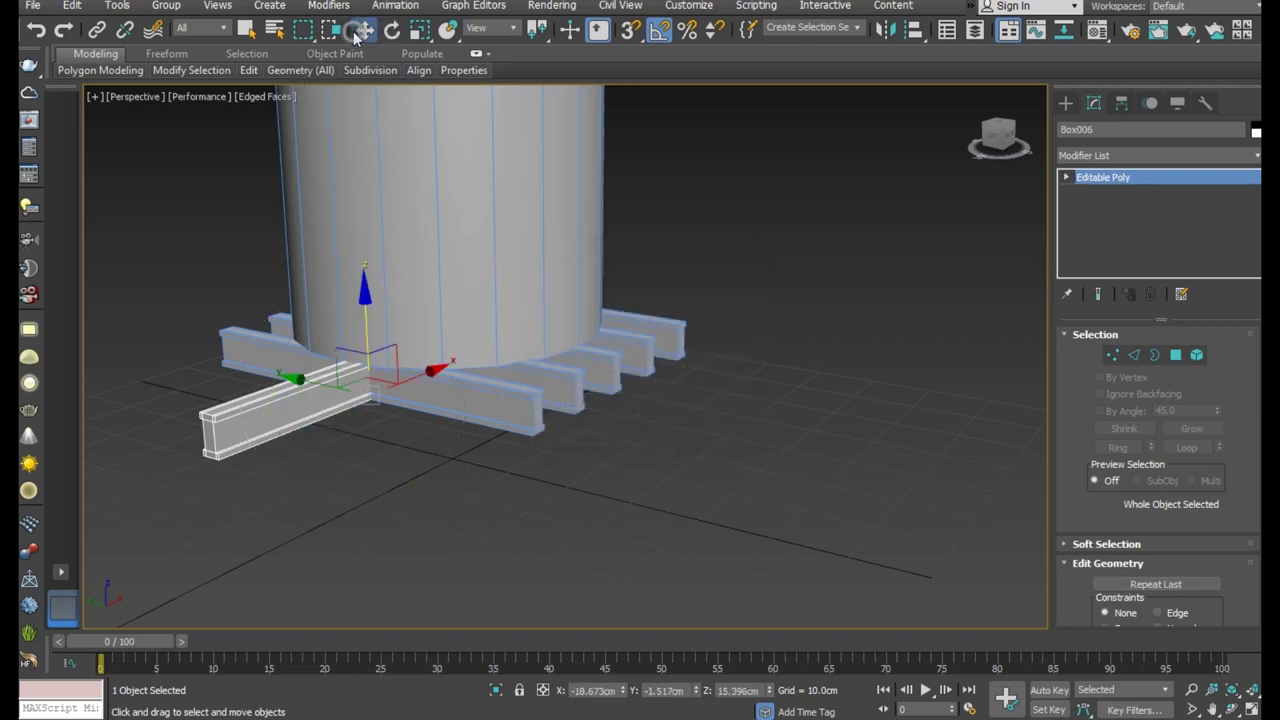
{"action": "middle_click_drag", "start_coordinate": [493, 321], "coordinate": [434, 314], "text": "alt"}
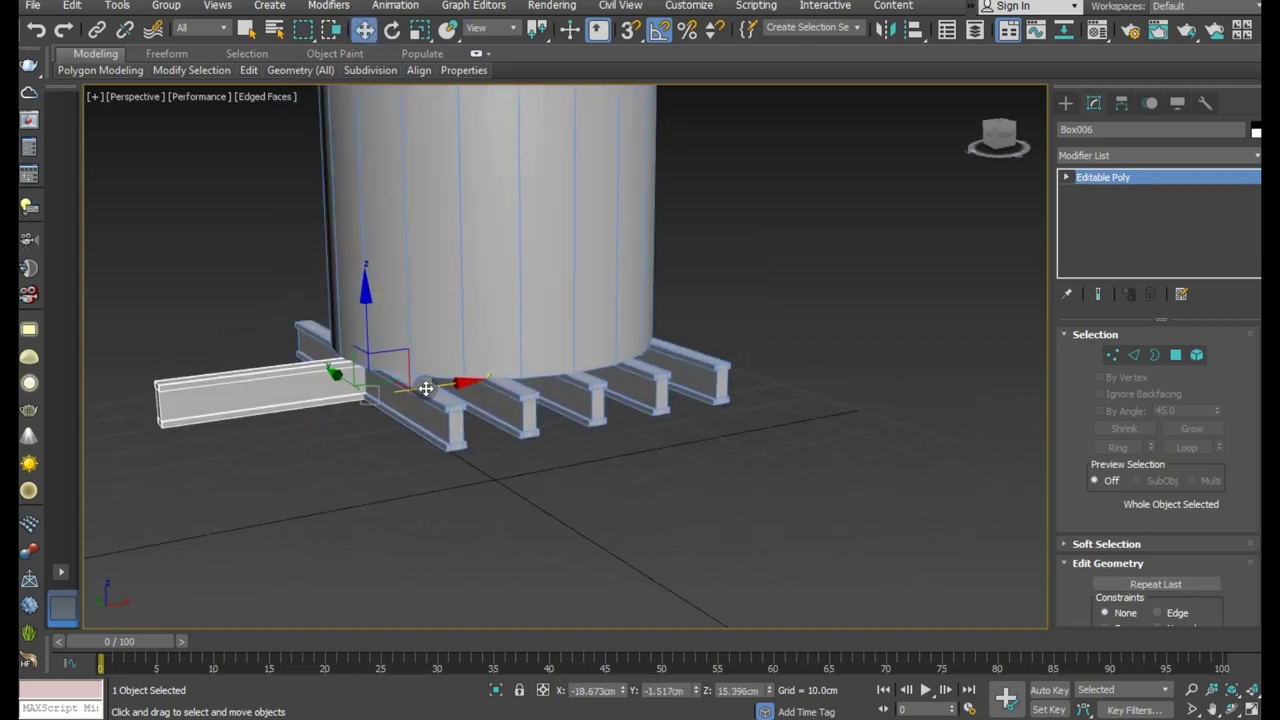
{"action": "left_click_drag", "start_coordinate": [426, 388], "coordinate": [569, 357]}
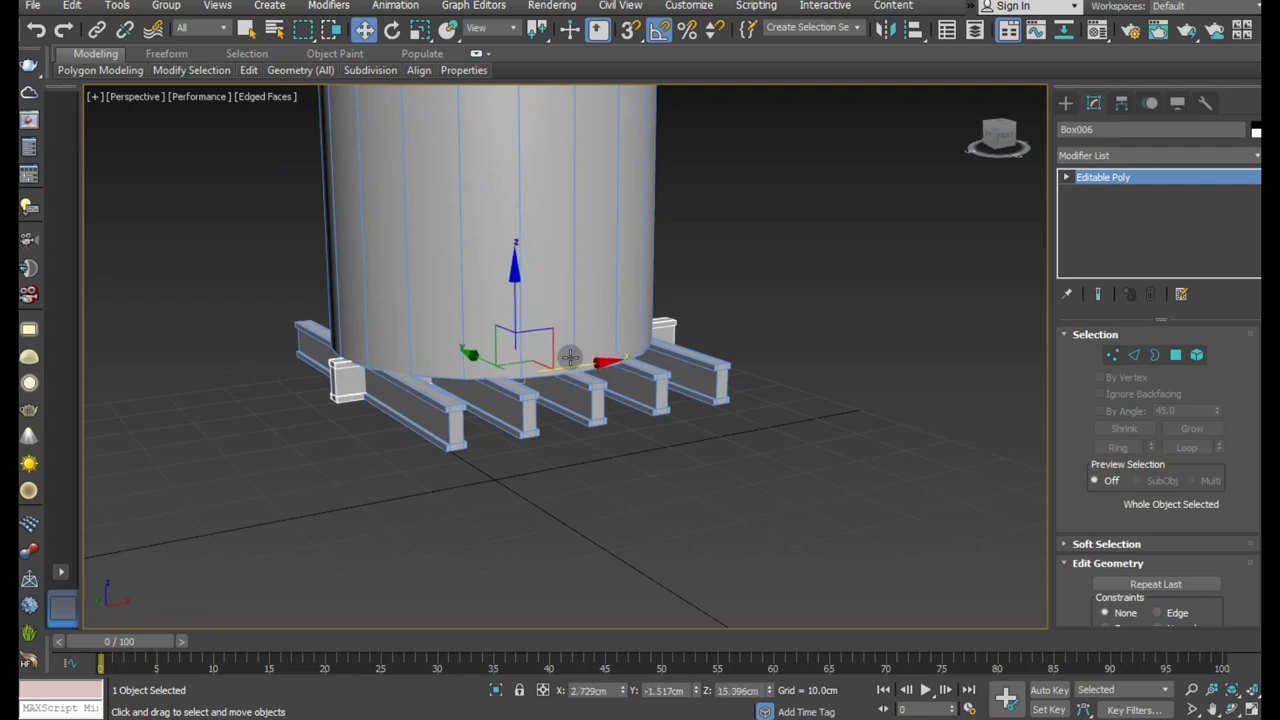
Scale the copy taller and wider along Y, keeping the scaling after an undo and redo.
{"action": "left_click", "coordinate": [420, 28]}
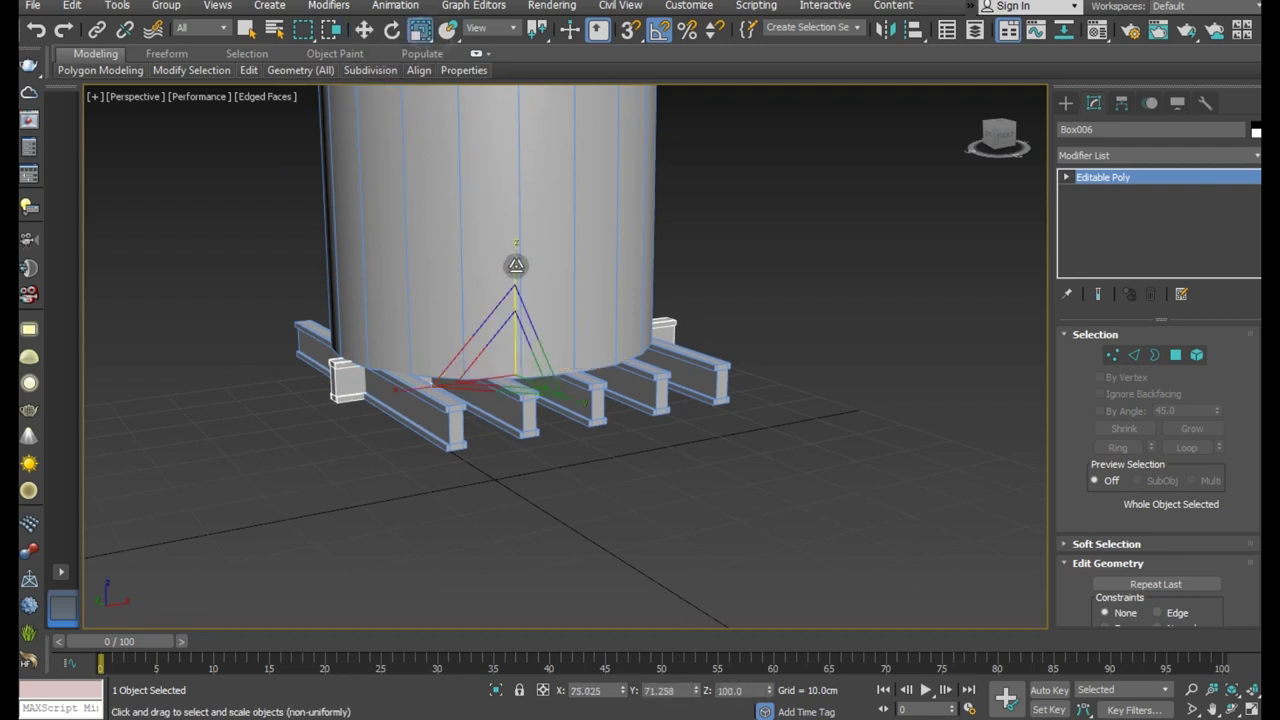
{"action": "left_click_drag", "start_coordinate": [515, 265], "coordinate": [511, 242]}
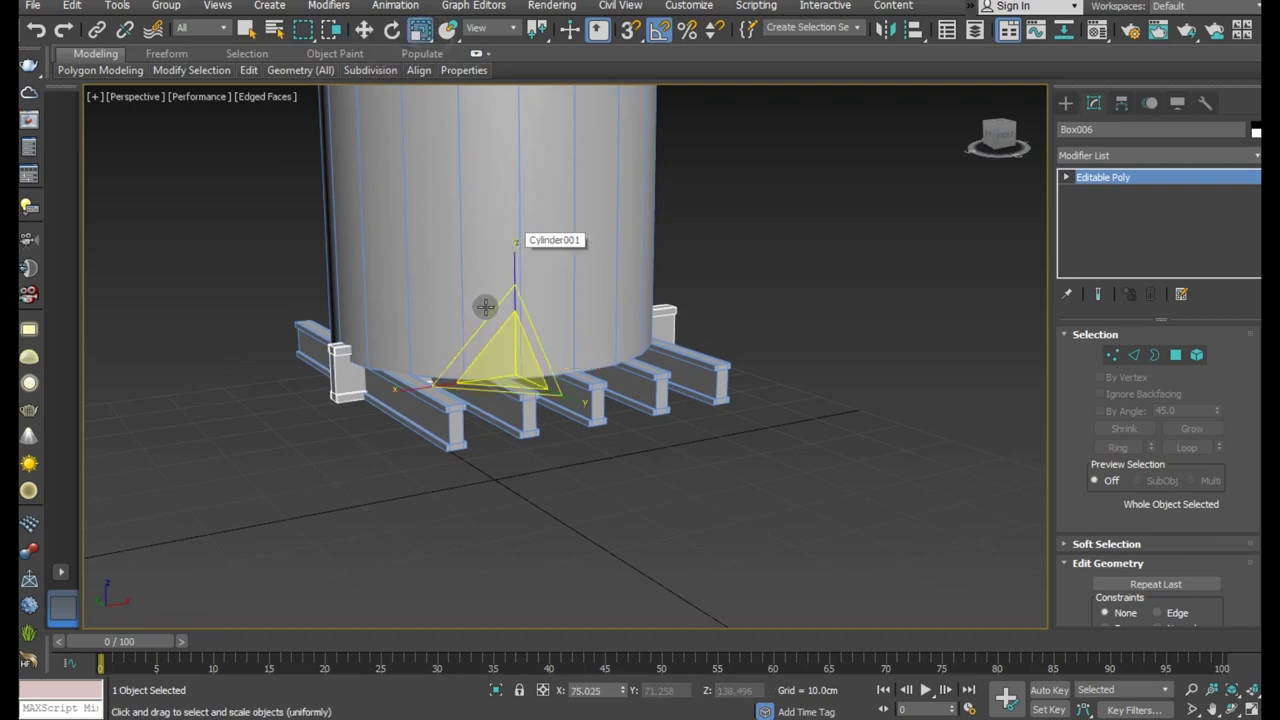
{"action": "middle_click_drag", "start_coordinate": [486, 300], "coordinate": [571, 296], "text": "alt"}
{"action": "scroll", "coordinate": [460, 350], "scroll_direction": "up", "scroll_amount": 2}
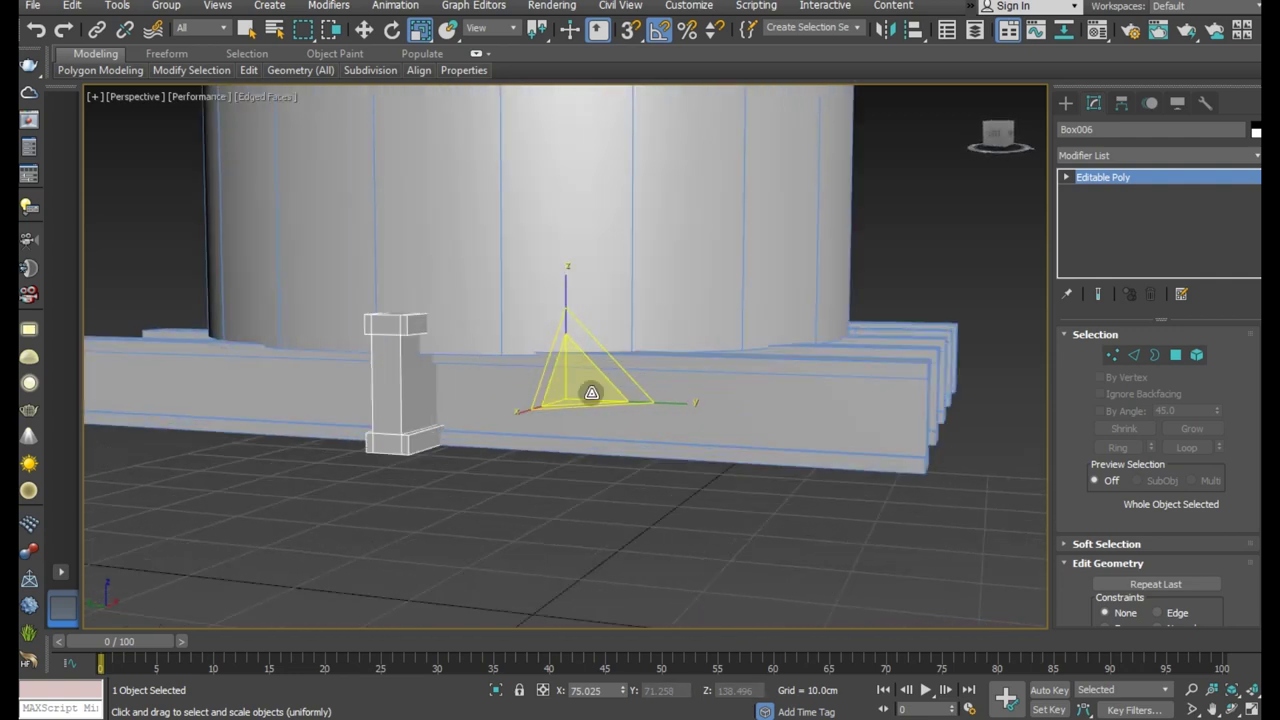
{"action": "left_click_drag", "start_coordinate": [686, 403], "coordinate": [732, 406]}
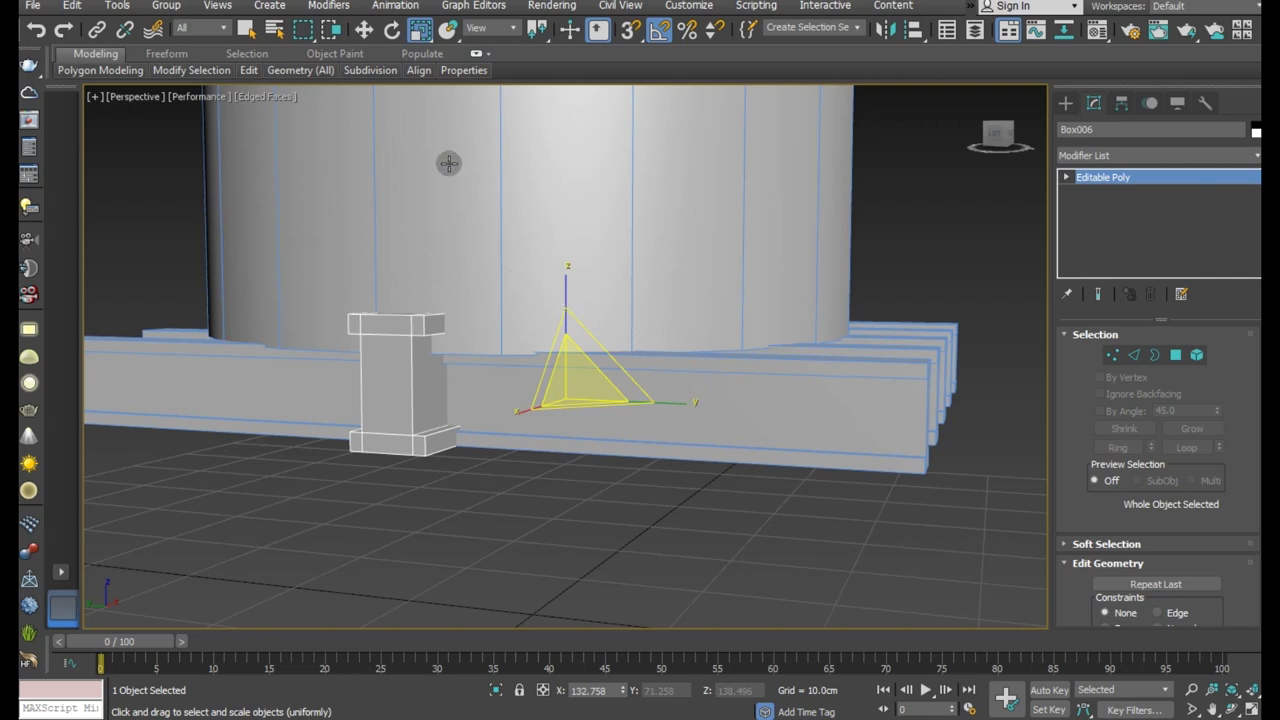
{"action": "left_click", "coordinate": [363, 29]}
{"action": "left_click", "coordinate": [38, 29]}
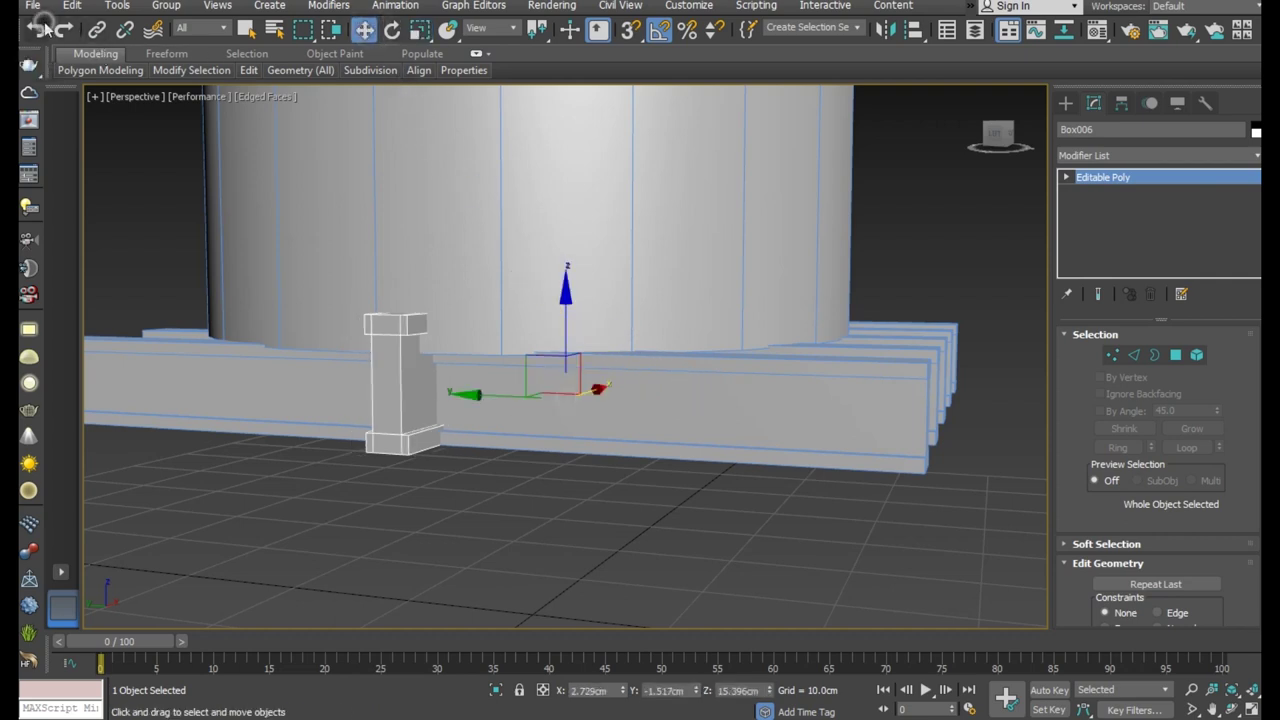
{"action": "left_click", "coordinate": [44, 28]}
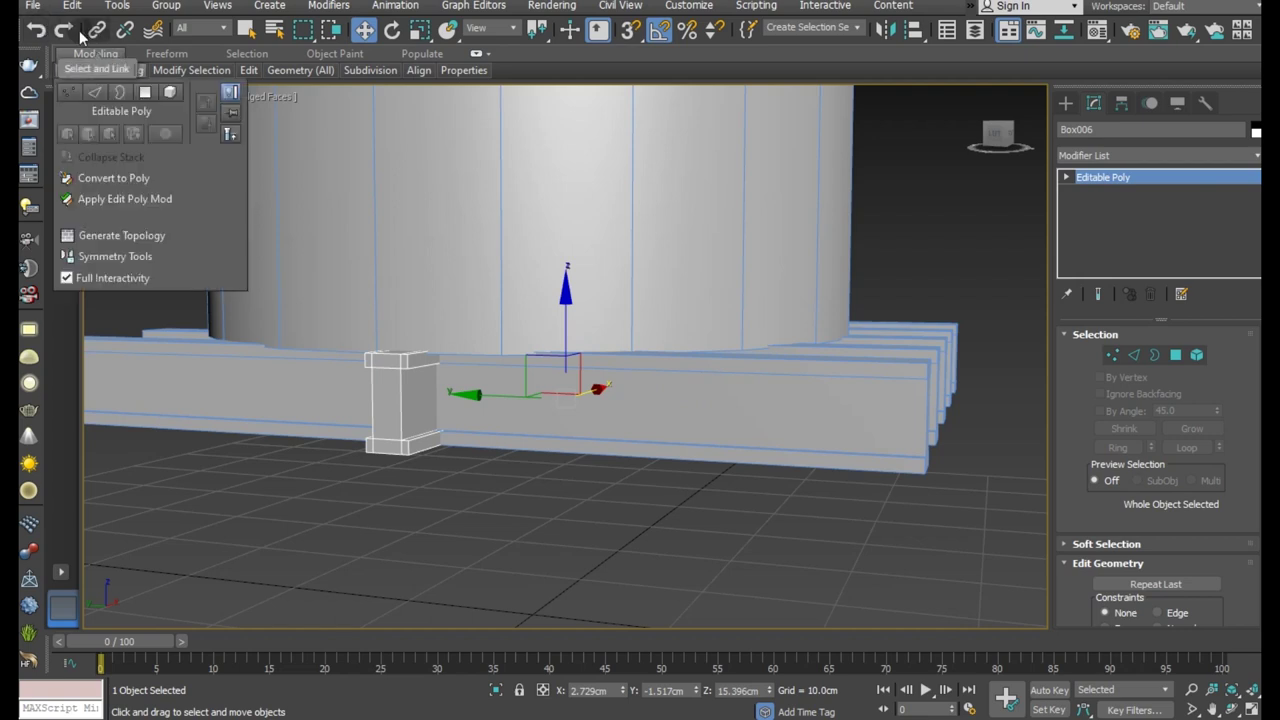
{"action": "left_click", "coordinate": [64, 30]}
{"action": "left_click", "coordinate": [64, 30]}
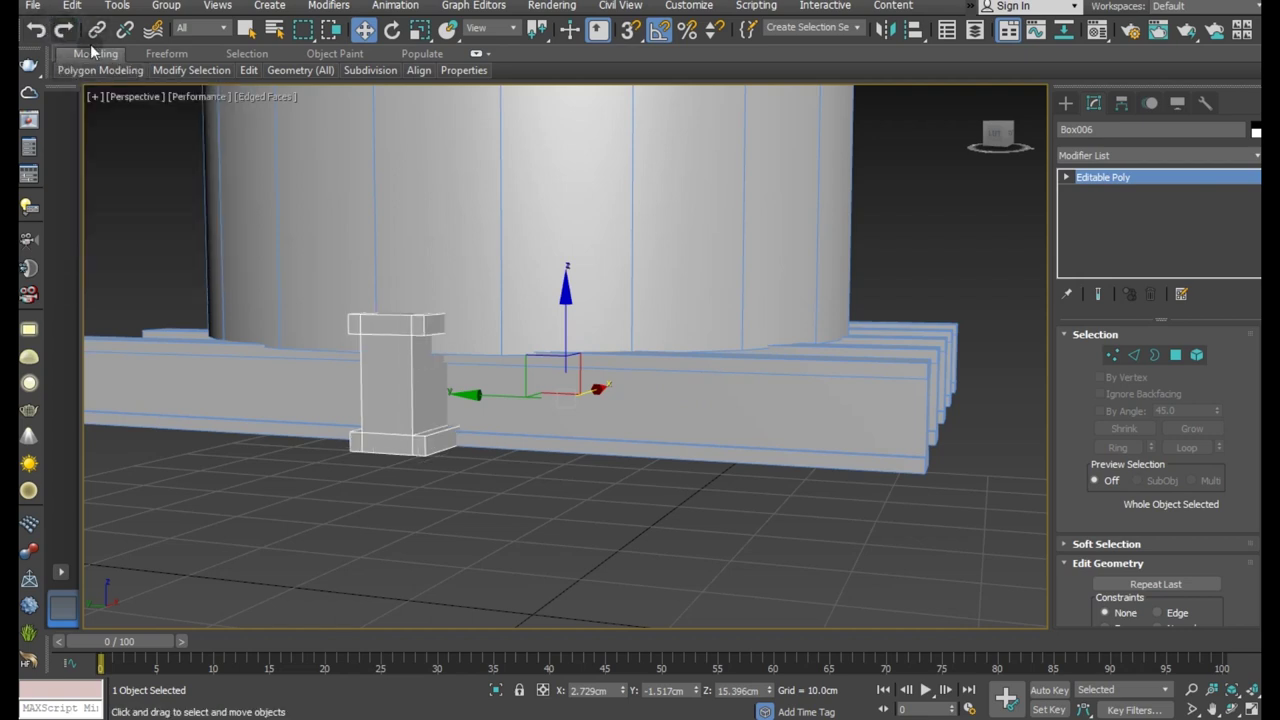
Push both end faces of Box006 outward to lengthen the beam.
{"action": "left_click", "coordinate": [1175, 356]}
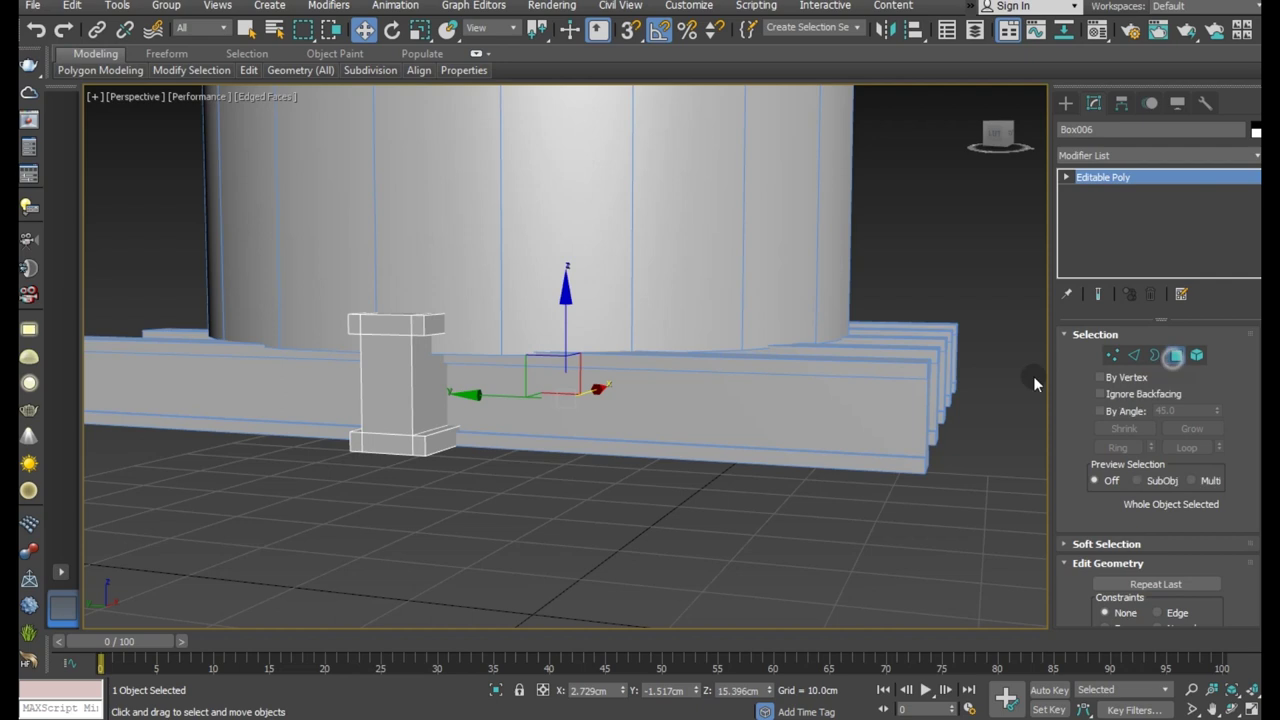
{"action": "left_click", "coordinate": [436, 408]}
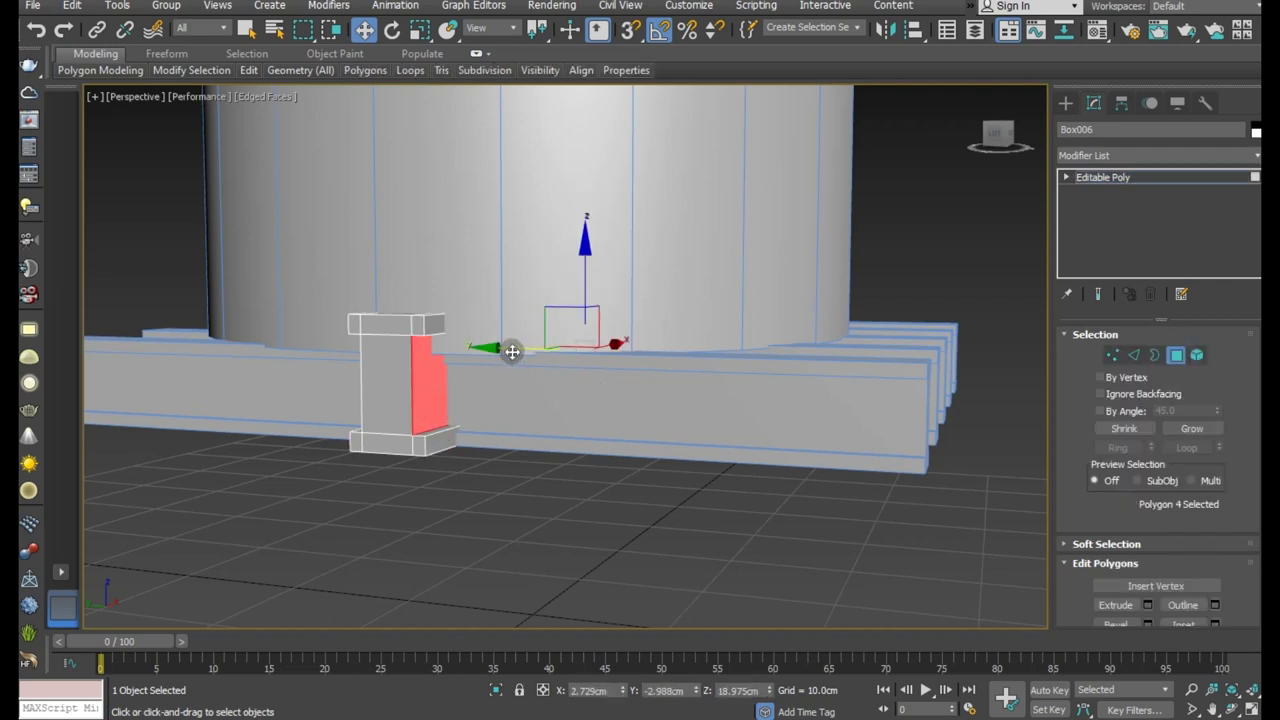
{"action": "left_click_drag", "start_coordinate": [507, 351], "coordinate": [500, 352]}
{"action": "middle_click_drag", "start_coordinate": [461, 398], "coordinate": [609, 446], "text": "alt"}
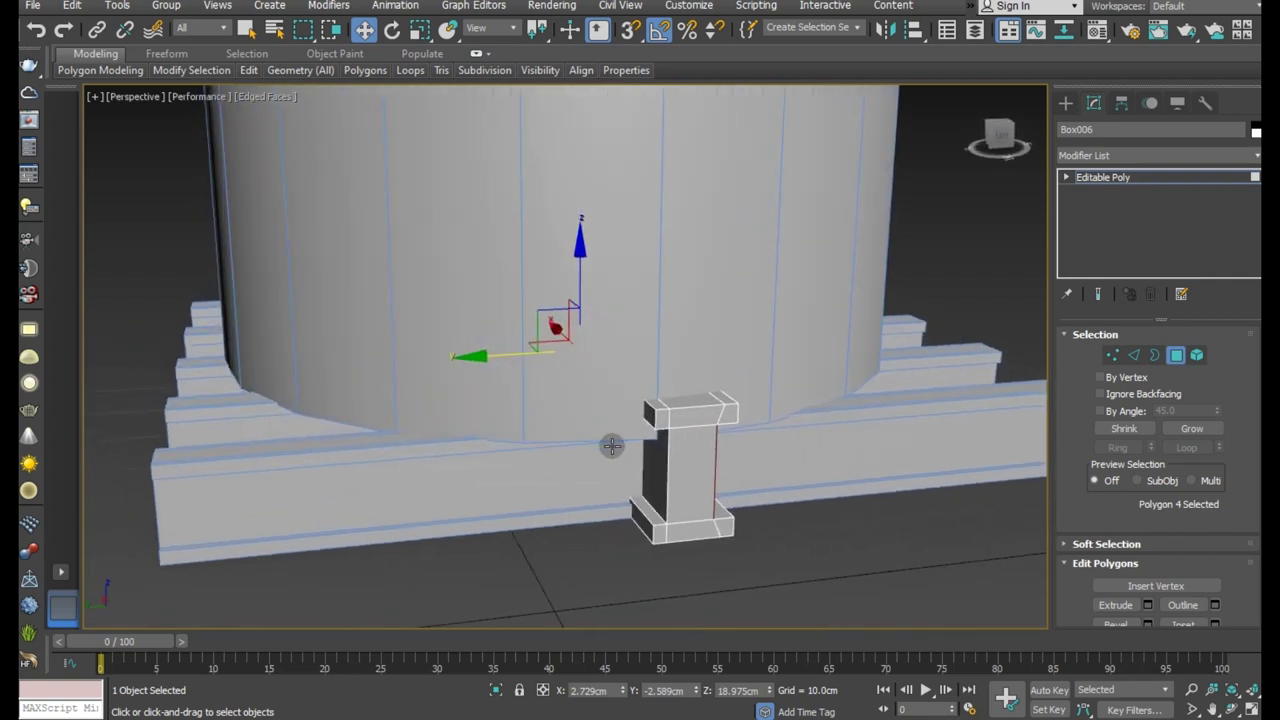
{"action": "left_click", "coordinate": [650, 450]}
{"action": "left_click_drag", "start_coordinate": [466, 353], "coordinate": [473, 353]}
{"action": "mouse_move", "coordinate": [600, 495]}
{"action": "middle_mouse_down", "text": "alt"}
{"action": "mouse_move", "coordinate": [608, 502]}
{"action": "mouse_move", "coordinate": [561, 443]}
{"action": "mouse_move", "coordinate": [558, 465]}
{"action": "middle_mouse_up", "text": "alt"}
Lower Box006's bottom vertices in Front view to deepen the beam.
{"action": "key", "text": "f"}
{"action": "key", "text": "z"}
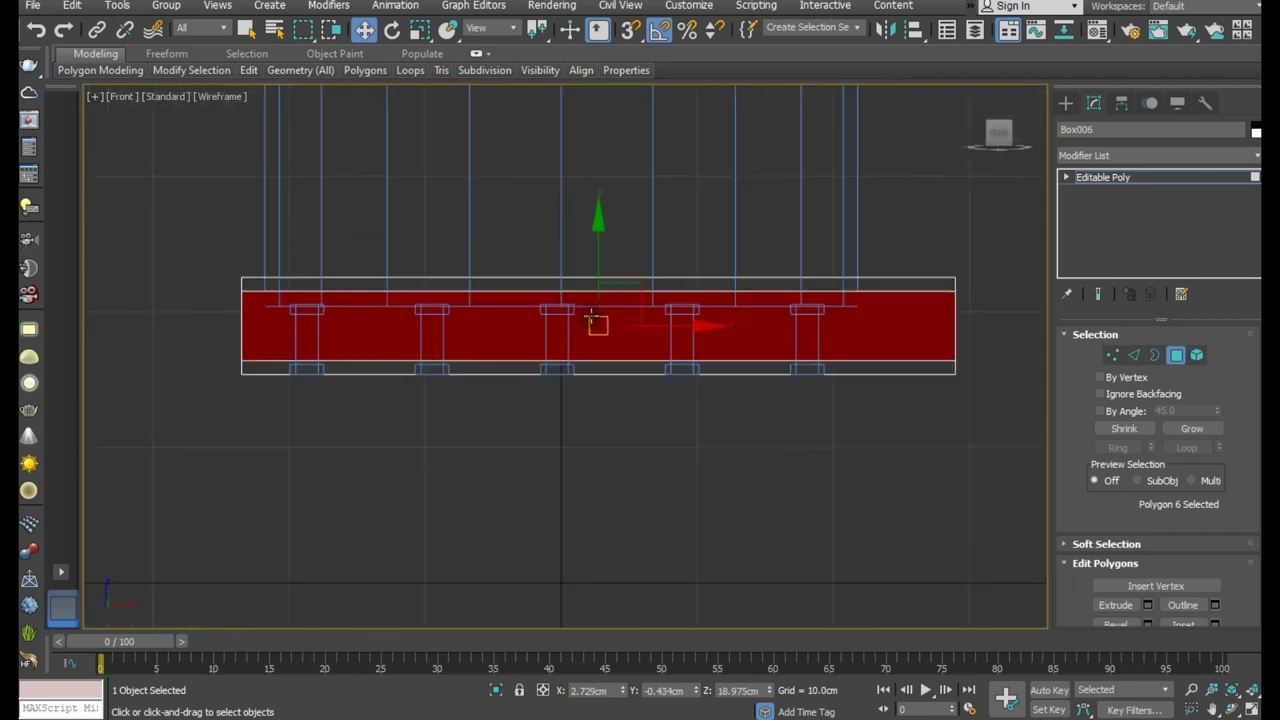
{"action": "left_click", "coordinate": [1105, 358]}
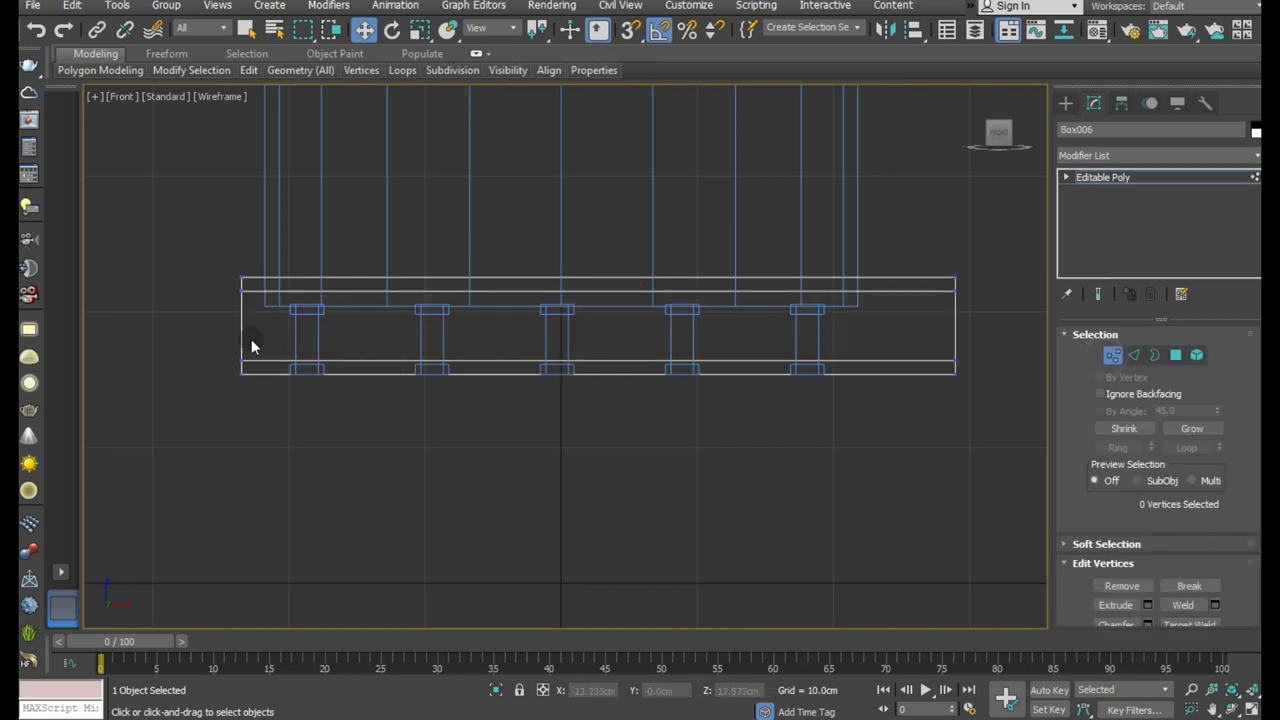
{"action": "left_click_drag", "start_coordinate": [957, 457], "coordinate": [1037, 457]}
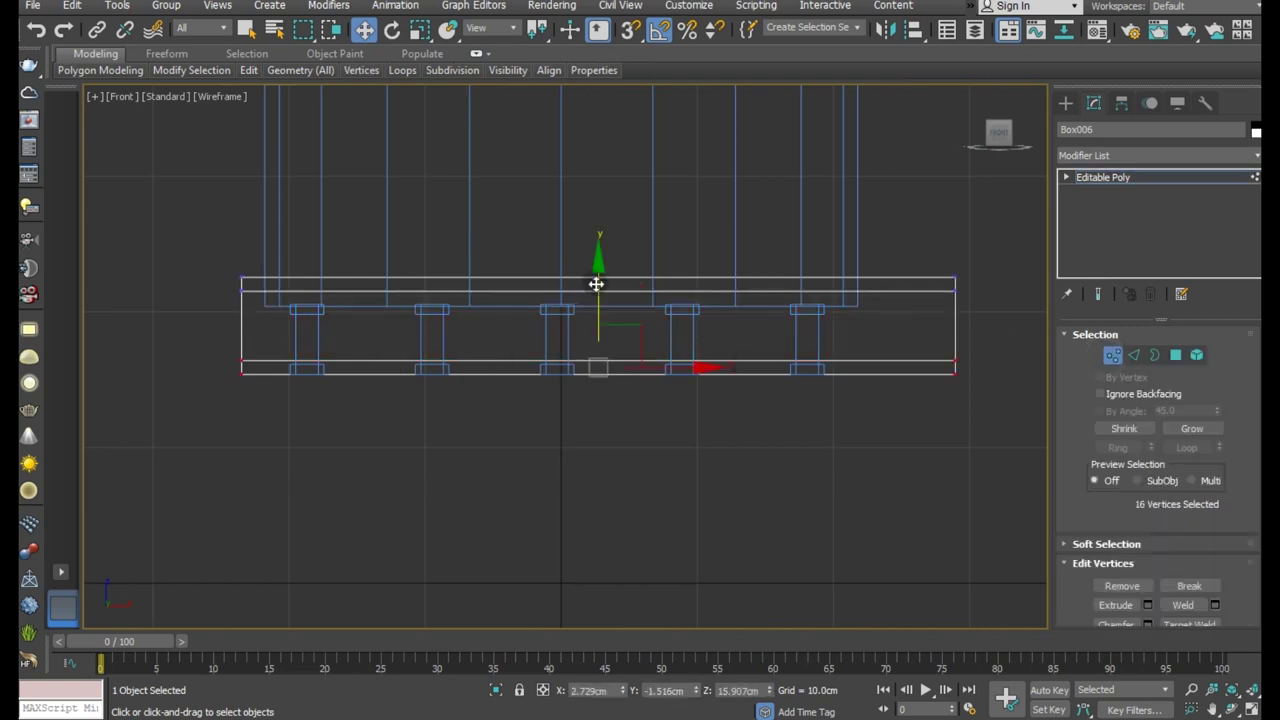
{"action": "left_click_drag", "start_coordinate": [596, 284], "coordinate": [597, 323]}
{"action": "key", "text": "p"}
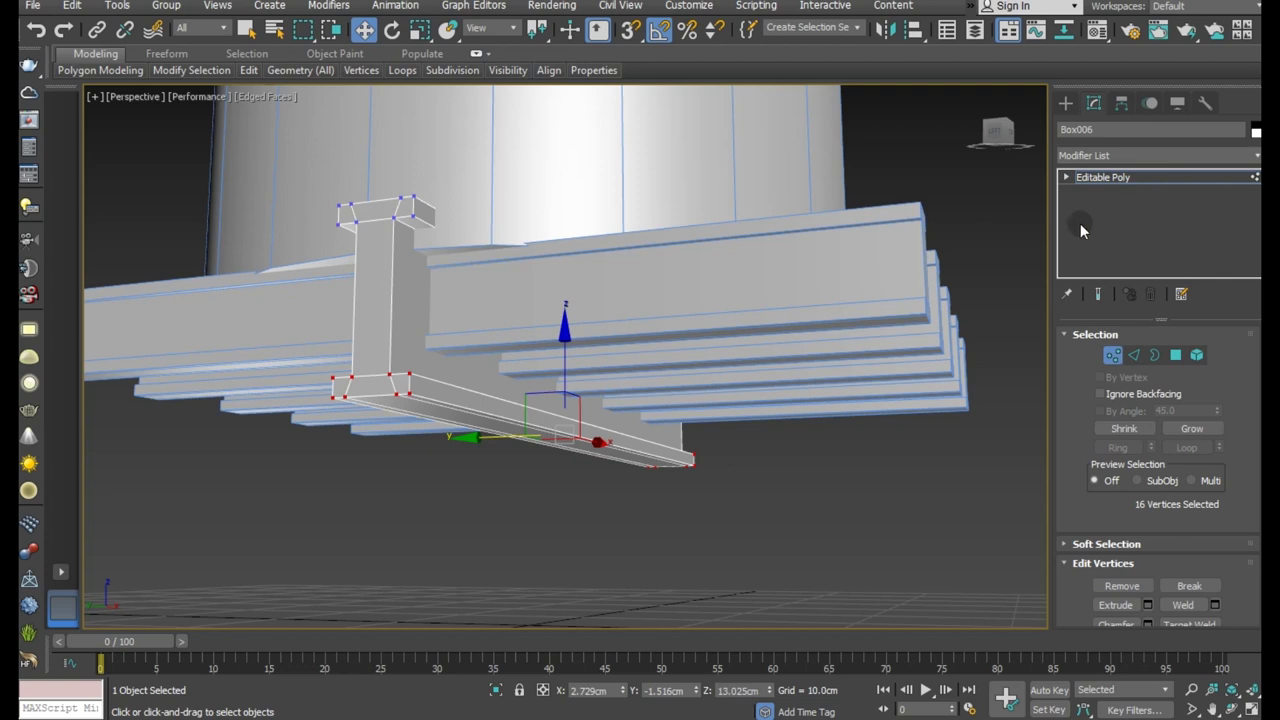
{"action": "left_click", "coordinate": [1102, 178]}
Lower the I-beam in Z and slide it along Y toward one end of the cross-beams.
{"action": "scroll", "coordinate": [515, 378], "scroll_direction": "down", "scroll_amount": 2}
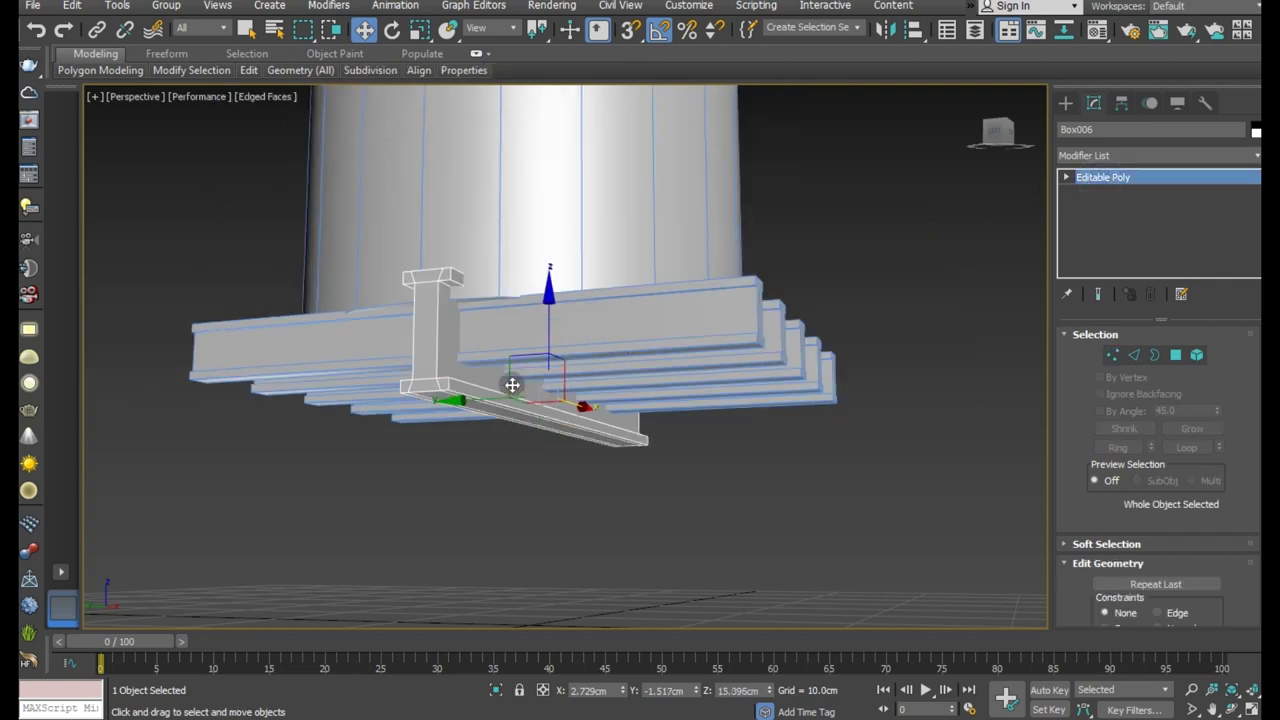
{"action": "left_click_drag", "start_coordinate": [552, 321], "coordinate": [563, 371]}
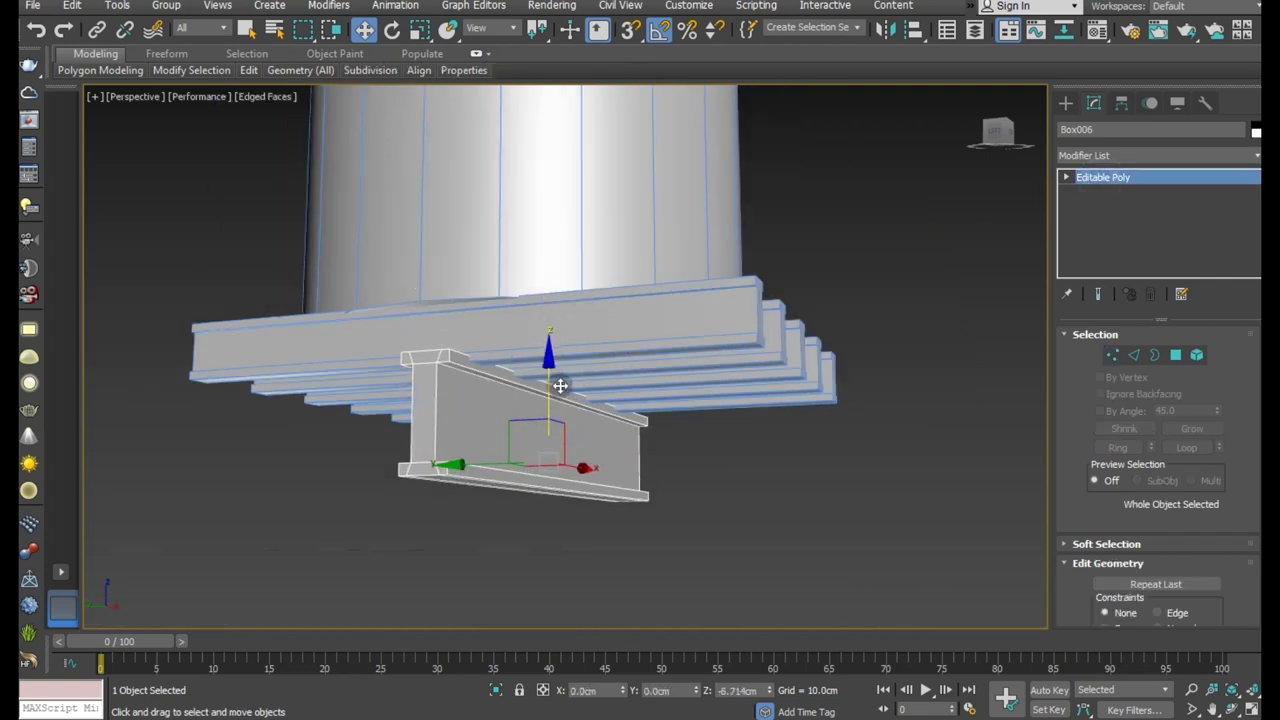
{"action": "middle_click_drag", "start_coordinate": [567, 376], "coordinate": [518, 453], "text": "alt"}
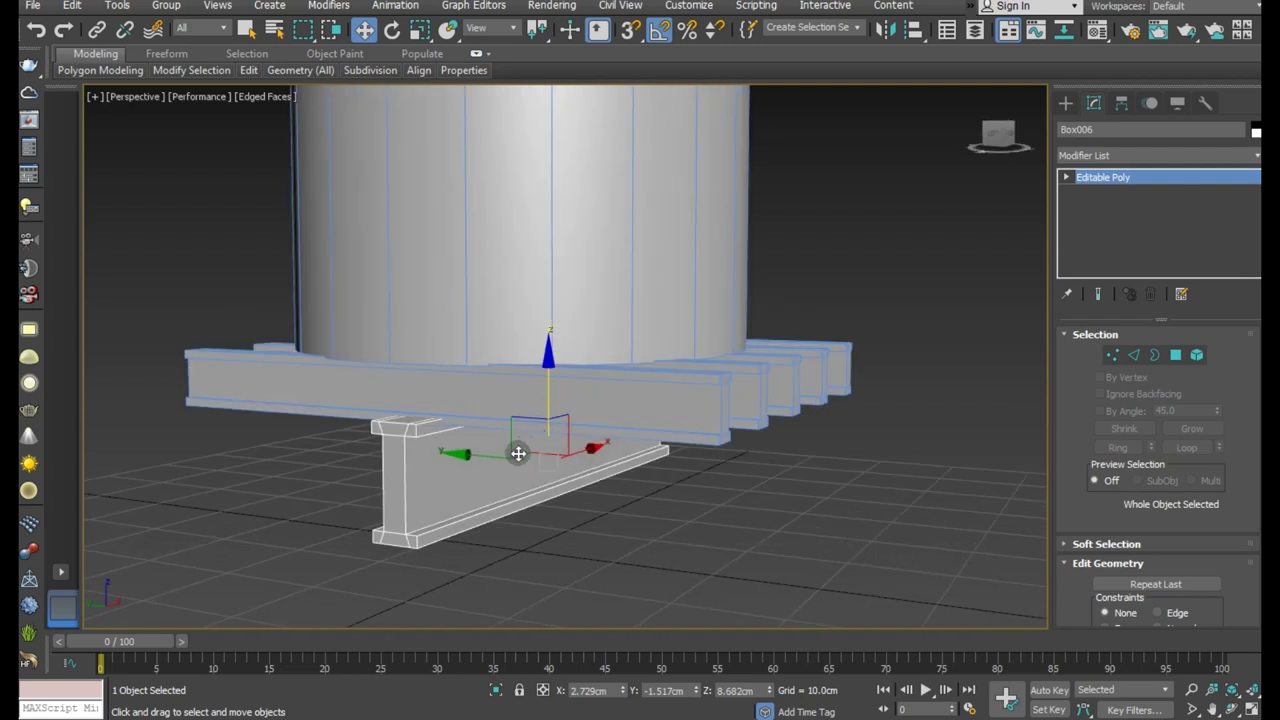
{"action": "left_click_drag", "start_coordinate": [475, 455], "coordinate": [655, 475]}
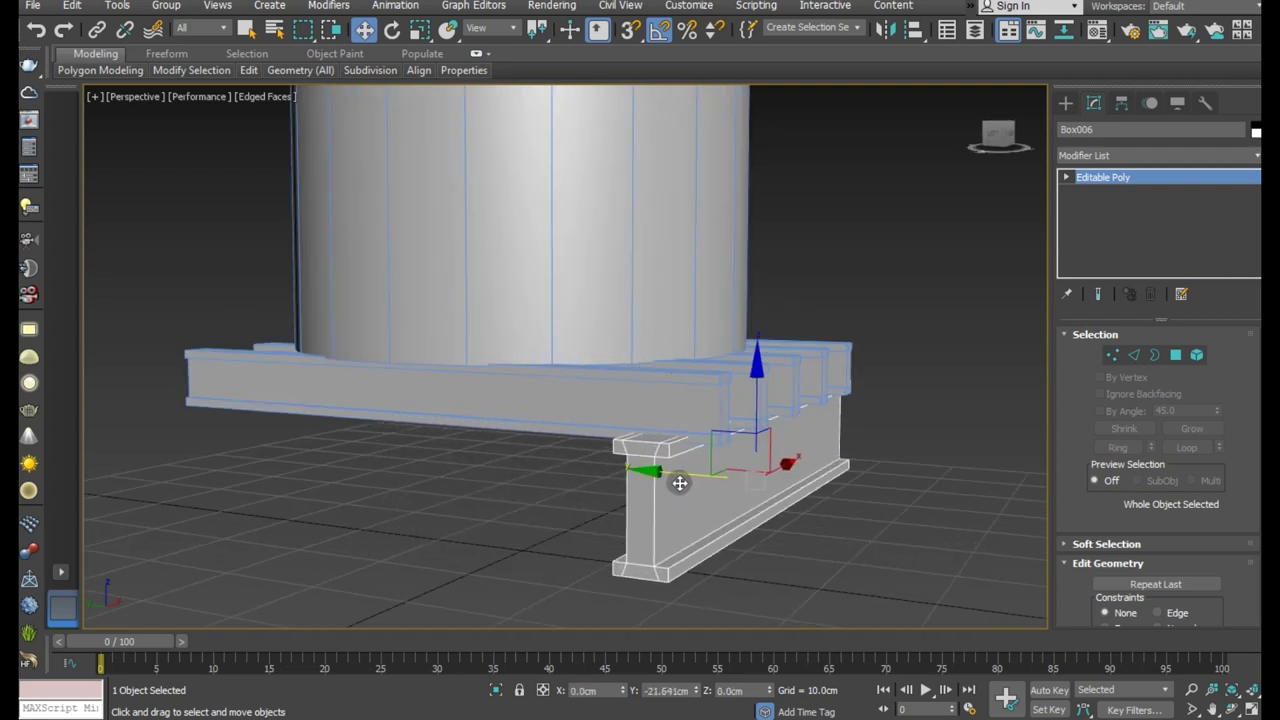
{"action": "scroll", "coordinate": [611, 499], "scroll_direction": "up", "scroll_amount": 2}
{"action": "mouse_move", "coordinate": [611, 499]}
{"action": "middle_mouse_down", "text": "alt"}
{"action": "mouse_move", "coordinate": [585, 504]}
{"action": "mouse_move", "coordinate": [694, 466]}
{"action": "mouse_move", "coordinate": [632, 416]}
{"action": "middle_mouse_up", "text": "alt"}
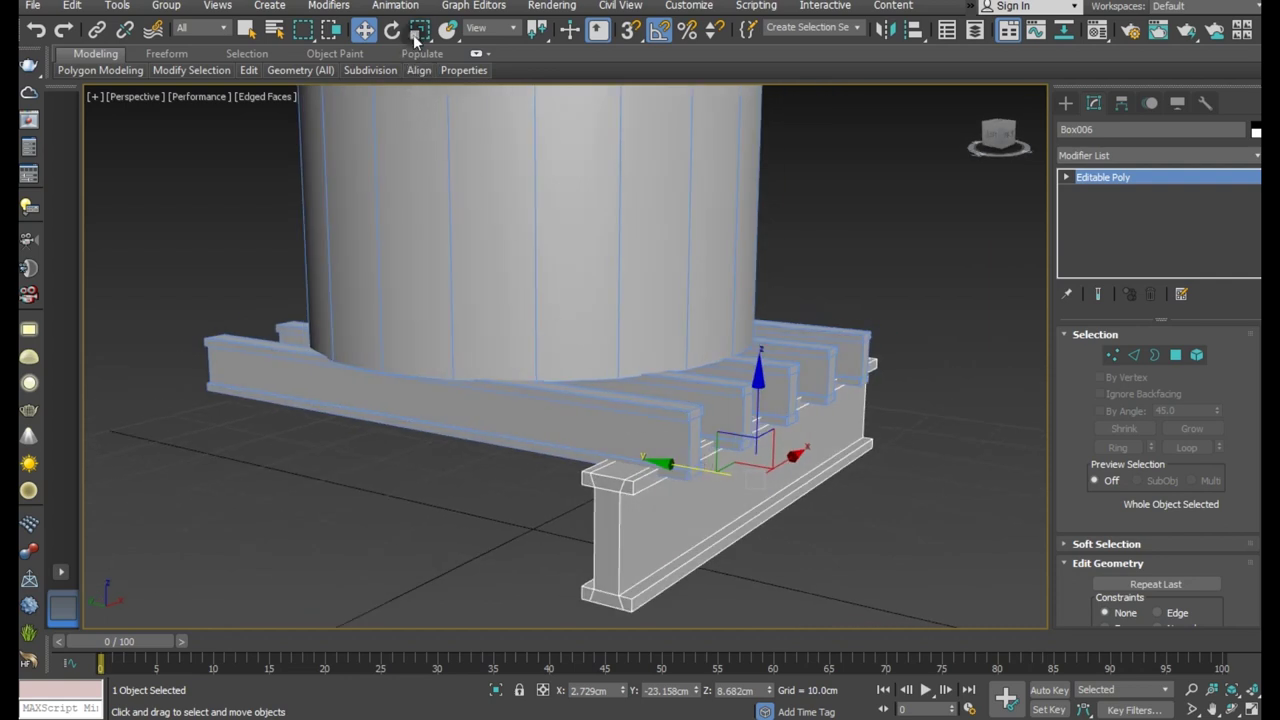
Shorten the I-beam to 88% along Y.
{"action": "left_click", "coordinate": [417, 31]}
{"action": "left_click_drag", "start_coordinate": [860, 494], "coordinate": [847, 494]}
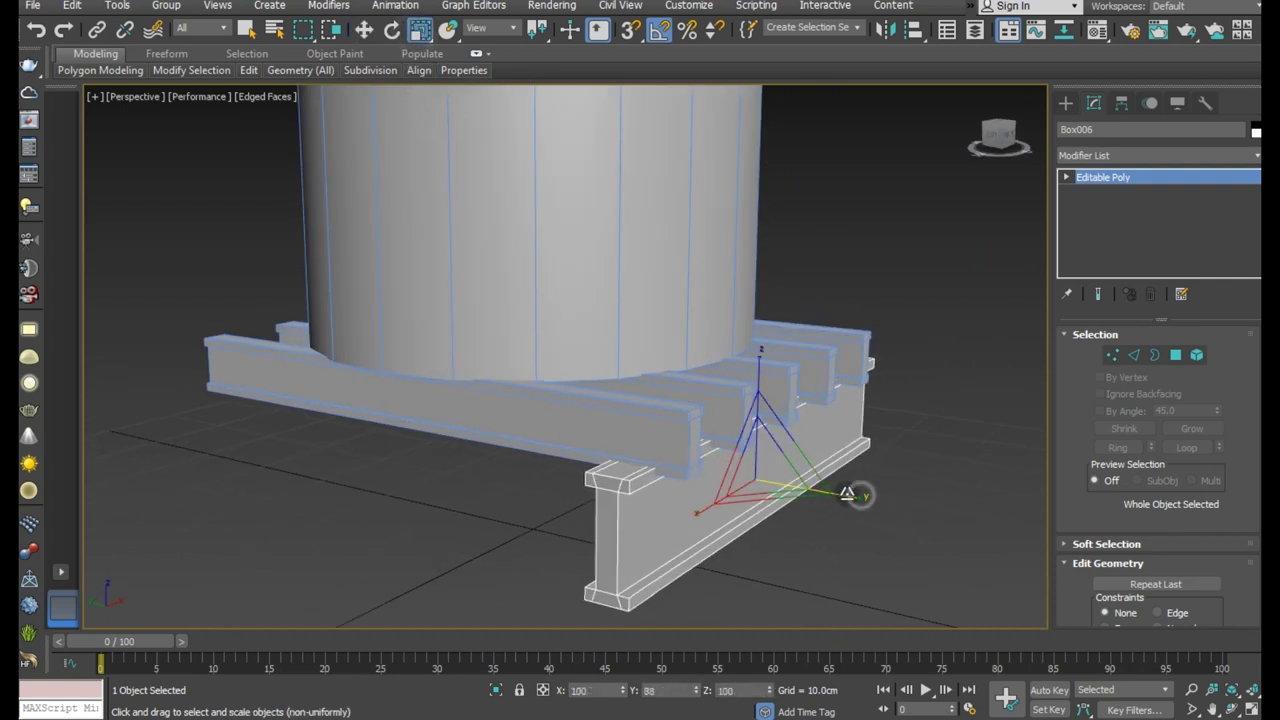
{"action": "key", "text": "ctrl+e"}
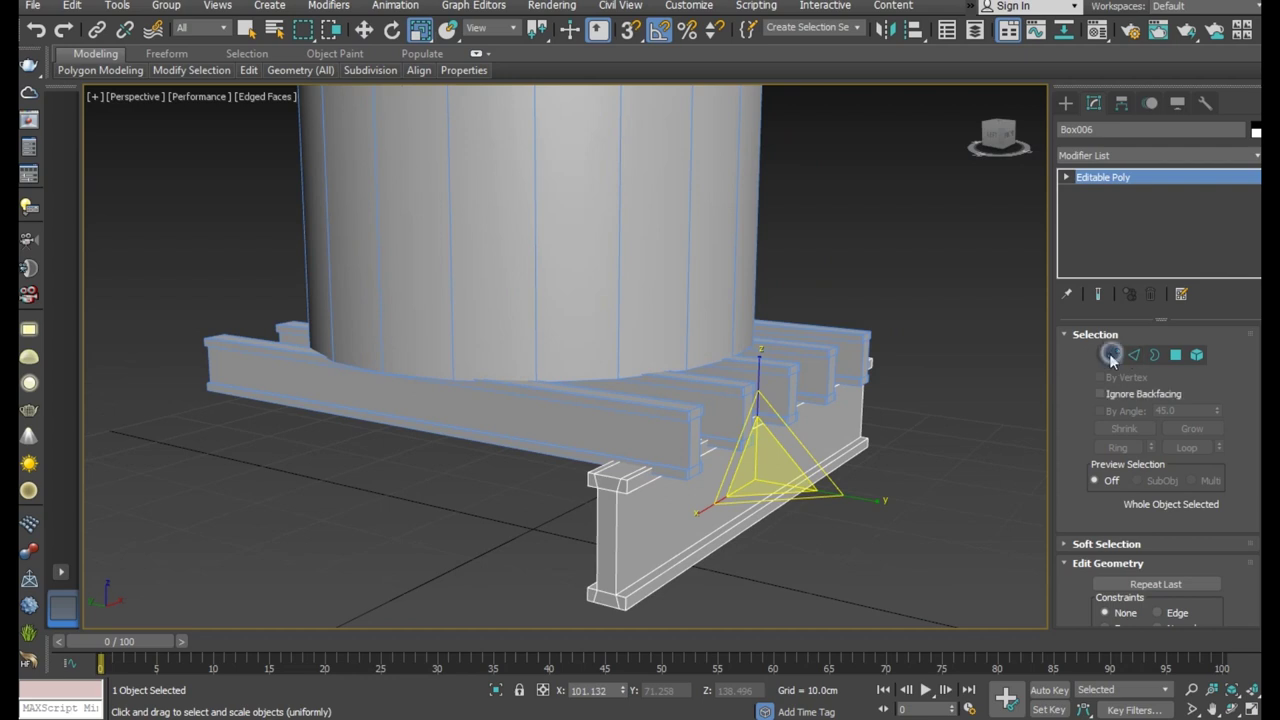
Raise the beam's vertices so it sits higher, then Shift-drag a copy to the front-left.
{"action": "left_click", "coordinate": [1111, 355]}
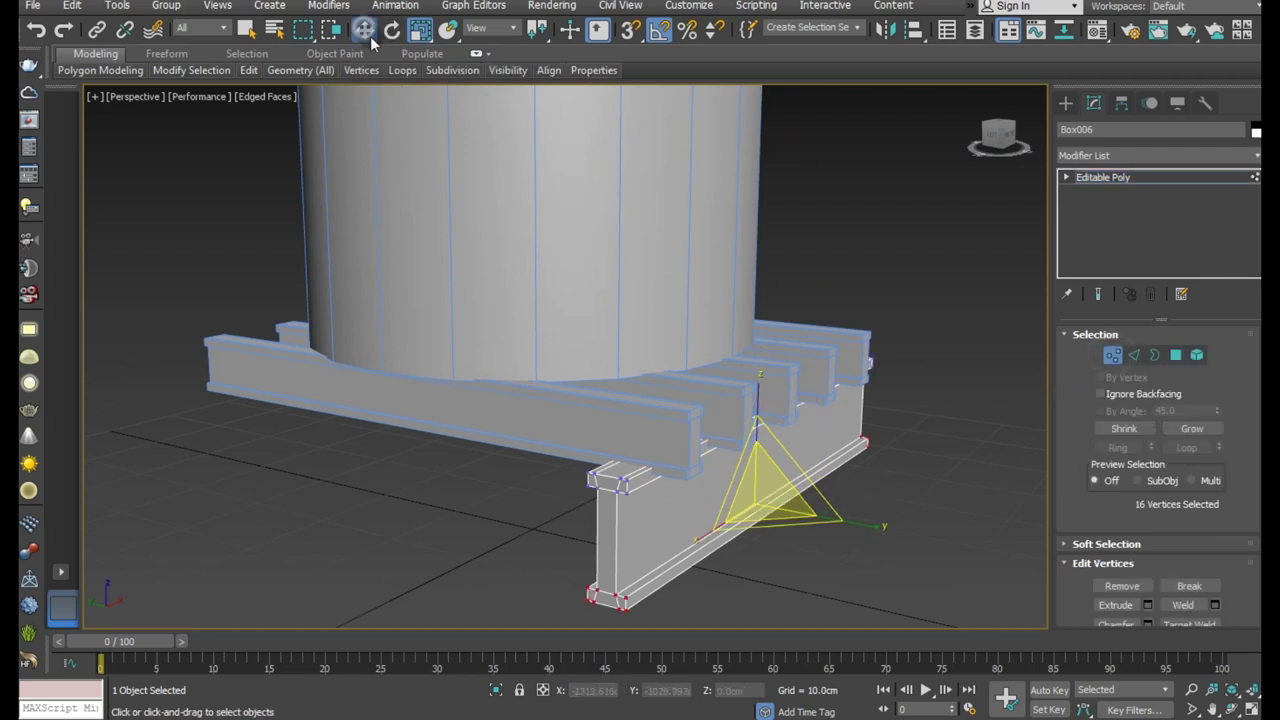
{"action": "left_click", "coordinate": [366, 33]}
{"action": "left_click_drag", "start_coordinate": [753, 427], "coordinate": [747, 392]}
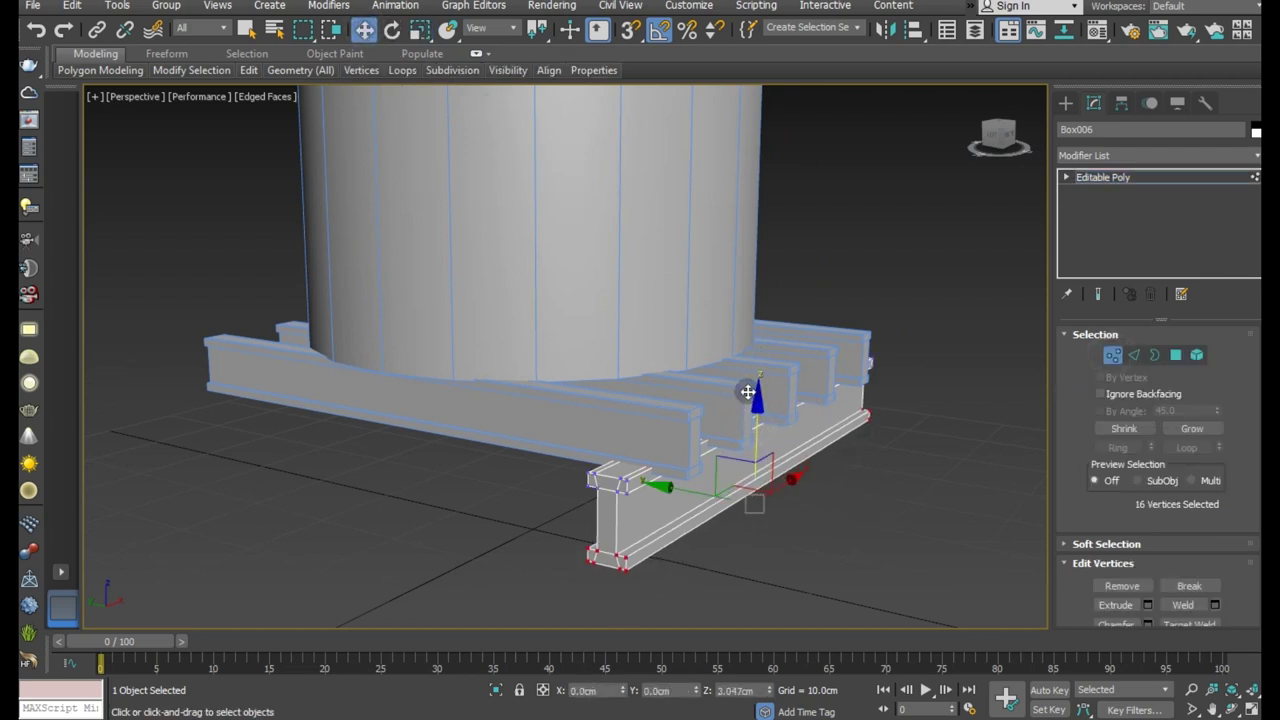
{"action": "left_click", "coordinate": [1110, 177]}
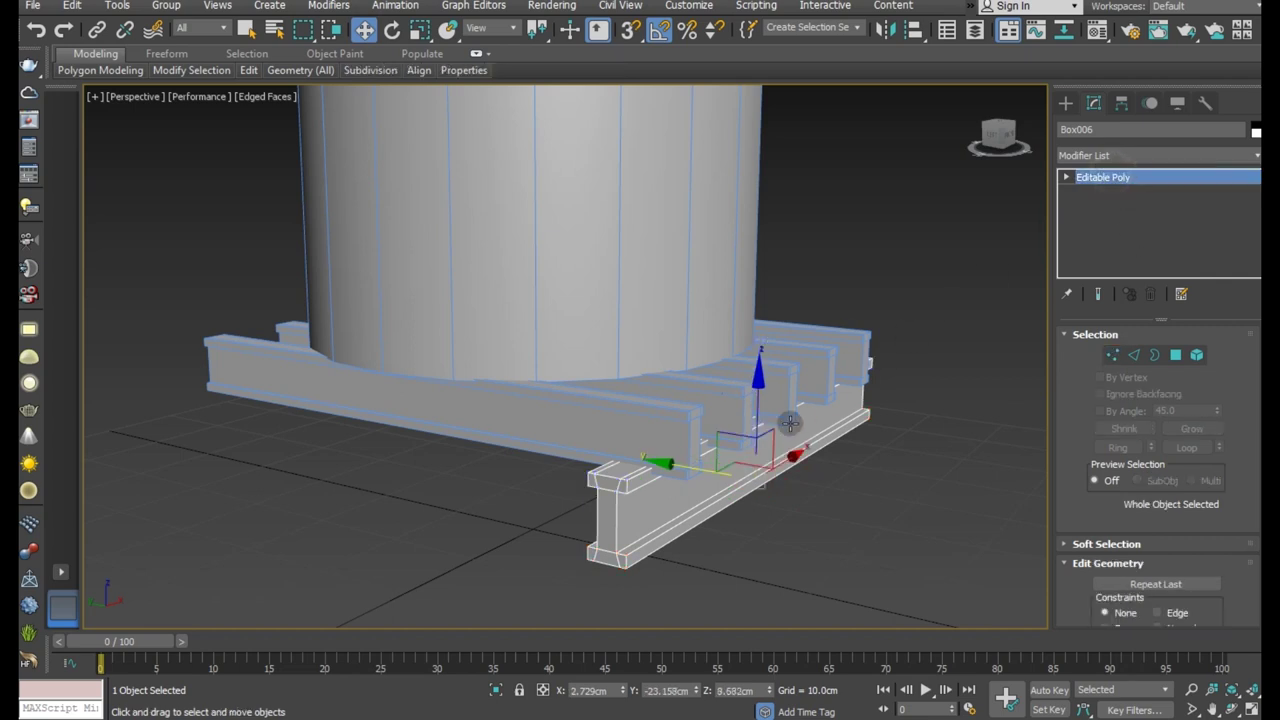
{"action": "left_click_drag", "start_coordinate": [686, 469], "coordinate": [318, 398], "text": "shift"}
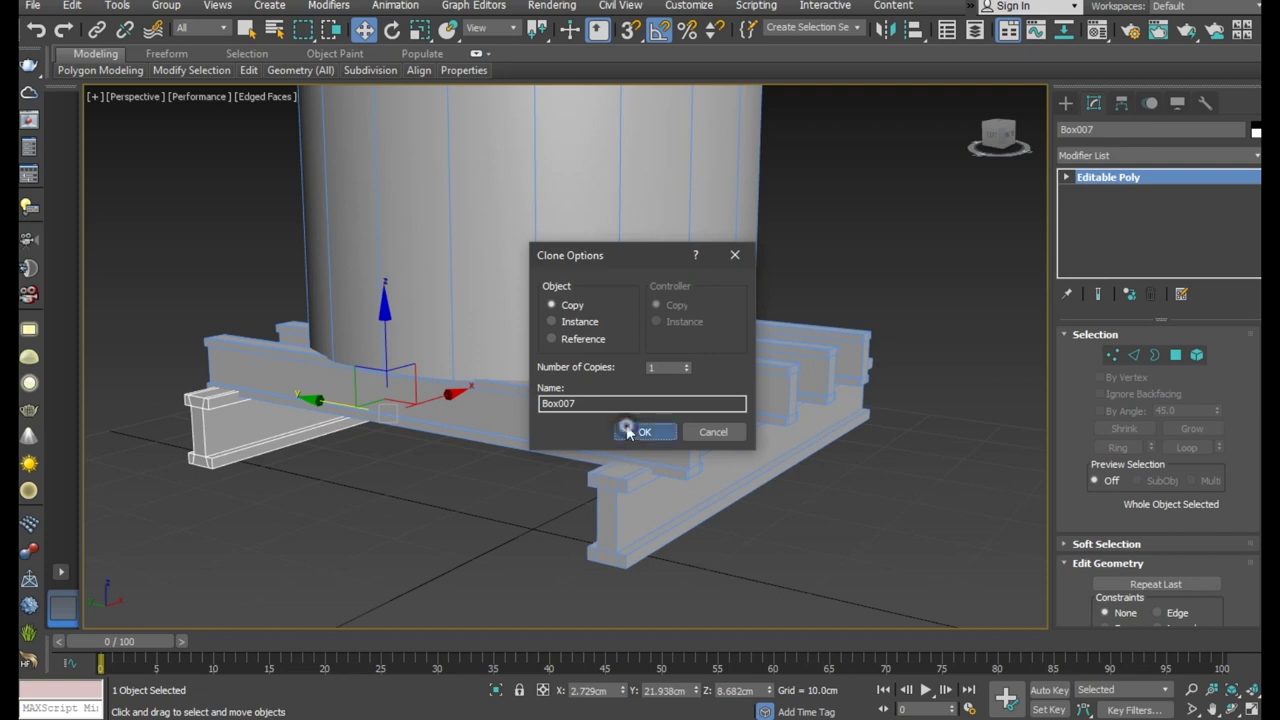
Confirm the beam copy and slide it with the small bracket along X.
{"action": "left_click", "coordinate": [643, 431]}
{"action": "mouse_move", "coordinate": [657, 437]}
{"action": "middle_mouse_down", "text": "alt"}
{"action": "mouse_move", "coordinate": [705, 455]}
{"action": "mouse_move", "coordinate": [872, 459]}
{"action": "middle_mouse_up", "text": "alt"}
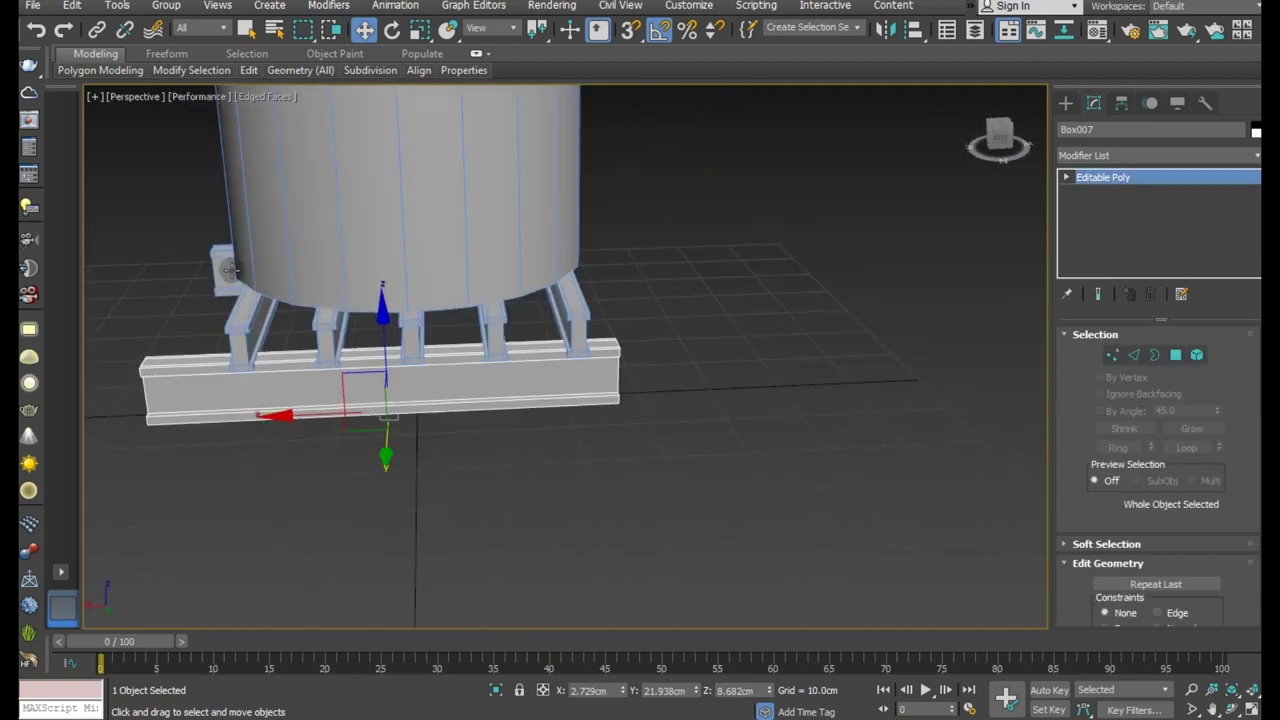
{"action": "left_click", "coordinate": [230, 270], "text": "ctrl"}
{"action": "left_click_drag", "start_coordinate": [310, 319], "coordinate": [343, 291]}
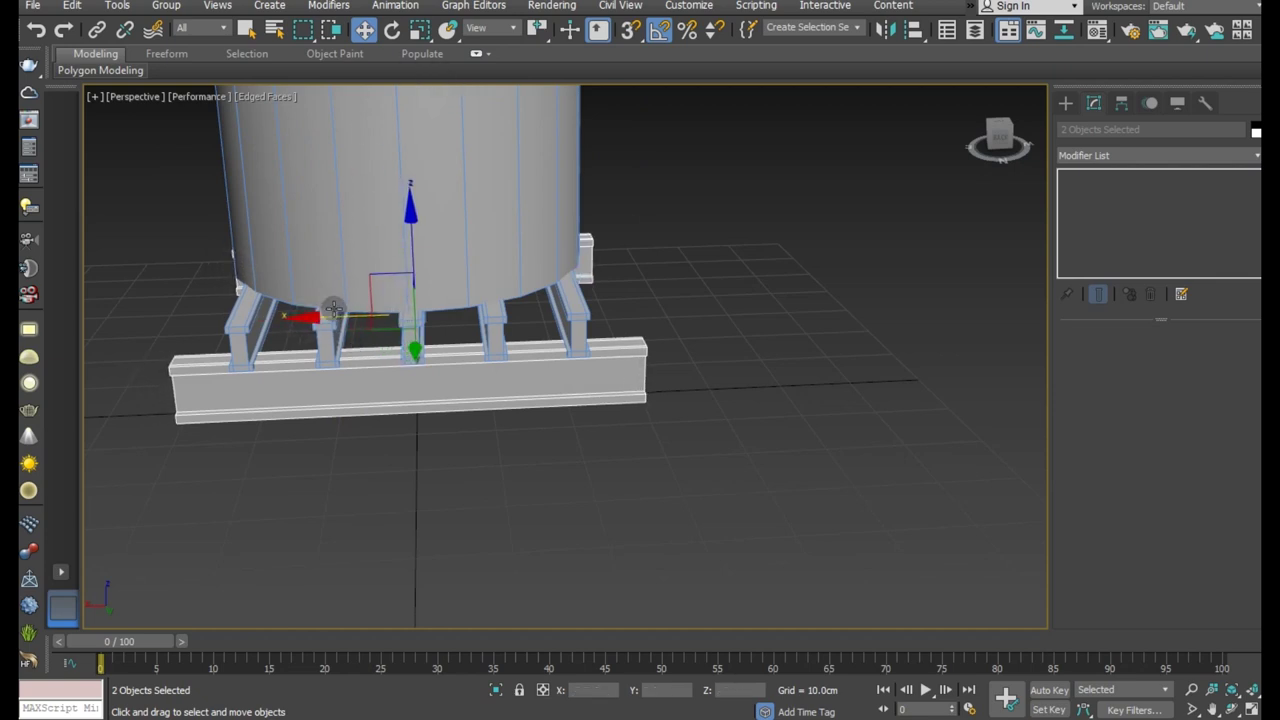
{"action": "left_click_drag", "start_coordinate": [327, 318], "coordinate": [342, 279]}
Scale the copied beam and bracket narrower in X, then pick only the front beam.
{"action": "left_click", "coordinate": [420, 28]}
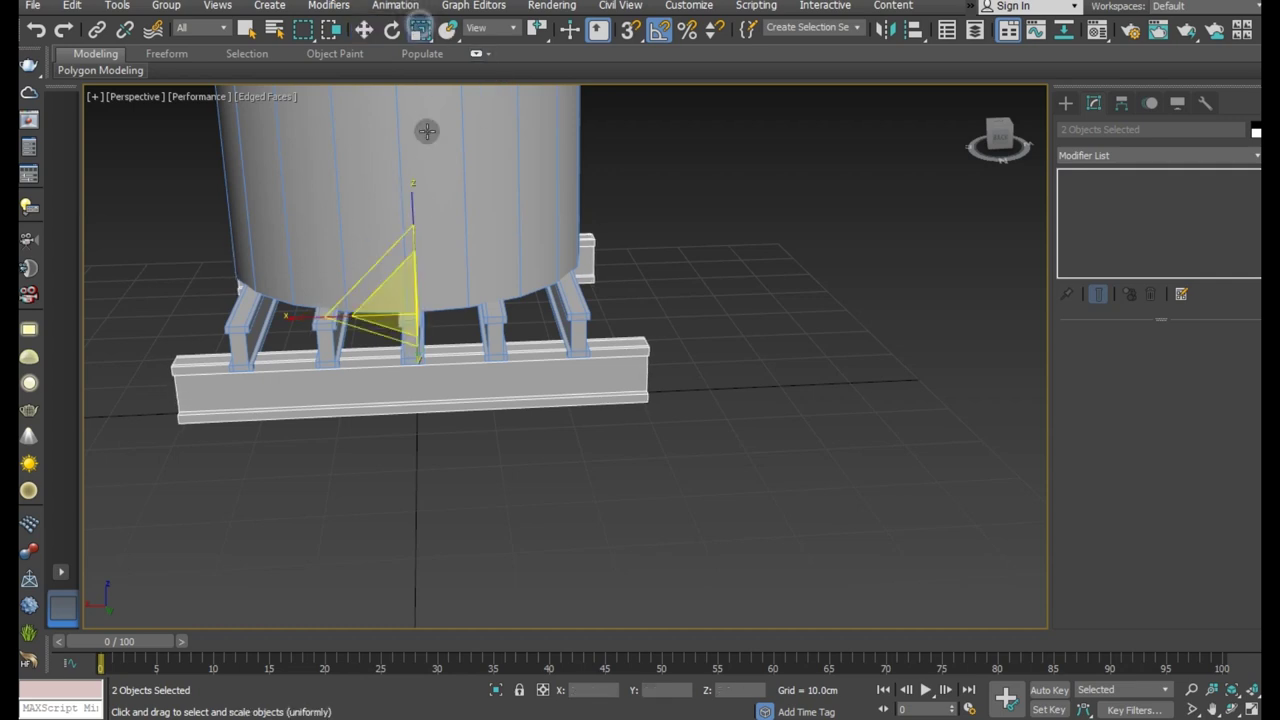
{"action": "left_click_drag", "start_coordinate": [305, 320], "coordinate": [305, 320]}
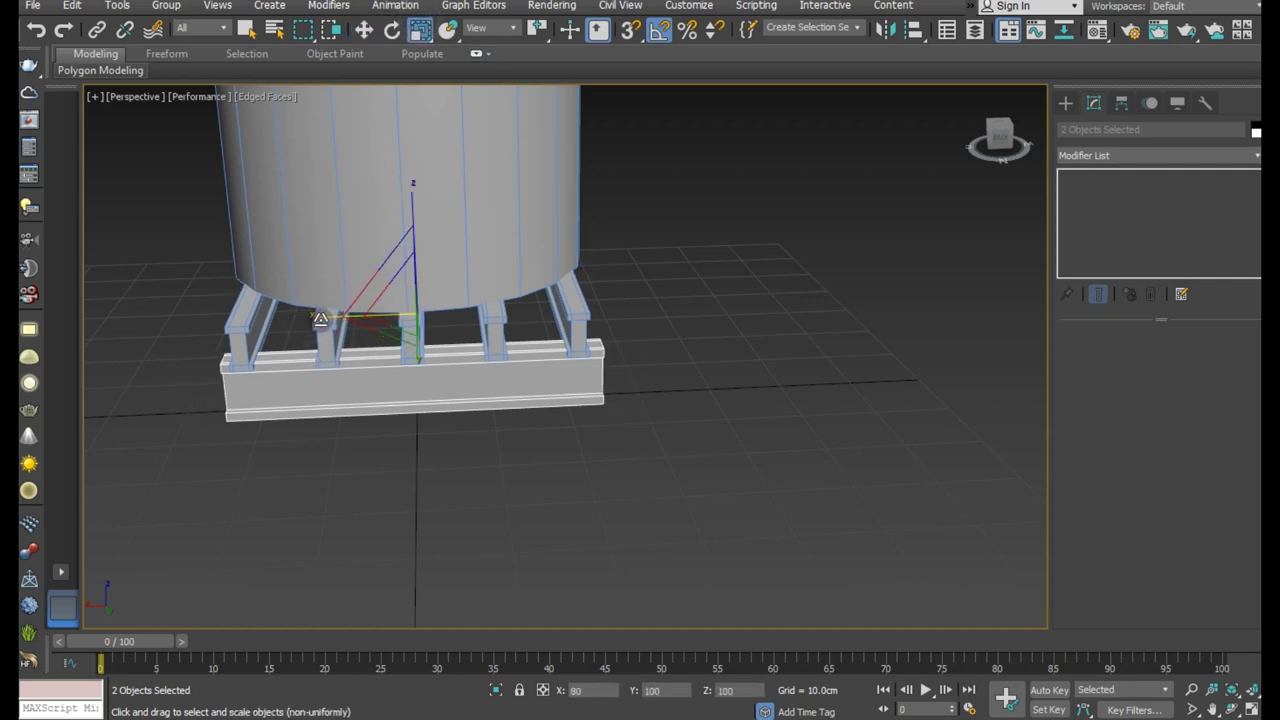
{"action": "left_click", "coordinate": [361, 30]}
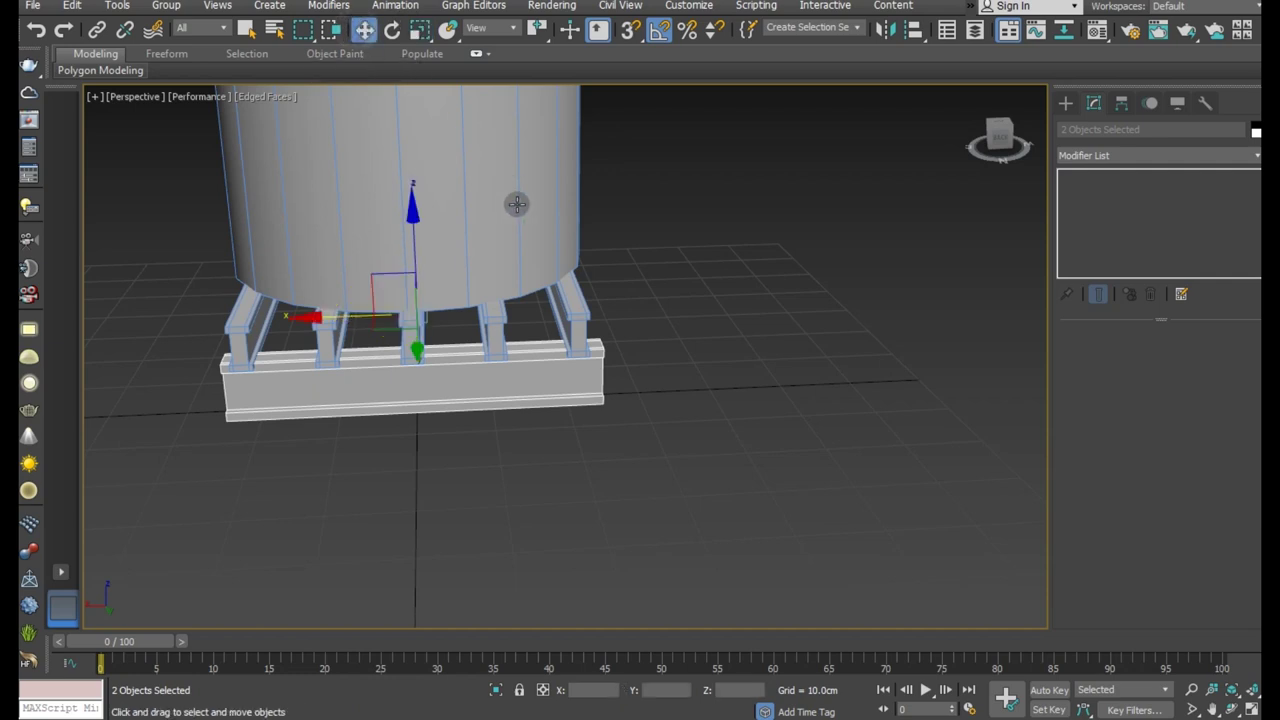
{"action": "middle_click_drag", "start_coordinate": [517, 203], "coordinate": [441, 244], "text": "alt"}
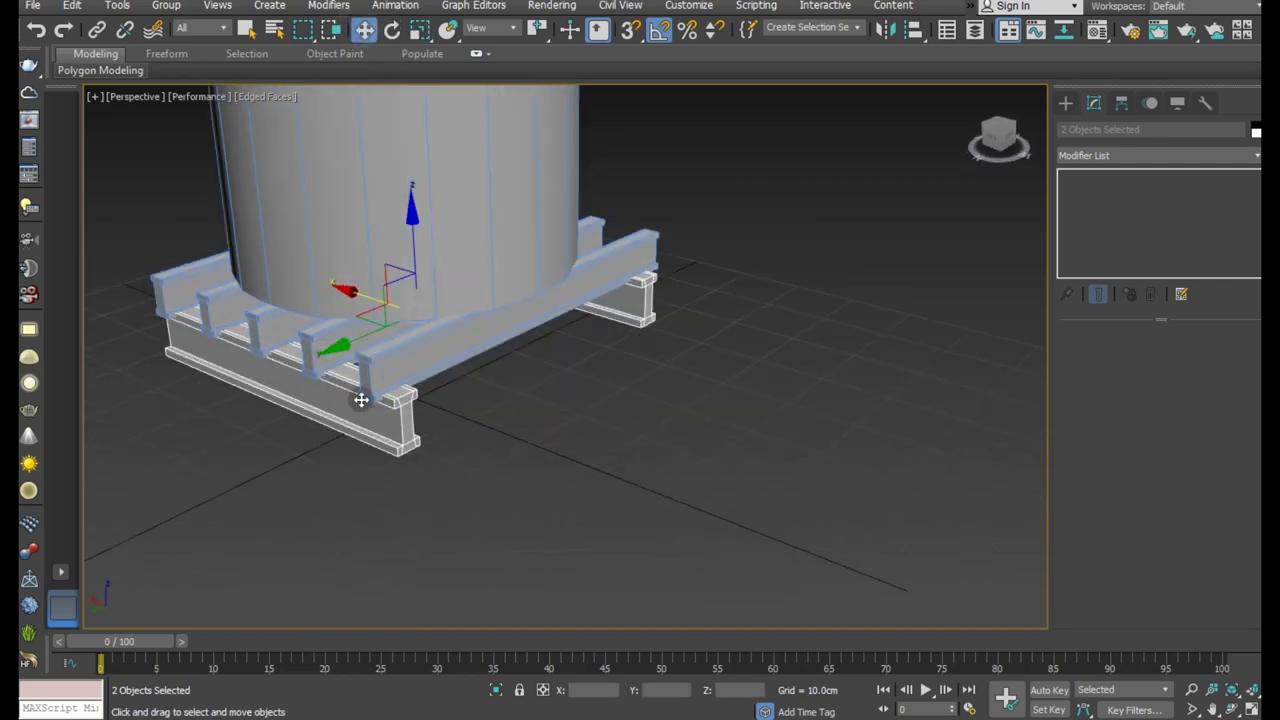
{"action": "left_click", "coordinate": [352, 413]}
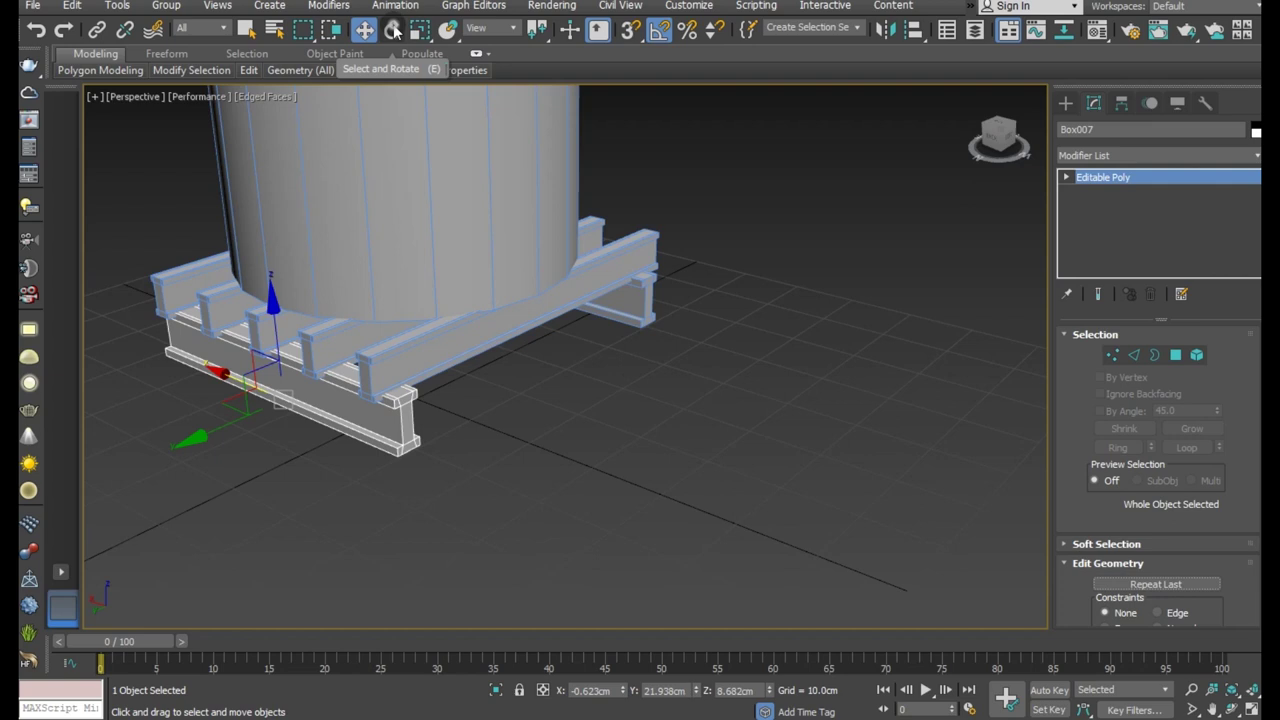
Shift-rotate a right-angle copy of the front beam, cancelling a first failed attempt.
{"action": "left_click", "coordinate": [392, 30]}
{"action": "left_click_drag", "start_coordinate": [296, 438], "coordinate": [502, 420], "text": "shift"}
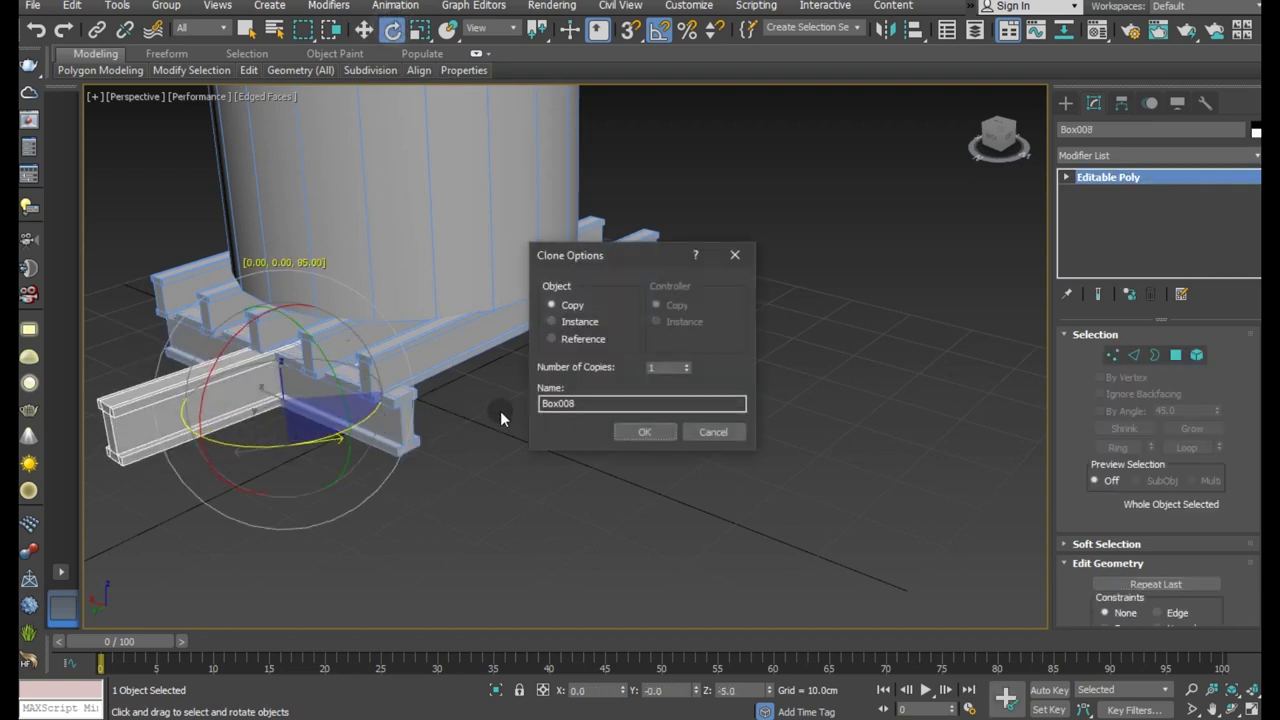
{"action": "left_click", "coordinate": [716, 433]}
{"action": "left_click_drag", "start_coordinate": [265, 448], "coordinate": [315, 438], "text": "shift"}
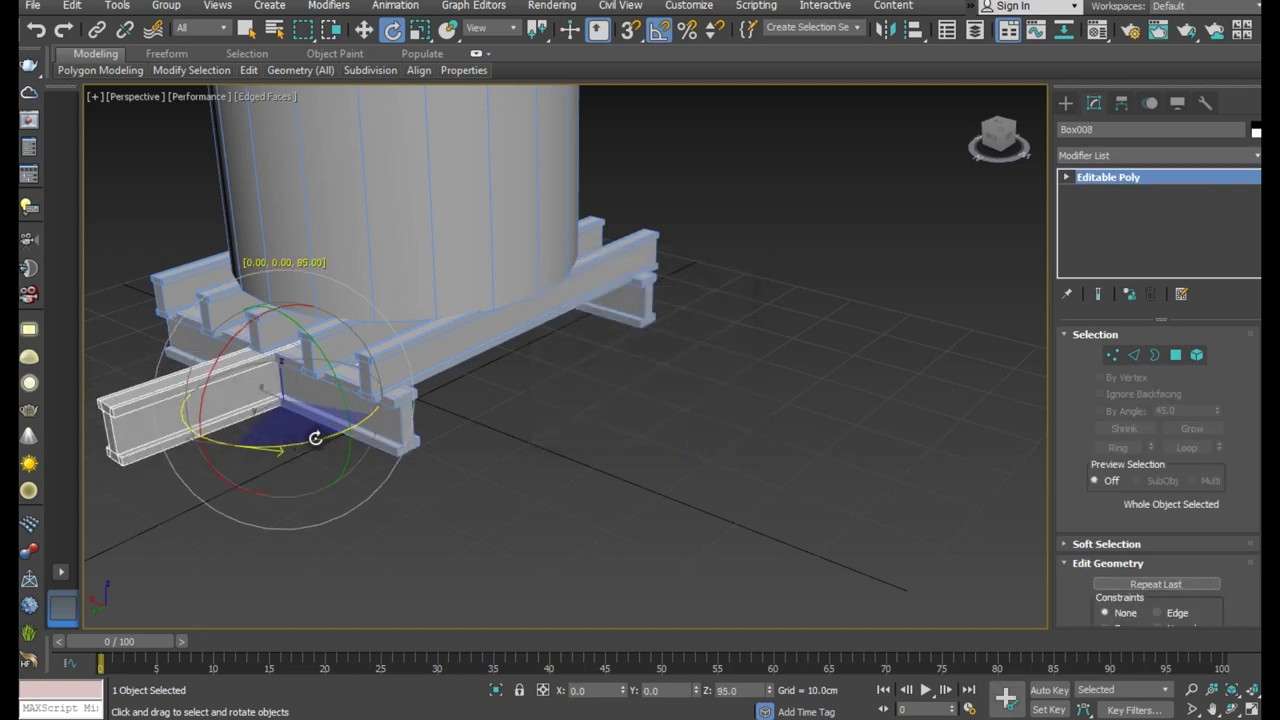
{"action": "left_click_drag", "start_coordinate": [315, 438], "coordinate": [316, 438], "text": "shift"}
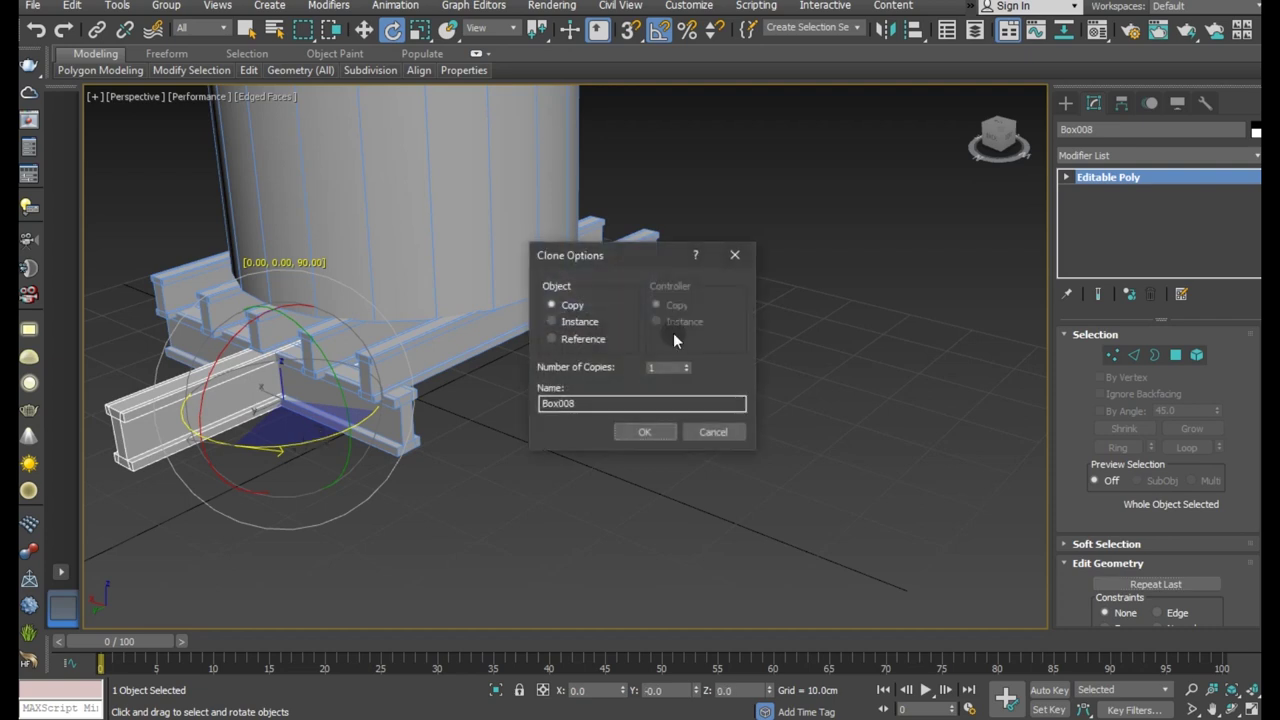
{"action": "left_click", "coordinate": [643, 429]}
{"action": "left_click", "coordinate": [363, 29]}
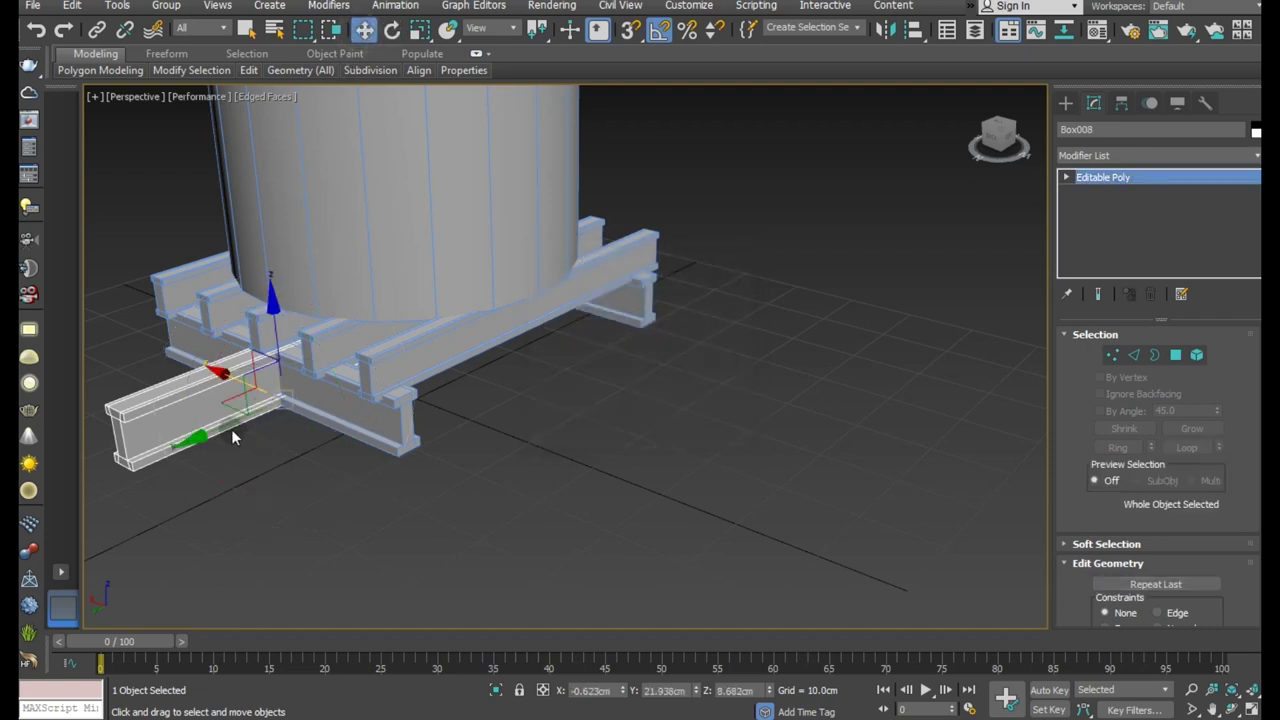
Slide the rotated beam copy between the cross-beams to the frame's front edge.
{"action": "left_click_drag", "start_coordinate": [221, 429], "coordinate": [355, 387]}
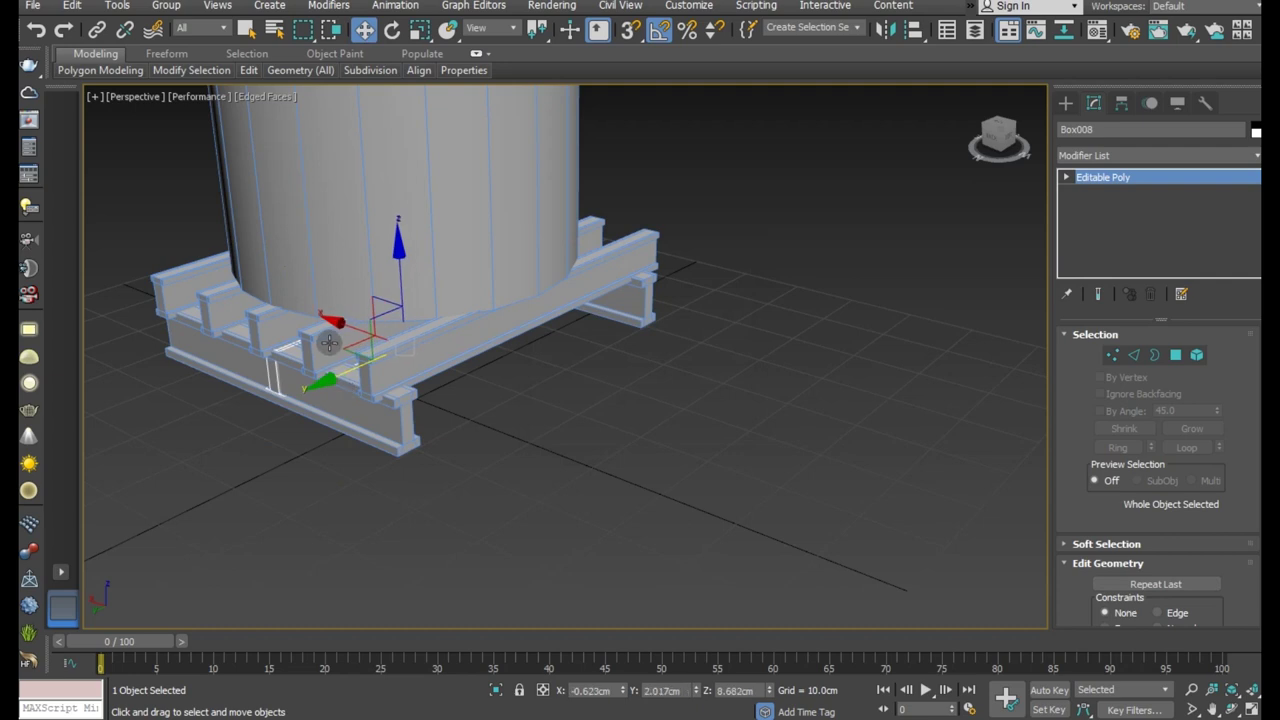
{"action": "left_click_drag", "start_coordinate": [341, 325], "coordinate": [461, 344]}
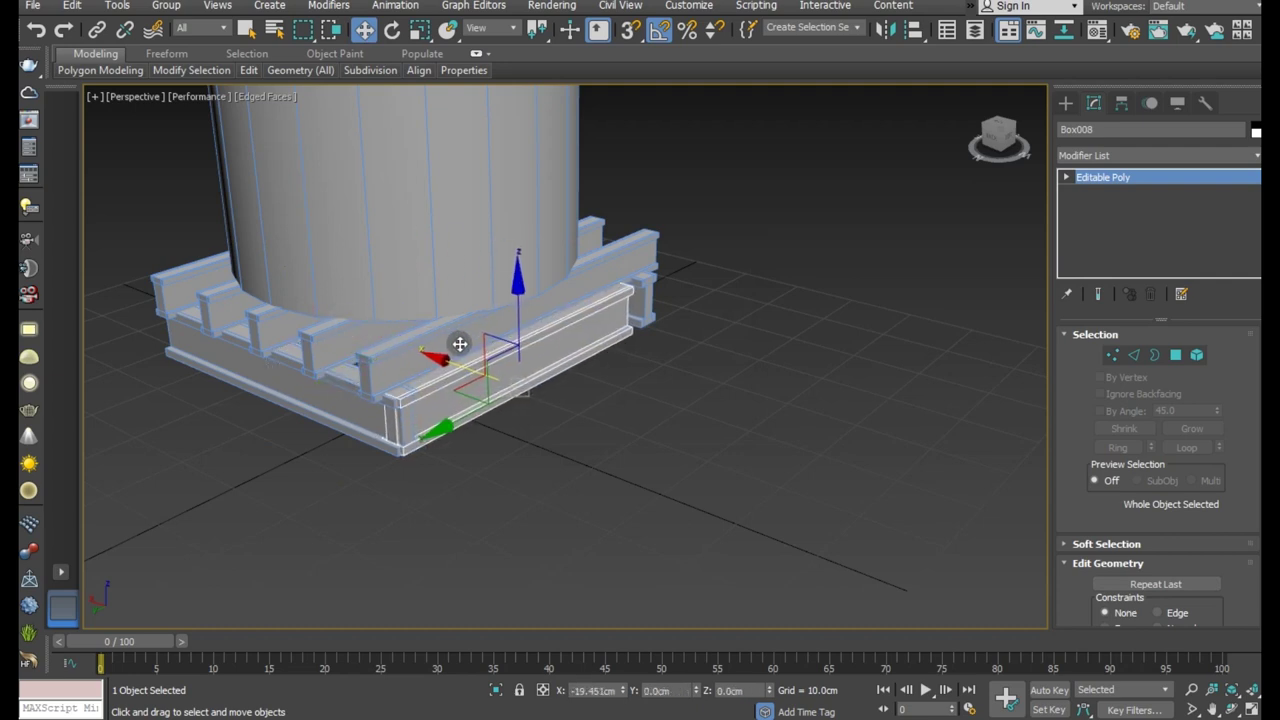
{"action": "mouse_move", "coordinate": [461, 344]}
{"action": "middle_mouse_down", "text": "alt"}
{"action": "mouse_move", "coordinate": [457, 334]}
{"action": "mouse_move", "coordinate": [478, 357]}
{"action": "middle_mouse_up", "text": "alt"}
{"action": "scroll", "coordinate": [478, 357], "scroll_direction": "up", "scroll_amount": 2}
{"action": "left_click_drag", "start_coordinate": [451, 417], "coordinate": [478, 416]}
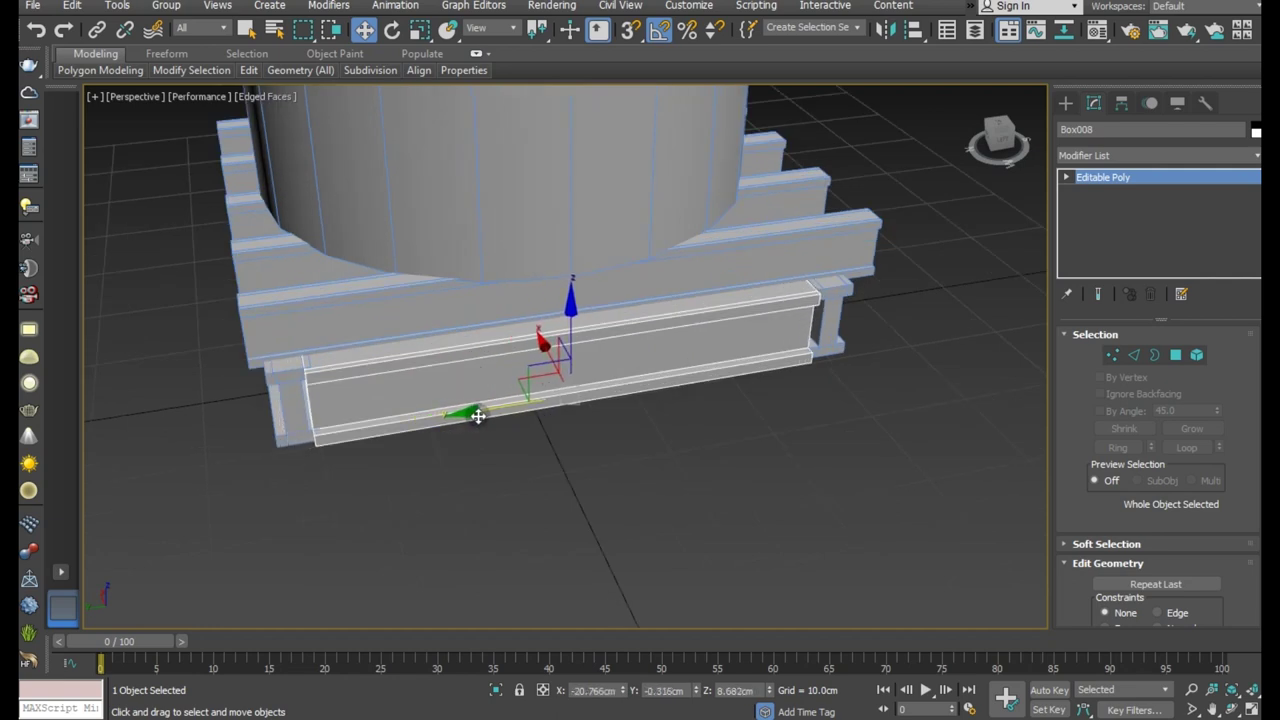
{"action": "left_click_drag", "start_coordinate": [547, 345], "coordinate": [509, 430]}
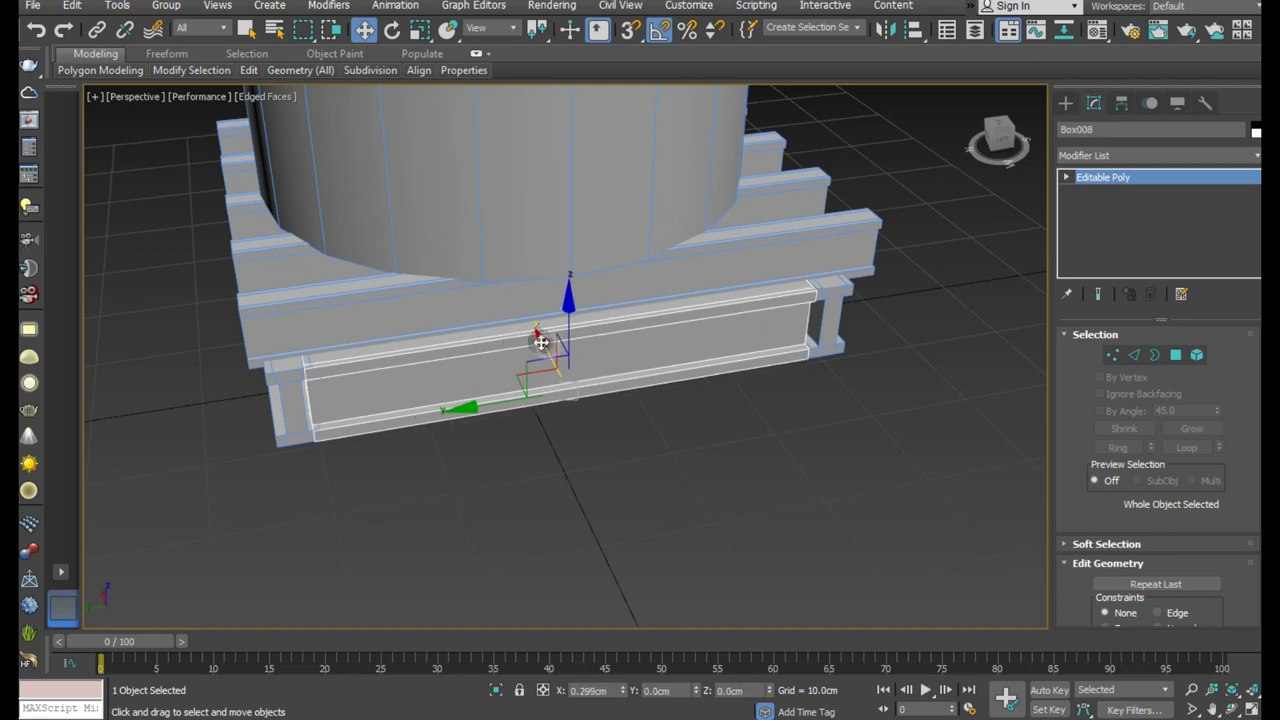
Shift-drag a second beam copy out to the opposite edge of the frame.
{"action": "middle_click_drag", "start_coordinate": [529, 423], "coordinate": [651, 373], "text": "alt"}
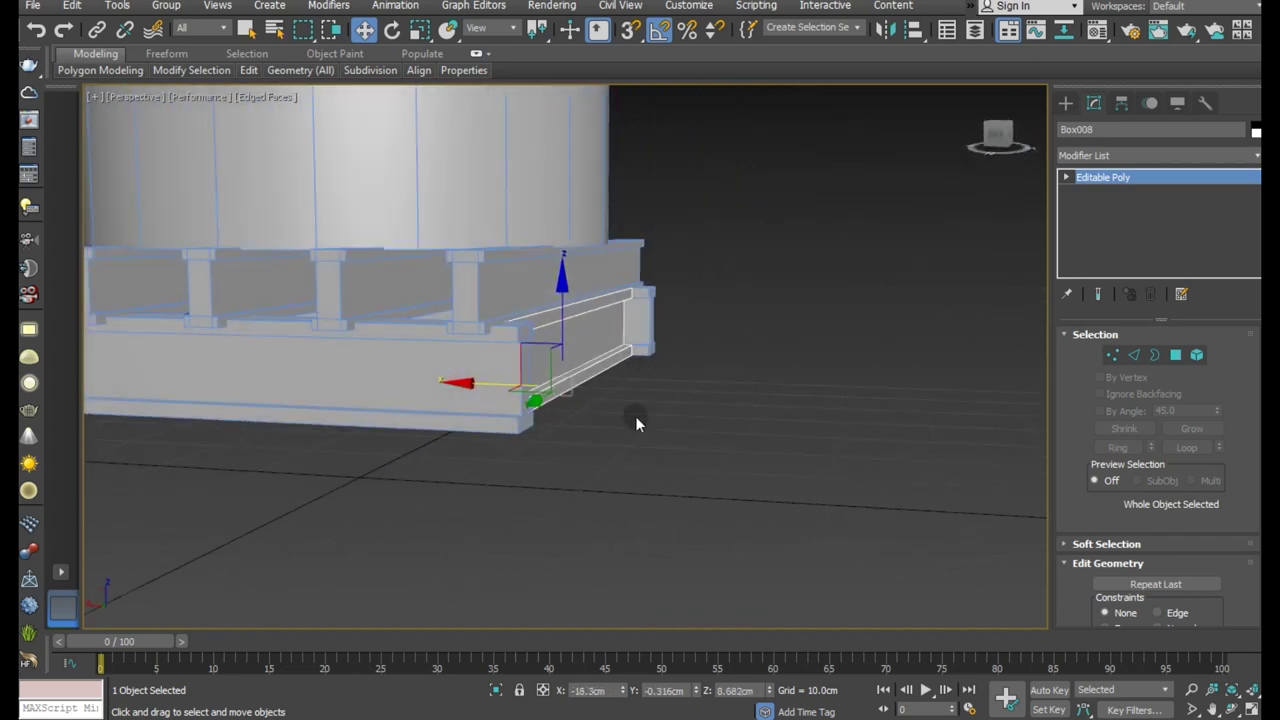
{"action": "scroll", "coordinate": [635, 416], "scroll_direction": "down", "scroll_amount": 3}
{"action": "mouse_move", "coordinate": [635, 445]}
{"action": "middle_mouse_down", "text": "alt"}
{"action": "mouse_move", "coordinate": [691, 413]}
{"action": "mouse_move", "coordinate": [532, 392]}
{"action": "middle_mouse_up", "text": "alt"}
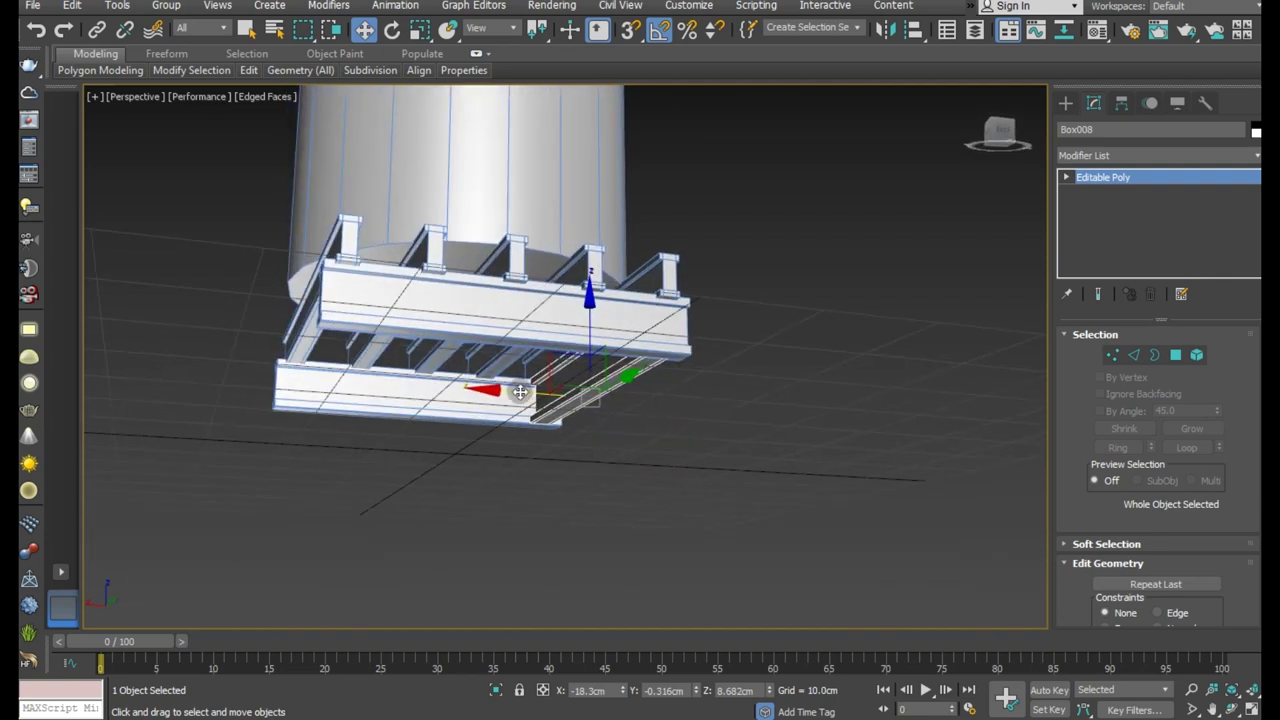
{"action": "left_click_drag", "start_coordinate": [520, 392], "coordinate": [238, 350], "text": "shift"}
{"action": "left_click", "coordinate": [643, 431]}
{"action": "mouse_move", "coordinate": [643, 413]}
{"action": "middle_mouse_down", "text": "alt"}
{"action": "mouse_move", "coordinate": [557, 491]}
{"action": "mouse_move", "coordinate": [505, 510]}
{"action": "middle_mouse_up", "text": "alt"}
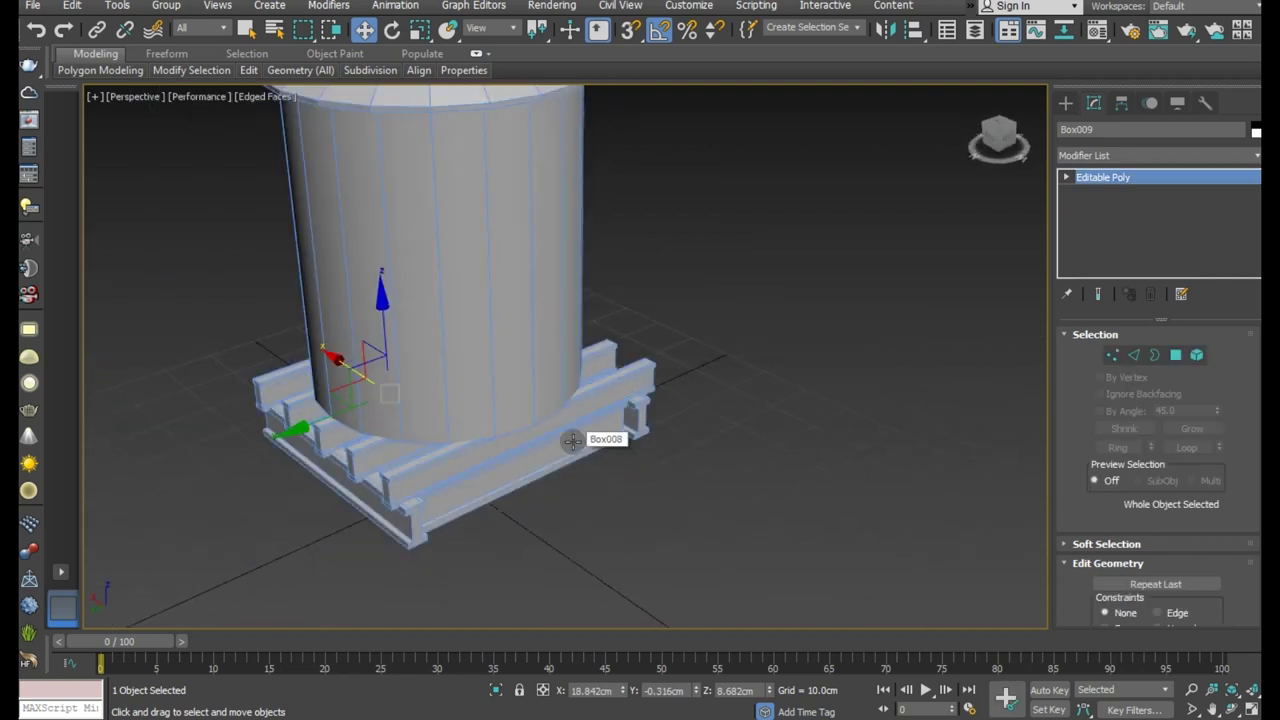
{"action": "scroll", "coordinate": [572, 441], "scroll_direction": "down", "scroll_amount": 5}
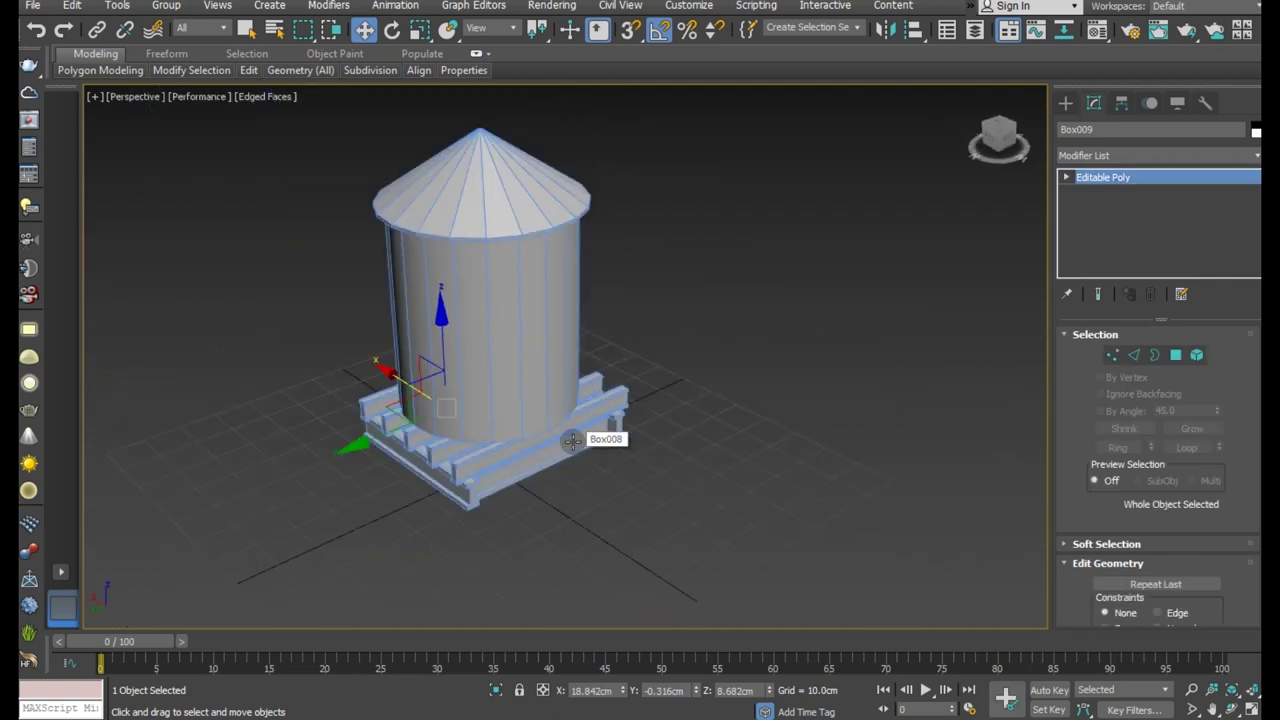
In the Left view, select the whole tank and raise it about 91.84 cm.
{"action": "left_click", "coordinate": [600, 497]}
{"action": "key", "text": "l"}
{"action": "left_click_drag", "start_coordinate": [717, 455], "coordinate": [776, 592]}
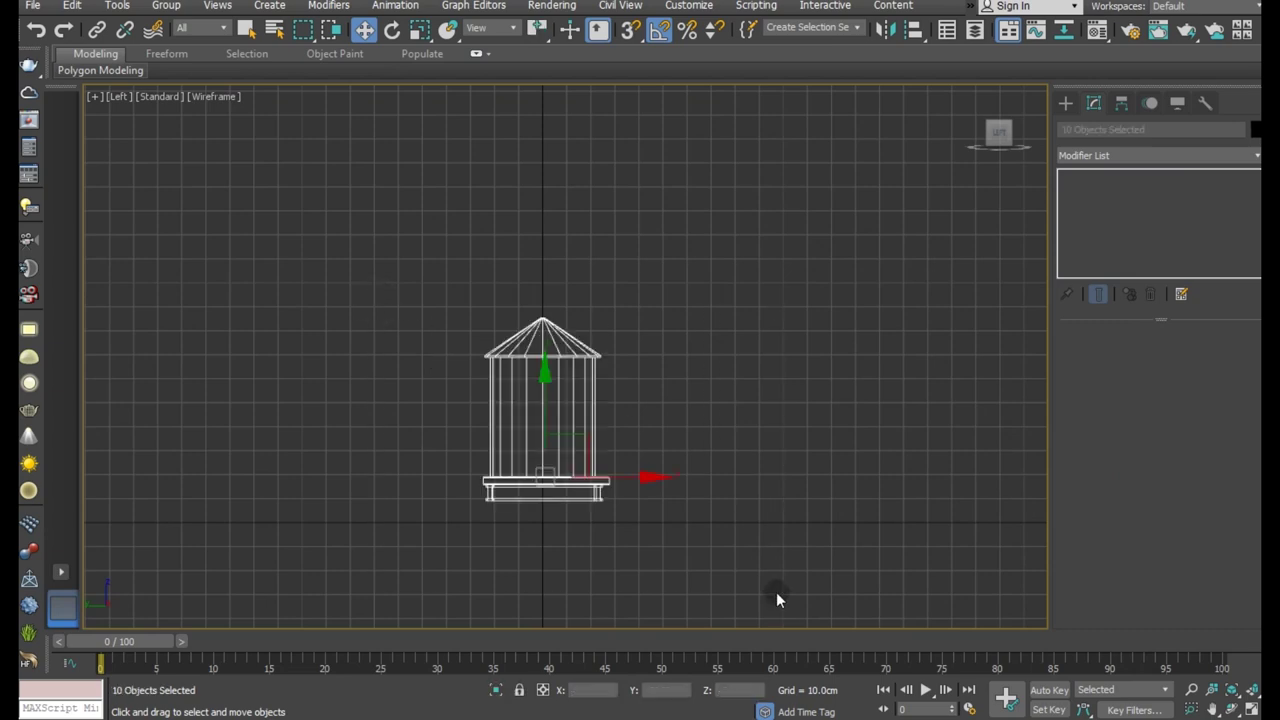
{"action": "left_click_drag", "start_coordinate": [545, 392], "coordinate": [496, 173]}
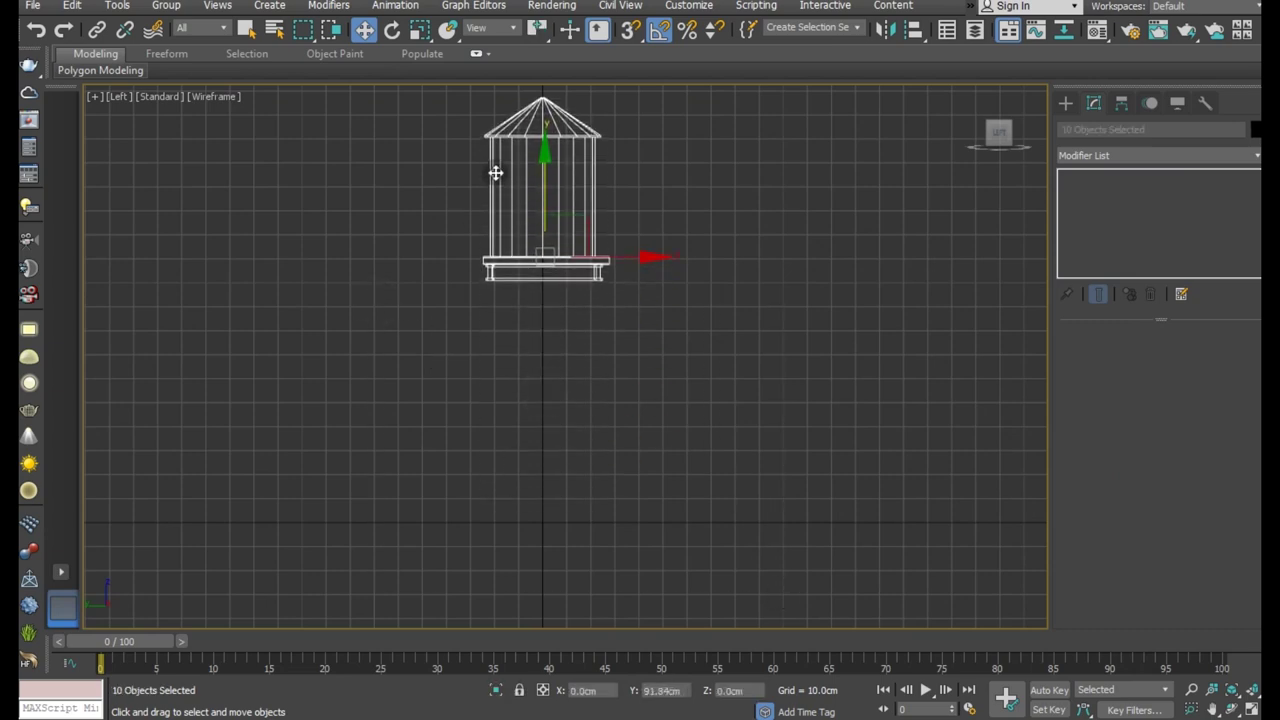
Draw a vertical line, Line001, from the tank base down toward the ground.
{"action": "left_click", "coordinate": [1065, 108]}
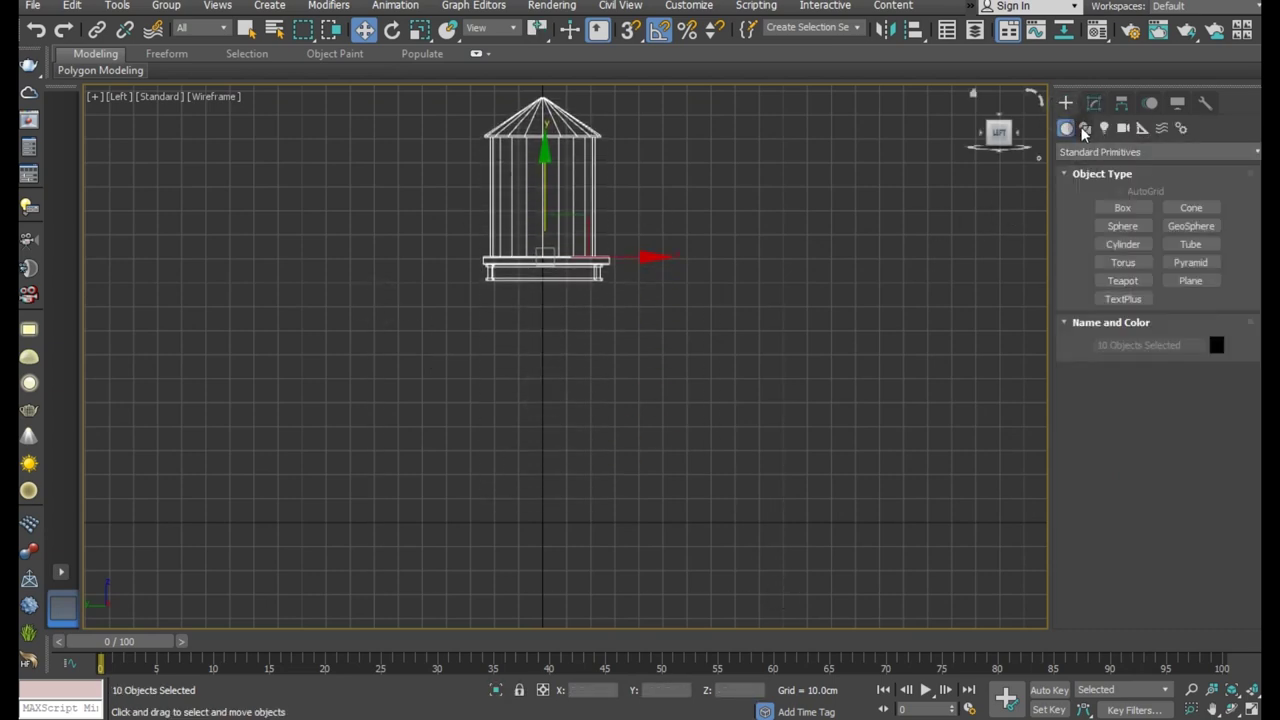
{"action": "left_click", "coordinate": [1084, 128]}
{"action": "left_click", "coordinate": [1122, 221]}
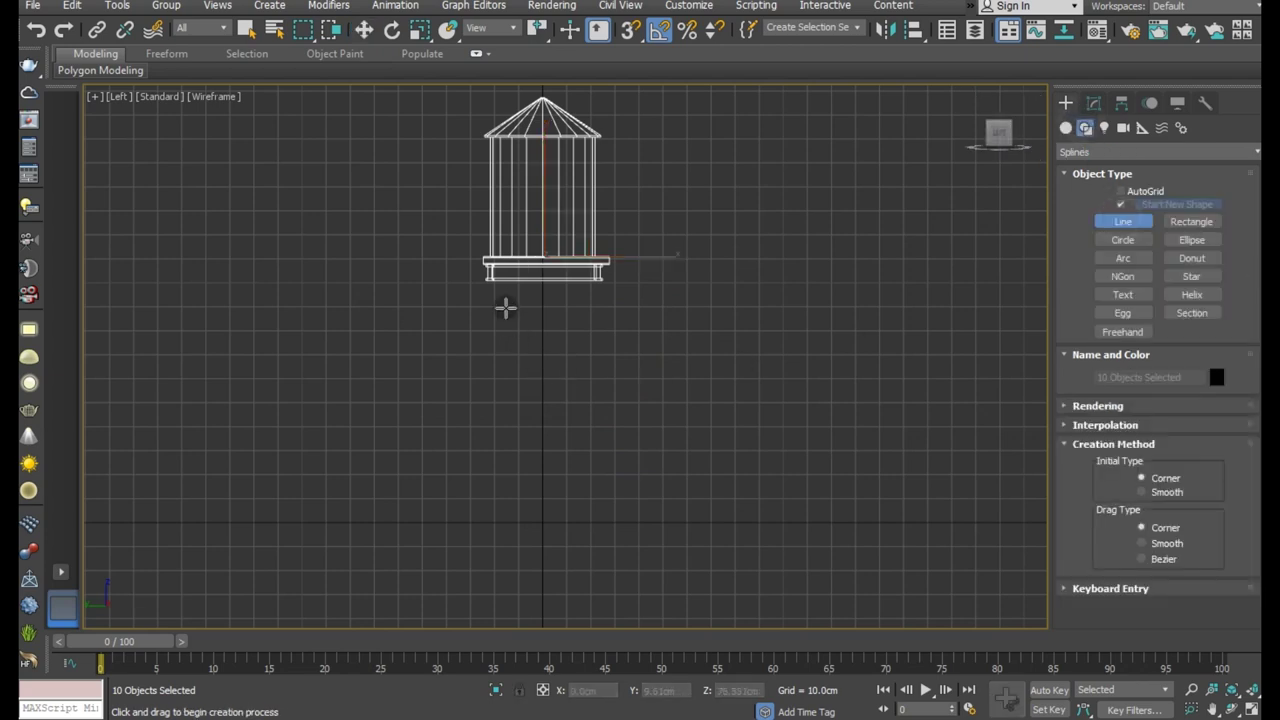
{"action": "left_click", "coordinate": [490, 280]}
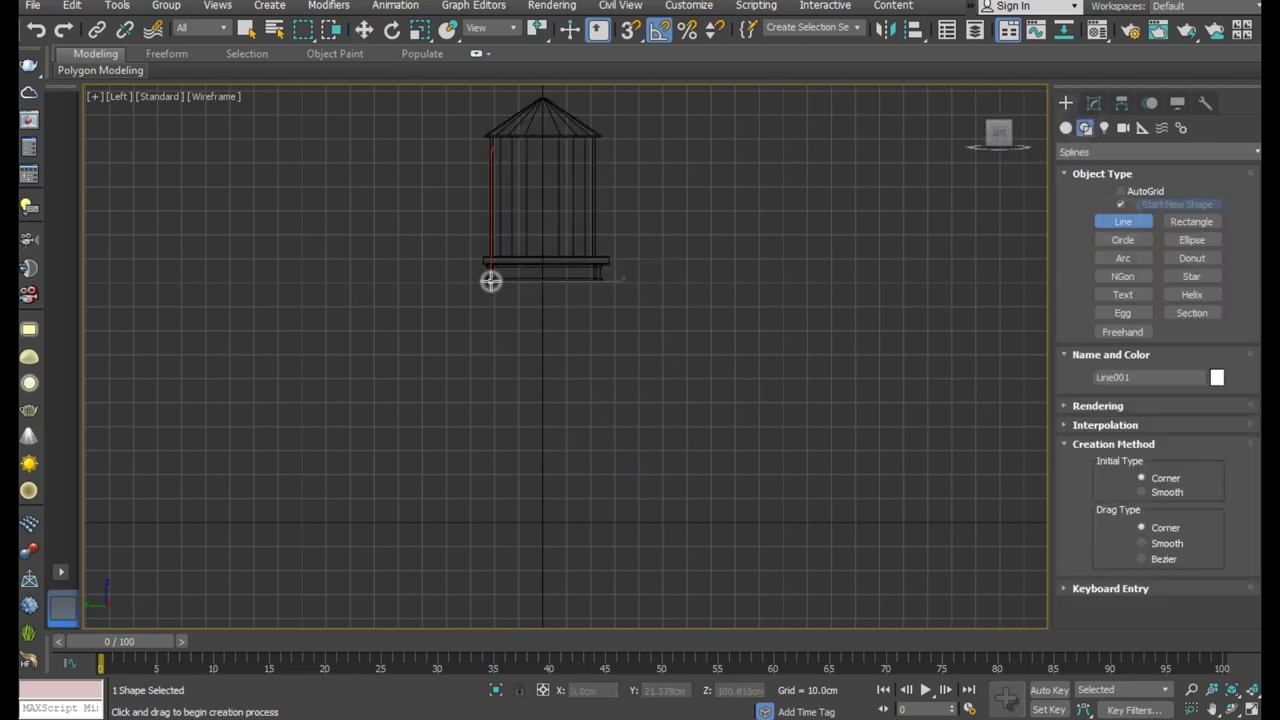
{"action": "left_click", "coordinate": [490, 517]}
{"action": "right_click", "coordinate": [563, 451]}
{"action": "right_click", "coordinate": [573, 390]}
Make Line001 render as a rectangular bar and move it under the platform corner.
{"action": "key", "text": "p"}
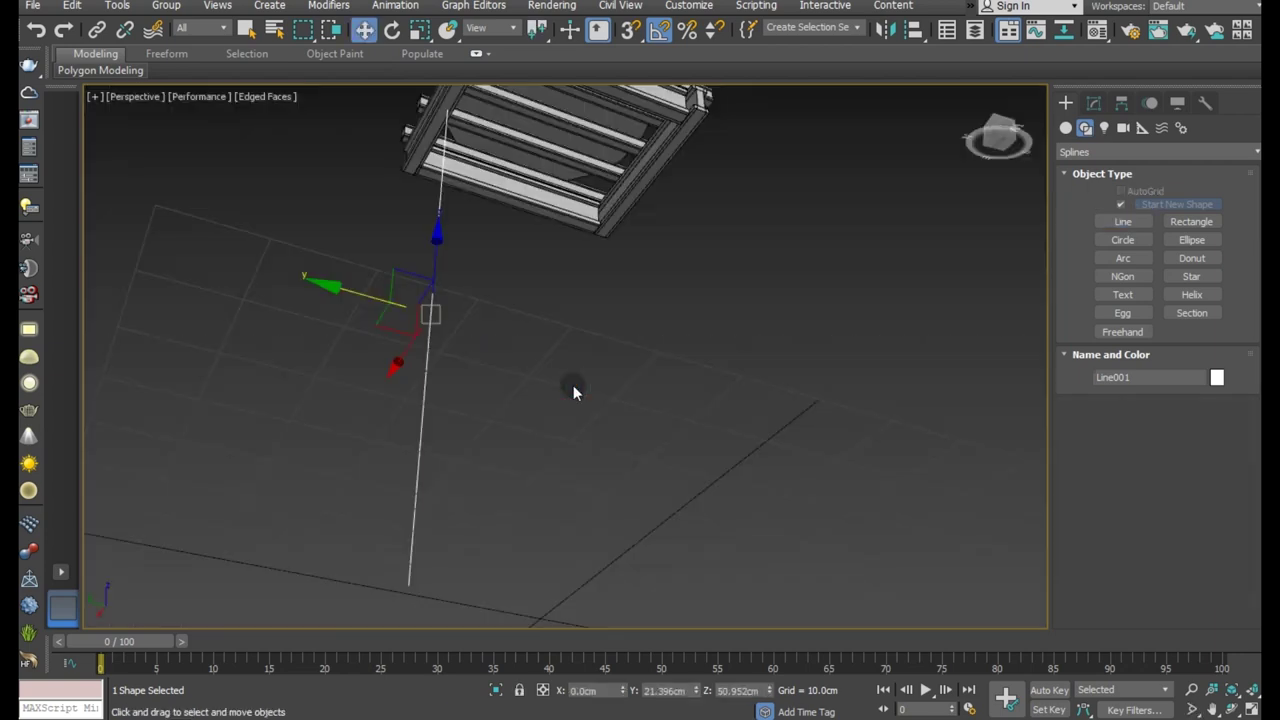
{"action": "middle_click_drag", "start_coordinate": [544, 365], "coordinate": [537, 480], "text": "alt"}
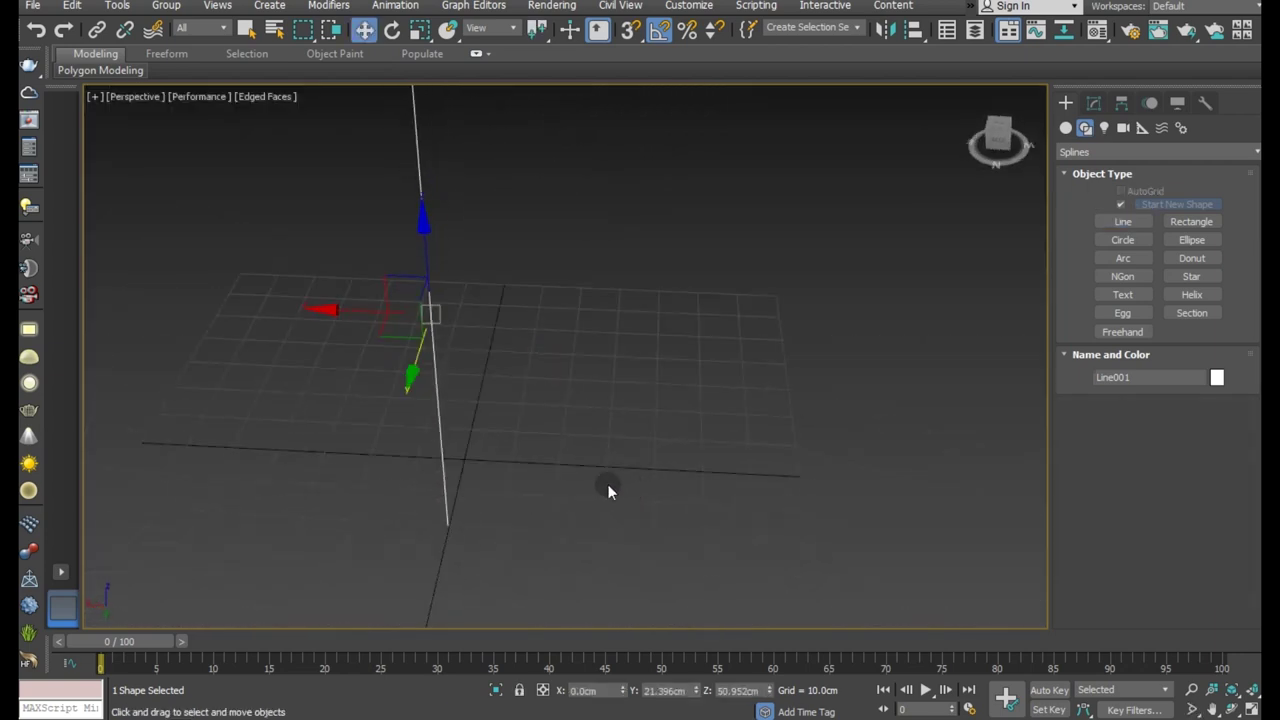
{"action": "left_click", "coordinate": [1093, 103]}
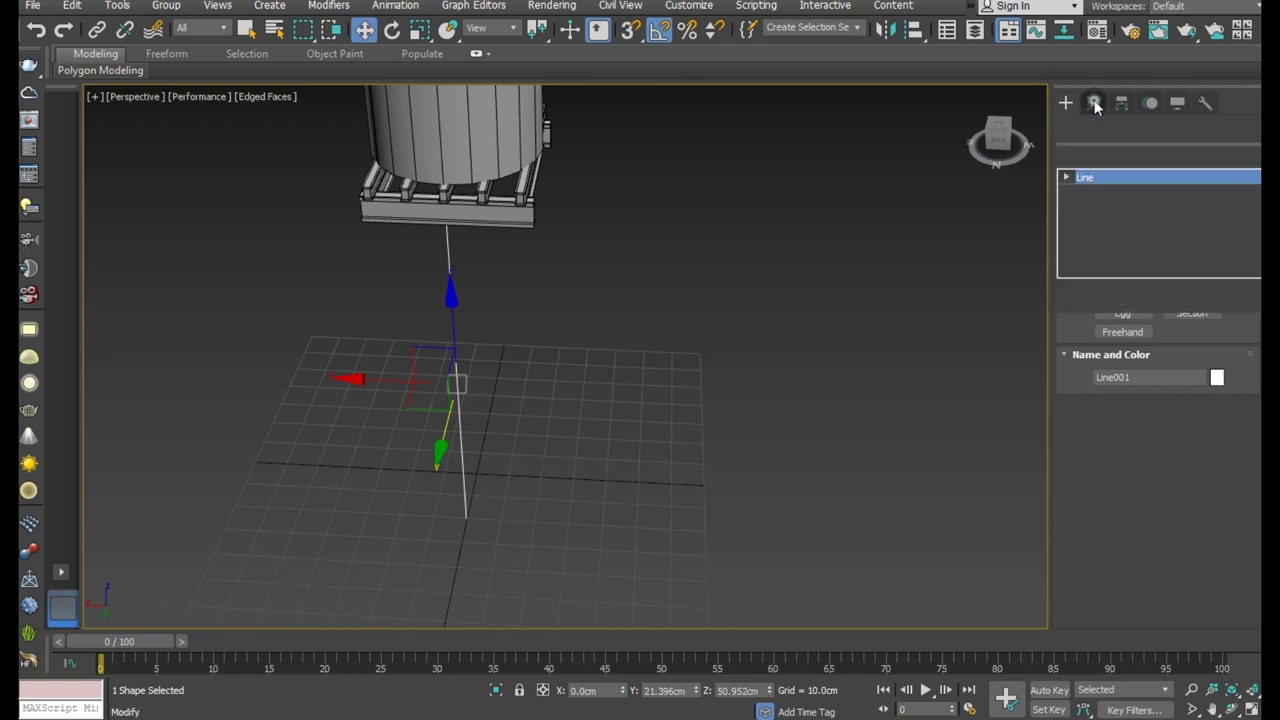
{"action": "left_click", "coordinate": [1104, 334]}
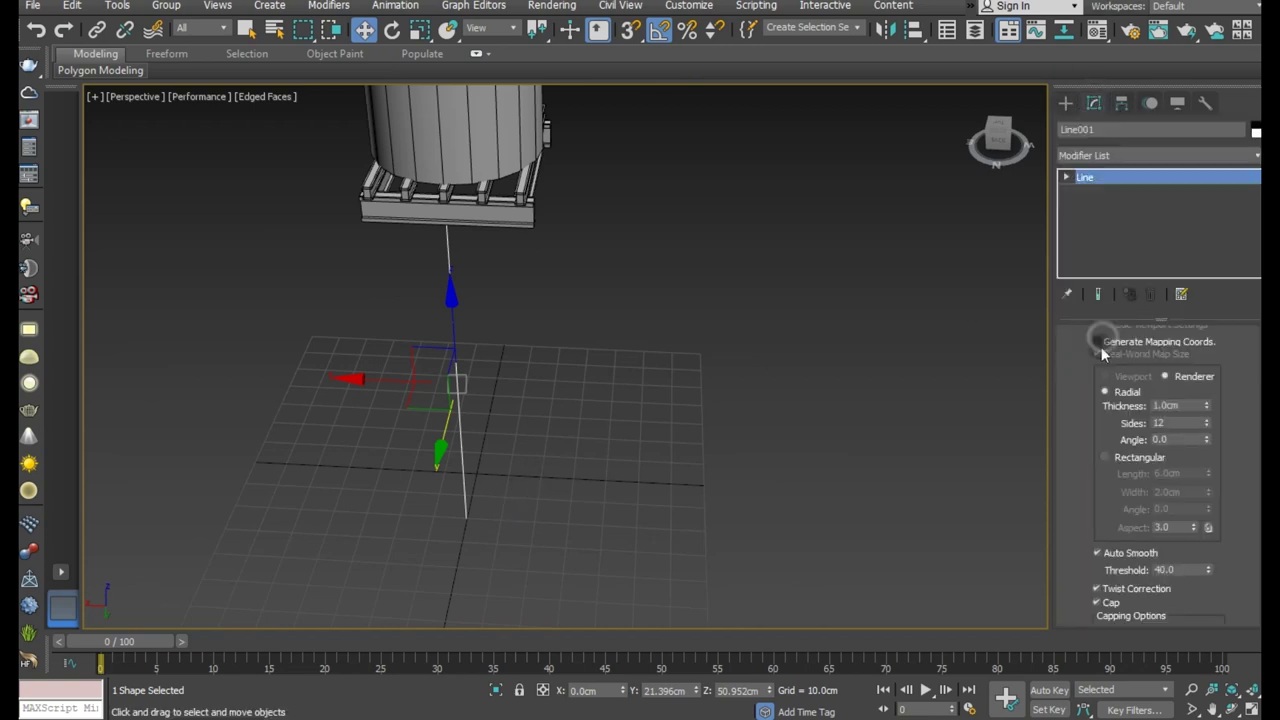
{"action": "scroll", "coordinate": [1097, 348], "scroll_direction": "up", "scroll_amount": 2}
{"action": "left_click", "coordinate": [1098, 366]}
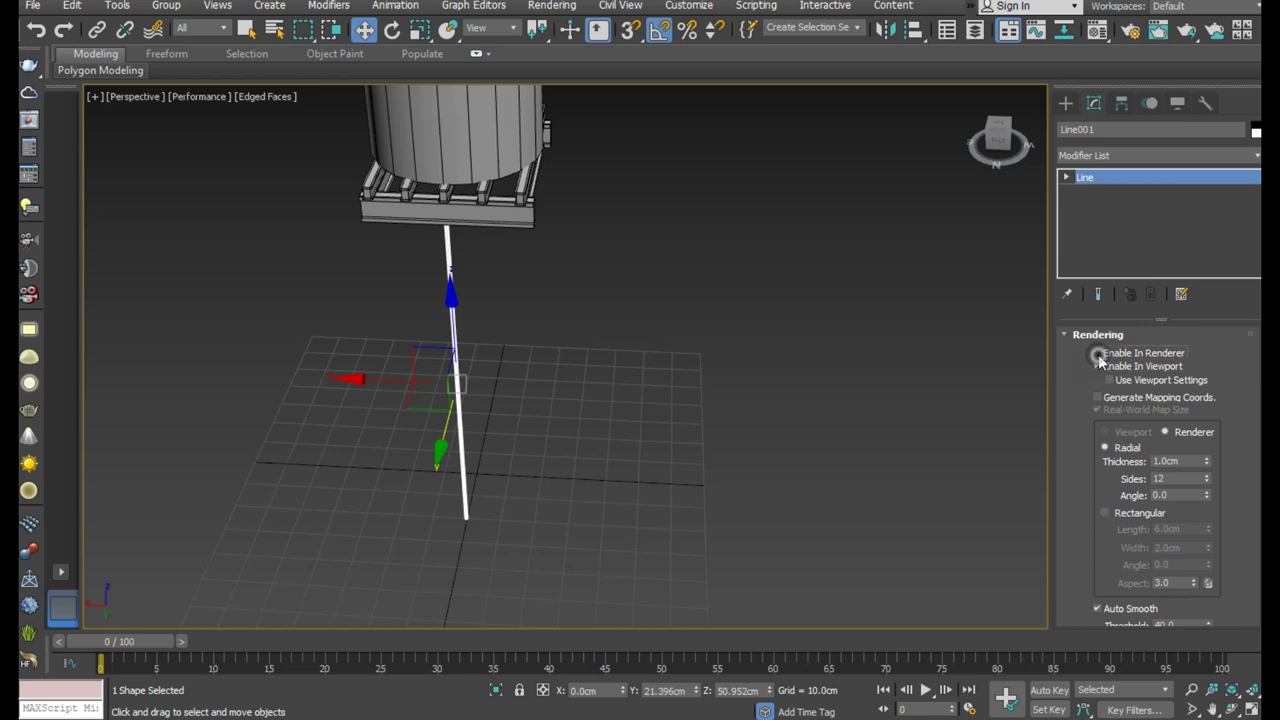
{"action": "left_click", "coordinate": [1145, 513]}
{"action": "mouse_move", "coordinate": [594, 455]}
{"action": "middle_mouse_down", "text": "alt"}
{"action": "mouse_move", "coordinate": [533, 467]}
{"action": "mouse_move", "coordinate": [416, 362]}
{"action": "middle_mouse_up", "text": "alt"}
{"action": "scroll", "coordinate": [460, 330], "scroll_direction": "up", "scroll_amount": 3}
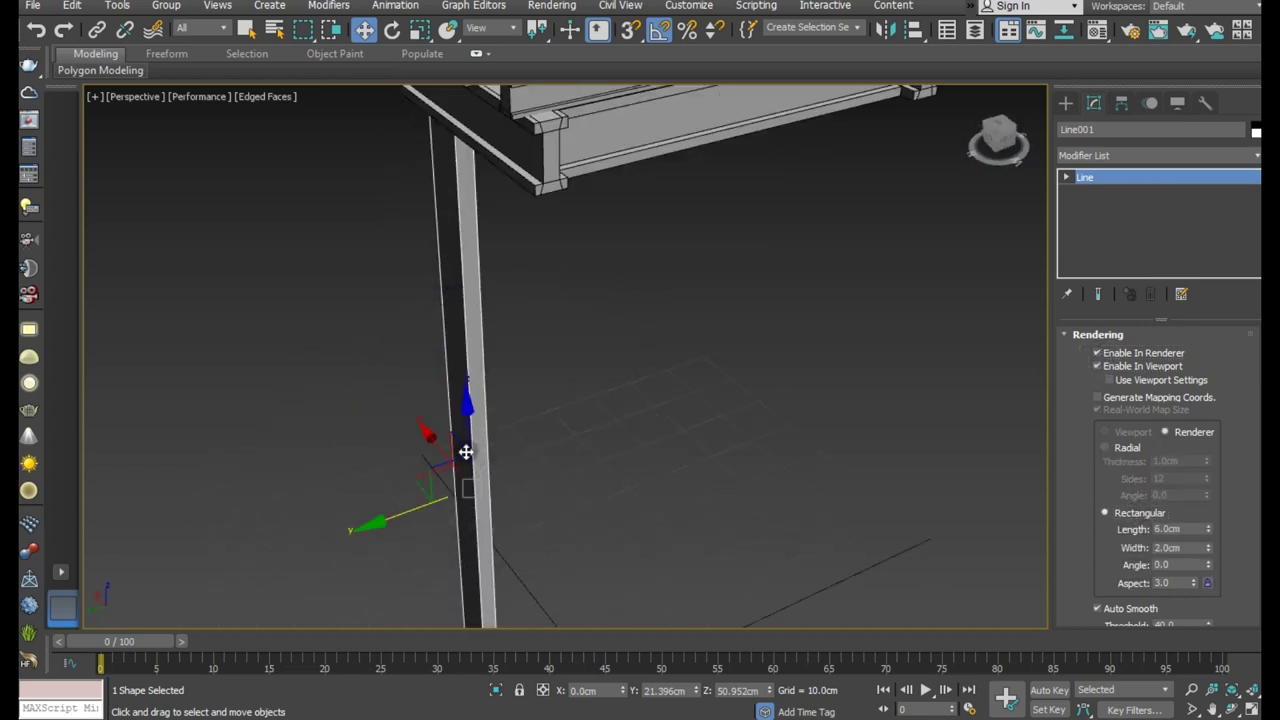
{"action": "left_click_drag", "start_coordinate": [450, 453], "coordinate": [530, 505]}
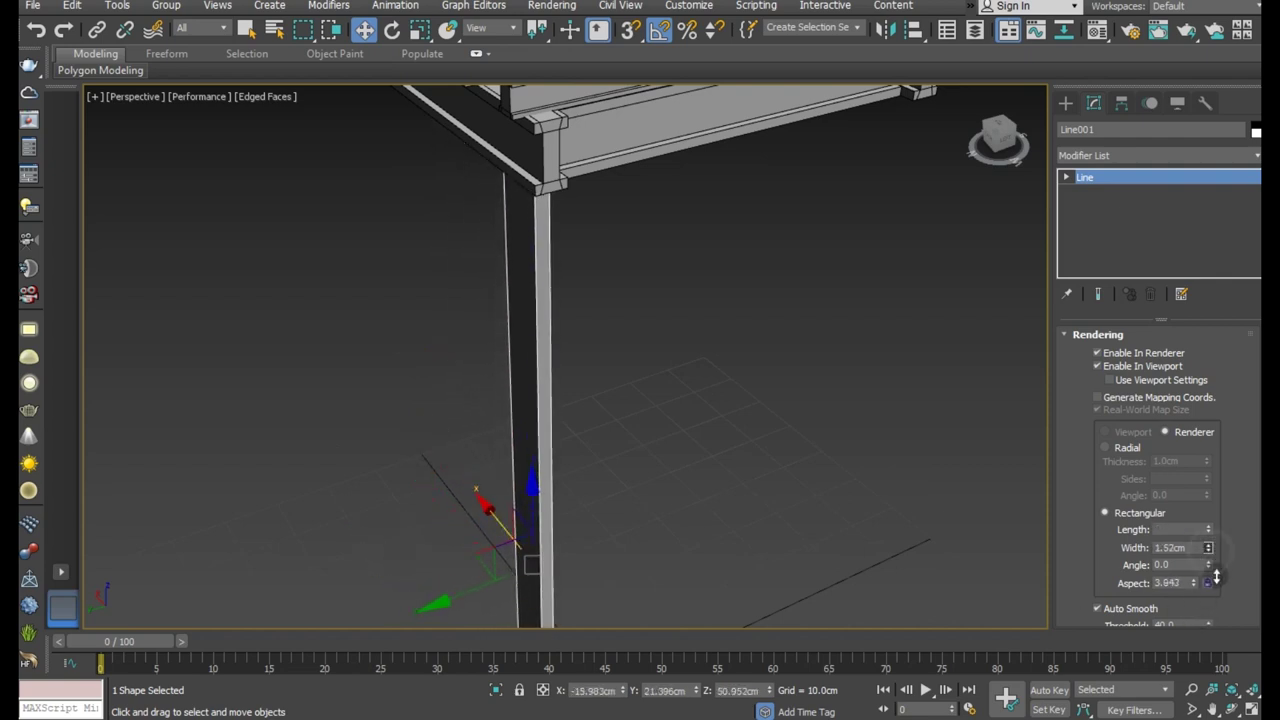
Set the leg's rectangular cross-section to Length 3.557 cm and Width 3.124 cm.
{"action": "mouse_move", "coordinate": [1210, 552]}
{"action": "left_mouse_down"}
{"action": "mouse_move", "coordinate": [1210, 540]}
{"action": "mouse_move", "coordinate": [1219, 587]}
{"action": "left_mouse_up"}
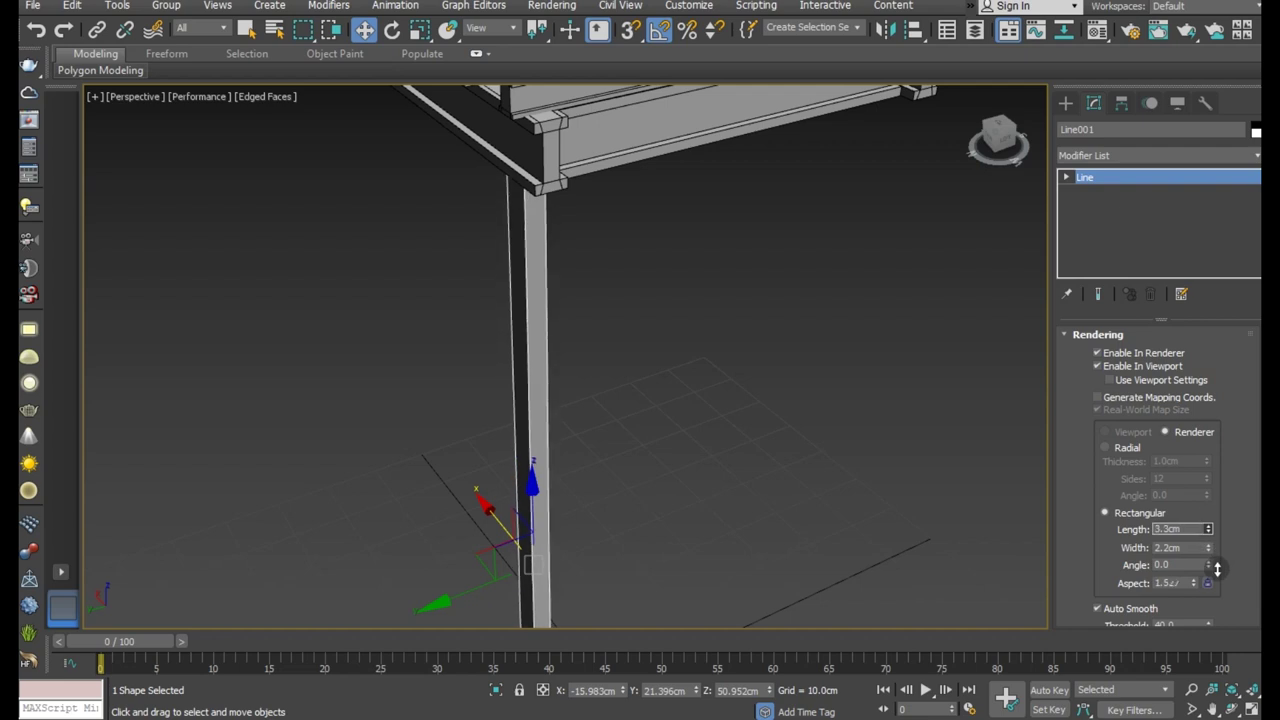
{"action": "scroll", "coordinate": [514, 383], "scroll_direction": "down", "scroll_amount": 3}
{"action": "mouse_move", "coordinate": [600, 434]}
{"action": "middle_mouse_down", "text": "alt"}
{"action": "mouse_move", "coordinate": [651, 323]}
{"action": "mouse_move", "coordinate": [527, 276]}
{"action": "middle_mouse_up", "text": "alt"}
{"action": "scroll", "coordinate": [527, 302], "scroll_direction": "up", "scroll_amount": 5}
{"action": "scroll", "coordinate": [527, 302], "scroll_direction": "up", "scroll_amount": 2}
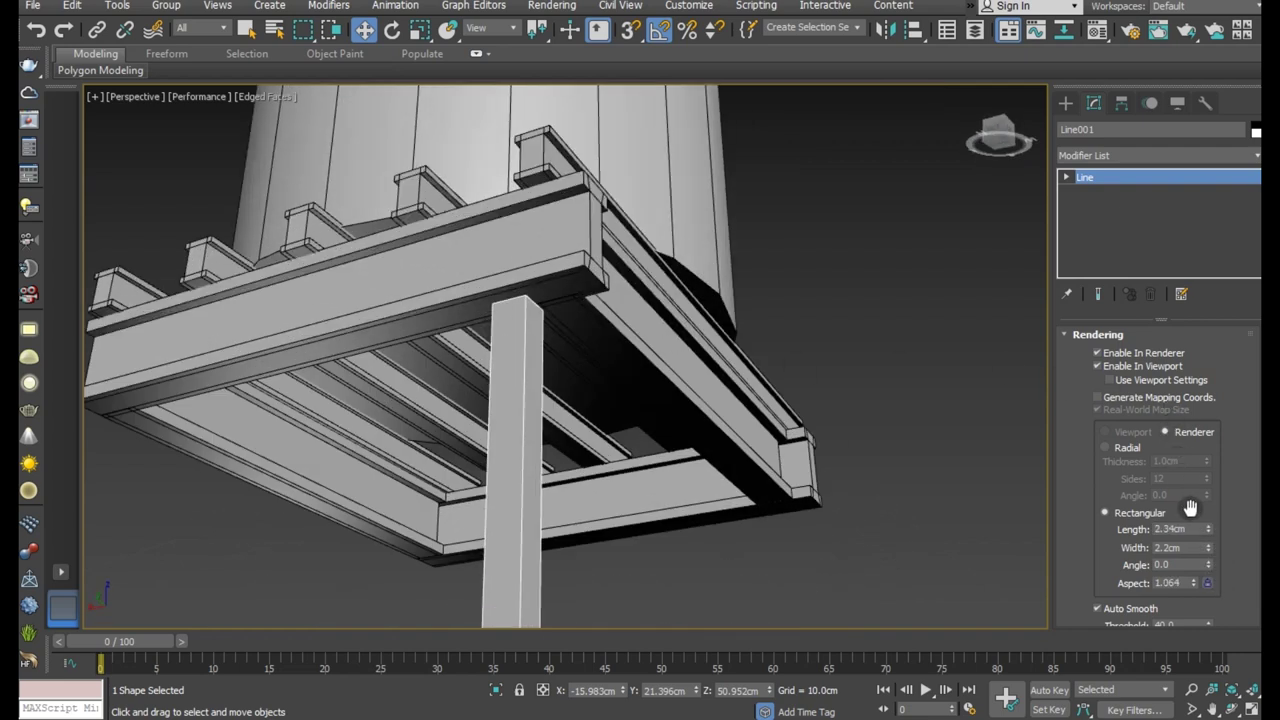
{"action": "left_click_drag", "start_coordinate": [1205, 505], "coordinate": [1200, 510]}
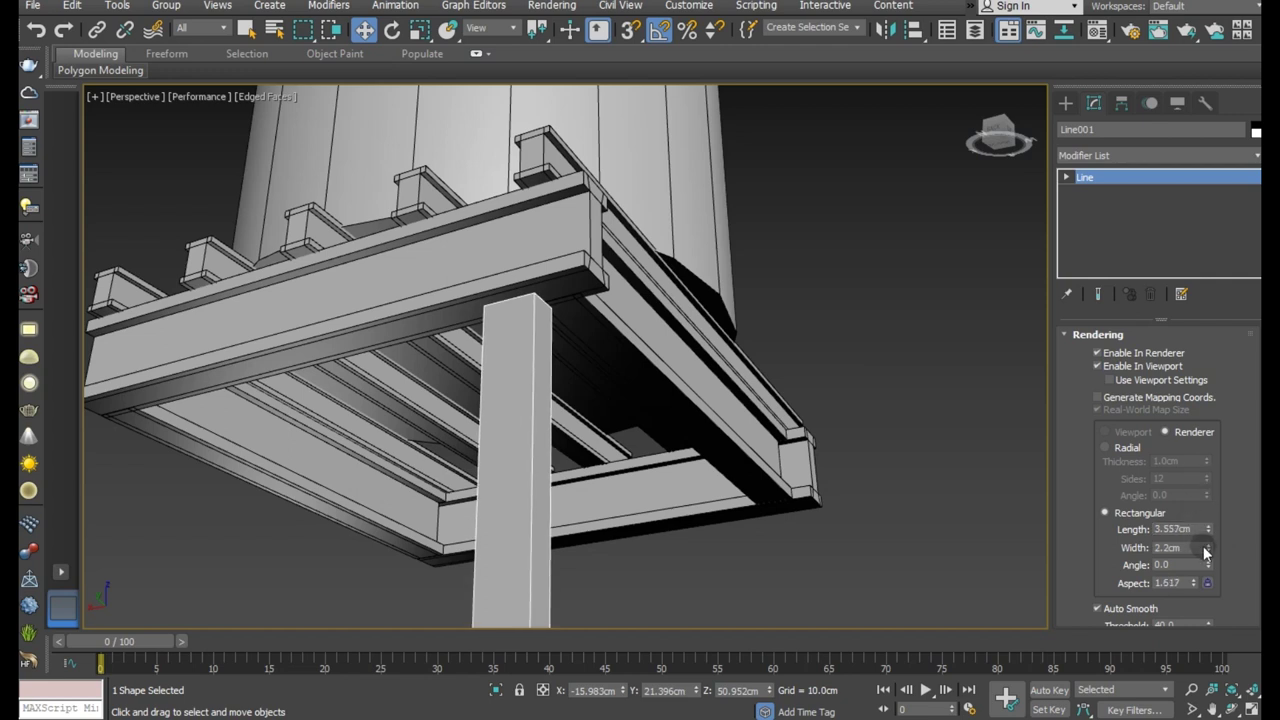
{"action": "left_click_drag", "start_coordinate": [1210, 547], "coordinate": [1210, 515]}
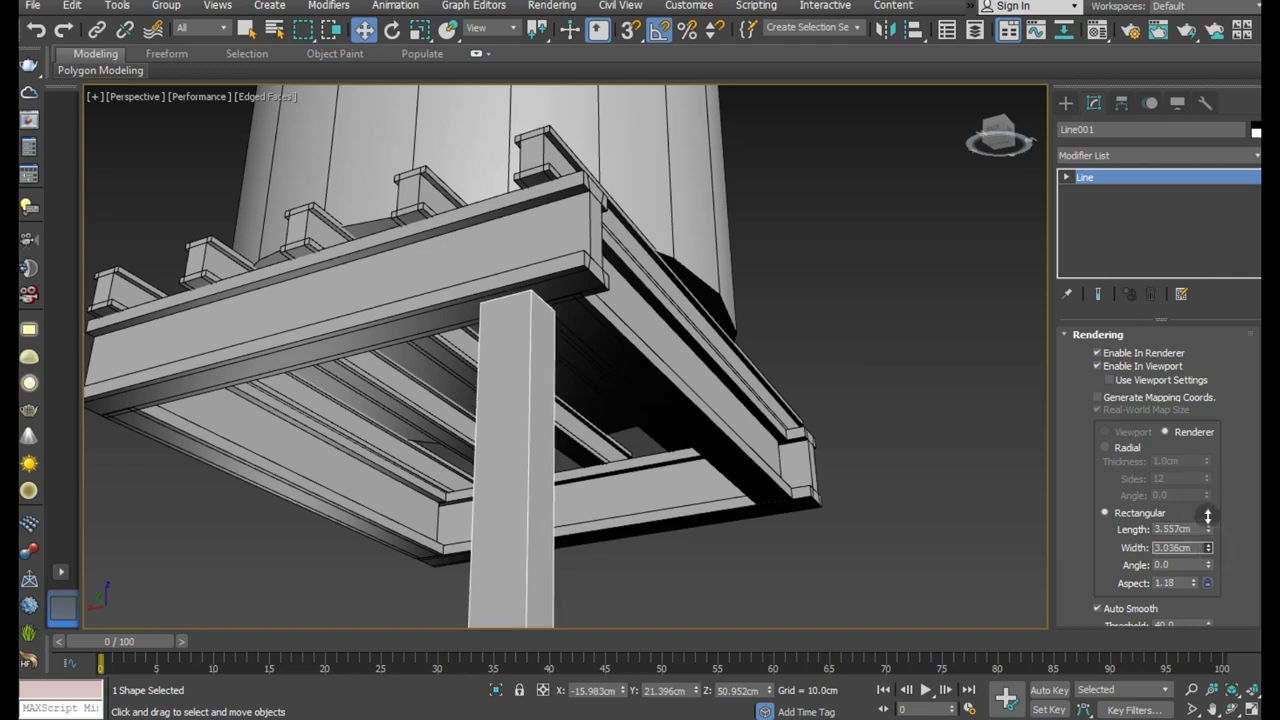
{"action": "scroll", "coordinate": [541, 422], "scroll_direction": "down", "scroll_amount": 5}
Raise the leg's top vertices so it meets the platform.
{"action": "middle_click_drag", "start_coordinate": [541, 422], "coordinate": [503, 436], "text": "alt"}
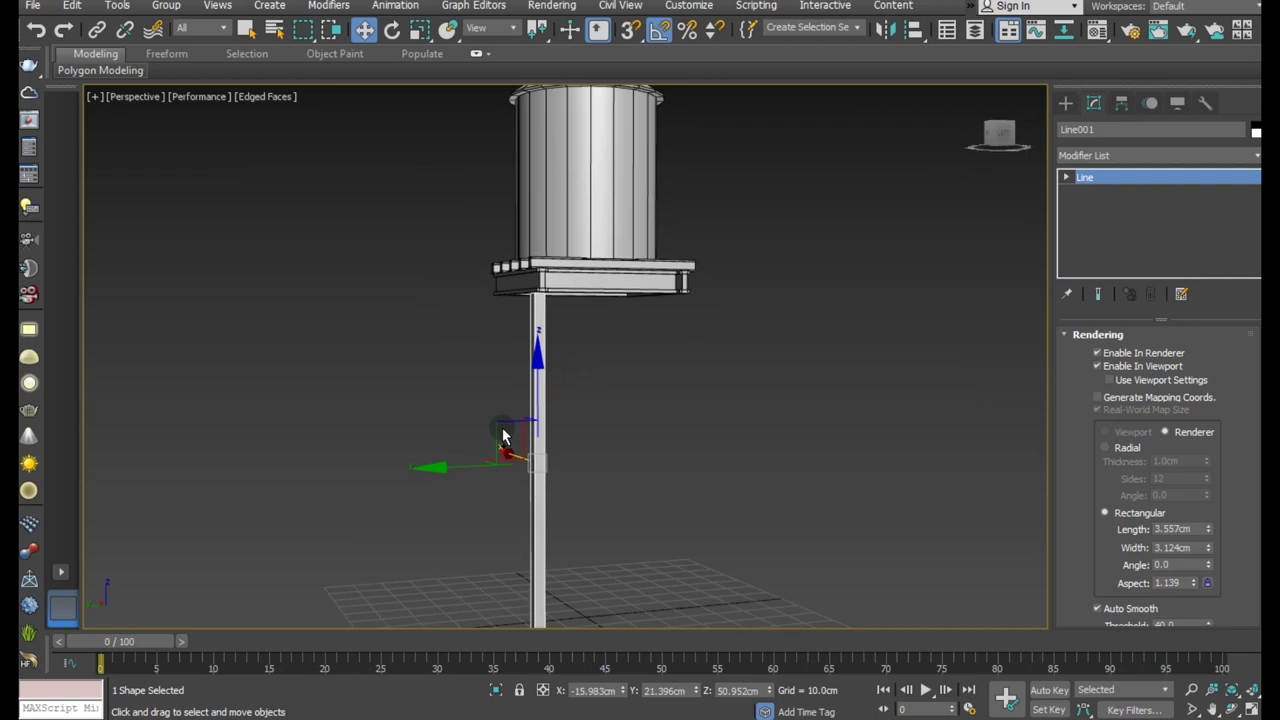
{"action": "left_click", "coordinate": [1124, 177]}
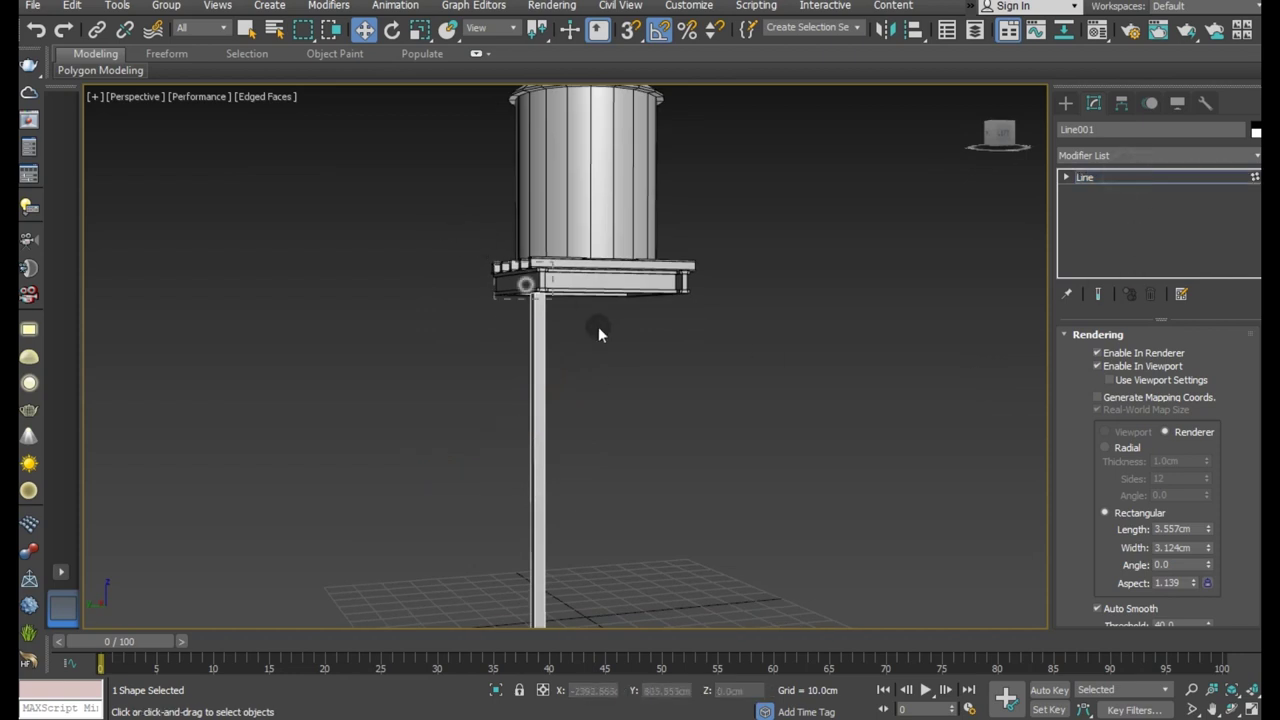
{"action": "scroll", "coordinate": [576, 311], "scroll_direction": "up", "scroll_amount": 2}
{"action": "scroll", "coordinate": [540, 325], "scroll_direction": "up", "scroll_amount": 1}
{"action": "scroll", "coordinate": [528, 336], "scroll_direction": "up", "scroll_amount": 2}
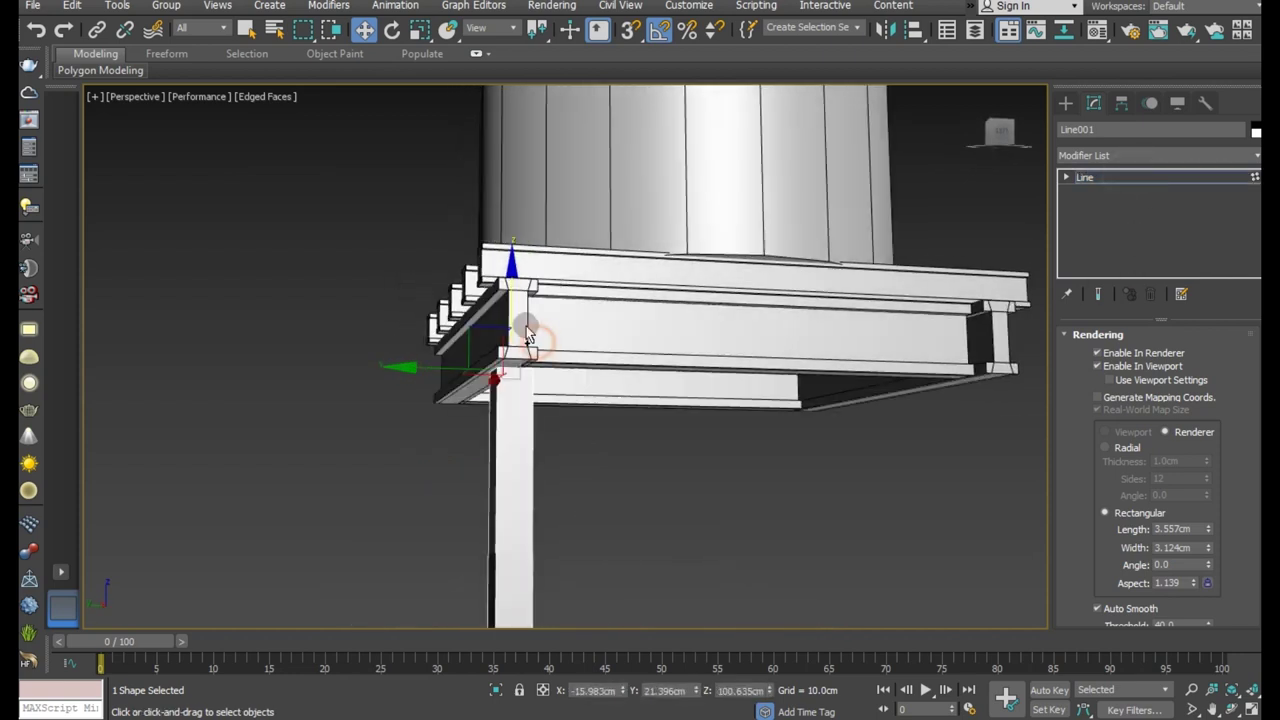
{"action": "scroll", "coordinate": [527, 336], "scroll_direction": "up", "scroll_amount": 2}
{"action": "left_click_drag", "start_coordinate": [523, 323], "coordinate": [517, 316]}
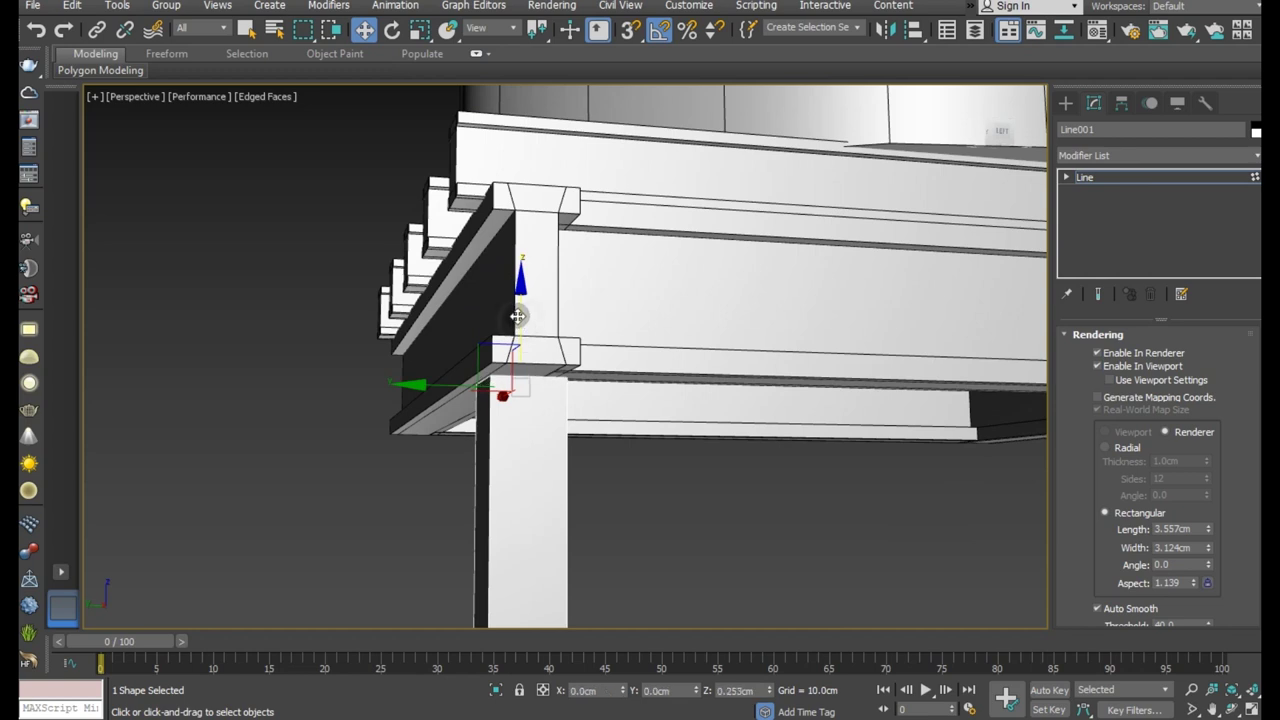
{"action": "scroll", "coordinate": [511, 311], "scroll_direction": "down", "scroll_amount": 10}
{"action": "mouse_move", "coordinate": [511, 311]}
{"action": "middle_mouse_down", "text": "alt"}
{"action": "mouse_move", "coordinate": [563, 386]}
{"action": "mouse_move", "coordinate": [551, 371]}
{"action": "middle_mouse_up", "text": "alt"}
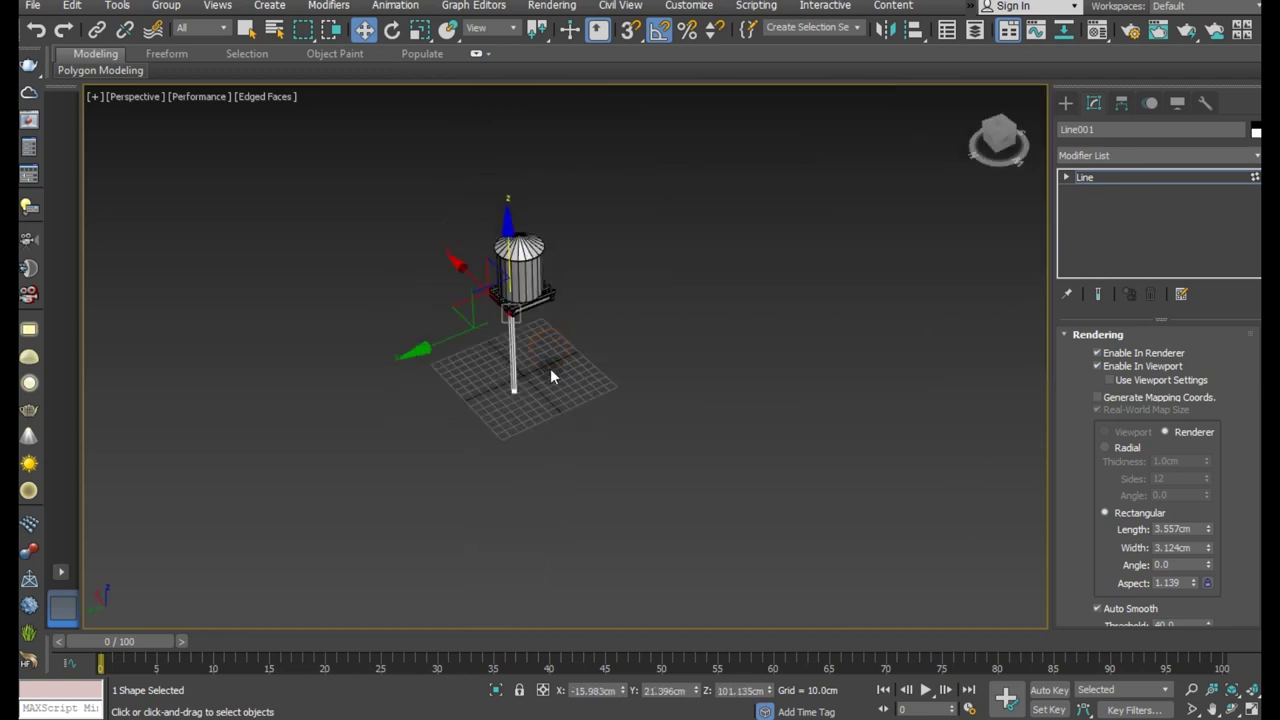
{"action": "scroll", "coordinate": [510, 328], "scroll_direction": "up", "scroll_amount": 3}
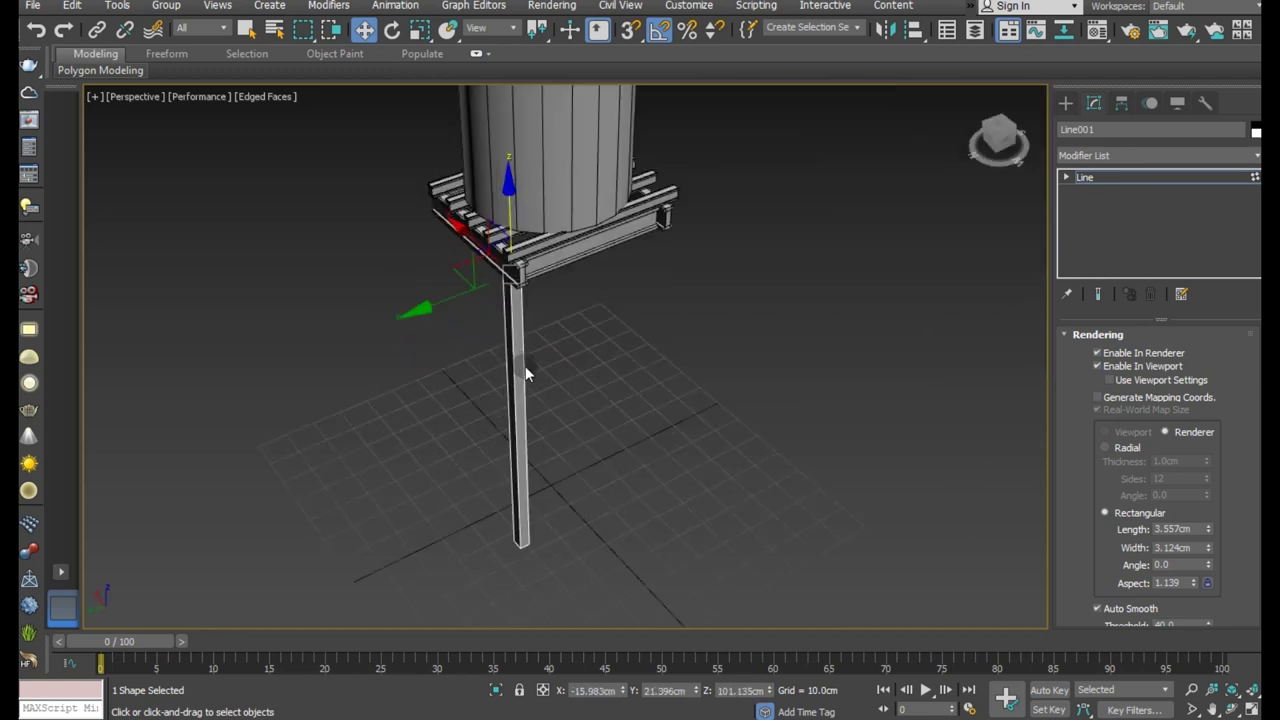
{"action": "left_click", "coordinate": [1095, 179]}
Copy the leg, then copy both legs to the opposite side to make four.
{"action": "mouse_move", "coordinate": [458, 453]}
{"action": "left_mouse_down", "text": "shift"}
{"action": "mouse_move", "coordinate": [608, 383]}
{"action": "mouse_move", "coordinate": [580, 395]}
{"action": "left_mouse_up", "text": "shift"}
{"action": "left_click", "coordinate": [635, 429]}
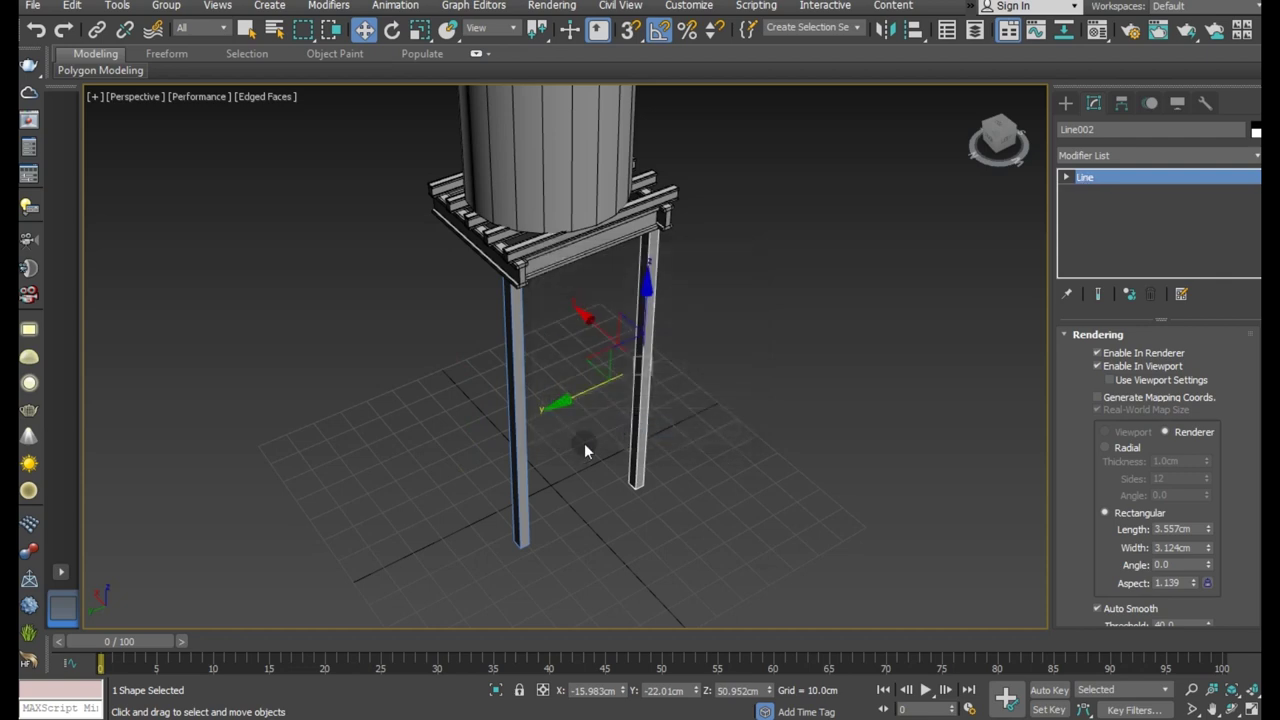
{"action": "left_click", "coordinate": [535, 443], "text": "ctrl"}
{"action": "left_click_drag", "start_coordinate": [524, 334], "coordinate": [470, 285], "text": "shift"}
{"action": "left_click", "coordinate": [645, 432]}
Nudge the front legs into position and select all four legs.
{"action": "mouse_move", "coordinate": [551, 371]}
{"action": "middle_mouse_down", "text": "alt"}
{"action": "mouse_move", "coordinate": [656, 340]}
{"action": "mouse_move", "coordinate": [481, 331]}
{"action": "middle_mouse_up", "text": "alt"}
{"action": "left_click_drag", "start_coordinate": [442, 333], "coordinate": [447, 332]}
{"action": "mouse_move", "coordinate": [650, 462]}
{"action": "middle_mouse_down", "text": "alt"}
{"action": "mouse_move", "coordinate": [680, 452]}
{"action": "mouse_move", "coordinate": [708, 410]}
{"action": "middle_mouse_up", "text": "alt"}
{"action": "left_click_drag", "start_coordinate": [390, 410], "coordinate": [392, 407], "text": "ctrl"}
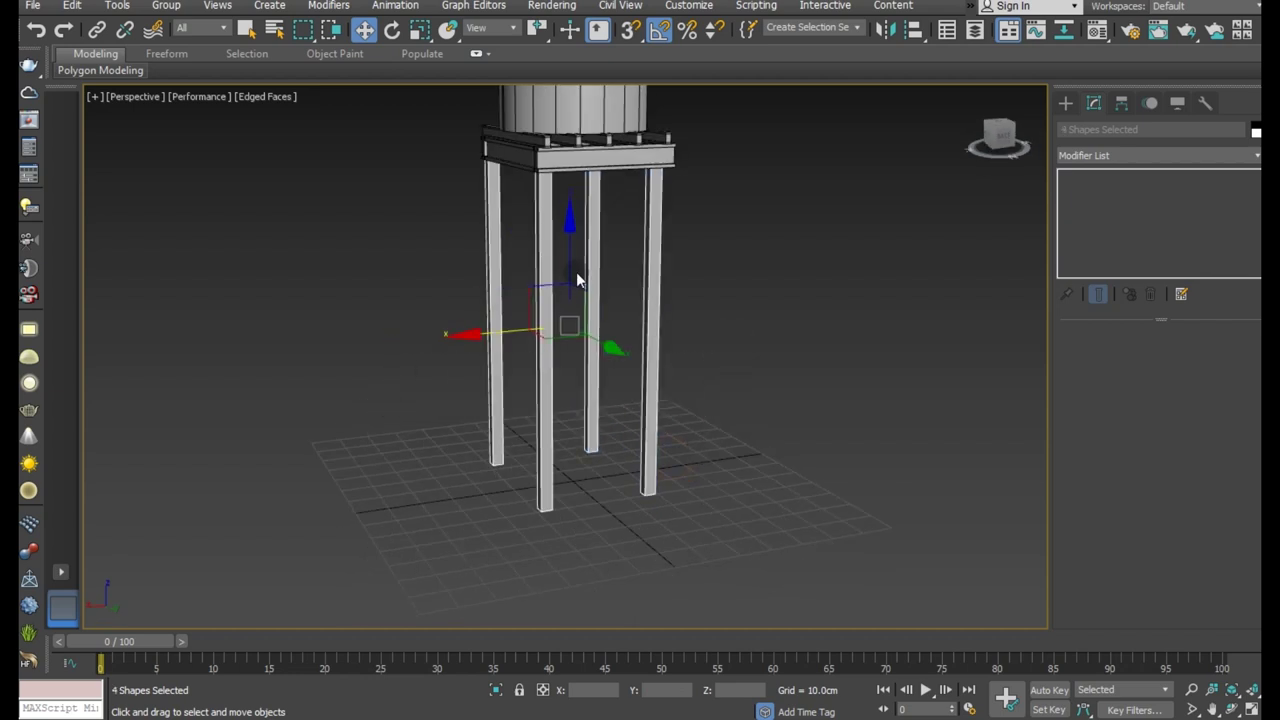
Clone the four selected legs as independent copies via Edit > Clone.
{"action": "left_click", "coordinate": [72, 6]}
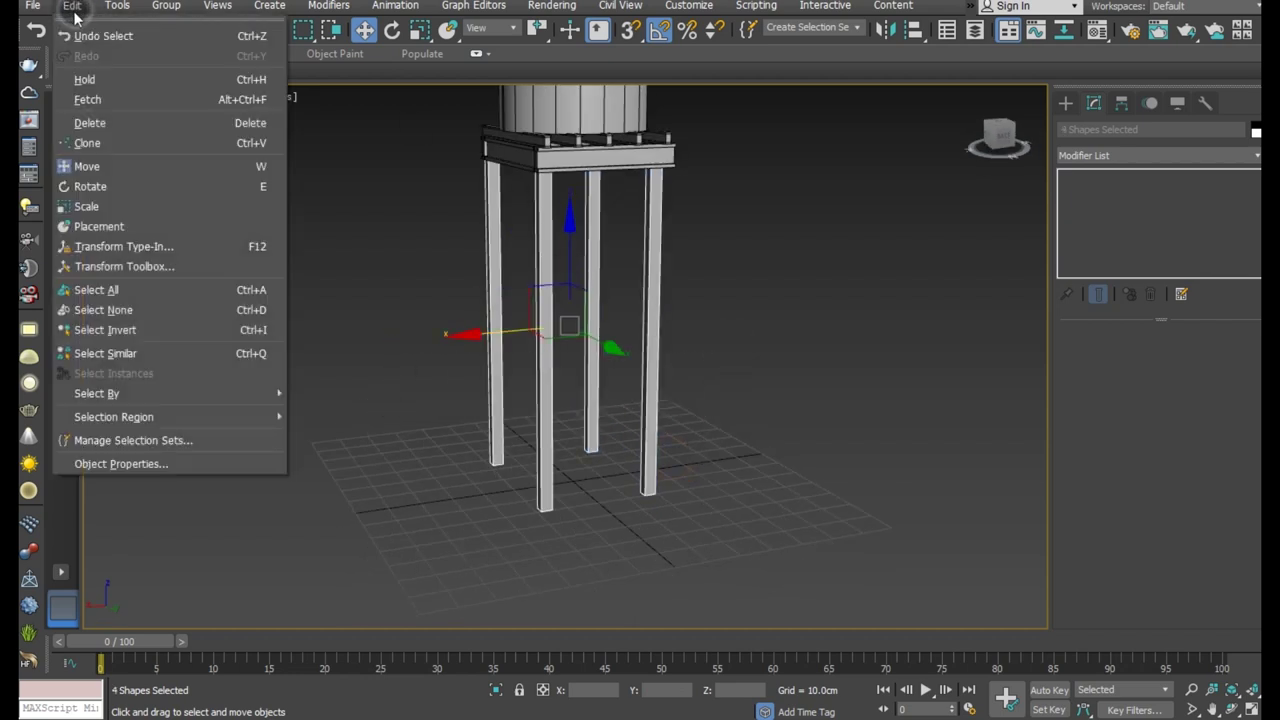
{"action": "left_click", "coordinate": [78, 143]}
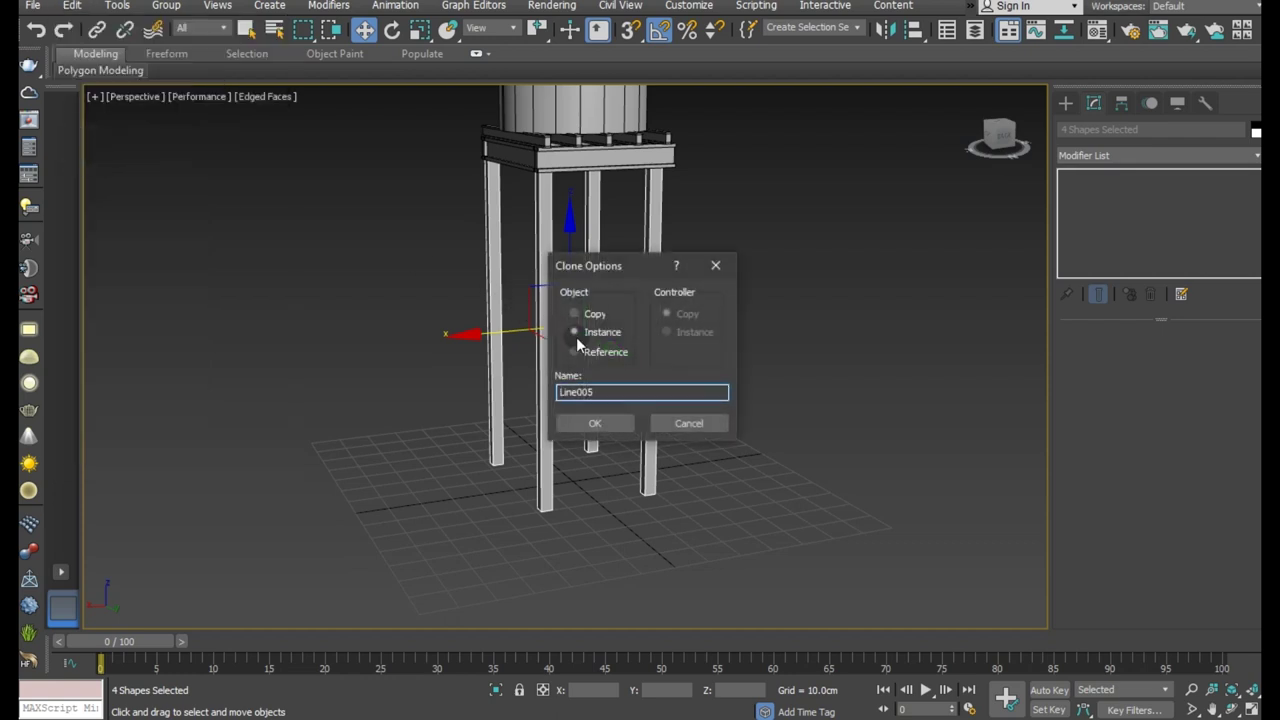
{"action": "left_click", "coordinate": [594, 316]}
{"action": "left_click", "coordinate": [602, 424]}
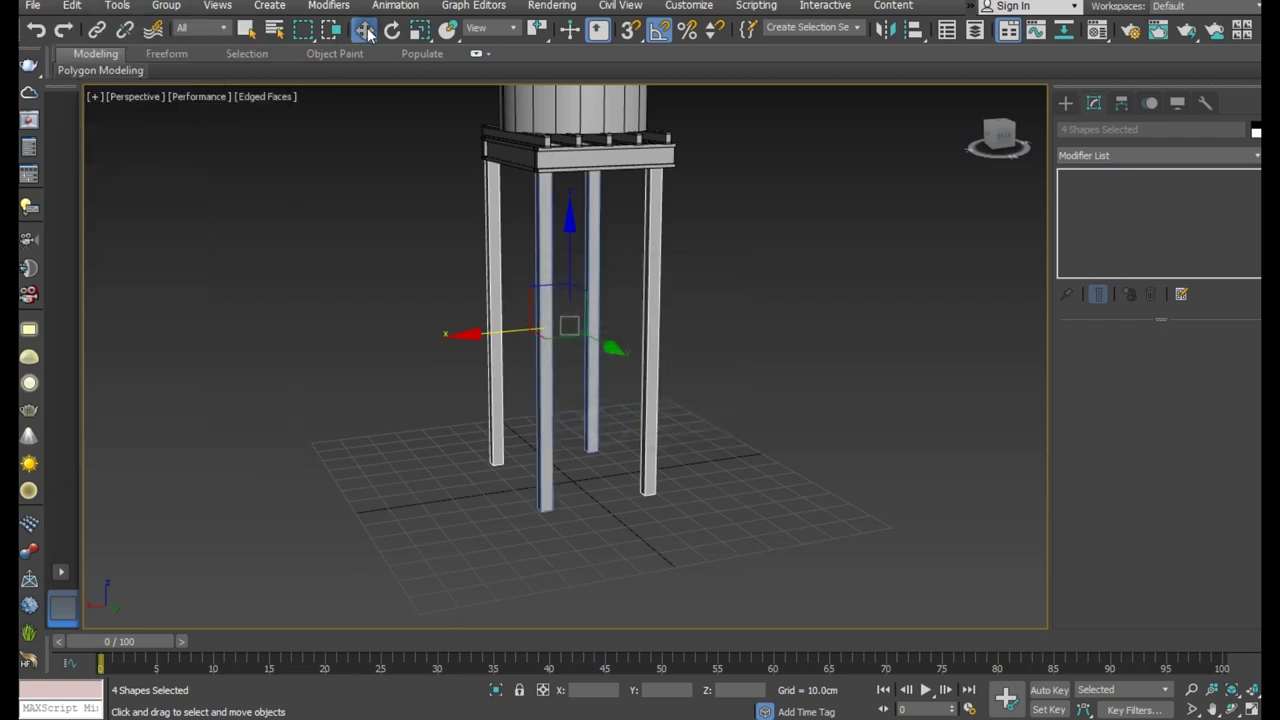
Scale the duplicate legs down into short blocks, undoing an unwanted uniform enlargement.
{"action": "left_click", "coordinate": [420, 32]}
{"action": "left_click_drag", "start_coordinate": [571, 210], "coordinate": [588, 428]}
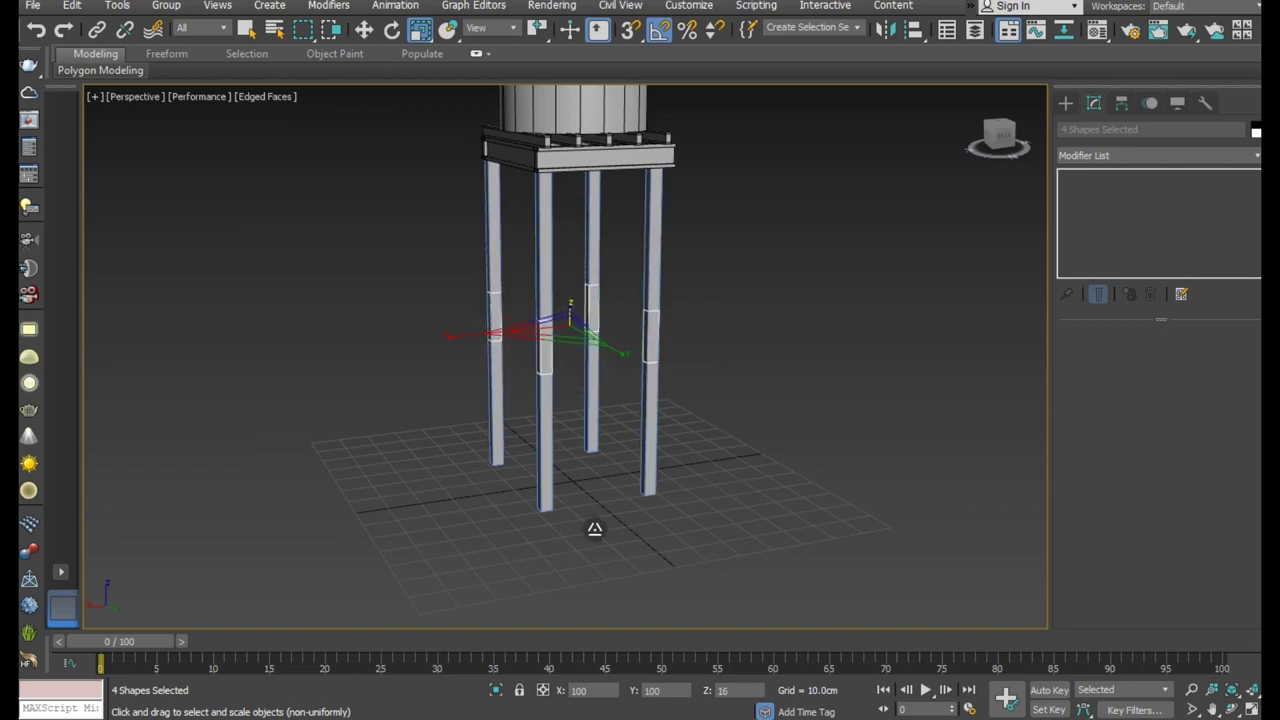
{"action": "scroll", "coordinate": [555, 335], "scroll_direction": "up", "scroll_amount": 3}
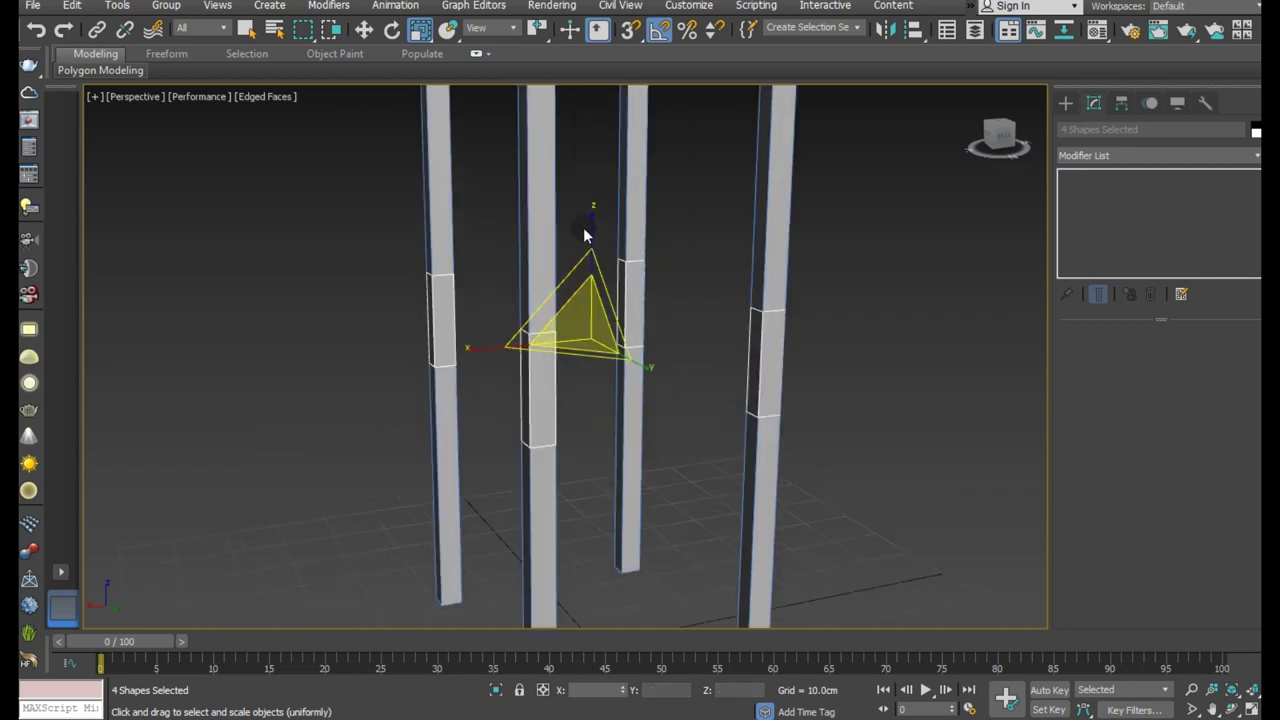
{"action": "left_click_drag", "start_coordinate": [585, 230], "coordinate": [597, 275]}
{"action": "left_click_drag", "start_coordinate": [609, 337], "coordinate": [610, 451]}
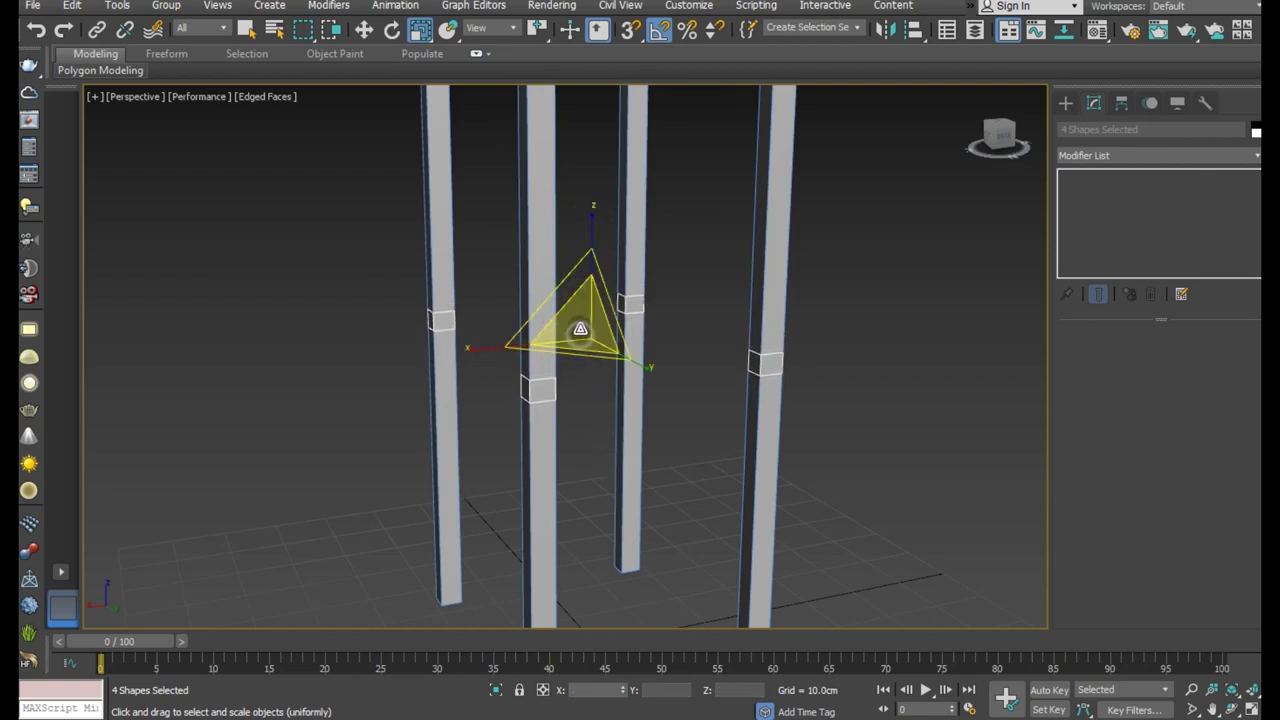
{"action": "left_click_drag", "start_coordinate": [580, 330], "coordinate": [580, 312]}
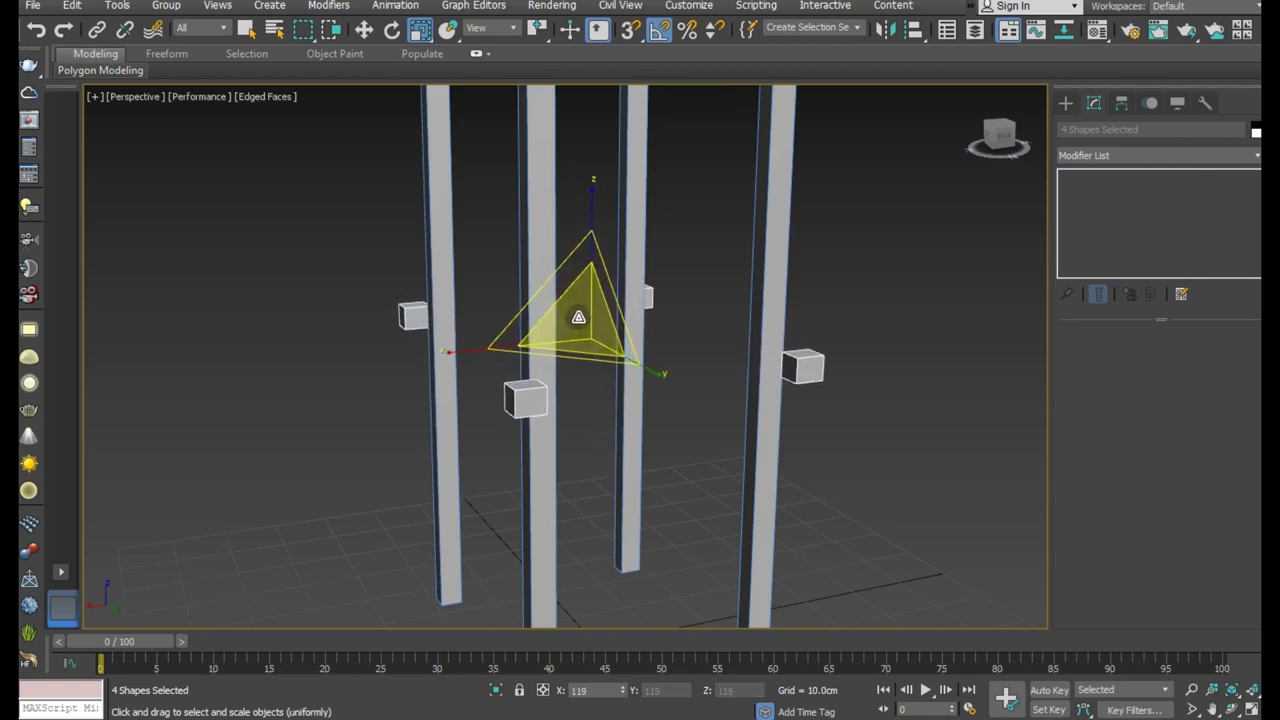
{"action": "left_click", "coordinate": [36, 30]}
In Local coordinates, widen the four blocks around the legs and flatten them into slabs.
{"action": "left_click", "coordinate": [490, 27]}
{"action": "left_click", "coordinate": [475, 89]}
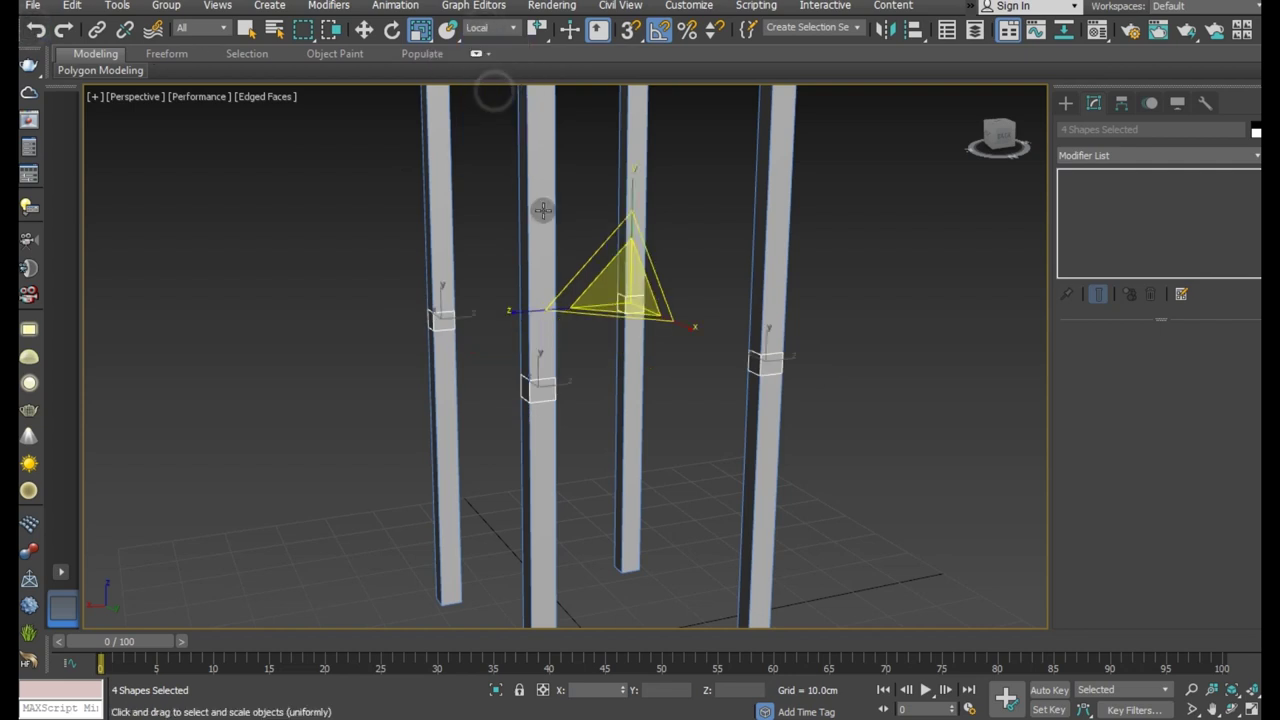
{"action": "left_click_drag", "start_coordinate": [612, 297], "coordinate": [599, 186]}
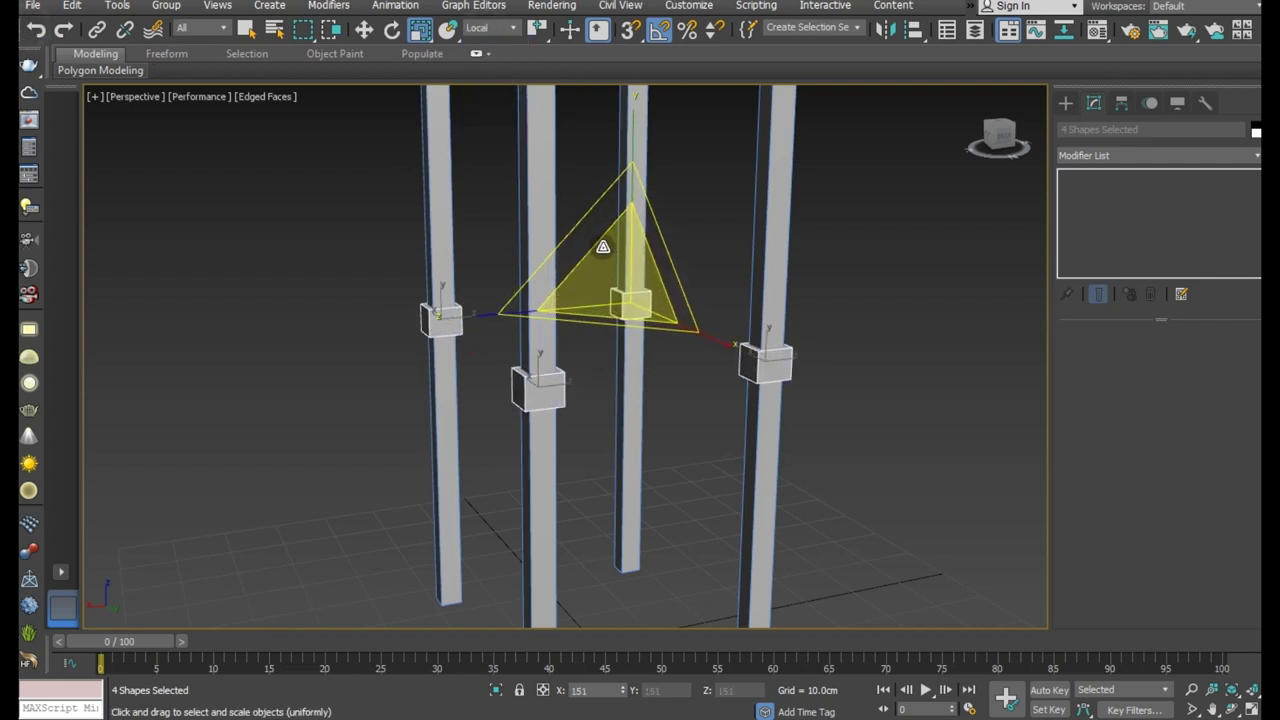
{"action": "mouse_move", "coordinate": [630, 172]}
{"action": "left_mouse_down"}
{"action": "mouse_move", "coordinate": [638, 272]}
{"action": "mouse_move", "coordinate": [636, 240]}
{"action": "left_mouse_up"}
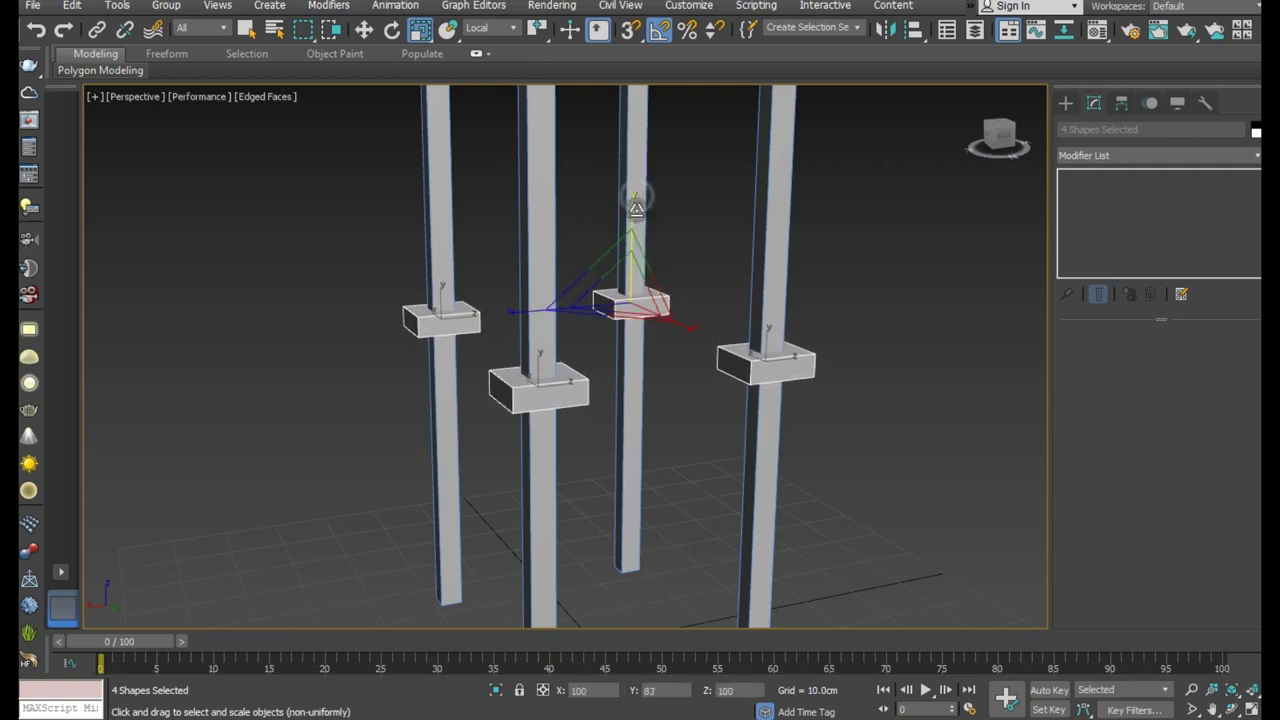
Lower the four flat slabs to the legs' bases as footings.
{"action": "left_click", "coordinate": [366, 33]}
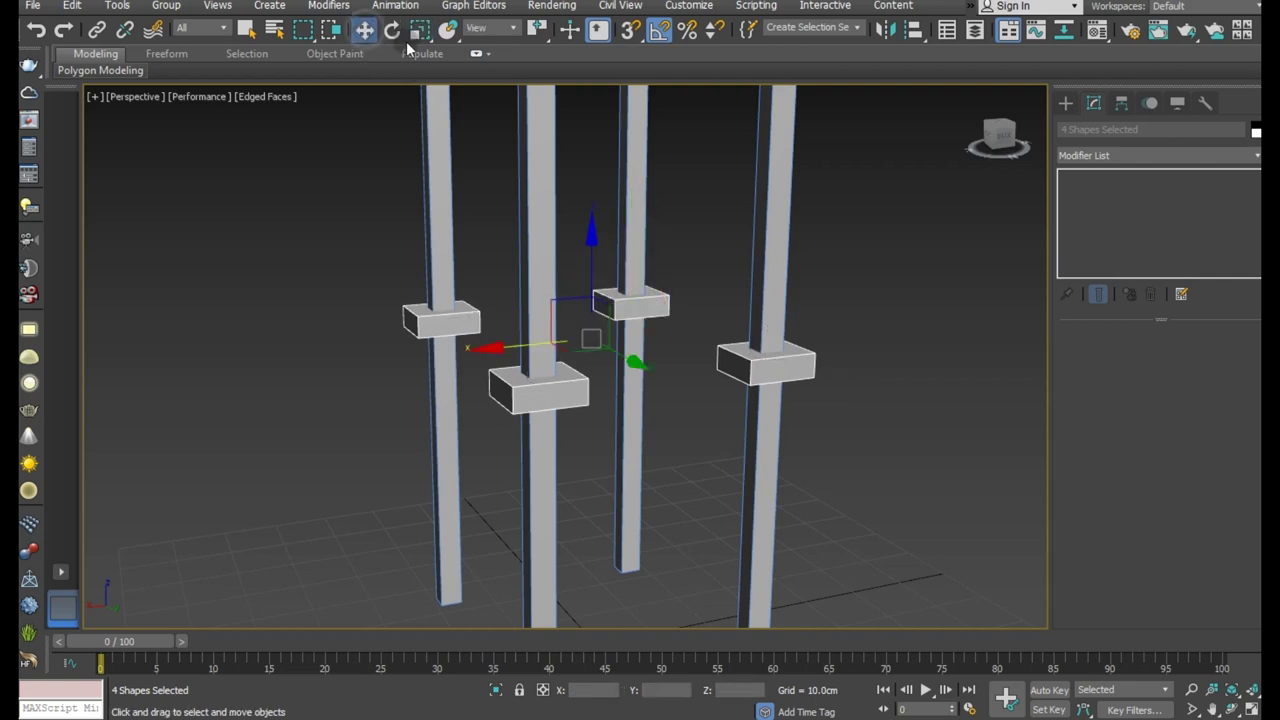
{"action": "scroll", "coordinate": [565, 206], "scroll_direction": "down", "scroll_amount": 5}
{"action": "left_click_drag", "start_coordinate": [578, 210], "coordinate": [581, 319]}
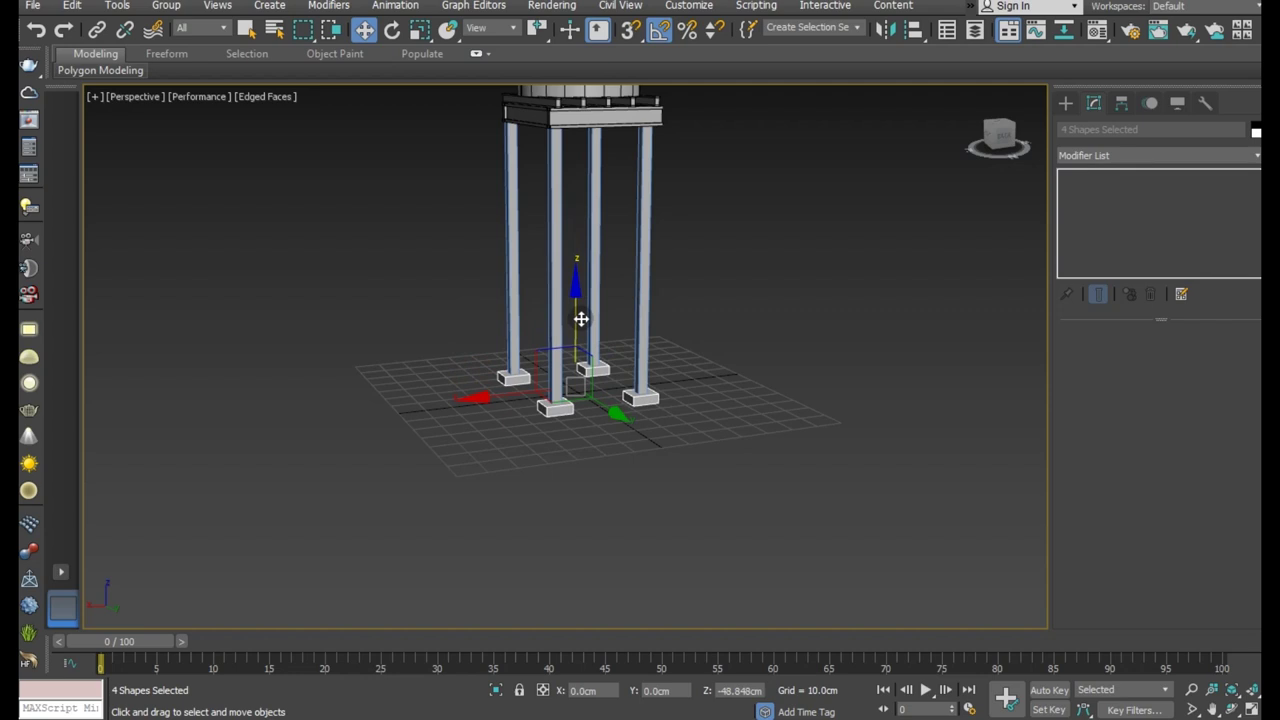
{"action": "mouse_move", "coordinate": [585, 313]}
{"action": "middle_mouse_down", "text": "alt"}
{"action": "mouse_move", "coordinate": [703, 337]}
{"action": "mouse_move", "coordinate": [617, 363]}
{"action": "mouse_move", "coordinate": [529, 297]}
{"action": "mouse_move", "coordinate": [451, 294]}
{"action": "mouse_move", "coordinate": [434, 306]}
{"action": "mouse_move", "coordinate": [456, 324]}
{"action": "middle_mouse_up", "text": "alt"}
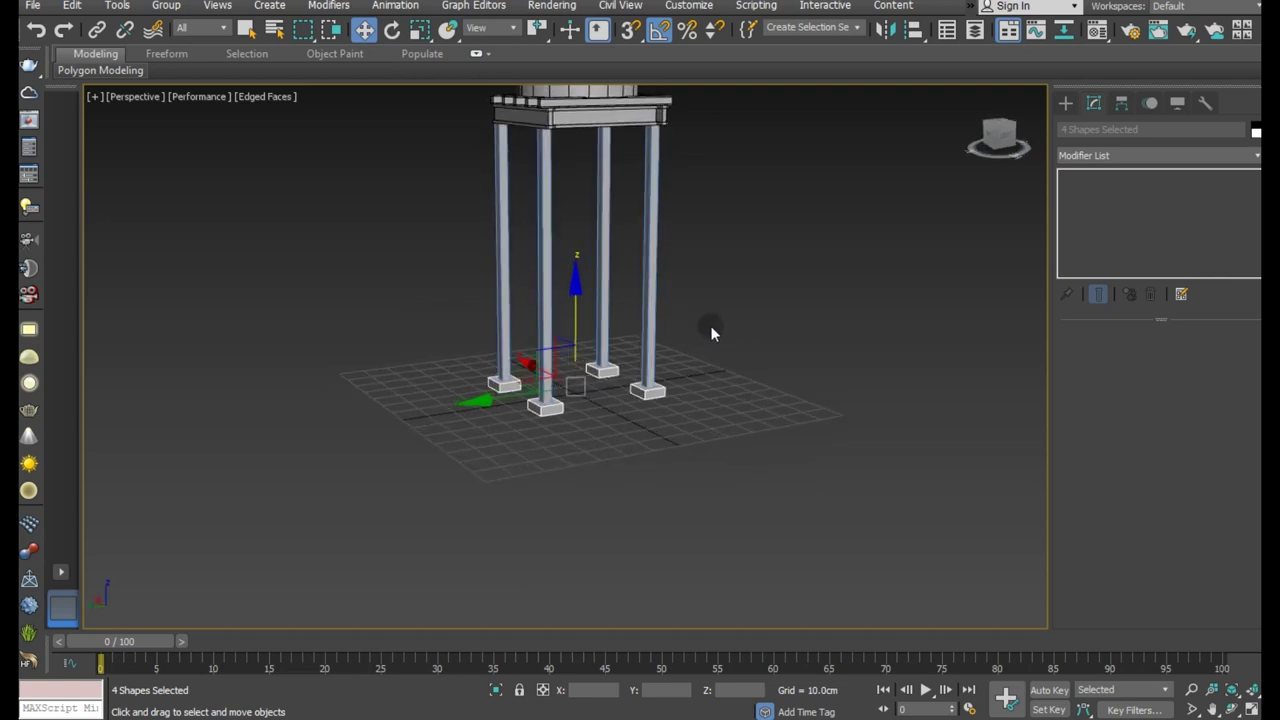
Shift-rotate a copy of one leg into a horizontal beam and slide it across the legs.
{"action": "left_click", "coordinate": [545, 243]}
{"action": "scroll", "coordinate": [546, 248], "scroll_direction": "up", "scroll_amount": 3}
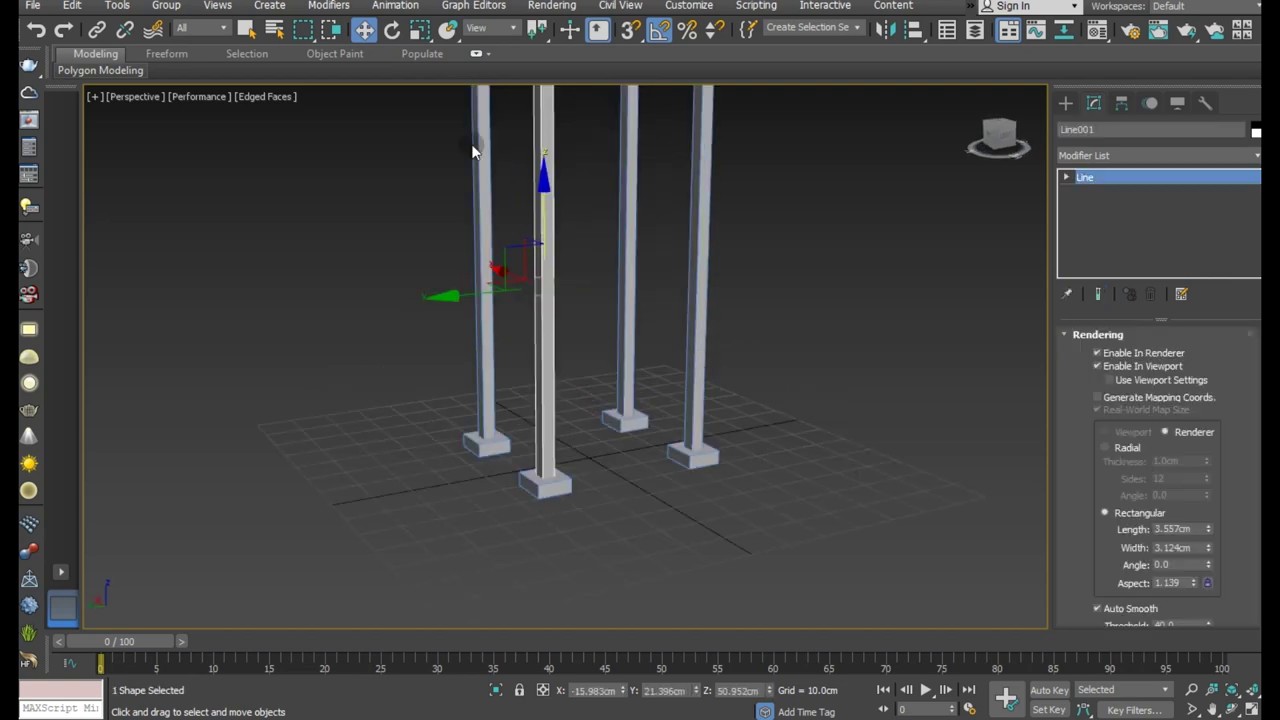
{"action": "left_click", "coordinate": [392, 30]}
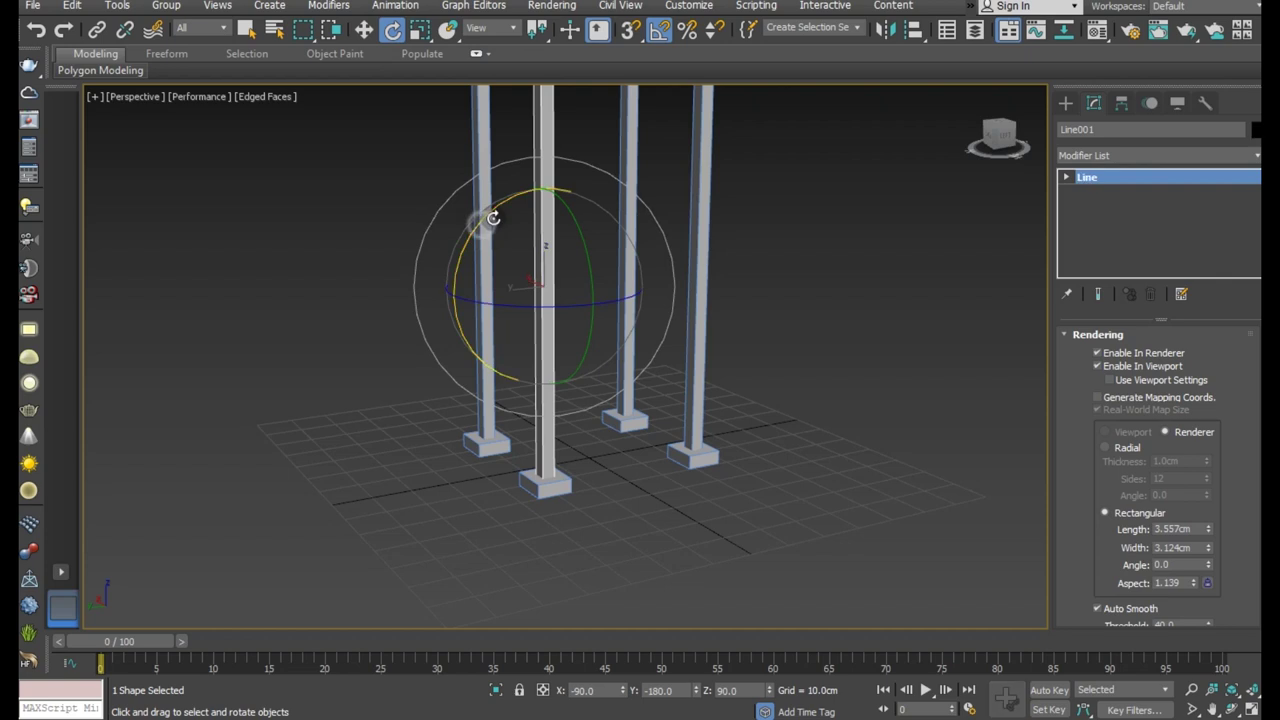
{"action": "left_click_drag", "start_coordinate": [507, 208], "coordinate": [554, 190], "text": "shift"}
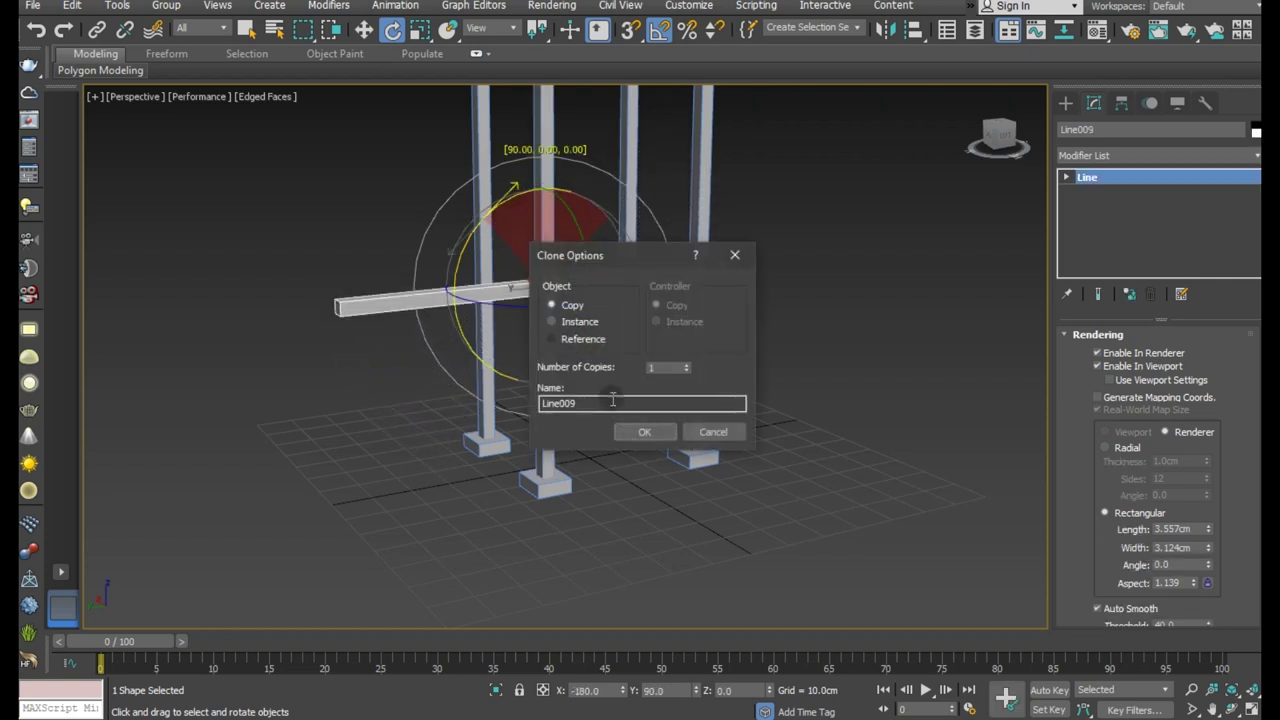
{"action": "left_click", "coordinate": [638, 433]}
{"action": "left_click", "coordinate": [363, 30]}
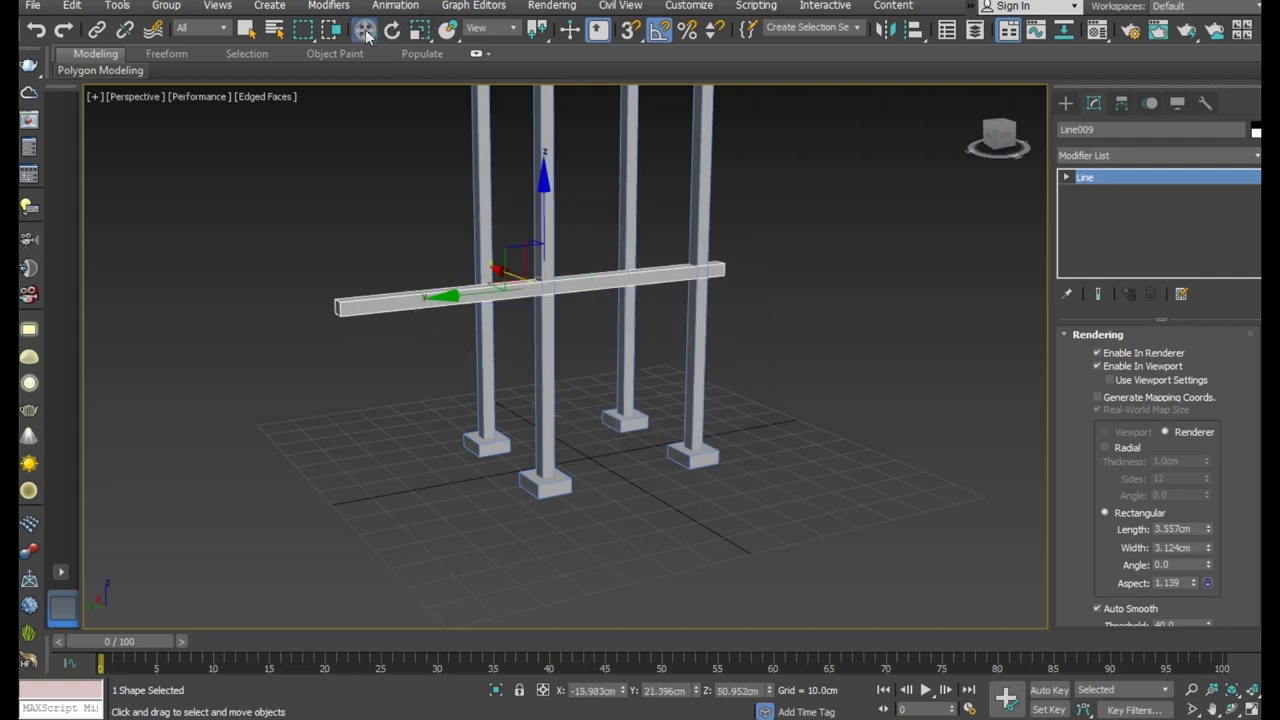
{"action": "left_click_drag", "start_coordinate": [467, 295], "coordinate": [560, 267]}
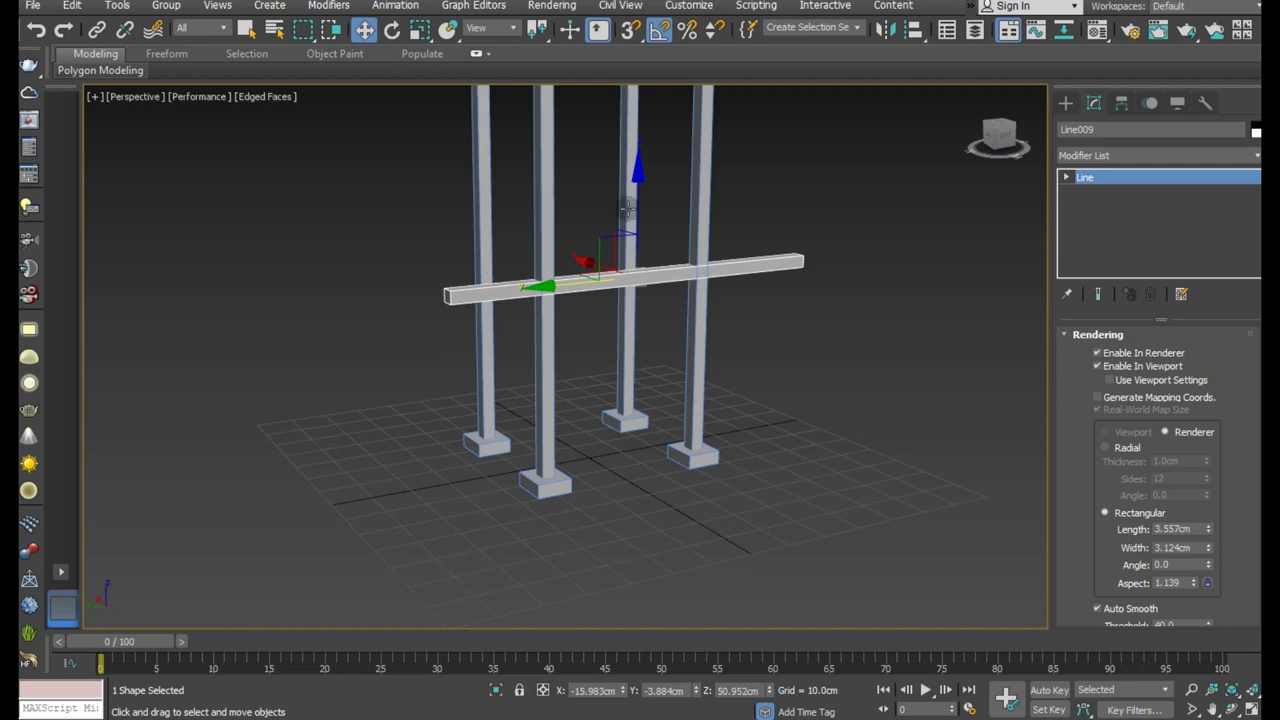
Reduce the beam's rendering Width to make it thinner.
{"action": "scroll", "coordinate": [628, 208], "scroll_direction": "up", "scroll_amount": 3}
{"action": "scroll", "coordinate": [628, 208], "scroll_direction": "up", "scroll_amount": 2}
{"action": "middle_click_drag", "start_coordinate": [628, 208], "coordinate": [873, 352], "text": "alt"}
{"action": "left_click_drag", "start_coordinate": [1210, 532], "coordinate": [1203, 532]}
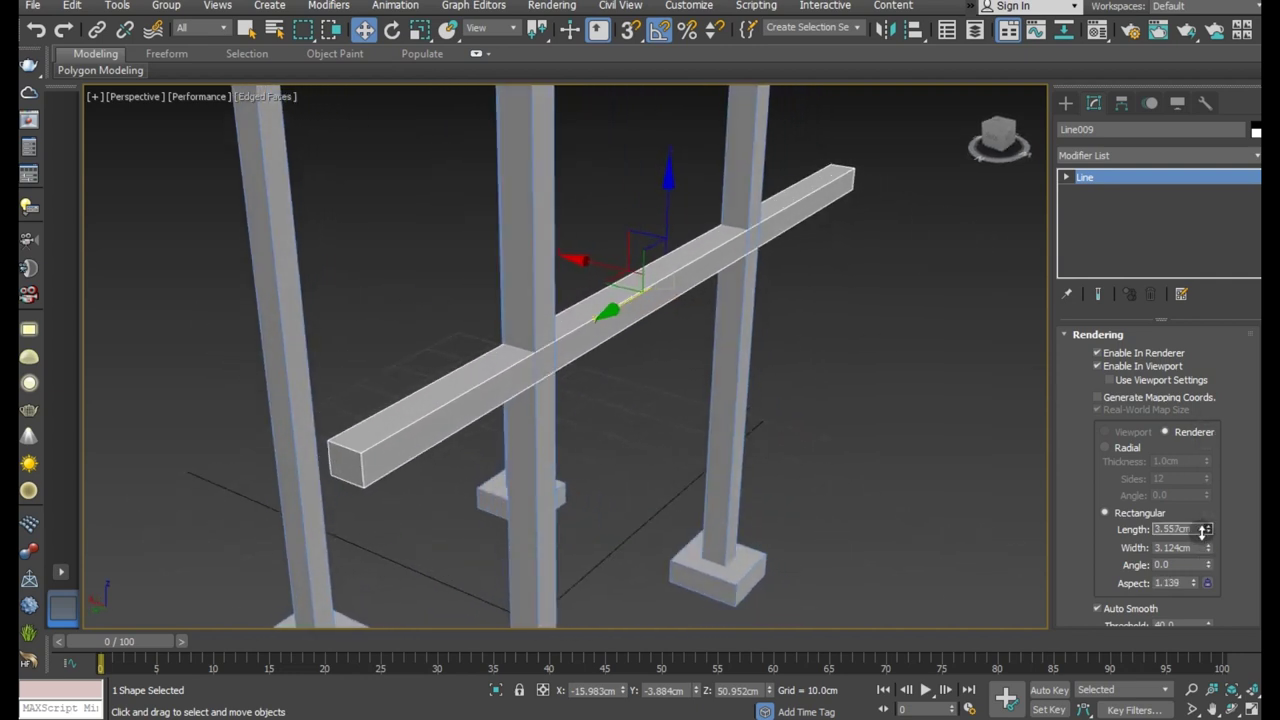
{"action": "left_click_drag", "start_coordinate": [1208, 550], "coordinate": [1200, 571]}
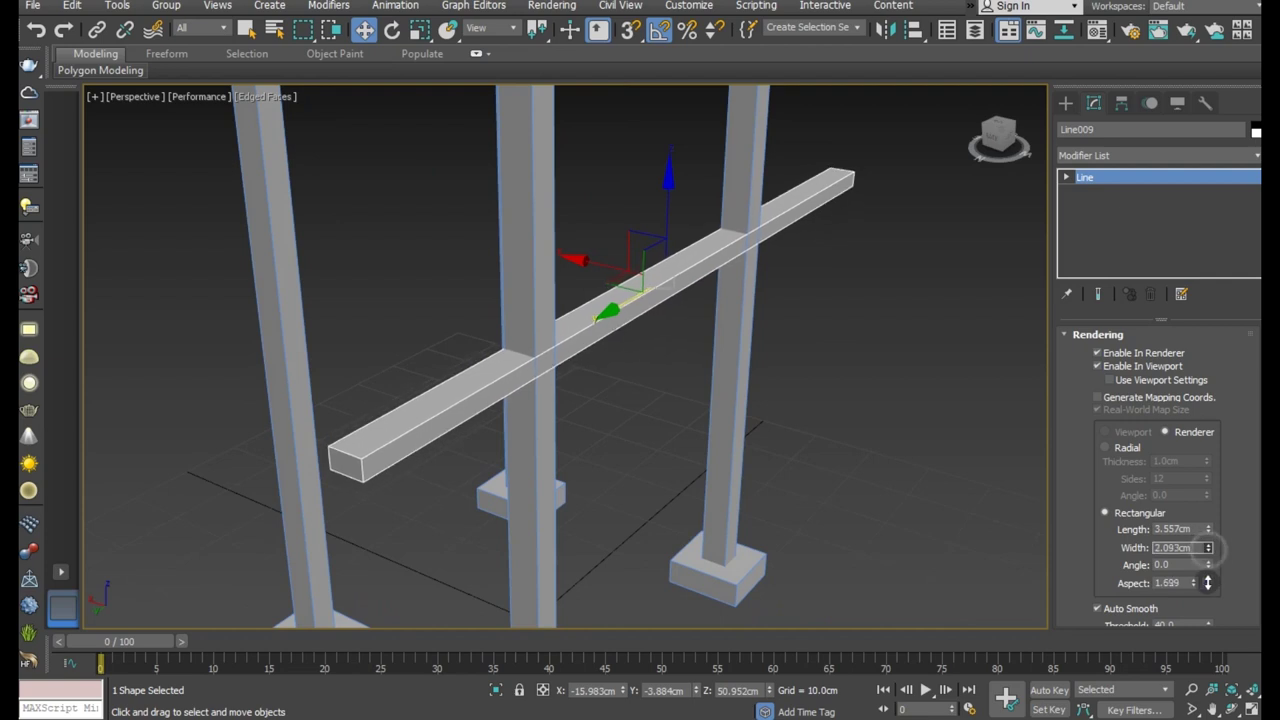
{"action": "scroll", "coordinate": [709, 316], "scroll_direction": "down", "scroll_amount": 5}
{"action": "mouse_move", "coordinate": [709, 316]}
{"action": "middle_mouse_down", "text": "alt"}
{"action": "mouse_move", "coordinate": [677, 349]}
{"action": "mouse_move", "coordinate": [640, 293]}
{"action": "middle_mouse_up", "text": "alt"}
{"action": "scroll", "coordinate": [640, 293], "scroll_direction": "up", "scroll_amount": 4}
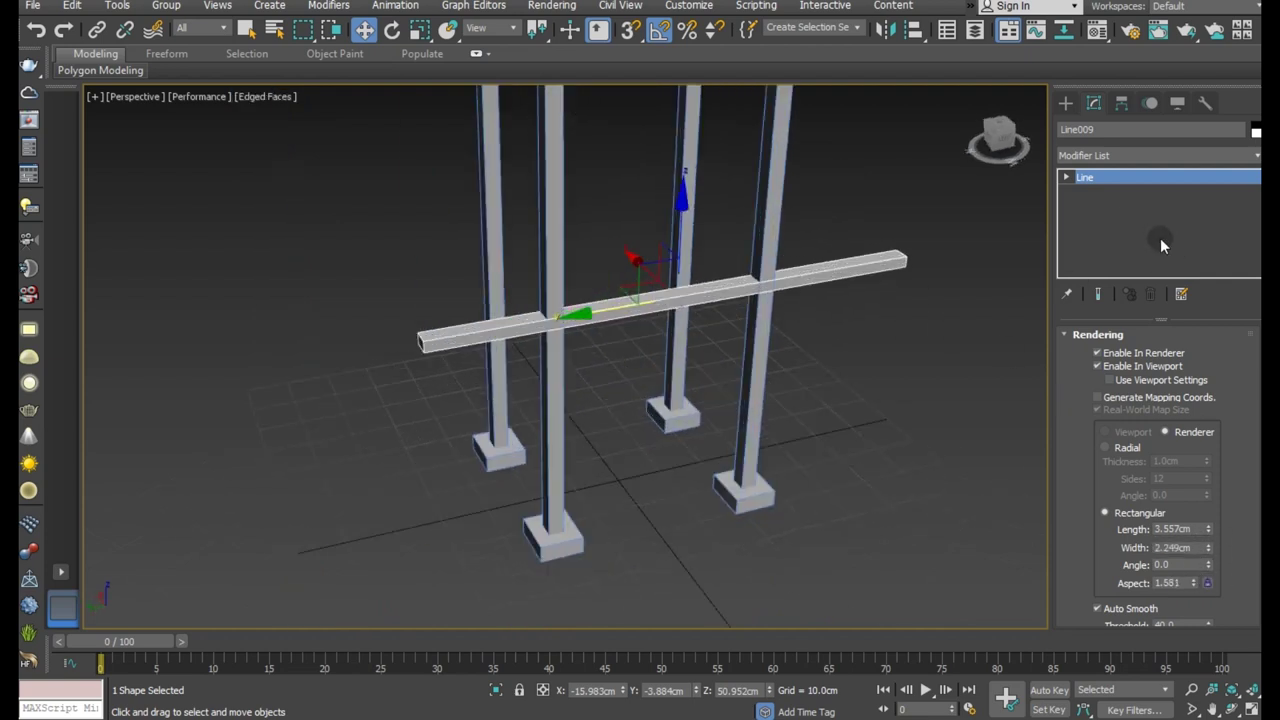
Move the beam's end vertices so it spans between the two legs, then scale it slightly.
{"action": "left_click", "coordinate": [1104, 190]}
{"action": "left_click_drag", "start_coordinate": [816, 273], "coordinate": [678, 283]}
{"action": "left_click_drag", "start_coordinate": [355, 307], "coordinate": [493, 380]}
{"action": "left_click_drag", "start_coordinate": [311, 362], "coordinate": [555, 305]}
{"action": "scroll", "coordinate": [557, 306], "scroll_direction": "up", "scroll_amount": 3}
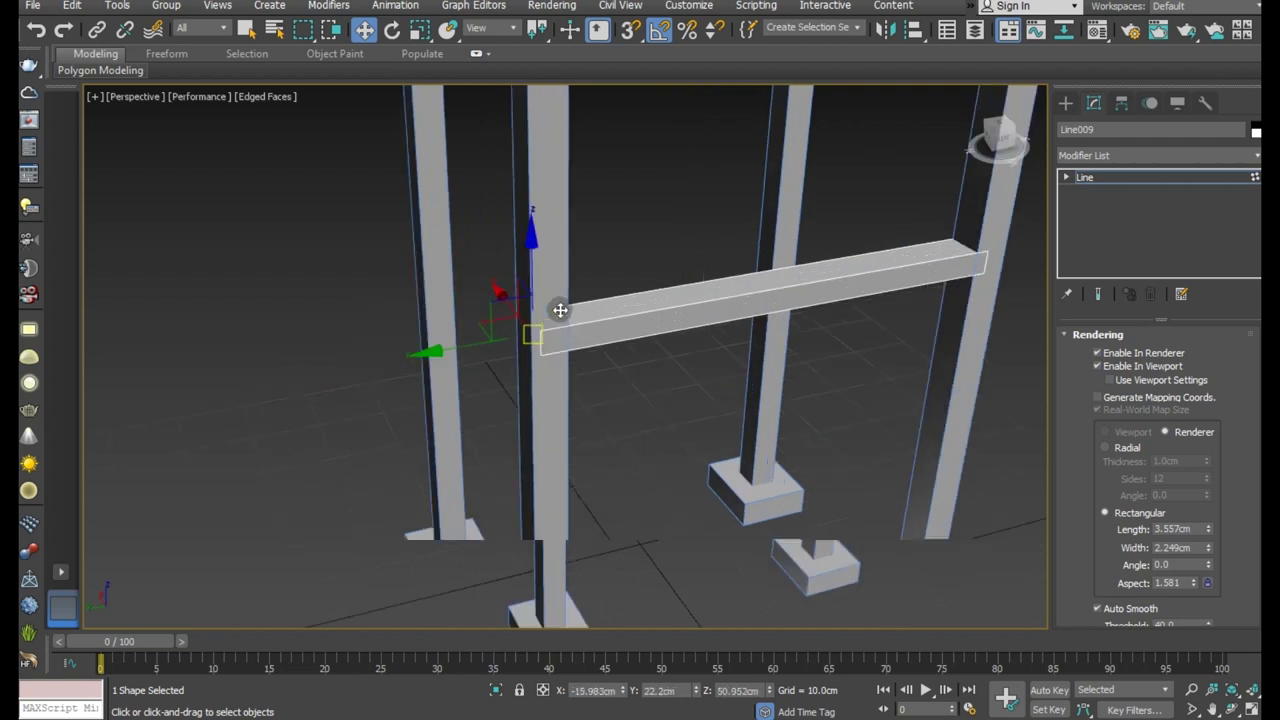
{"action": "middle_click_drag", "start_coordinate": [778, 332], "coordinate": [832, 326], "text": "alt"}
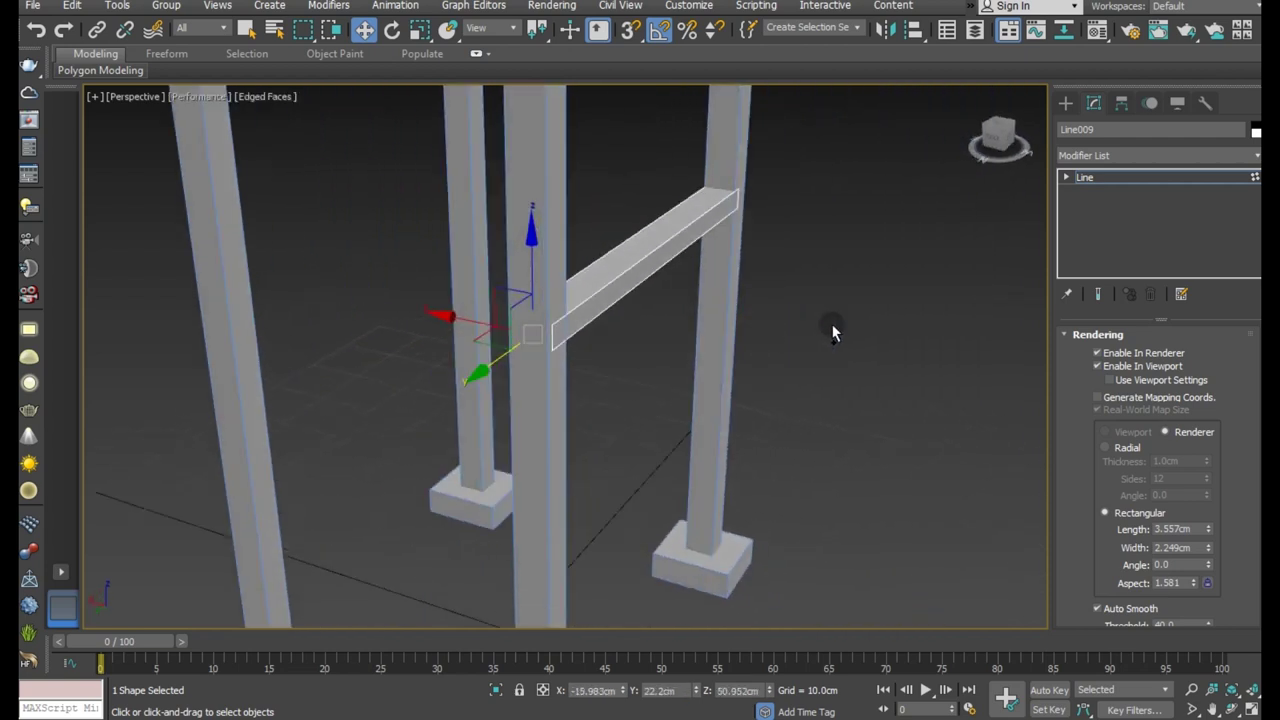
{"action": "left_click", "coordinate": [1170, 176]}
{"action": "left_click", "coordinate": [420, 30]}
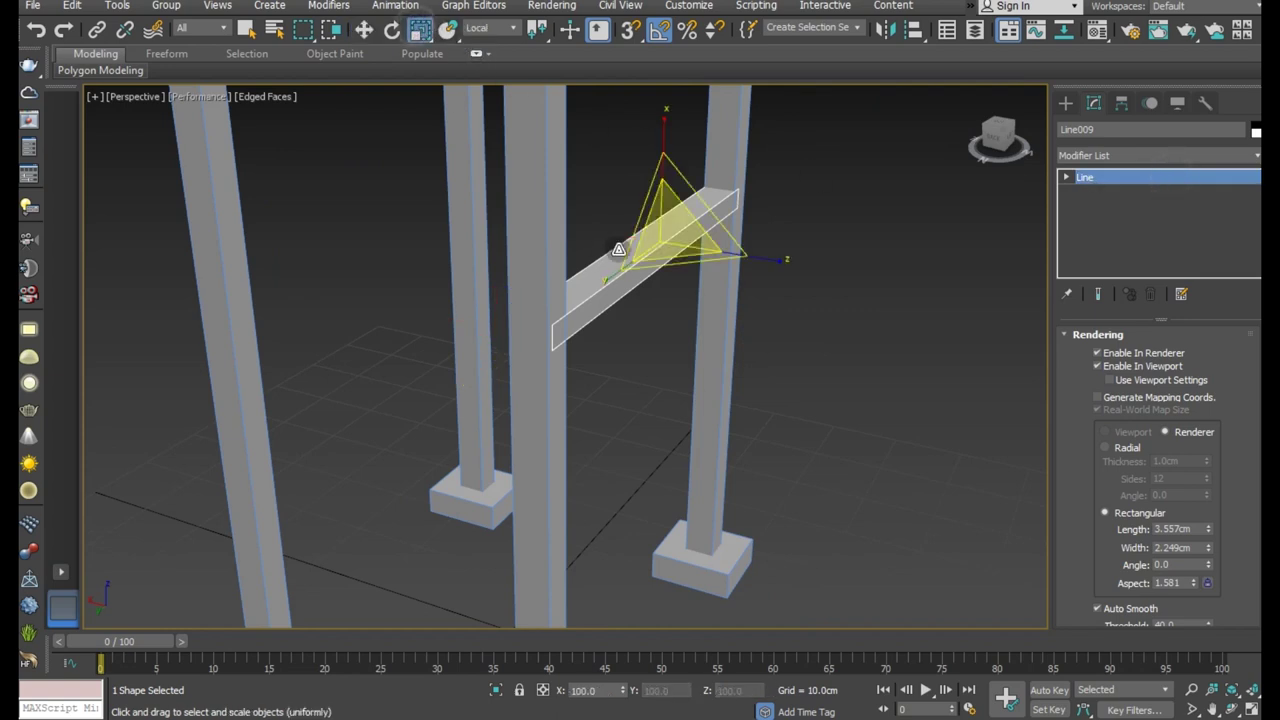
{"action": "left_click_drag", "start_coordinate": [779, 263], "coordinate": [775, 262]}
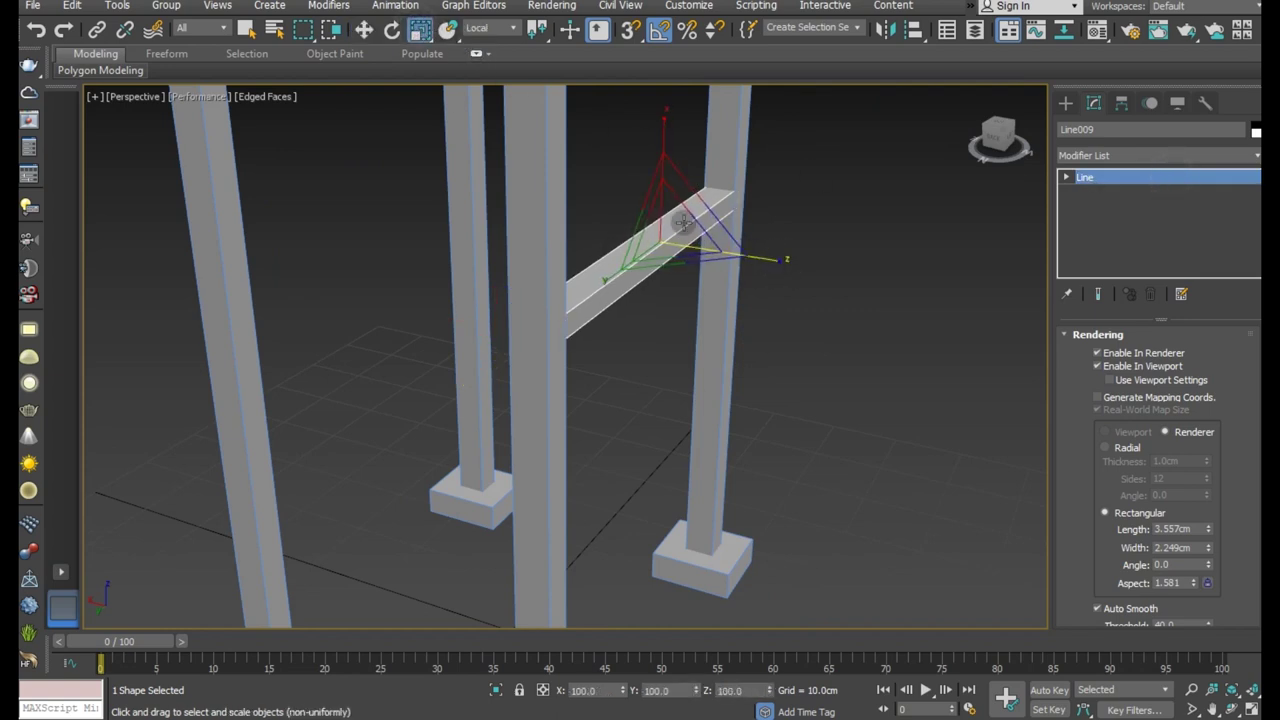
Lower the brace Line009 near the ground and Shift-move a copy, Line010, to the other leg pair.
{"action": "left_click", "coordinate": [364, 31]}
{"action": "middle_click_drag", "start_coordinate": [490, 216], "coordinate": [559, 190], "text": "alt"}
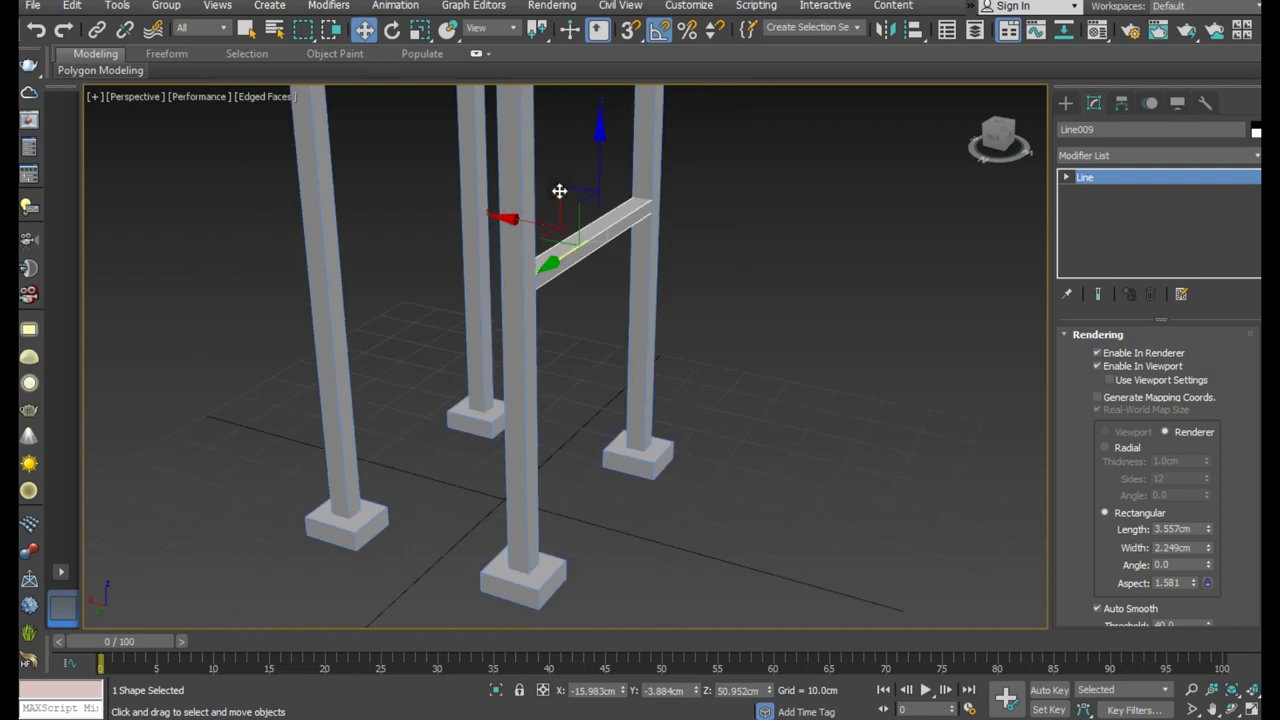
{"action": "mouse_move", "coordinate": [604, 166]}
{"action": "left_mouse_down"}
{"action": "mouse_move", "coordinate": [637, 420]}
{"action": "mouse_move", "coordinate": [608, 428]}
{"action": "left_mouse_up"}
{"action": "left_click_drag", "start_coordinate": [515, 452], "coordinate": [351, 392], "text": "shift"}
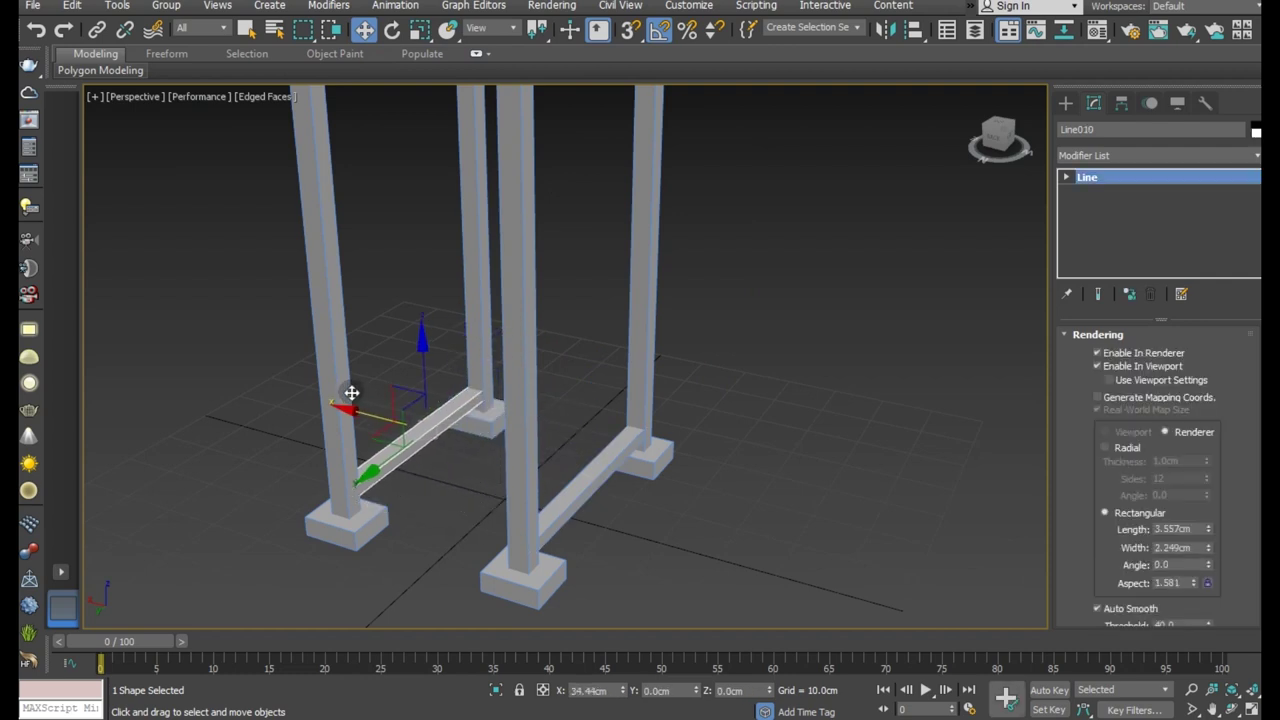
Select both lower cross beams and copy them up to mid-height on the tower legs.
{"action": "left_click", "coordinate": [644, 432]}
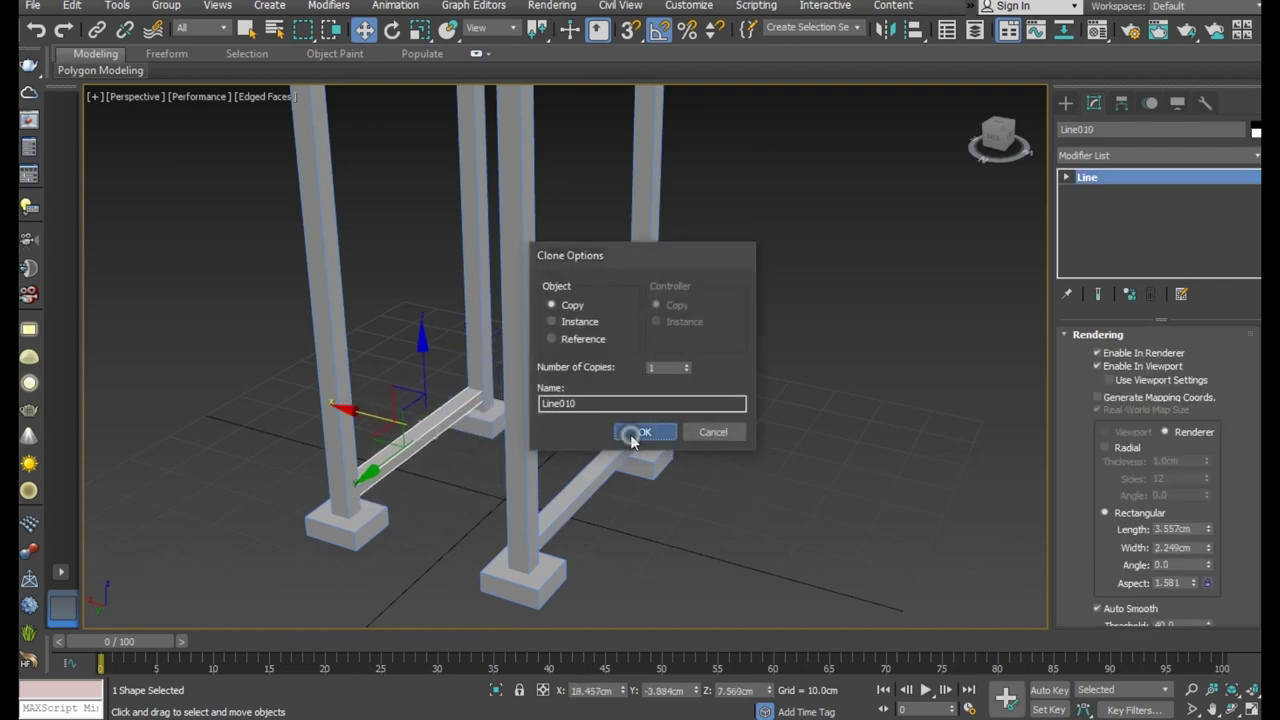
{"action": "left_click", "coordinate": [588, 494], "text": "ctrl"}
{"action": "scroll", "coordinate": [563, 544], "scroll_direction": "down", "scroll_amount": 5}
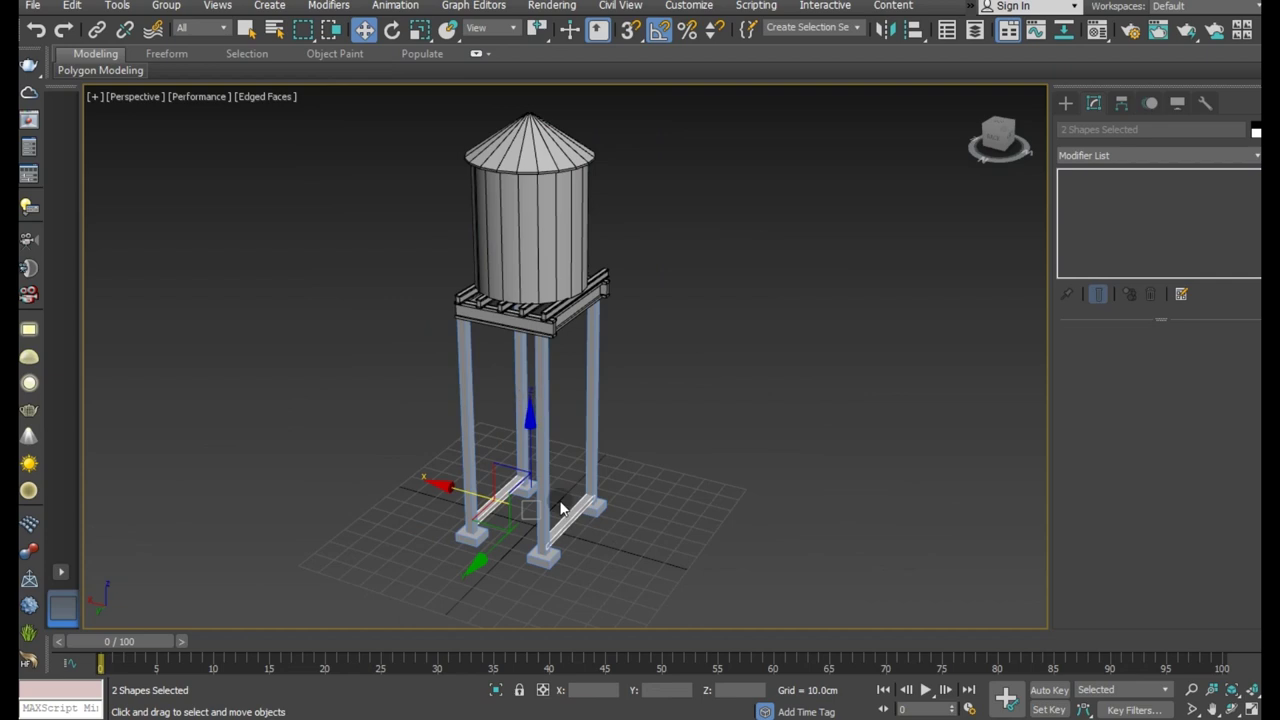
{"action": "left_click_drag", "start_coordinate": [534, 436], "coordinate": [527, 310], "text": "shift"}
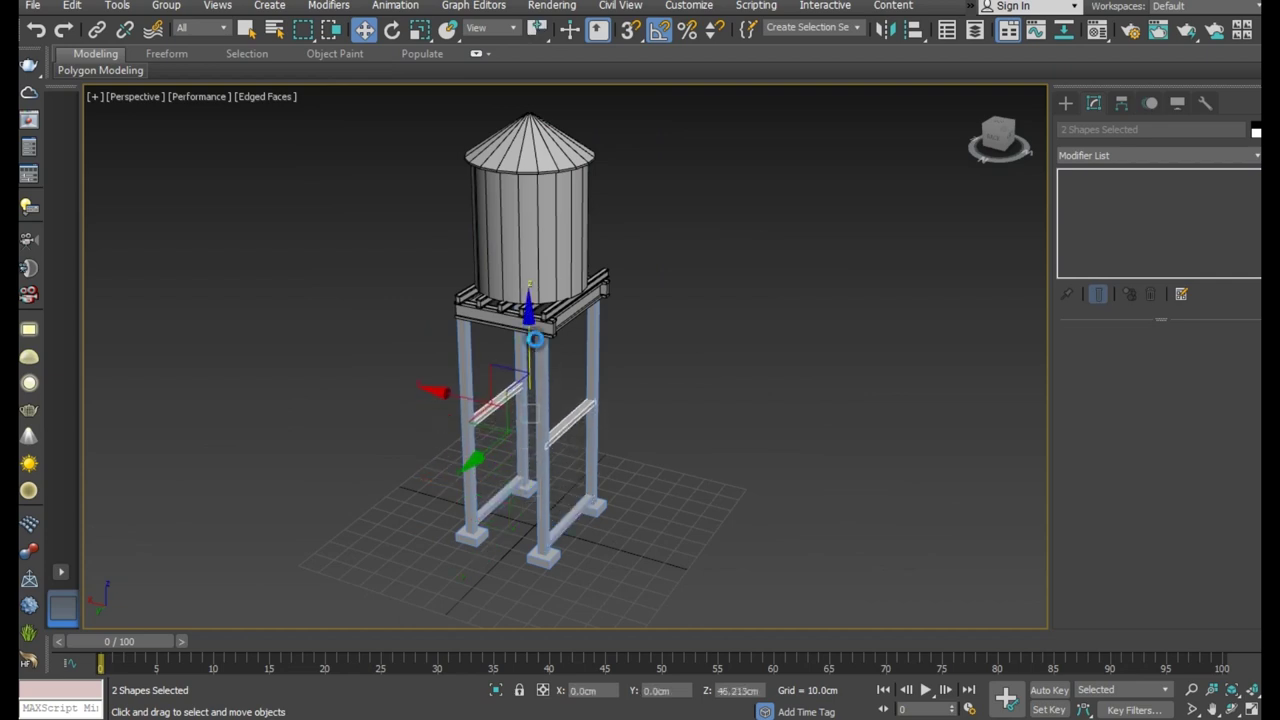
{"action": "left_click", "coordinate": [640, 432]}
{"action": "middle_click_drag", "start_coordinate": [640, 434], "coordinate": [588, 437], "text": "alt"}
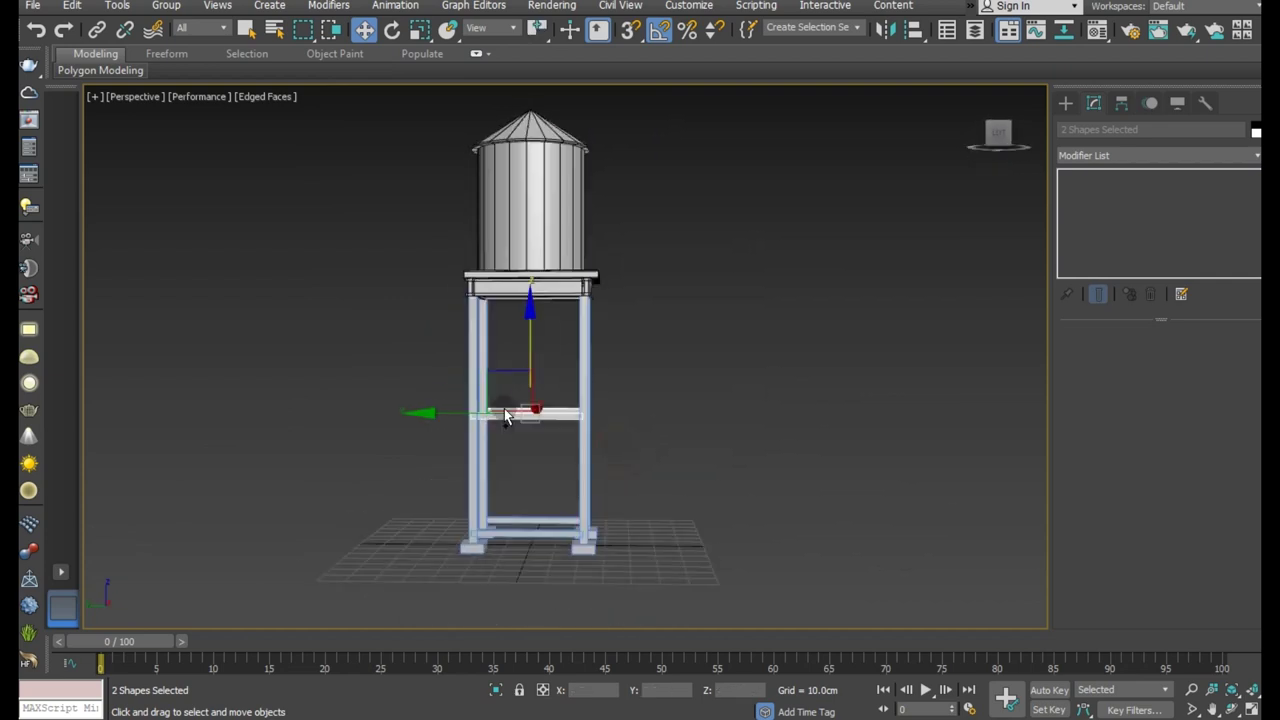
{"action": "scroll", "coordinate": [560, 440], "scroll_direction": "up", "scroll_amount": 4}
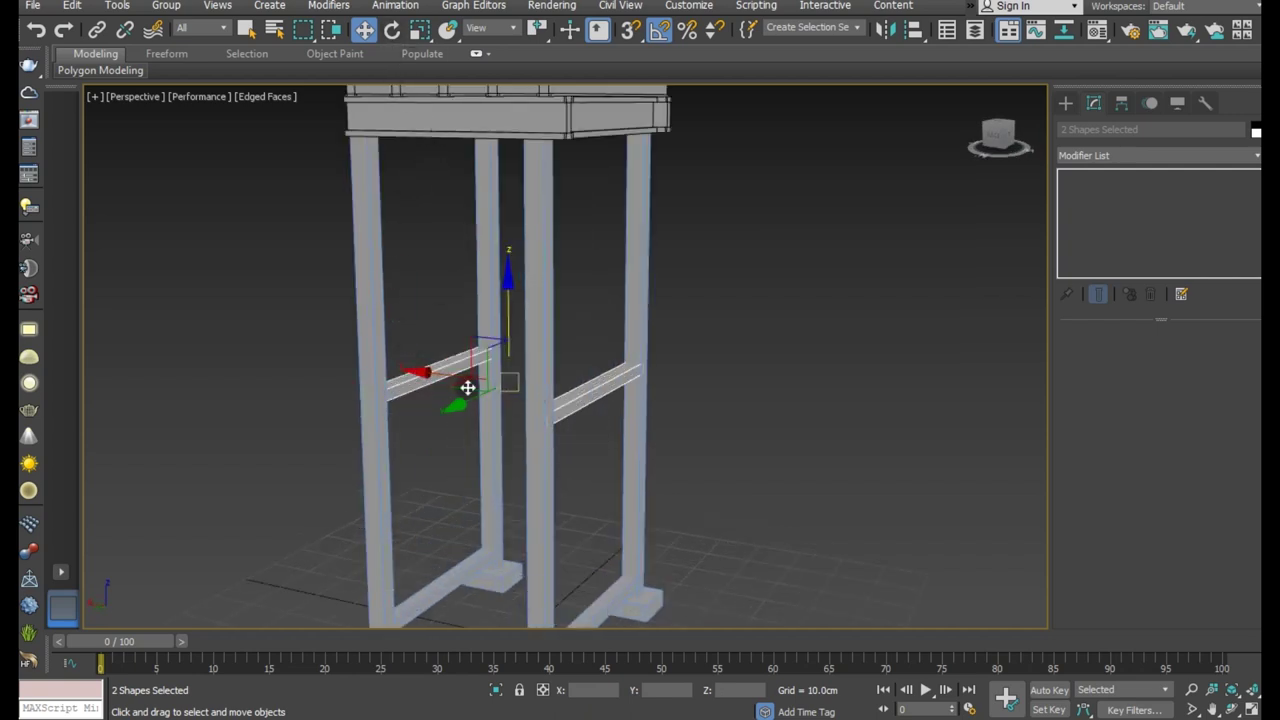
Clone a mid-height beam rotated 90° and slide it into line with the legs on an adjacent side.
{"action": "left_click", "coordinate": [573, 407]}
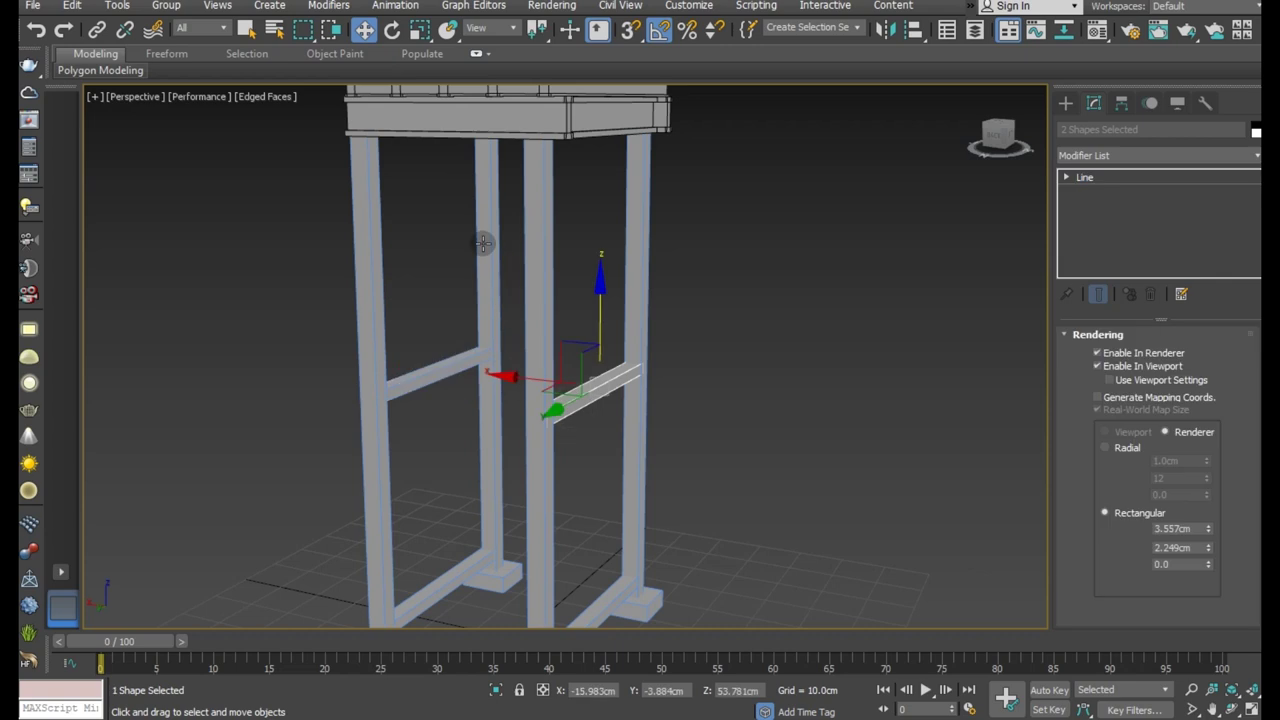
{"action": "left_click", "coordinate": [392, 29]}
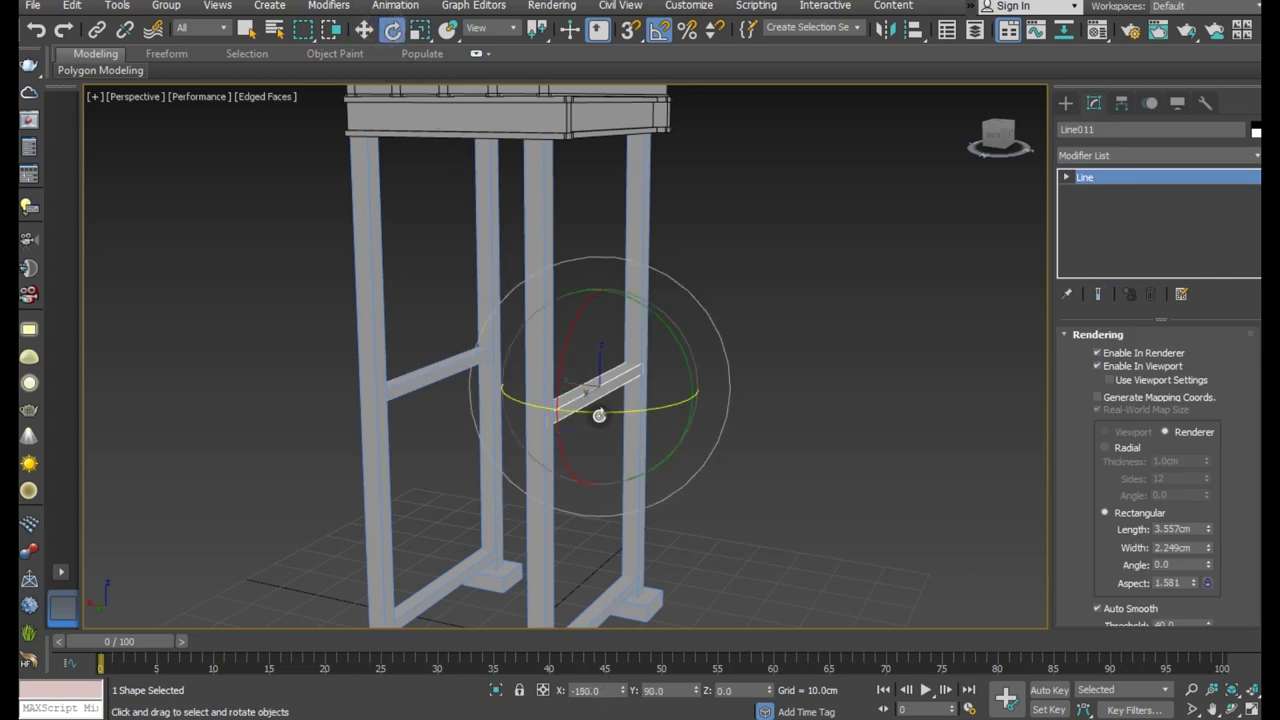
{"action": "left_click_drag", "start_coordinate": [586, 409], "coordinate": [507, 419], "text": "shift"}
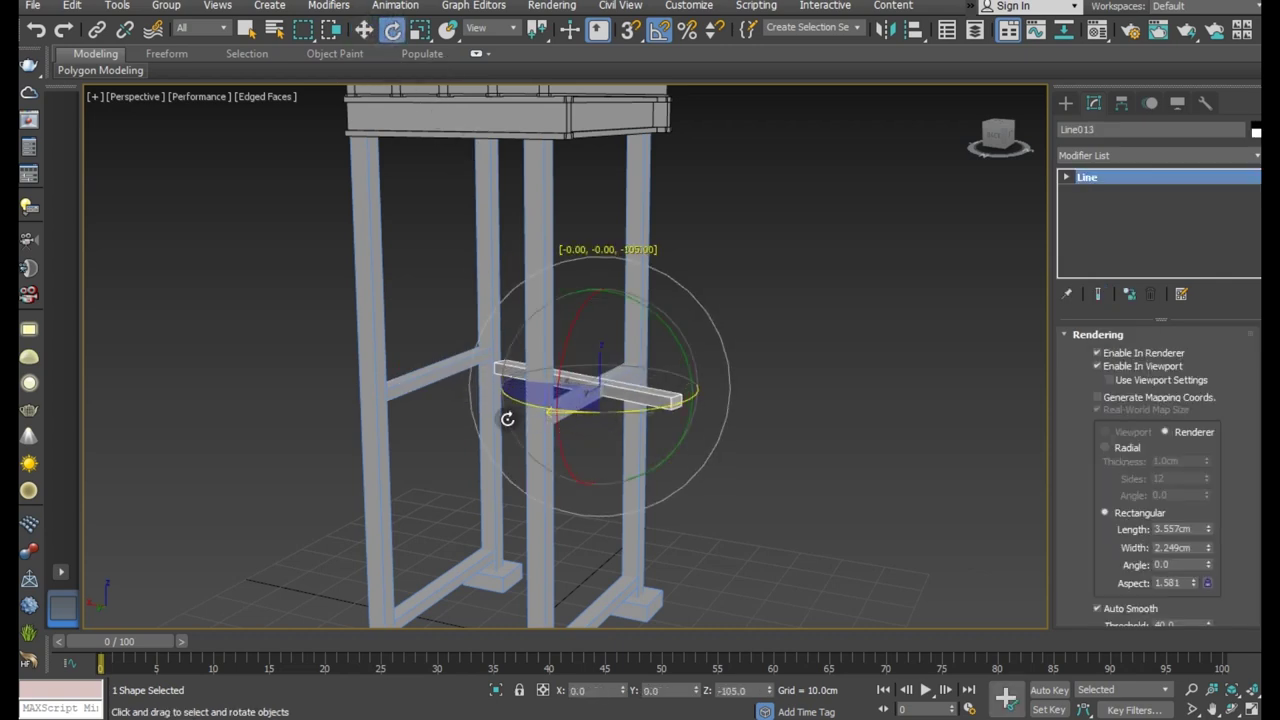
{"action": "left_click_drag", "start_coordinate": [509, 418], "coordinate": [522, 418], "text": "shift"}
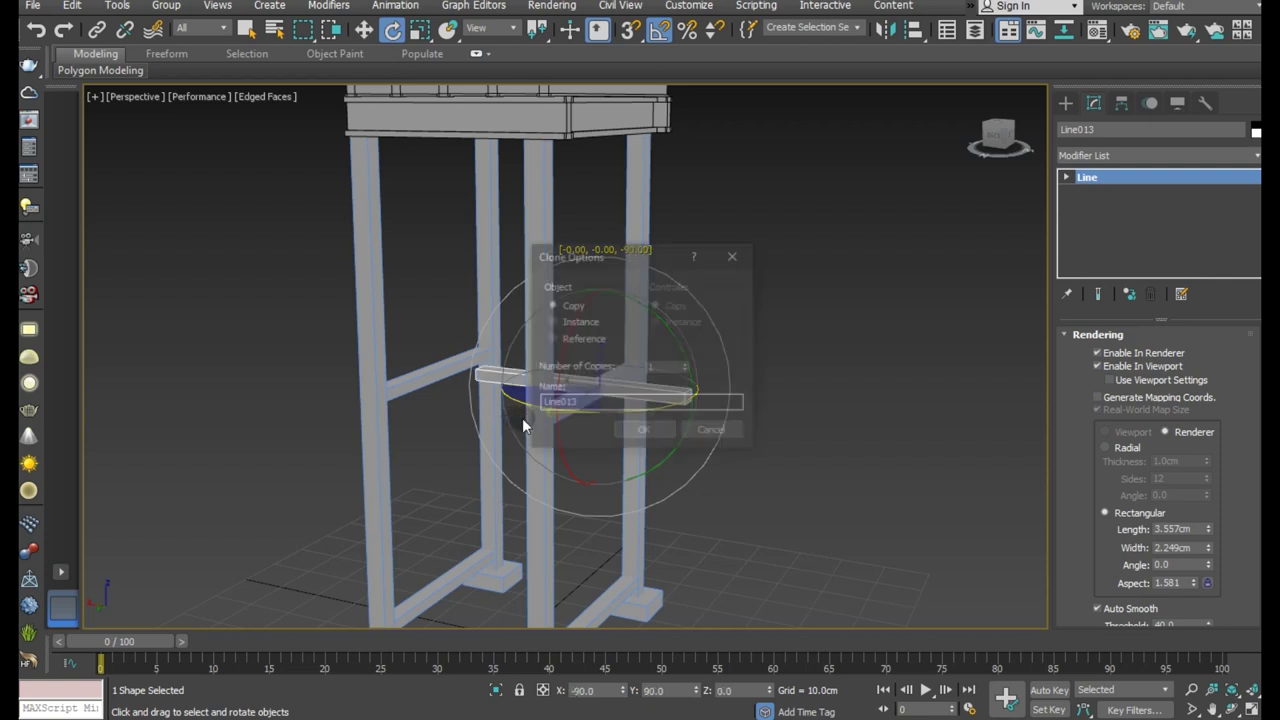
{"action": "left_click", "coordinate": [671, 432]}
{"action": "key", "text": "w"}
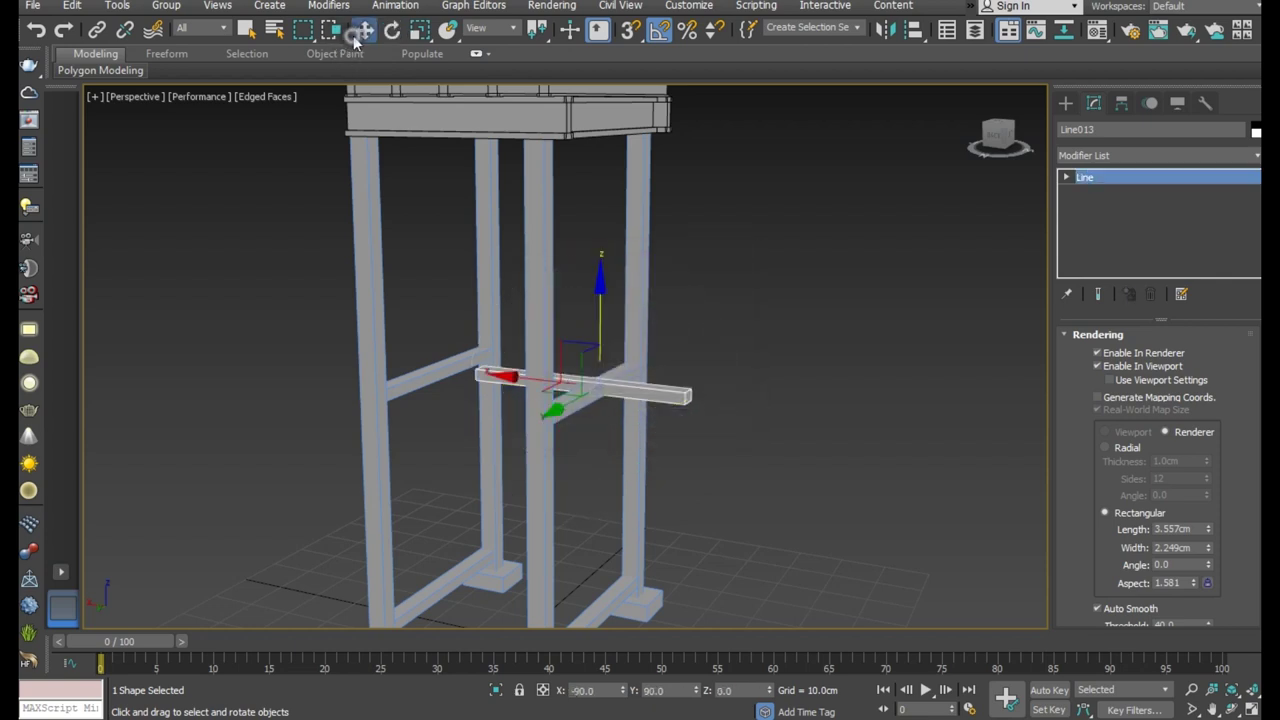
{"action": "left_click_drag", "start_coordinate": [489, 374], "coordinate": [400, 424]}
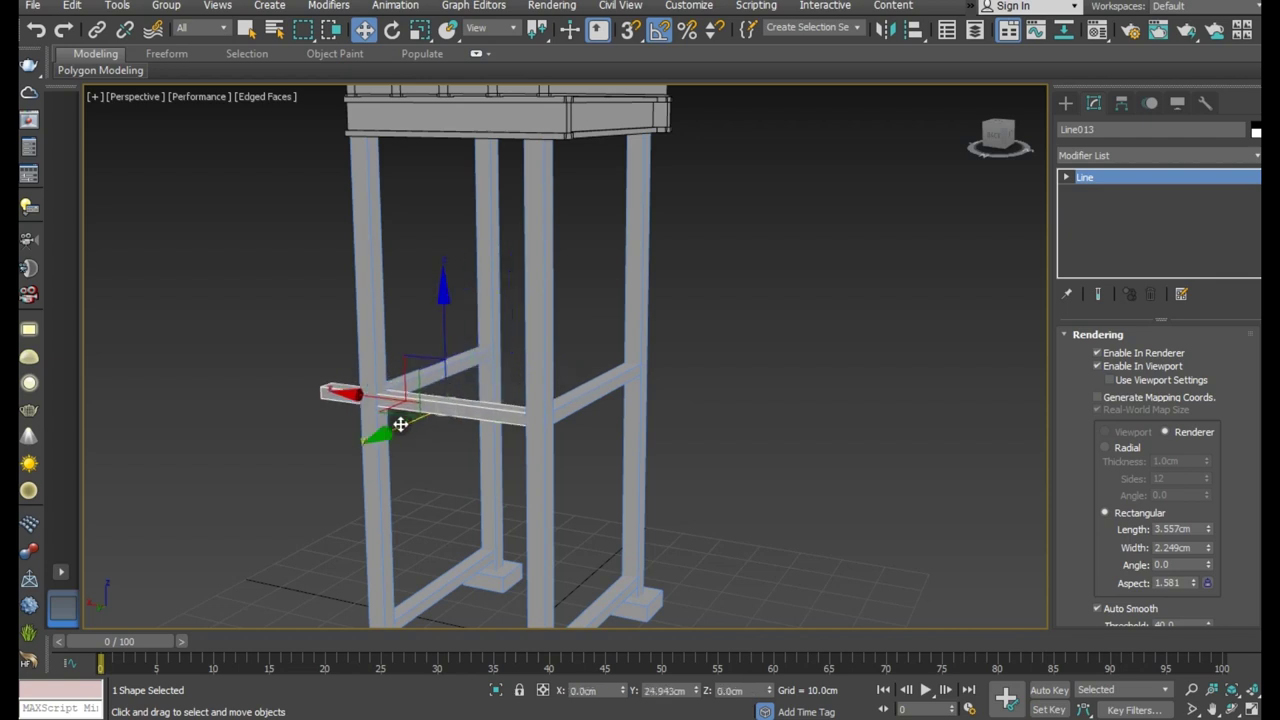
{"action": "middle_click_drag", "start_coordinate": [480, 415], "coordinate": [448, 425], "text": "alt"}
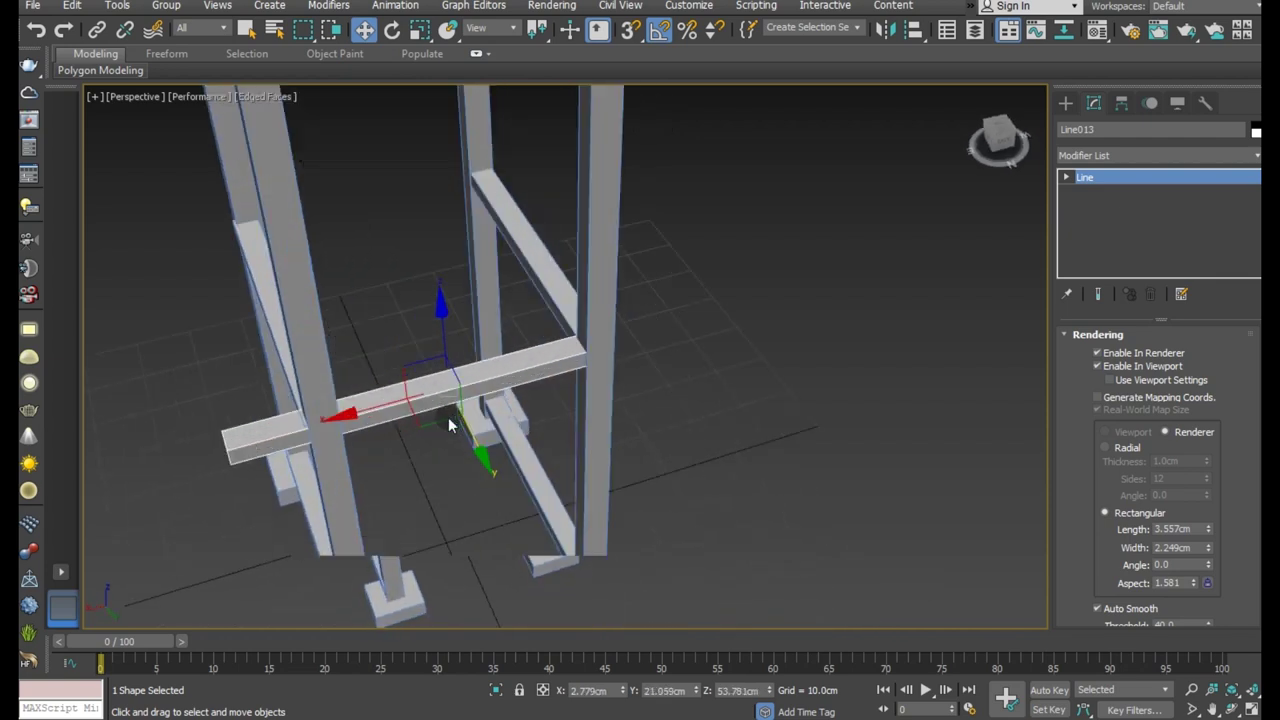
{"action": "scroll", "coordinate": [448, 425], "scroll_direction": "up", "scroll_amount": 3}
{"action": "left_click_drag", "start_coordinate": [351, 394], "coordinate": [448, 386]}
{"action": "left_click_drag", "start_coordinate": [557, 400], "coordinate": [565, 399]}
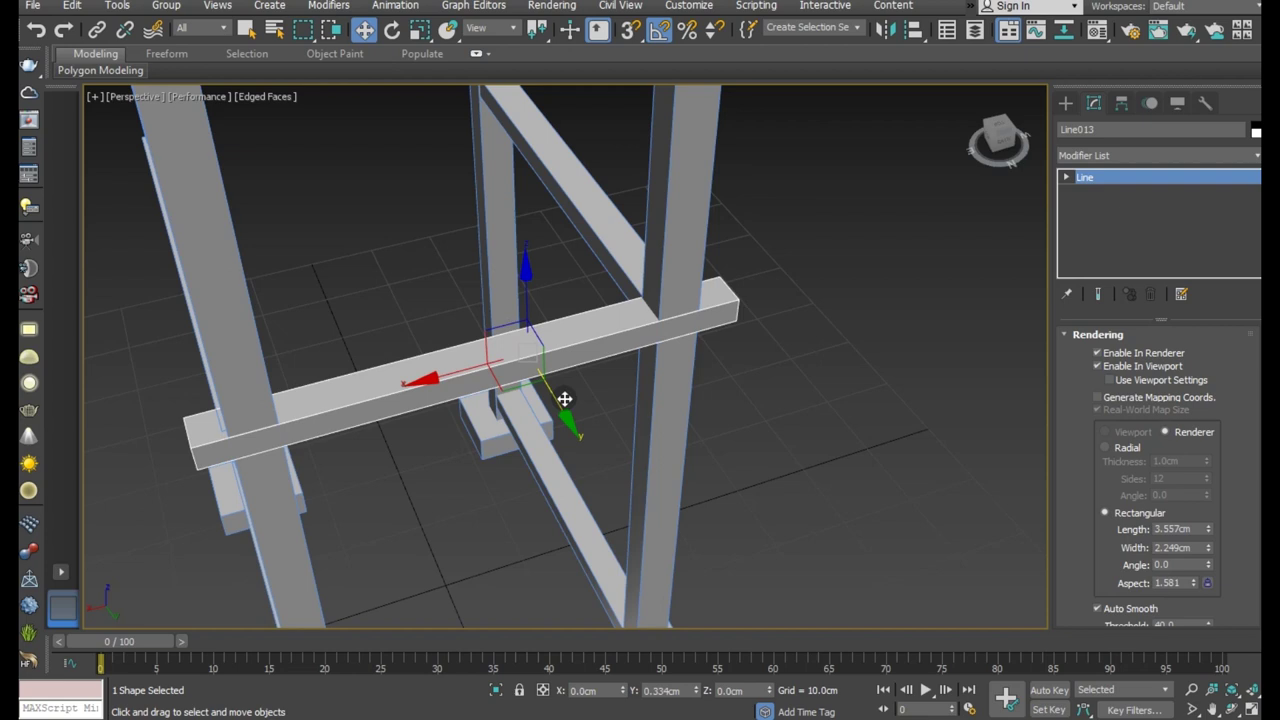
Pull both end vertices of the new beam inward so it fits between the legs.
{"action": "left_click", "coordinate": [1120, 176]}
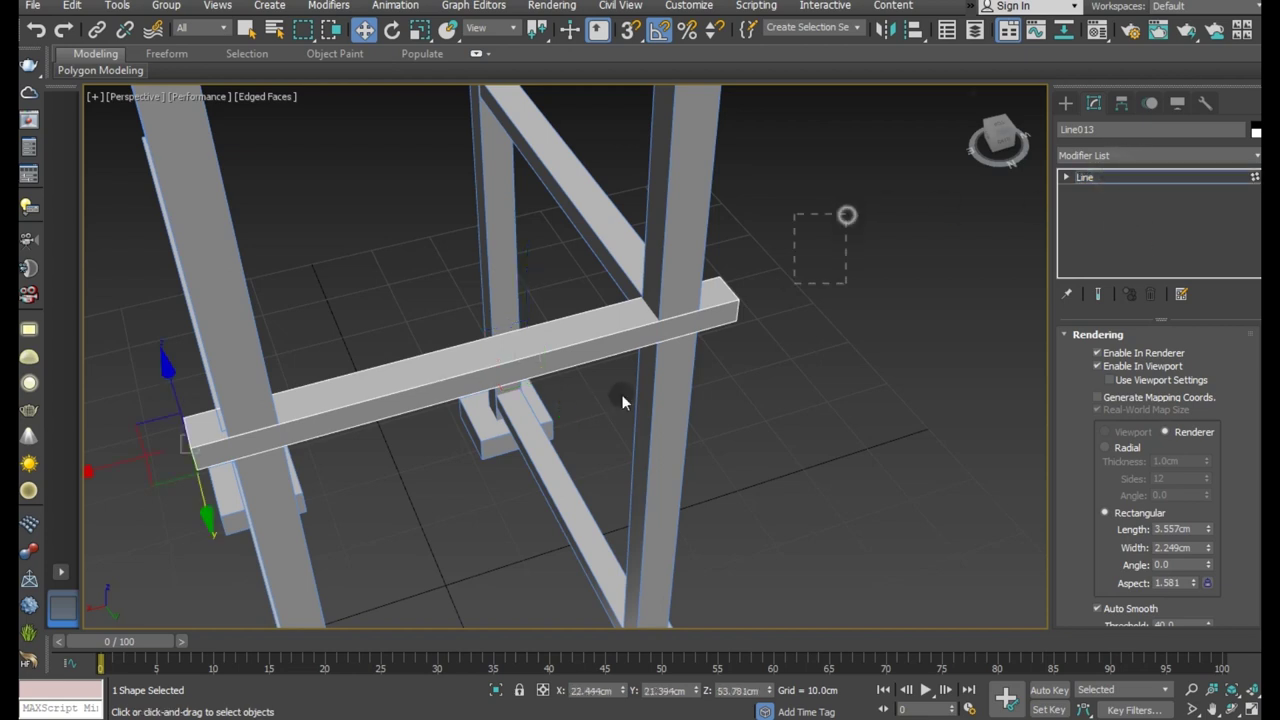
{"action": "left_click_drag", "start_coordinate": [631, 334], "coordinate": [557, 314]}
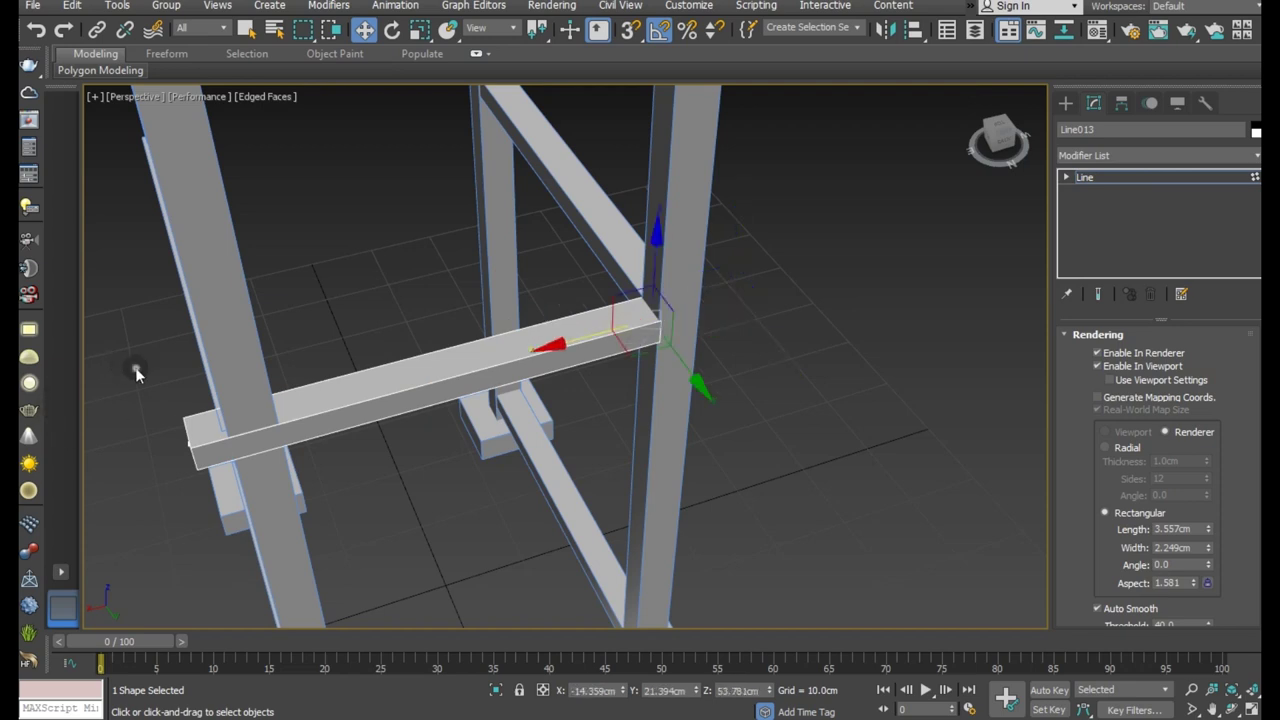
{"action": "left_click_drag", "start_coordinate": [135, 367], "coordinate": [265, 486]}
{"action": "left_click_drag", "start_coordinate": [127, 465], "coordinate": [258, 432]}
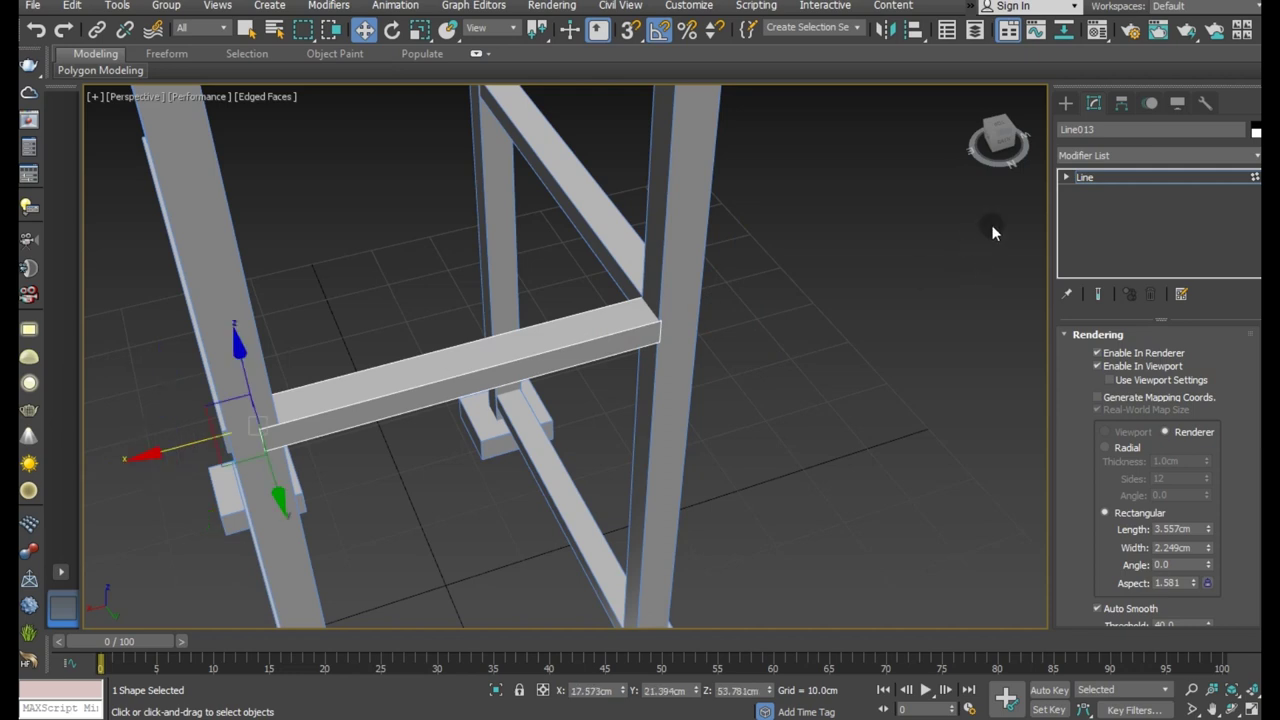
{"action": "left_click", "coordinate": [1094, 180]}
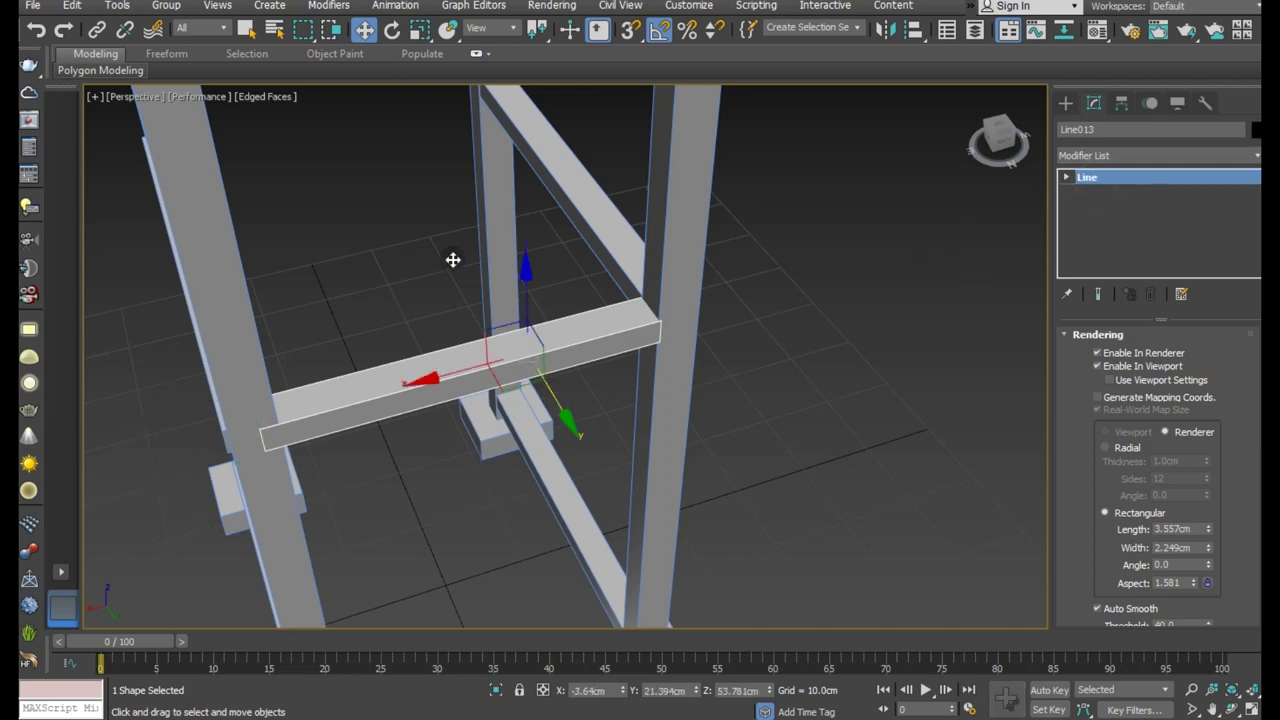
Copy the trimmed beam to the opposite side of the leg frame.
{"action": "left_click_drag", "start_coordinate": [453, 260], "coordinate": [372, 160], "text": "shift"}
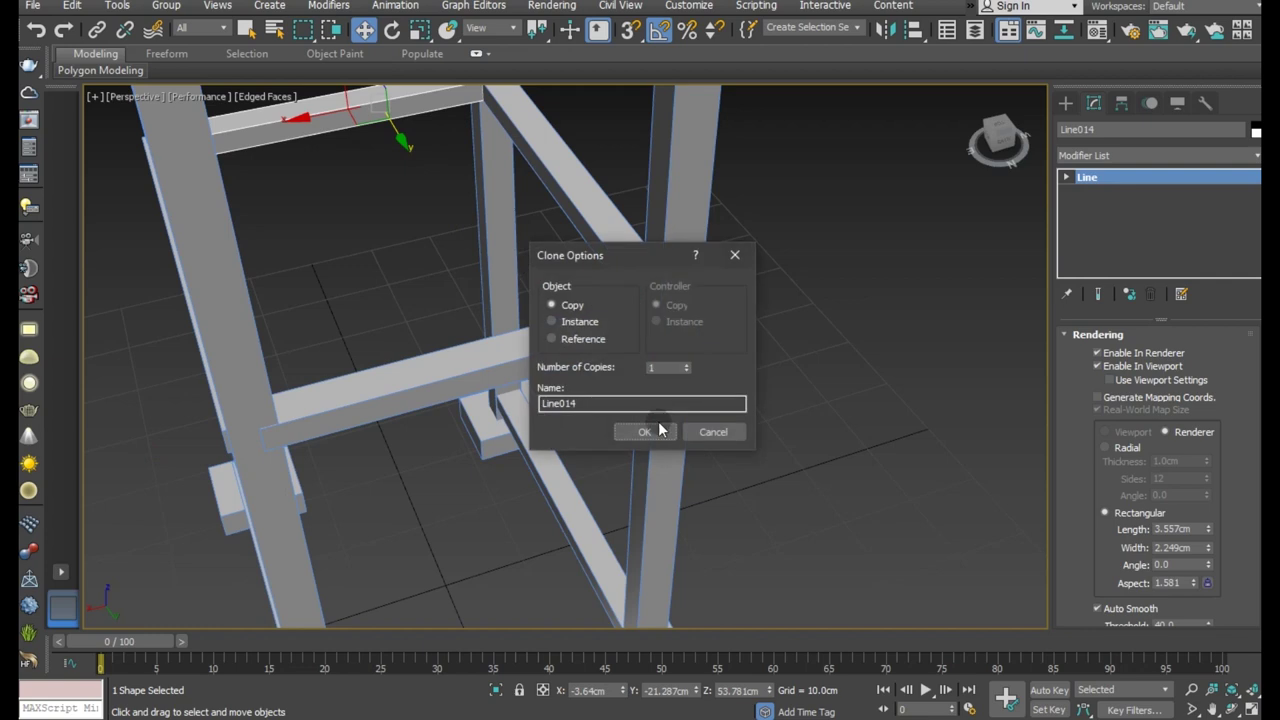
{"action": "left_click", "coordinate": [644, 432]}
{"action": "mouse_move", "coordinate": [640, 445]}
{"action": "middle_mouse_down", "text": "alt"}
{"action": "mouse_move", "coordinate": [700, 478]}
{"action": "mouse_move", "coordinate": [877, 477]}
{"action": "mouse_move", "coordinate": [826, 469]}
{"action": "mouse_move", "coordinate": [781, 484]}
{"action": "middle_mouse_up", "text": "alt"}
{"action": "scroll", "coordinate": [700, 478], "scroll_direction": "up", "scroll_amount": 2}
{"action": "scroll", "coordinate": [700, 478], "scroll_direction": "down", "scroll_amount": 2}
{"action": "middle_click_drag", "start_coordinate": [563, 257], "coordinate": [525, 231], "text": "alt"}
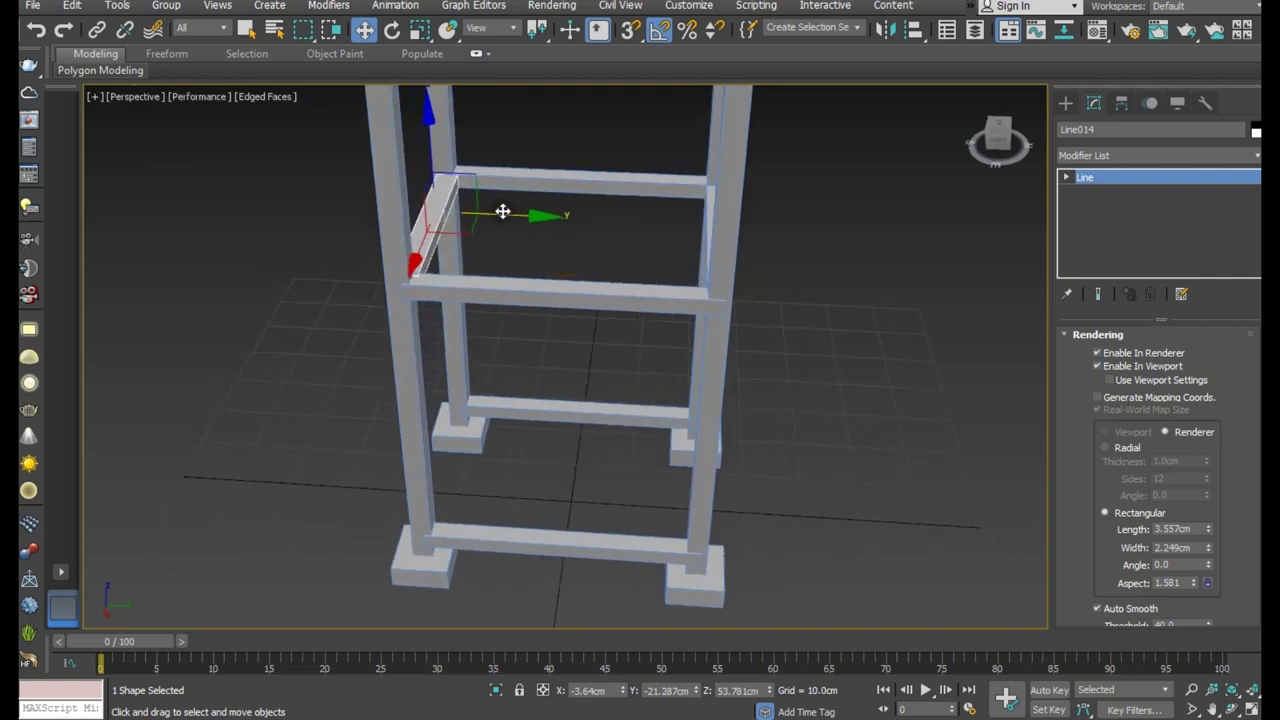
{"action": "left_click_drag", "start_coordinate": [498, 211], "coordinate": [500, 212]}
Copy both side beams down to sit just above the feet.
{"action": "mouse_move", "coordinate": [743, 366]}
{"action": "middle_mouse_down", "text": "alt"}
{"action": "mouse_move", "coordinate": [689, 350]}
{"action": "mouse_move", "coordinate": [557, 265]}
{"action": "middle_mouse_up", "text": "alt"}
{"action": "left_click", "coordinate": [631, 313], "text": "ctrl"}
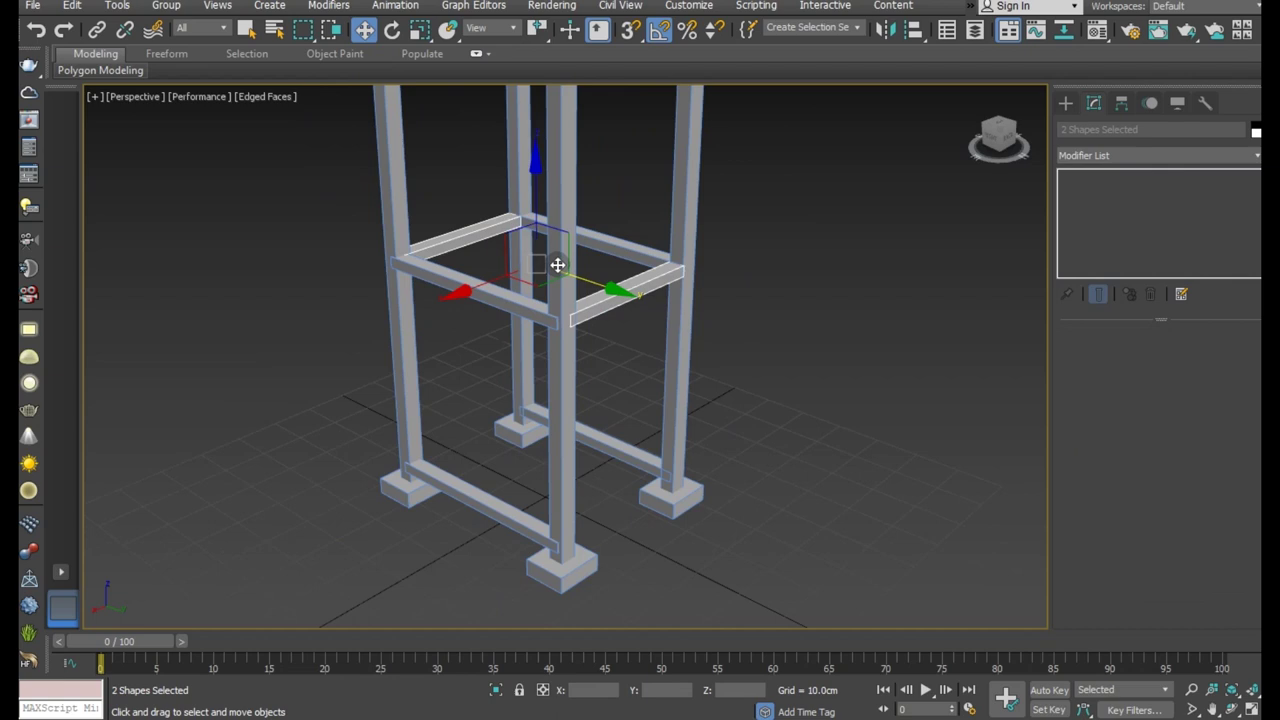
{"action": "left_click_drag", "start_coordinate": [528, 205], "coordinate": [577, 430]}
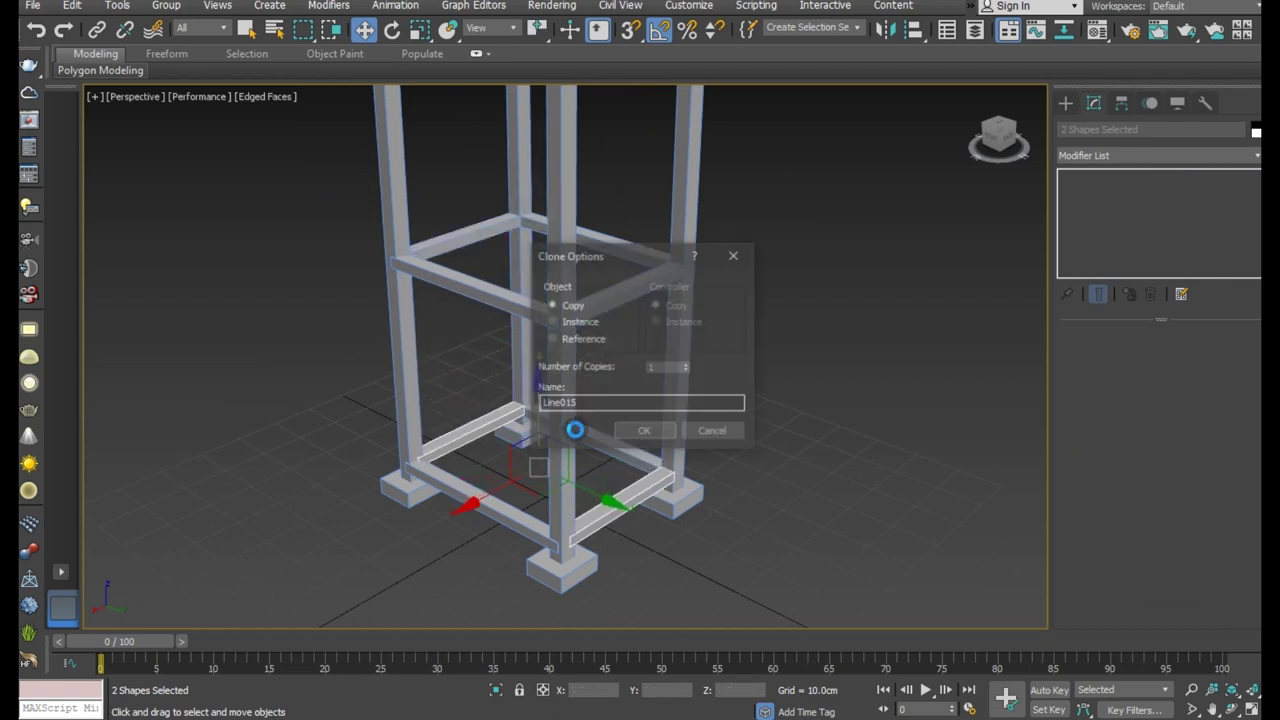
{"action": "left_click", "coordinate": [652, 430]}
In the Front view, draw a three-point line from tank corner via mid beam to foot corner.
{"action": "key", "text": "f"}
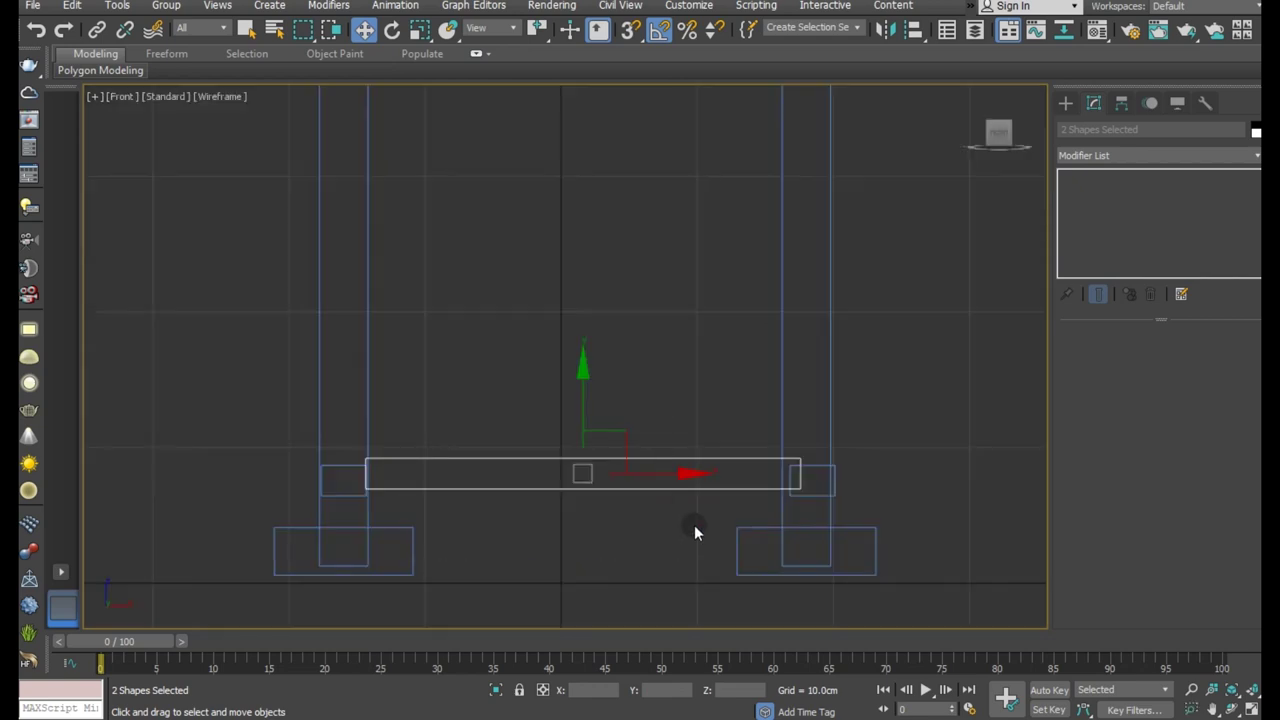
{"action": "left_click", "coordinate": [659, 570]}
{"action": "scroll", "coordinate": [657, 563], "scroll_direction": "down", "scroll_amount": 5}
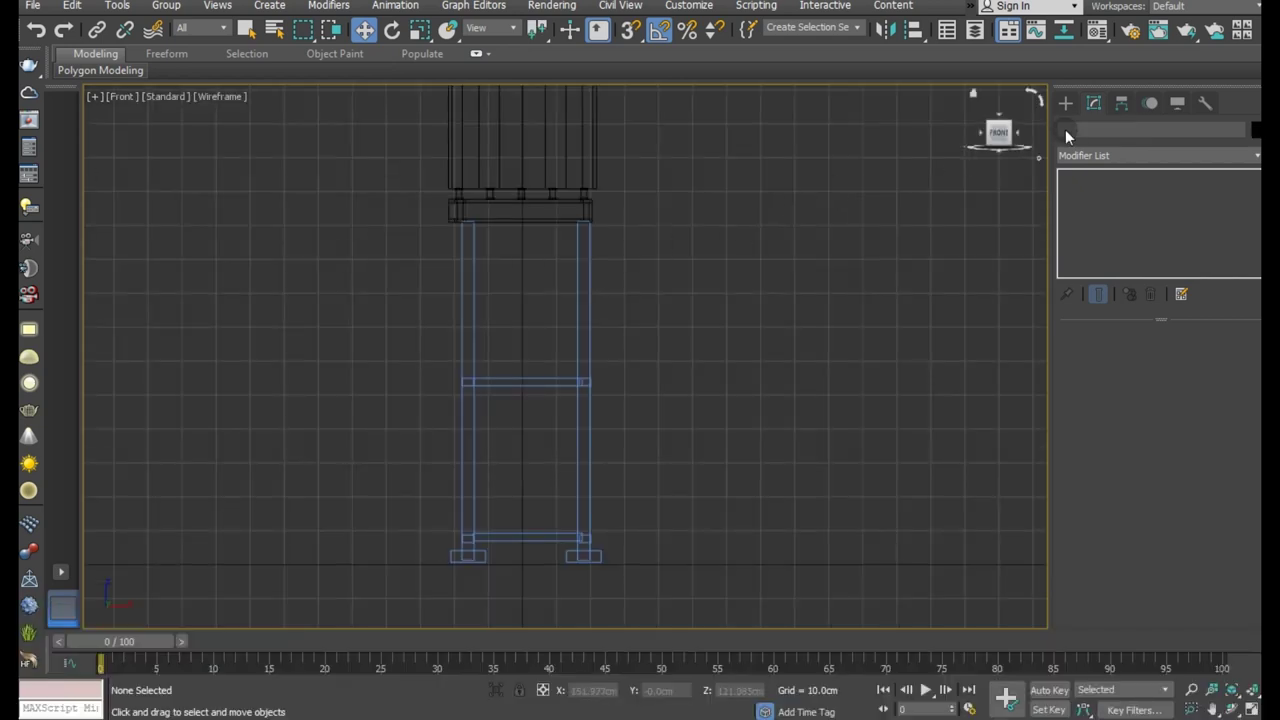
{"action": "left_click", "coordinate": [1064, 104]}
{"action": "left_click", "coordinate": [1100, 216]}
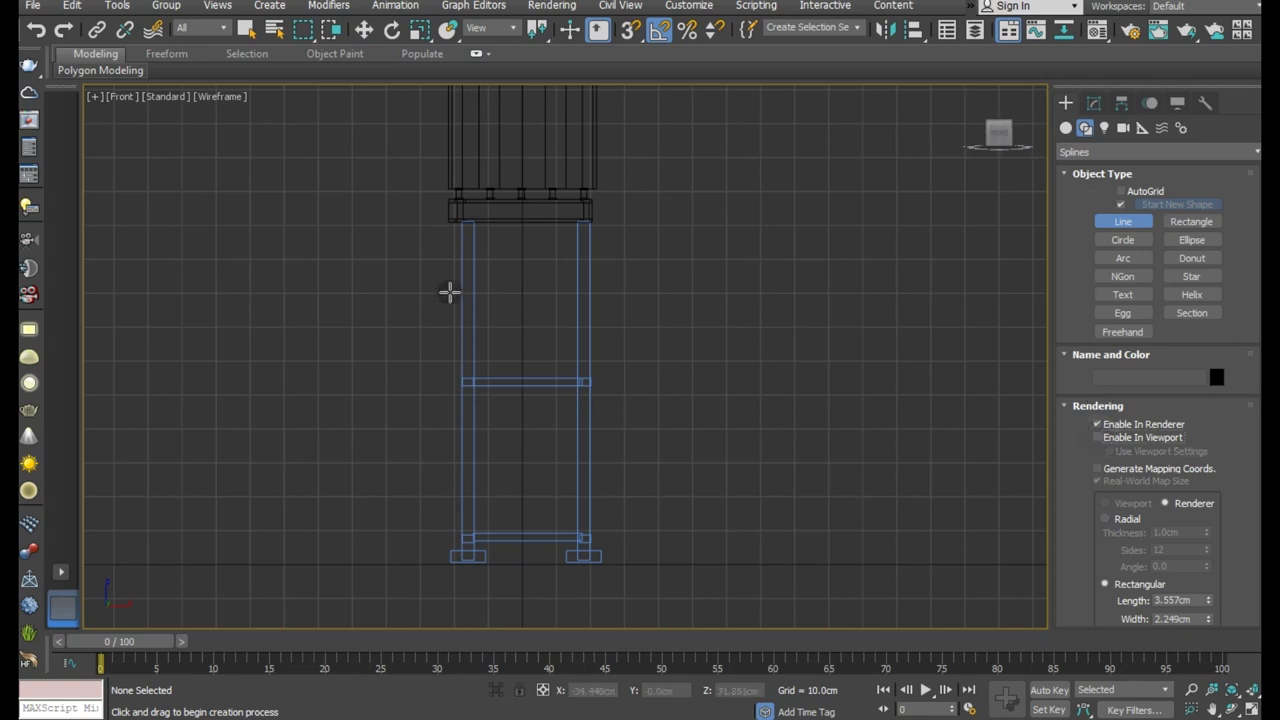
{"action": "left_click", "coordinate": [583, 220]}
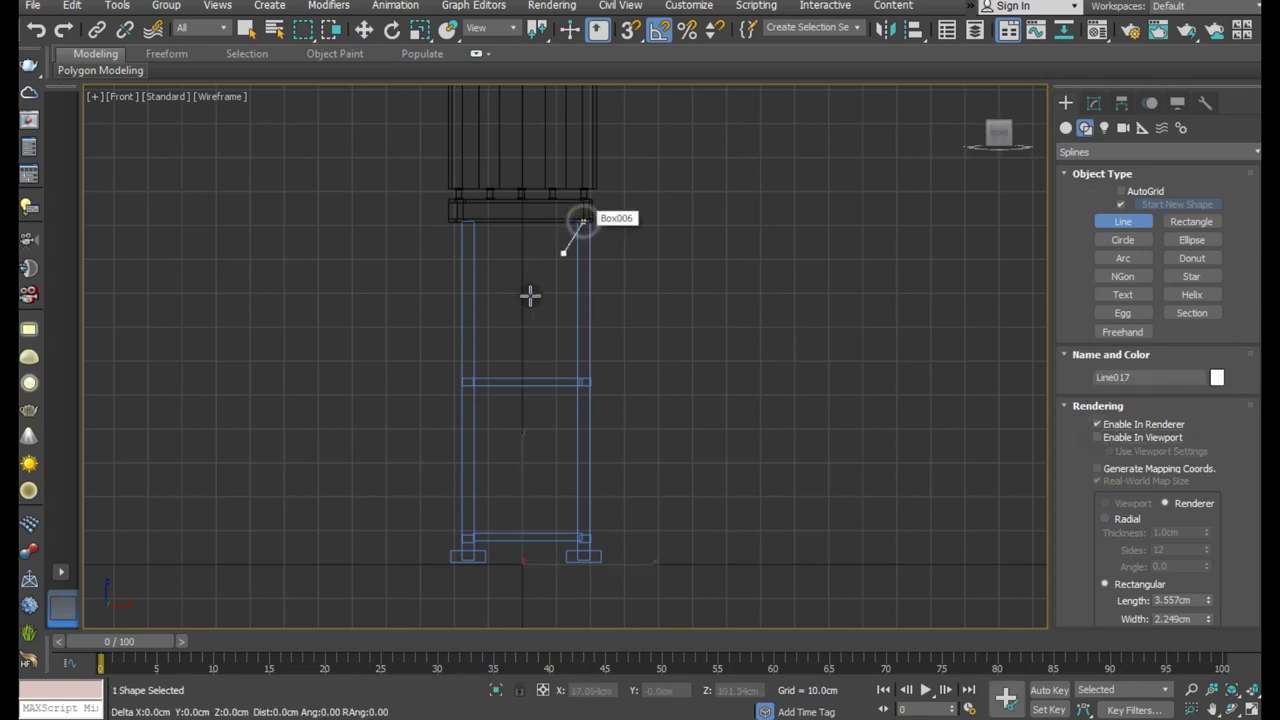
{"action": "left_click", "coordinate": [469, 381]}
{"action": "left_click", "coordinate": [579, 538]}
{"action": "right_click", "coordinate": [630, 420]}
{"action": "right_click", "coordinate": [646, 382]}
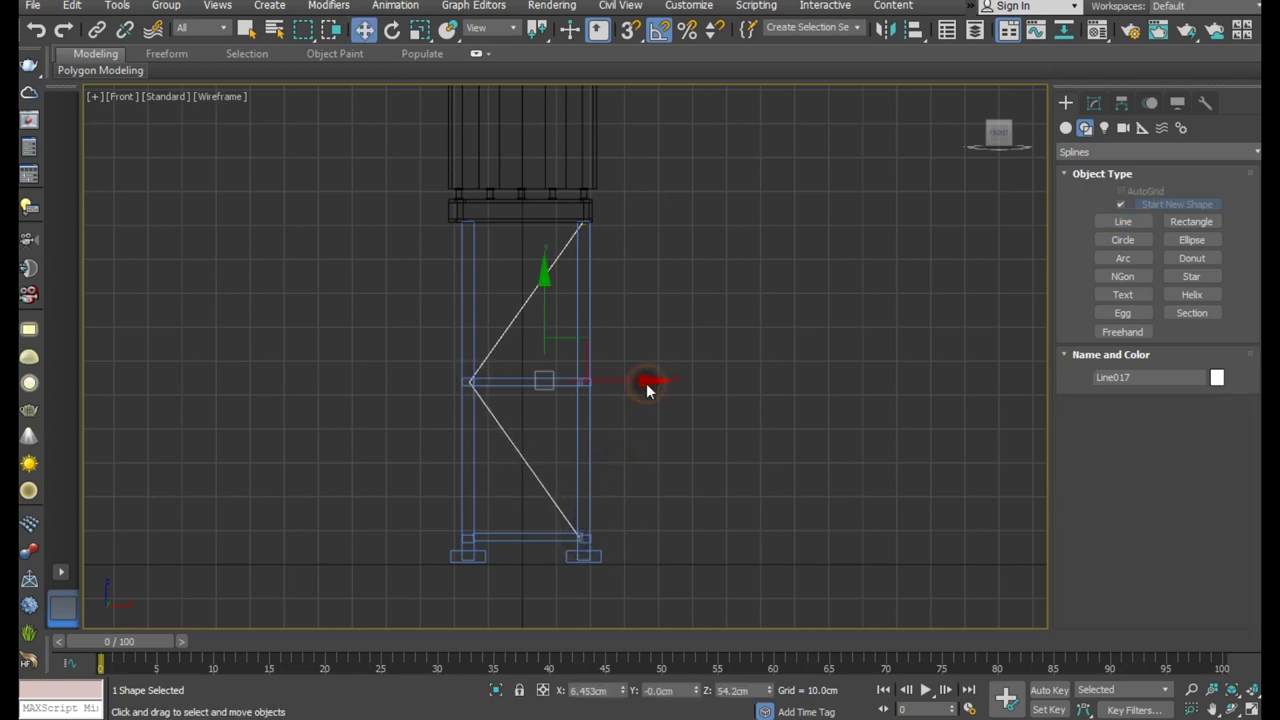
{"action": "key", "text": "p"}
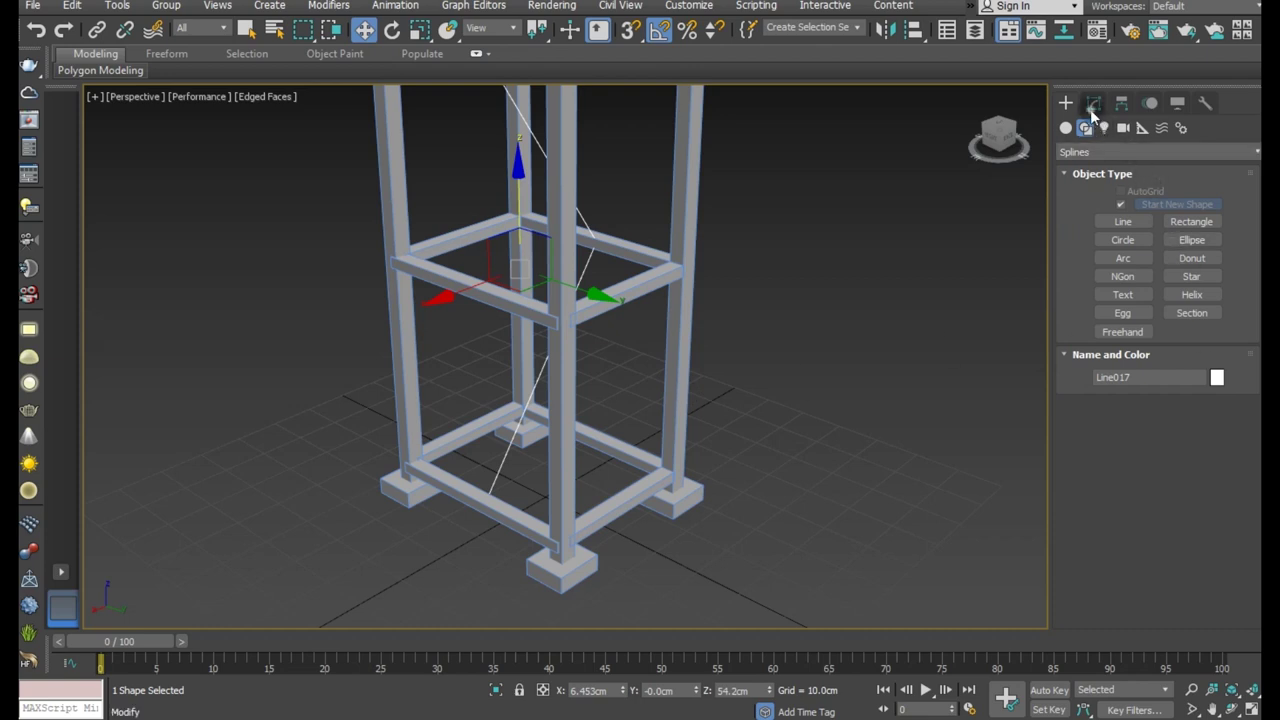
{"action": "left_click", "coordinate": [1093, 104]}
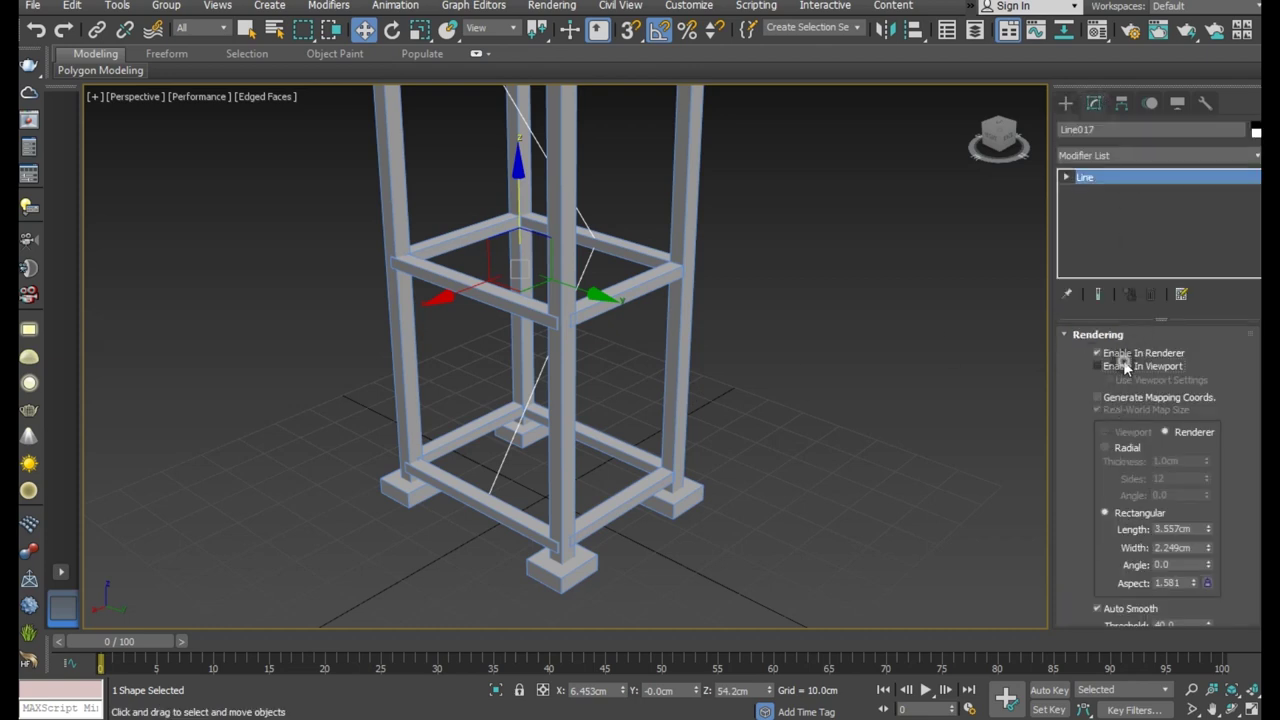
Render the line as a rectangular brace, 2.241 × 2.069 cm, aligned with the leg frame.
{"action": "left_click", "coordinate": [1125, 367]}
{"action": "left_click_drag", "start_coordinate": [573, 287], "coordinate": [651, 308]}
{"action": "scroll", "coordinate": [665, 275], "scroll_direction": "up", "scroll_amount": 4}
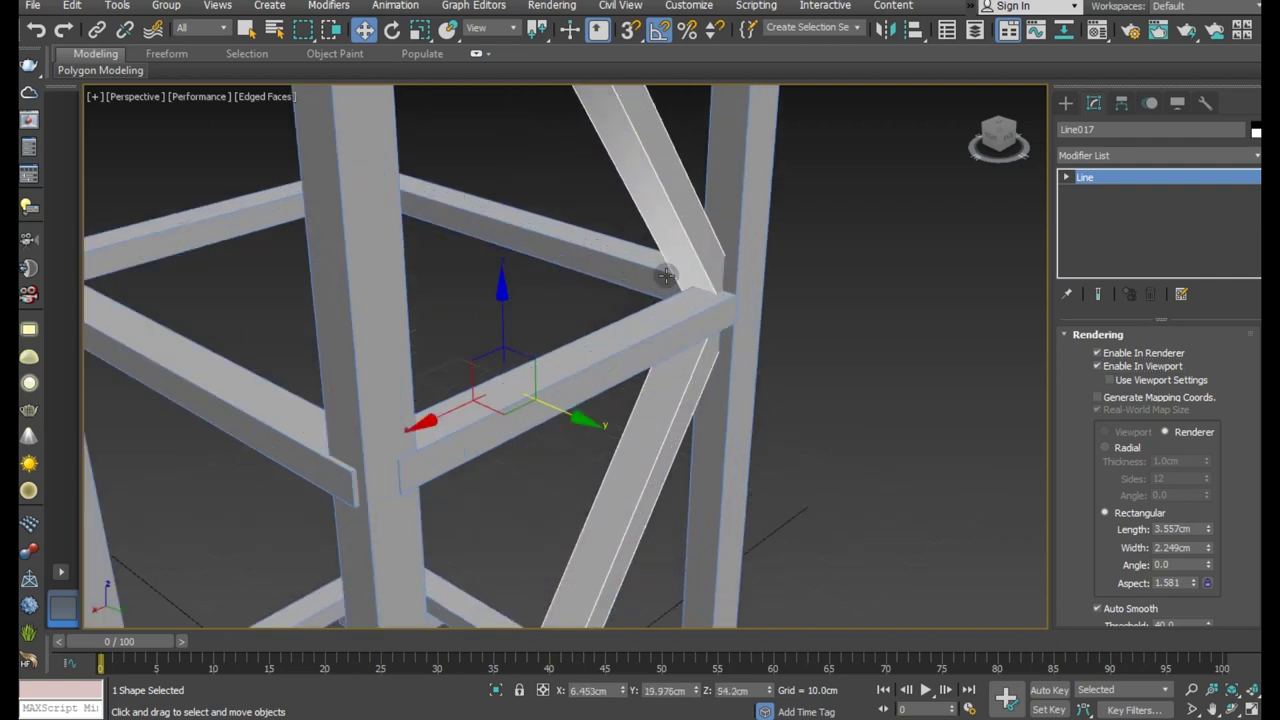
{"action": "mouse_move", "coordinate": [690, 313]}
{"action": "middle_mouse_down", "text": "alt"}
{"action": "mouse_move", "coordinate": [814, 331]}
{"action": "mouse_move", "coordinate": [716, 374]}
{"action": "middle_mouse_up", "text": "alt"}
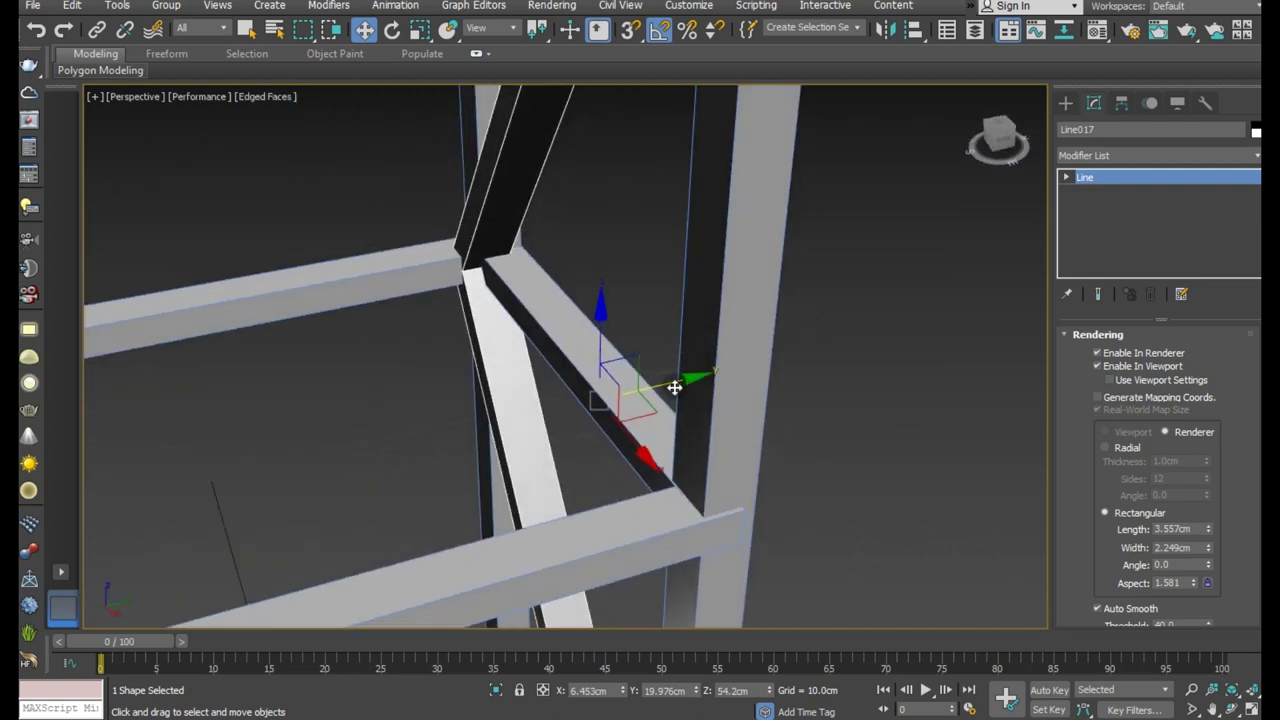
{"action": "mouse_move", "coordinate": [677, 384]}
{"action": "left_mouse_down"}
{"action": "mouse_move", "coordinate": [703, 374]}
{"action": "mouse_move", "coordinate": [772, 388]}
{"action": "left_mouse_up"}
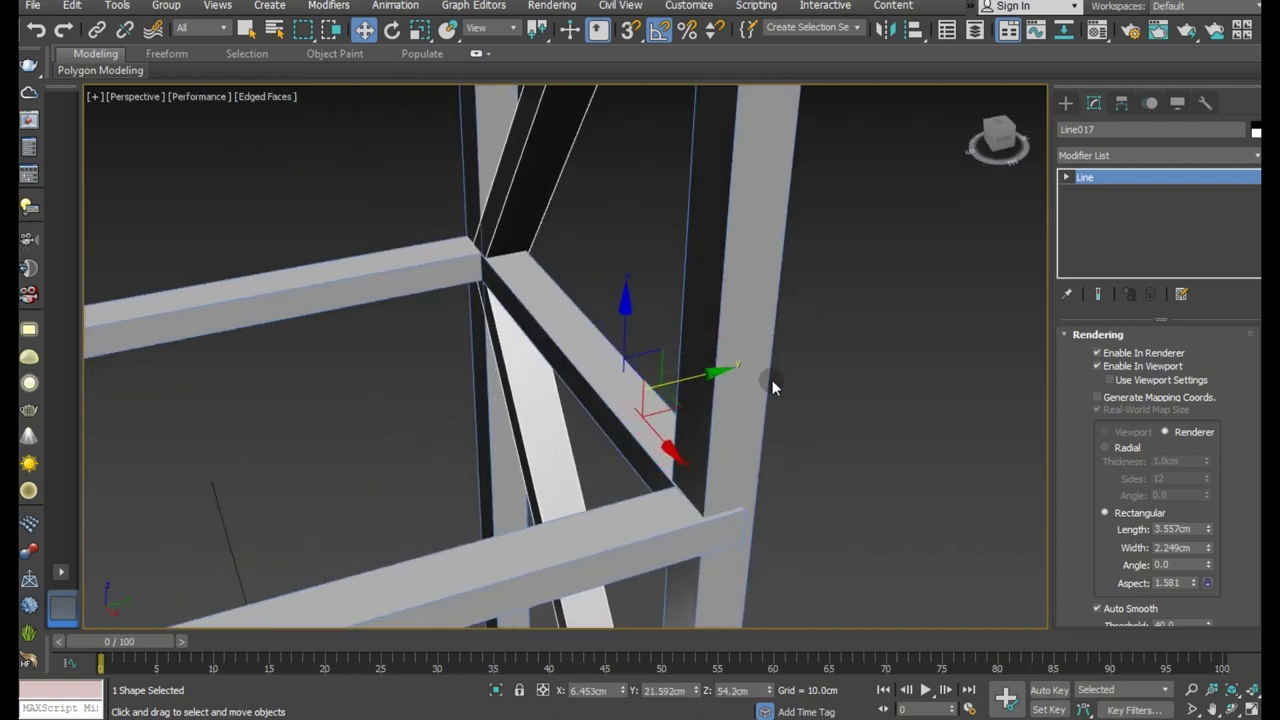
{"action": "mouse_move", "coordinate": [1210, 547]}
{"action": "left_mouse_down"}
{"action": "mouse_move", "coordinate": [1218, 560]}
{"action": "mouse_move", "coordinate": [1210, 548]}
{"action": "left_mouse_up"}
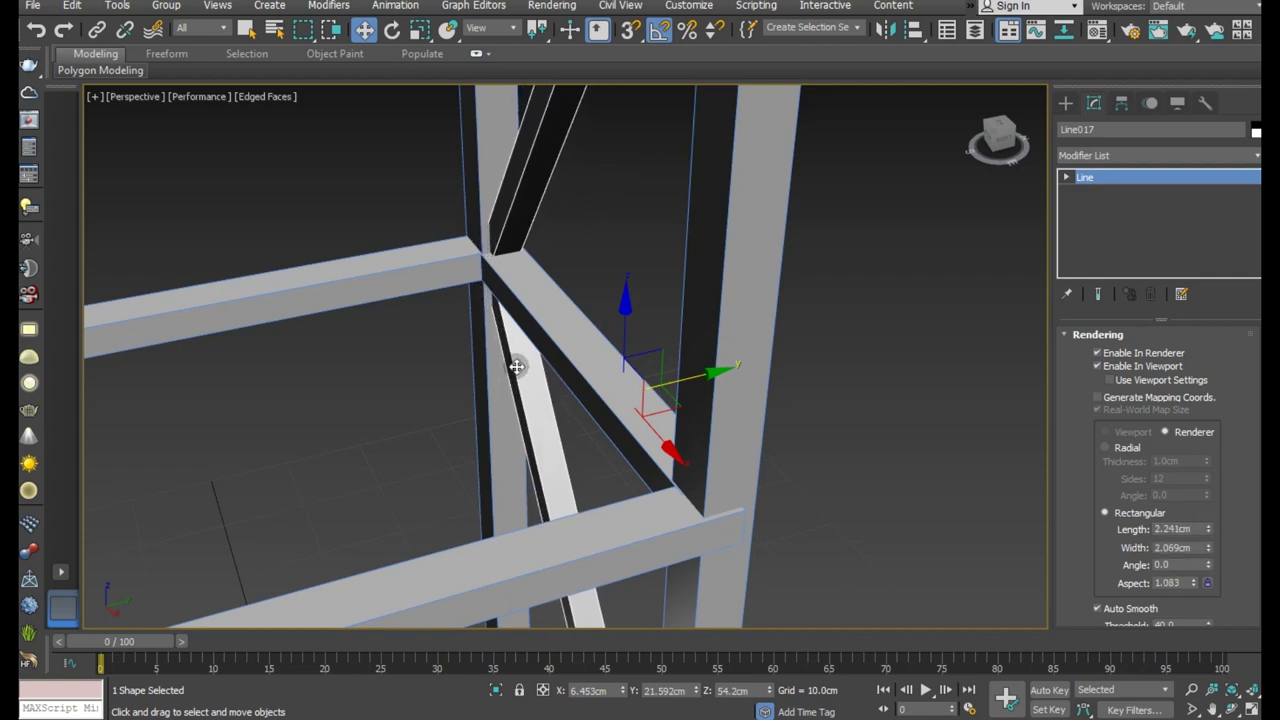
{"action": "scroll", "coordinate": [510, 330], "scroll_direction": "down", "scroll_amount": 5}
{"action": "mouse_move", "coordinate": [655, 390]}
{"action": "middle_mouse_down", "text": "alt"}
{"action": "mouse_move", "coordinate": [607, 393]}
{"action": "mouse_move", "coordinate": [611, 359]}
{"action": "middle_mouse_up", "text": "alt"}
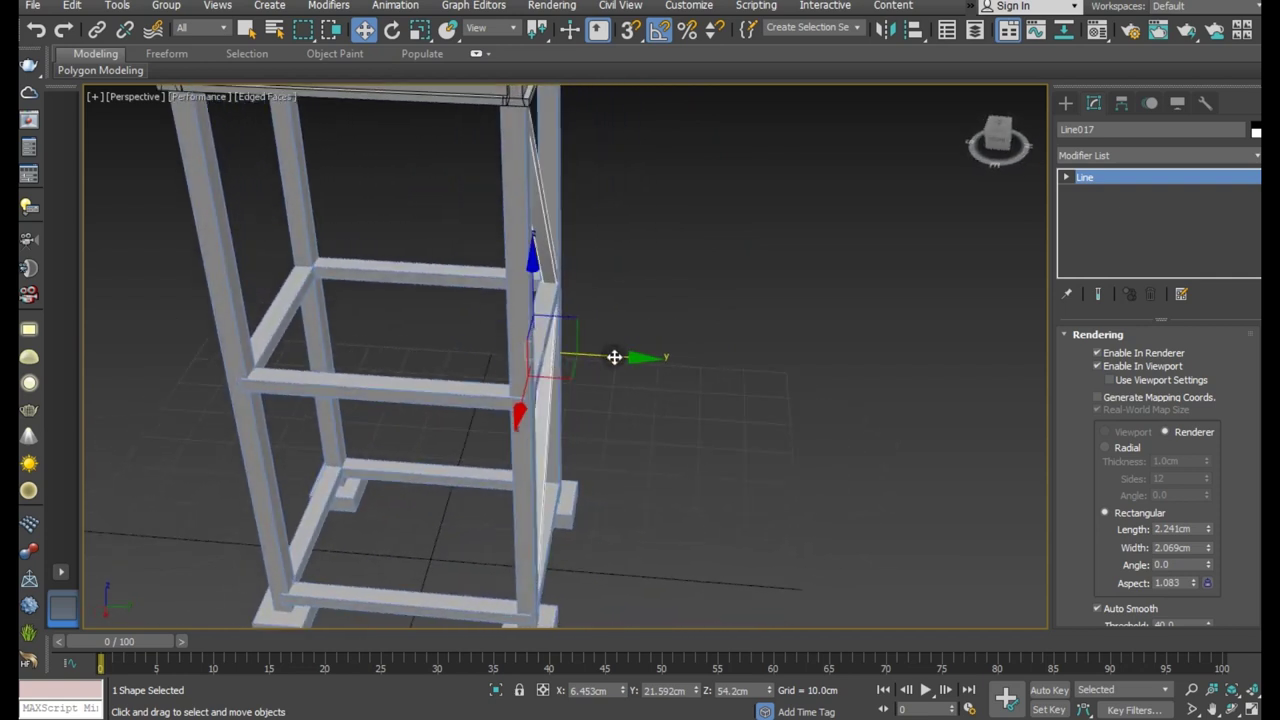
Copy the brace across to the opposite side of the tower.
{"action": "left_click_drag", "start_coordinate": [613, 357], "coordinate": [350, 313], "text": "shift"}
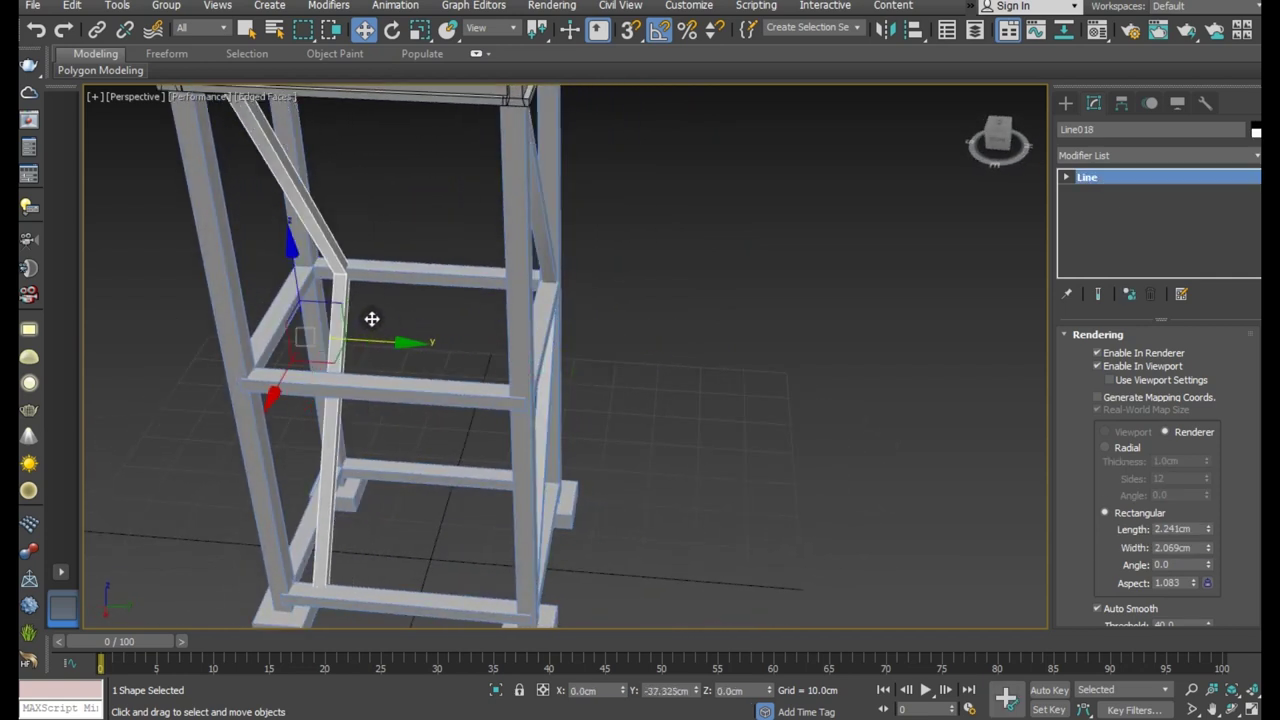
{"action": "left_click_drag", "start_coordinate": [350, 313], "coordinate": [335, 309], "text": "shift"}
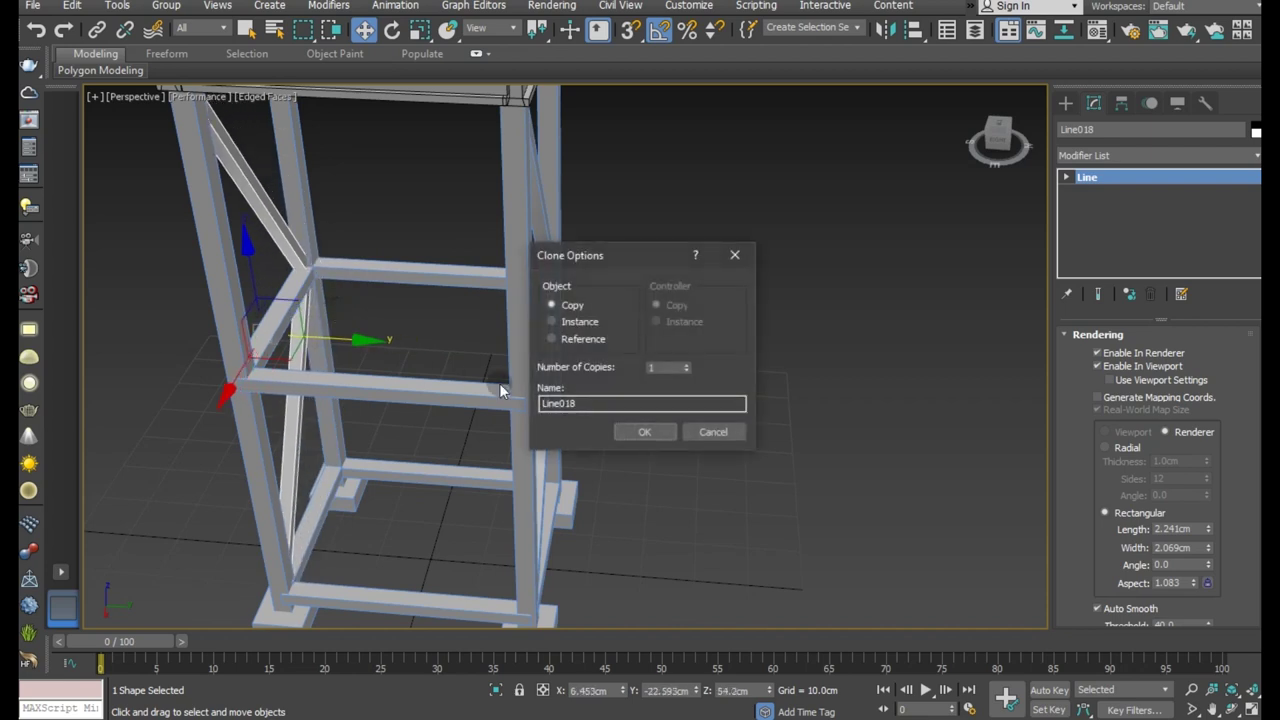
{"action": "left_click", "coordinate": [643, 431]}
{"action": "mouse_move", "coordinate": [587, 389]}
{"action": "middle_mouse_down", "text": "alt"}
{"action": "mouse_move", "coordinate": [481, 380]}
{"action": "mouse_move", "coordinate": [468, 353]}
{"action": "middle_mouse_up", "text": "alt"}
{"action": "scroll", "coordinate": [468, 353], "scroll_direction": "down", "scroll_amount": 5}
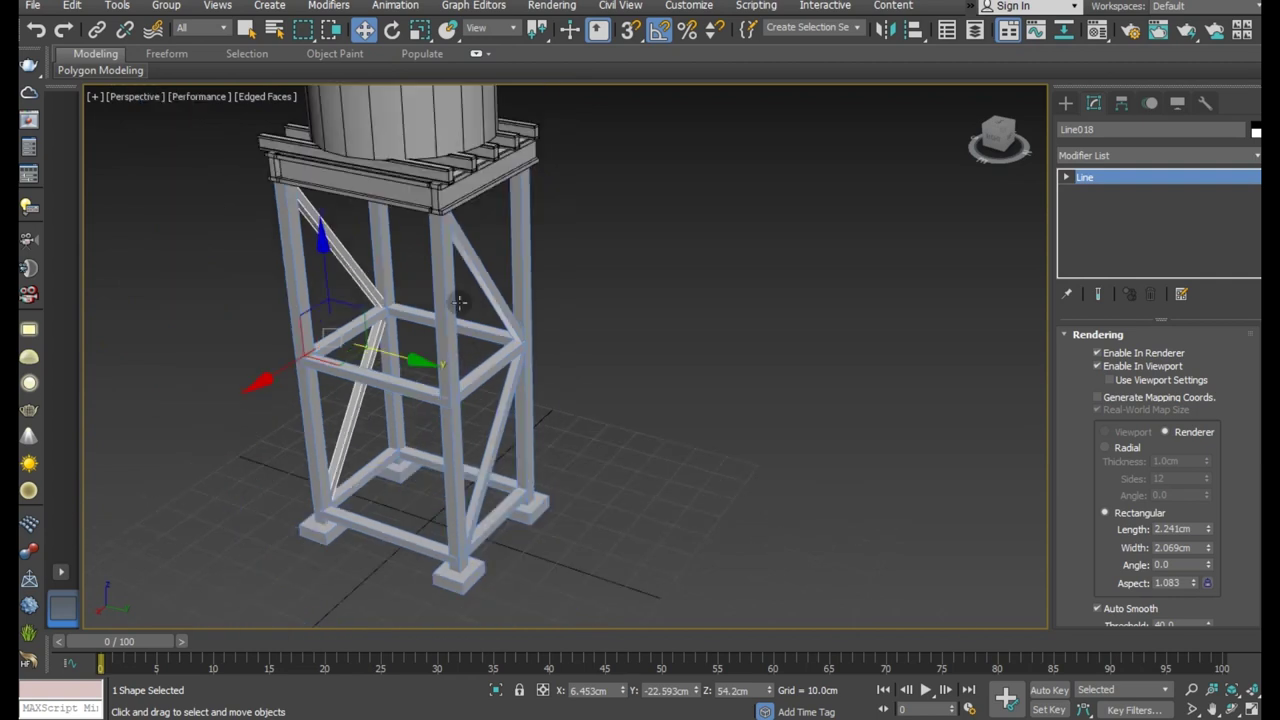
{"action": "left_click", "coordinate": [392, 29]}
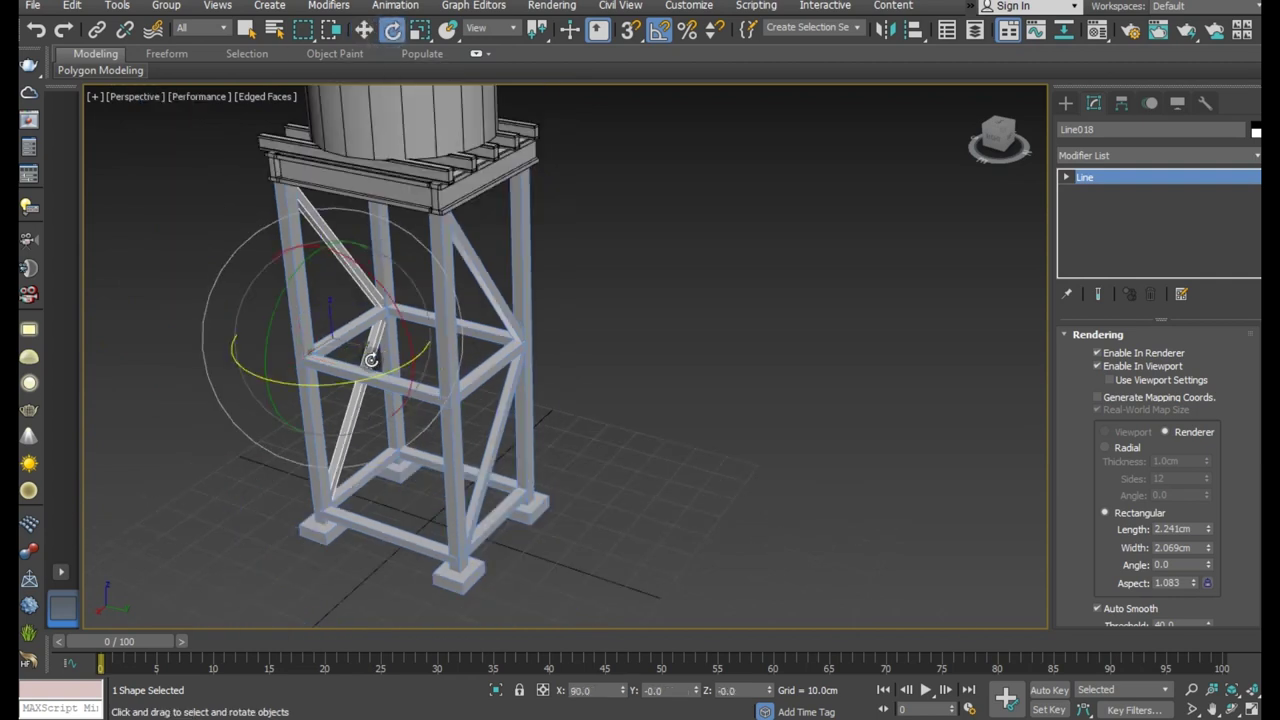
Clone the diagonal brace rotated 90° and move the copy into the leg frame to form an X.
{"action": "left_click_drag", "start_coordinate": [330, 386], "coordinate": [378, 377], "text": "shift"}
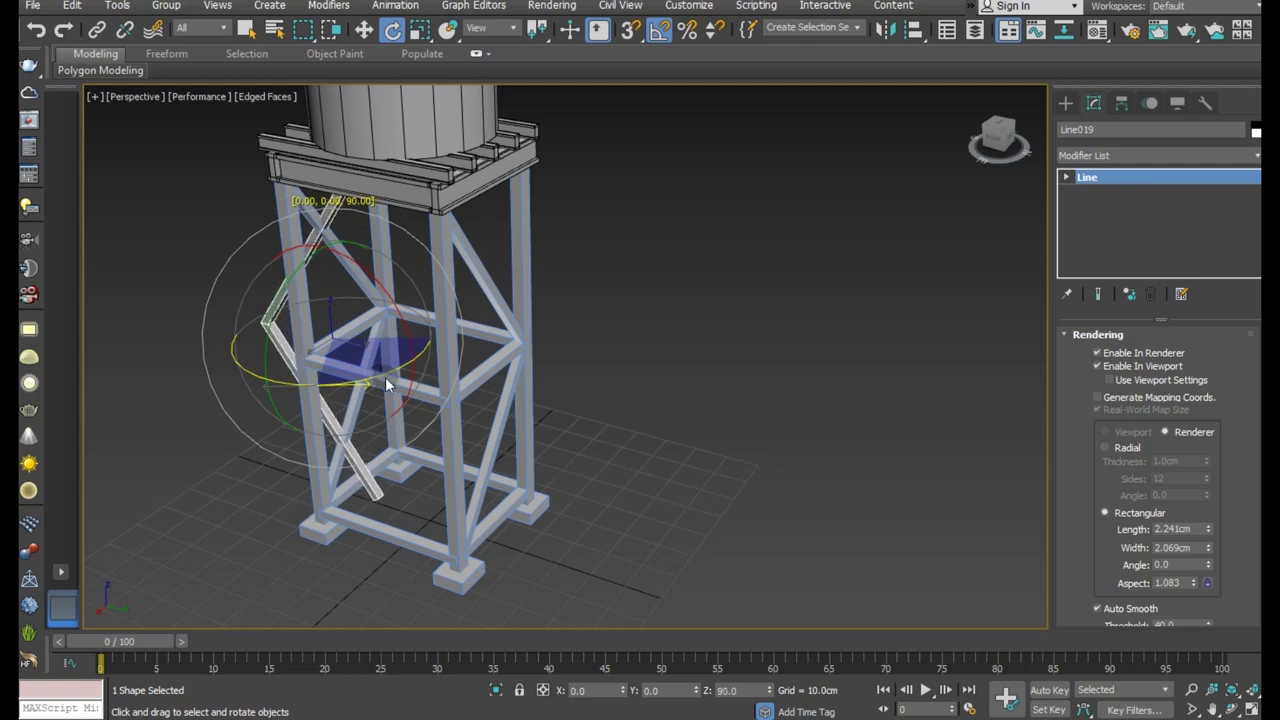
{"action": "left_click_drag", "start_coordinate": [378, 377], "coordinate": [385, 380], "text": "shift"}
{"action": "left_click", "coordinate": [648, 431]}
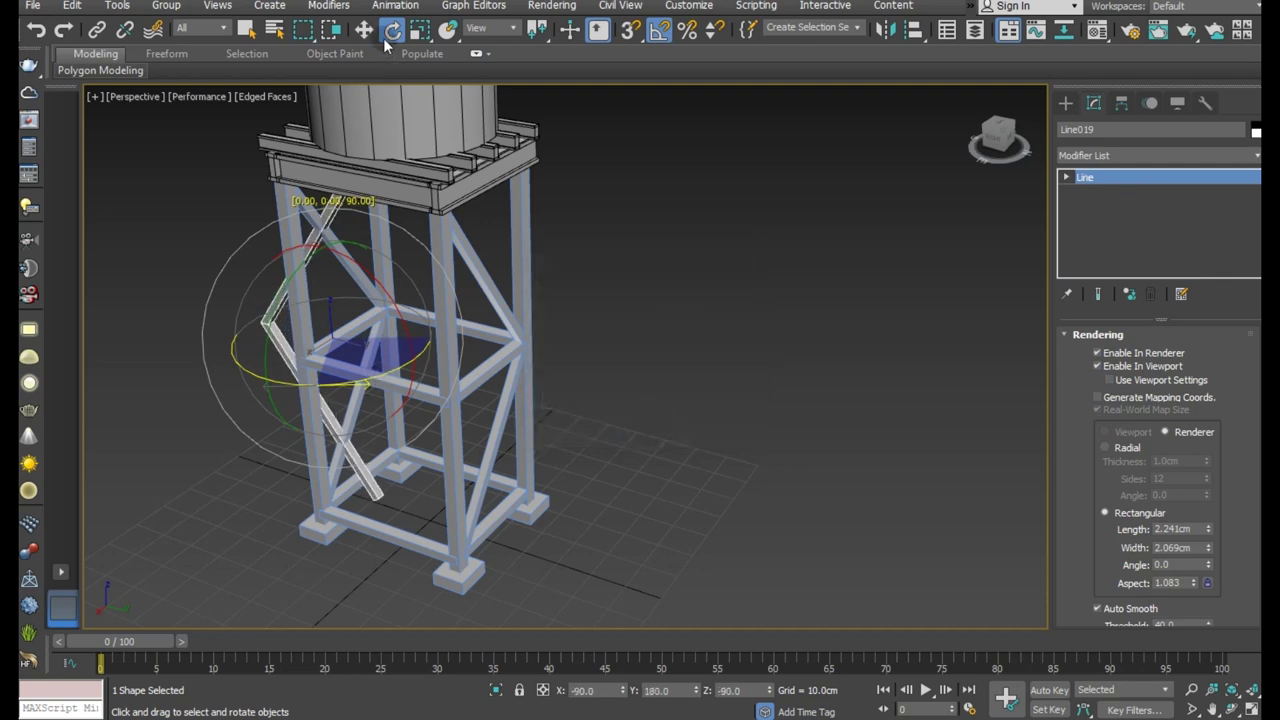
{"action": "left_click", "coordinate": [363, 29]}
{"action": "mouse_move", "coordinate": [398, 359]}
{"action": "left_mouse_down"}
{"action": "mouse_move", "coordinate": [526, 403]}
{"action": "mouse_move", "coordinate": [503, 396]}
{"action": "left_mouse_up"}
{"action": "left_click_drag", "start_coordinate": [392, 398], "coordinate": [364, 413]}
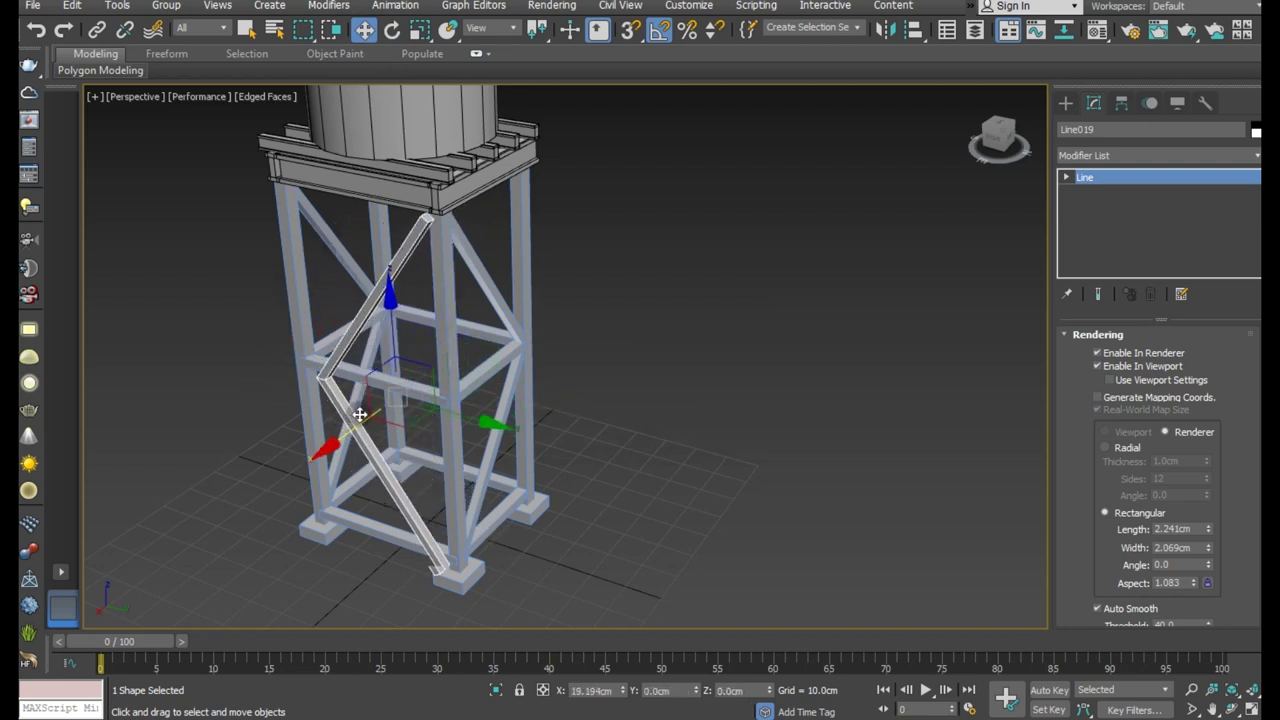
{"action": "mouse_move", "coordinate": [514, 457]}
{"action": "middle_mouse_down", "text": "alt"}
{"action": "mouse_move", "coordinate": [620, 463]}
{"action": "mouse_move", "coordinate": [397, 412]}
{"action": "middle_mouse_up", "text": "alt"}
{"action": "scroll", "coordinate": [329, 393], "scroll_direction": "up", "scroll_amount": 3}
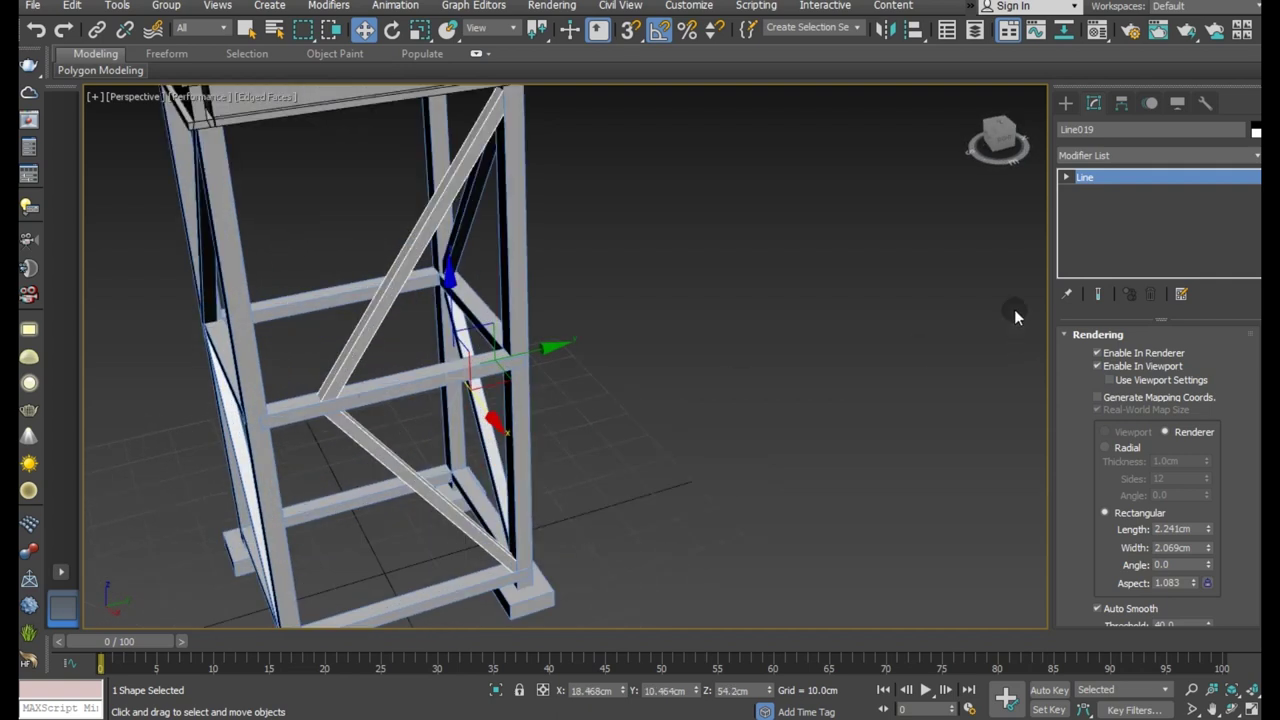
{"action": "left_click", "coordinate": [296, 414]}
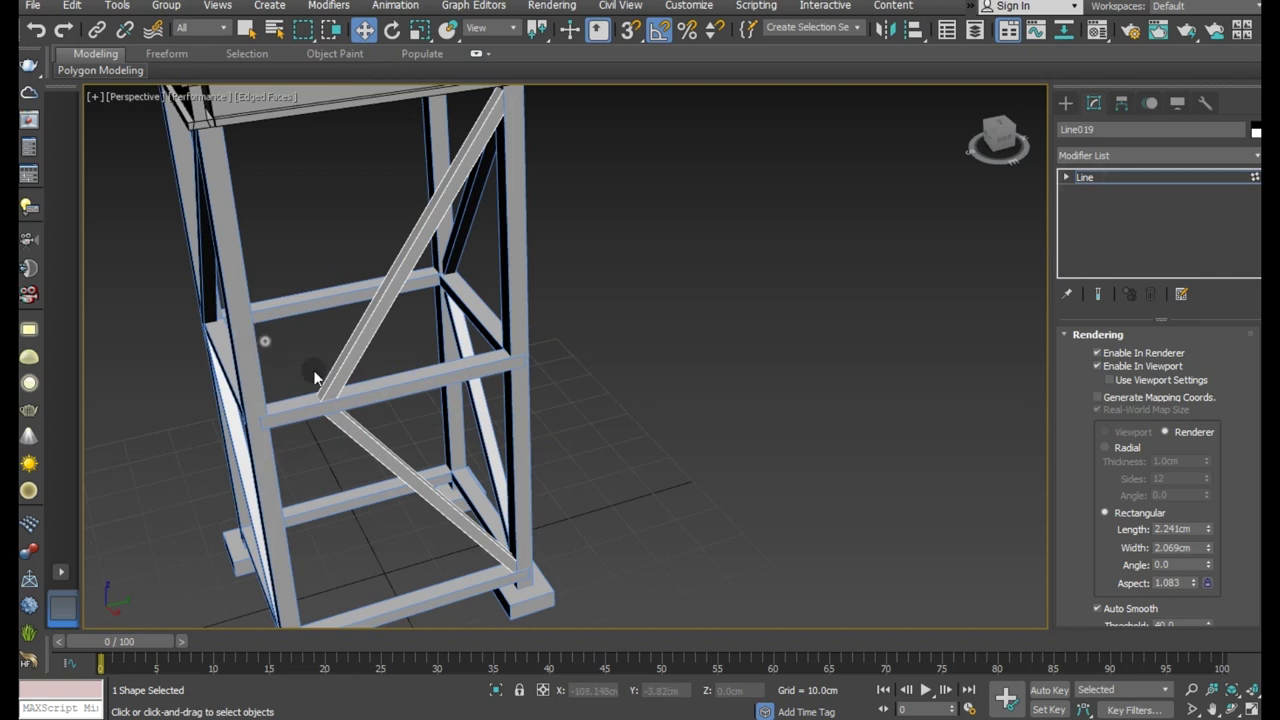
{"action": "left_click", "coordinate": [318, 386]}
{"action": "mouse_move", "coordinate": [337, 390]}
{"action": "left_mouse_down"}
{"action": "mouse_move", "coordinate": [316, 402]}
{"action": "mouse_move", "coordinate": [335, 400]}
{"action": "left_mouse_up"}
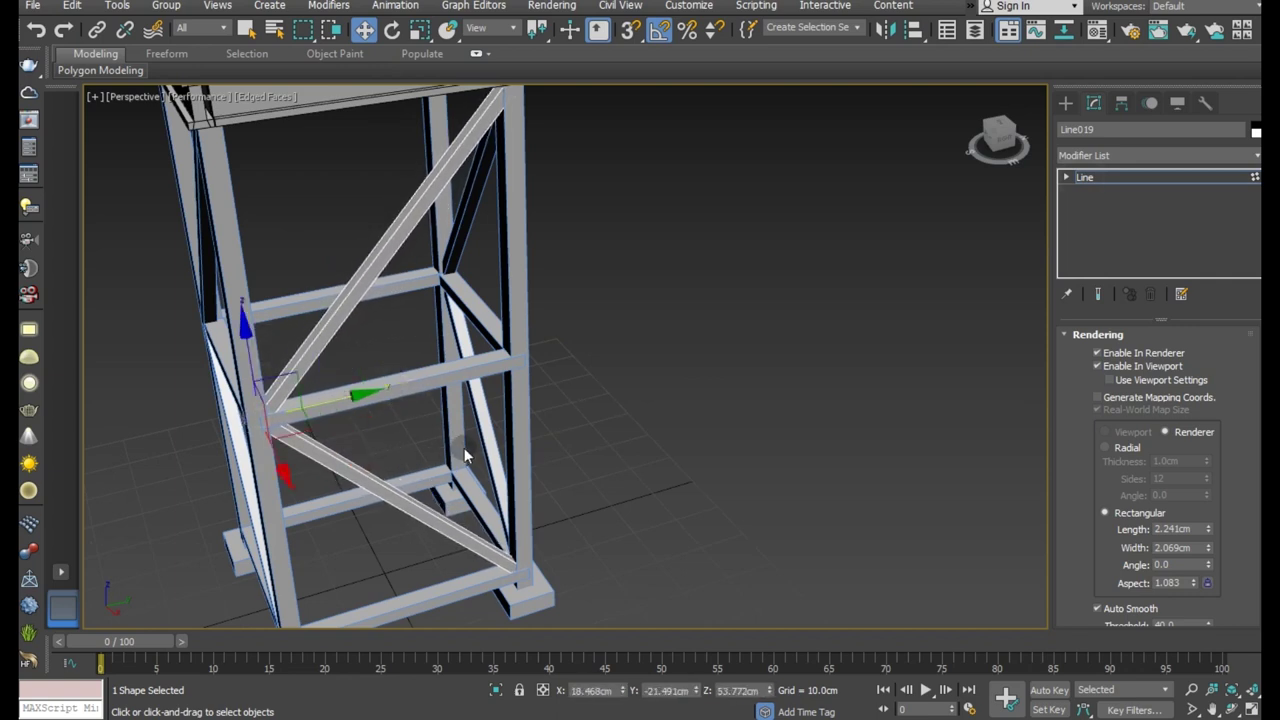
Start copying another brace up and to the right, bringing up Clone Options.
{"action": "mouse_move", "coordinate": [698, 387]}
{"action": "middle_mouse_down", "text": "alt"}
{"action": "mouse_move", "coordinate": [603, 386]}
{"action": "mouse_move", "coordinate": [640, 300]}
{"action": "middle_mouse_up", "text": "alt"}
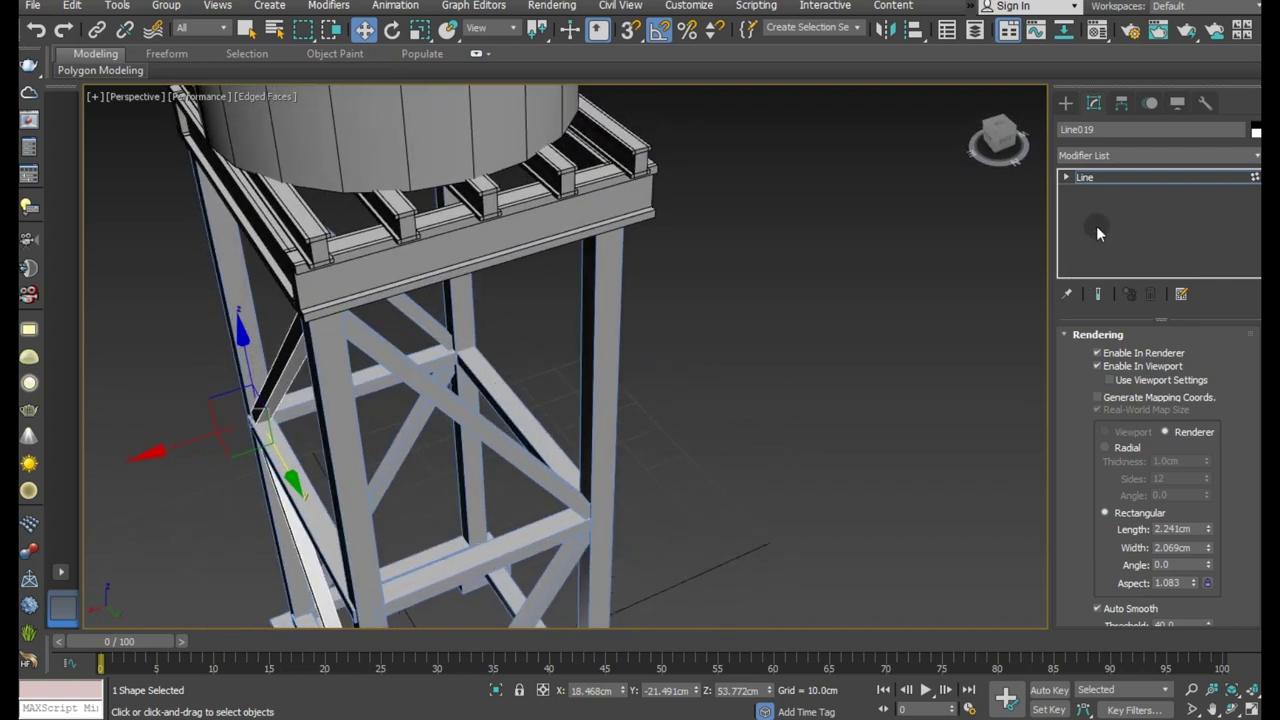
{"action": "left_click", "coordinate": [1097, 183]}
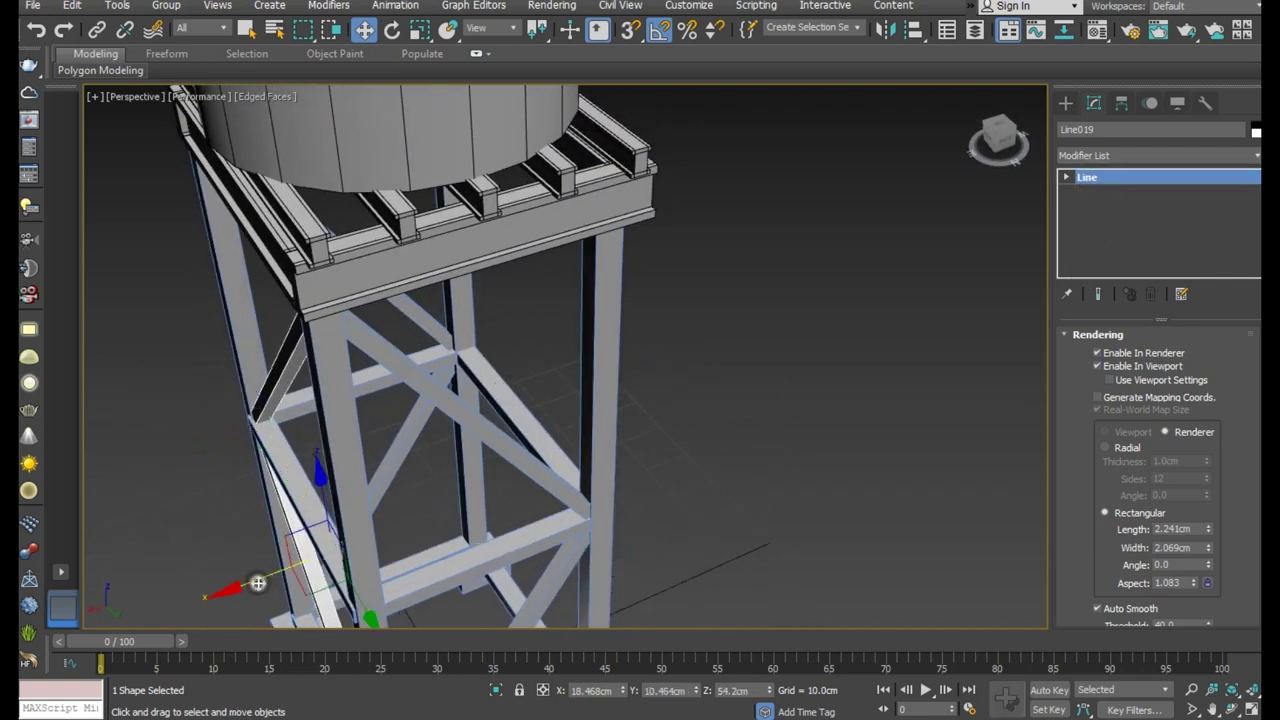
{"action": "left_click_drag", "start_coordinate": [366, 543], "coordinate": [585, 463], "text": "shift"}
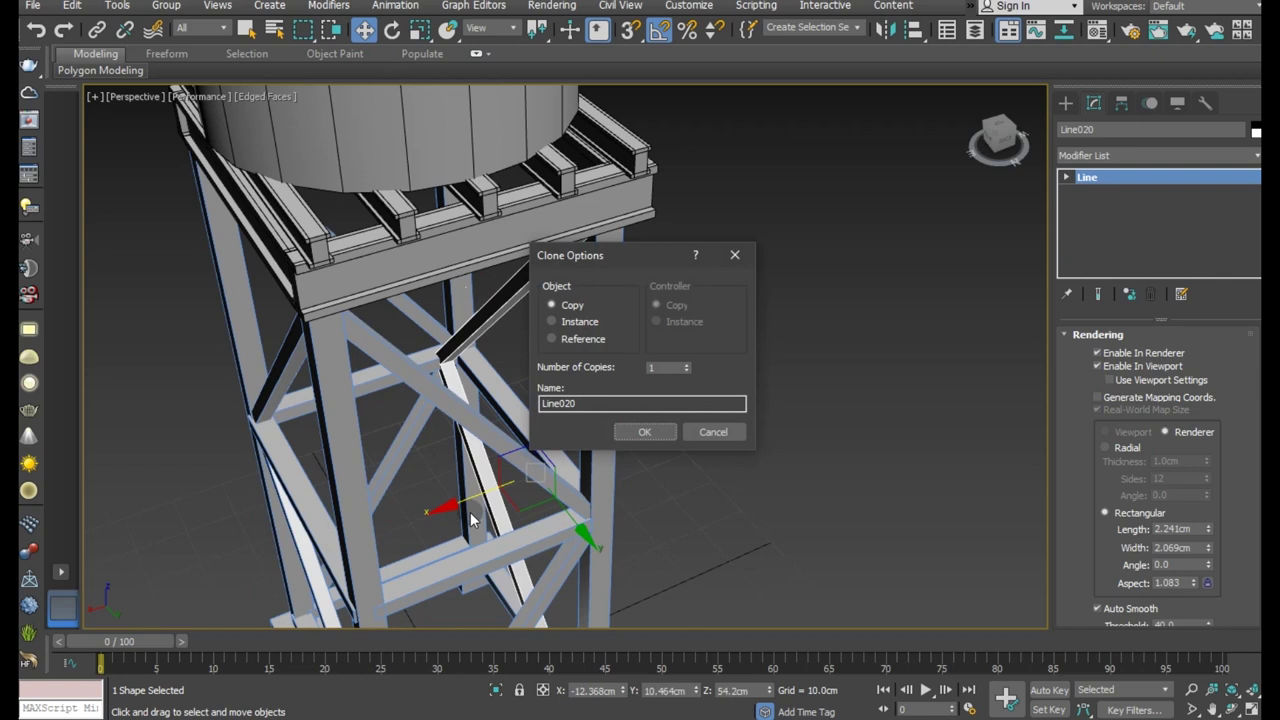
Place the brace copy Line020 across the fourth side, then switch to the Left view.
{"action": "left_click", "coordinate": [671, 432]}
{"action": "left_click_drag", "start_coordinate": [443, 509], "coordinate": [478, 496]}
{"action": "scroll", "coordinate": [474, 461], "scroll_direction": "down", "scroll_amount": 5}
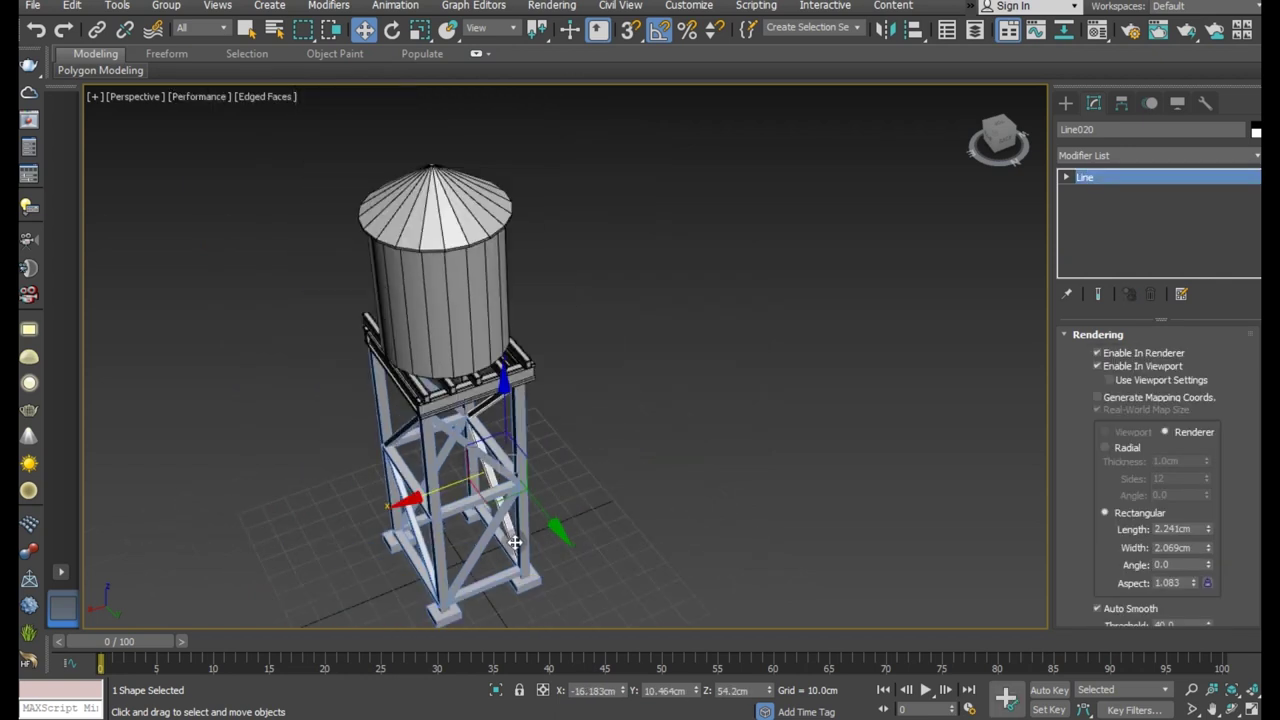
{"action": "mouse_move", "coordinate": [474, 461]}
{"action": "middle_mouse_down", "text": "alt"}
{"action": "mouse_move", "coordinate": [701, 511]}
{"action": "mouse_move", "coordinate": [583, 517]}
{"action": "mouse_move", "coordinate": [510, 482]}
{"action": "mouse_move", "coordinate": [540, 504]}
{"action": "middle_mouse_up", "text": "alt"}
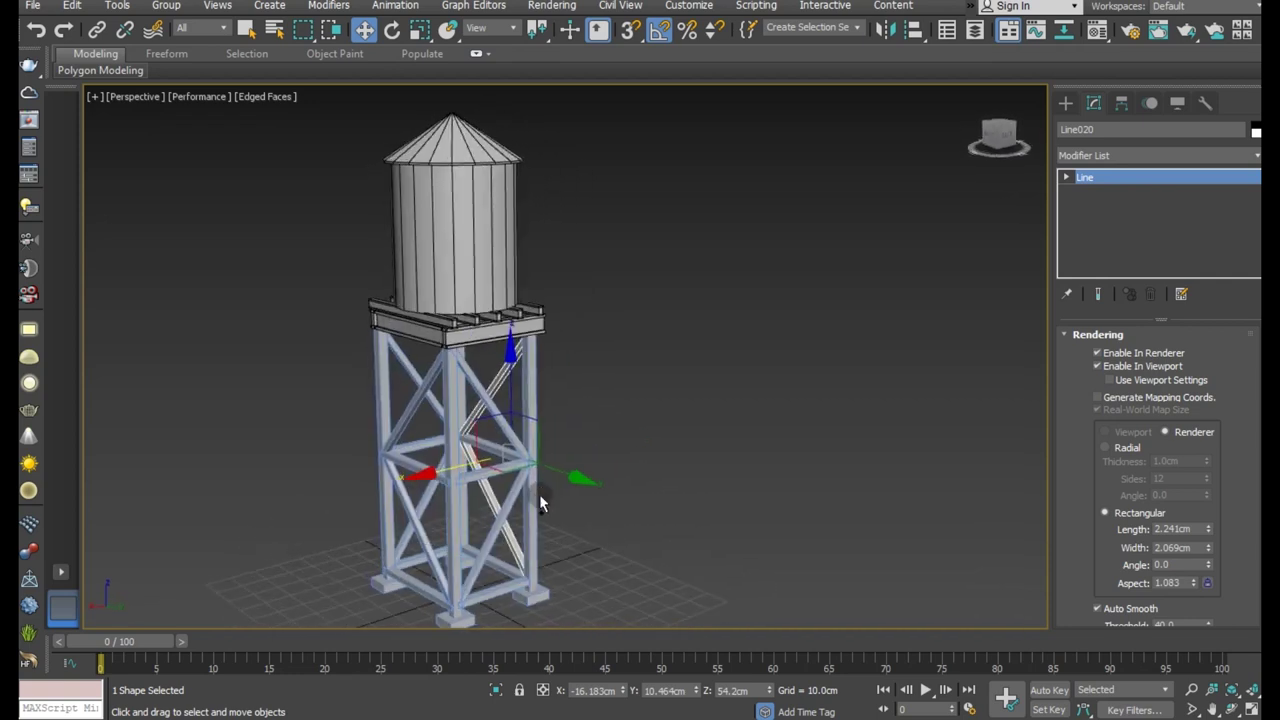
{"action": "left_click", "coordinate": [745, 505]}
{"action": "key", "text": "l"}
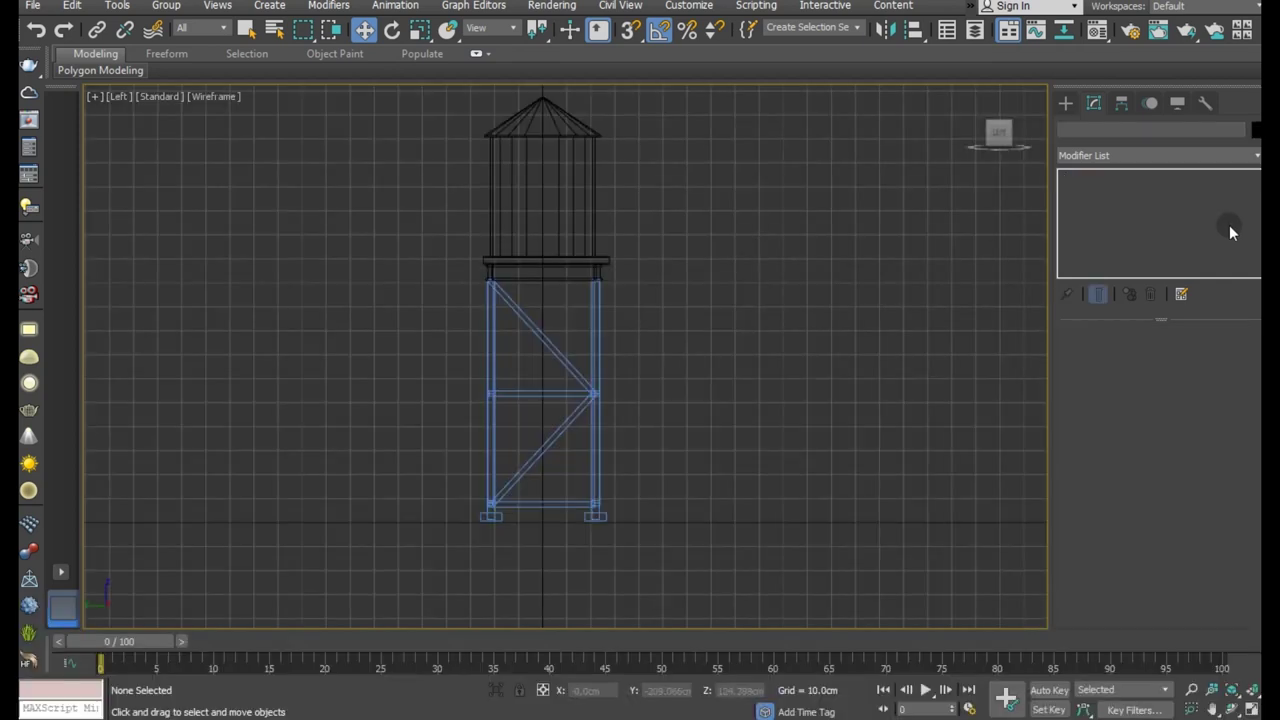
In the Left view, draw a vertical line from tank-top height down to the ground beside the tower.
{"action": "left_click", "coordinate": [1065, 101]}
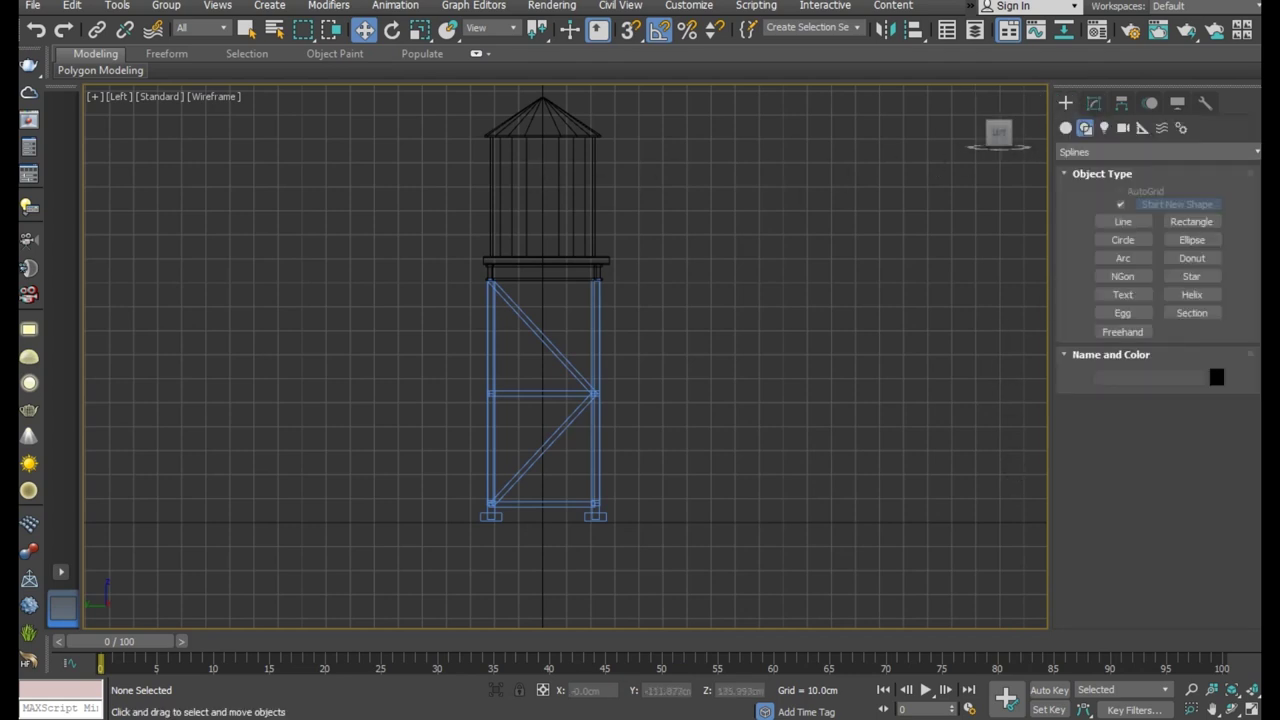
{"action": "left_click", "coordinate": [1123, 221]}
{"action": "left_click", "coordinate": [1097, 424]}
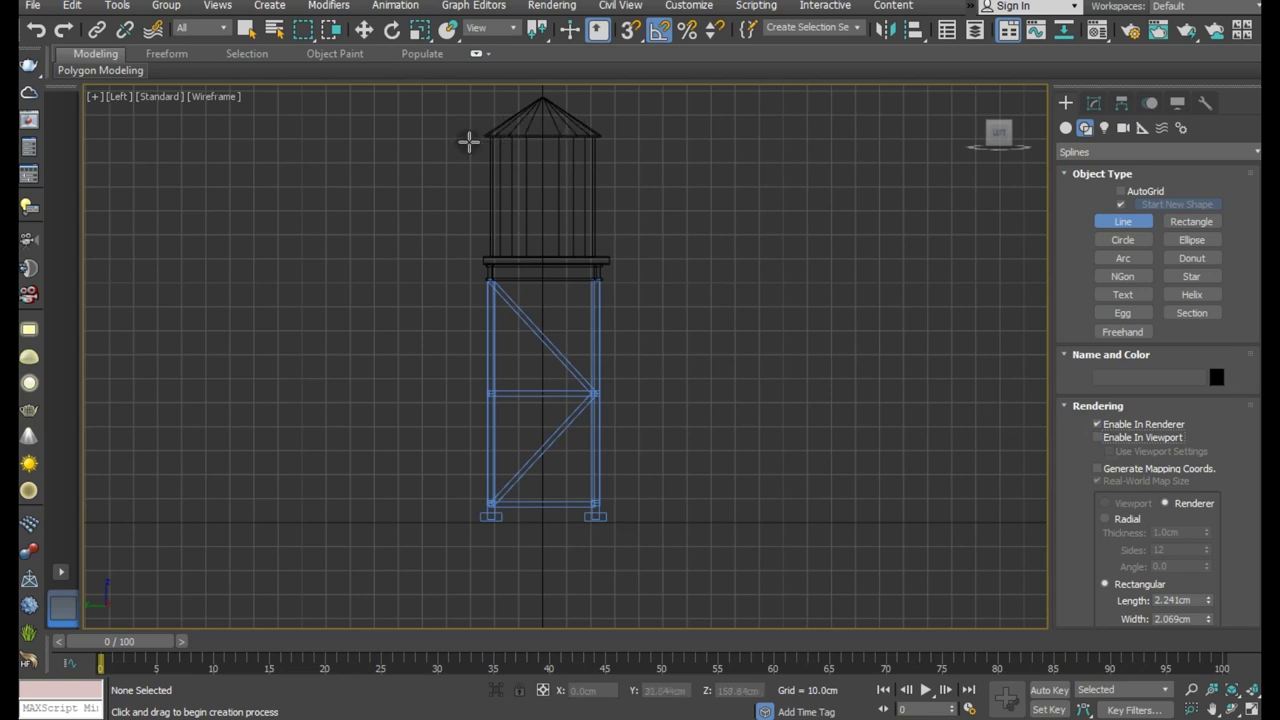
{"action": "left_click", "coordinate": [469, 141]}
{"action": "left_click", "coordinate": [469, 412]}
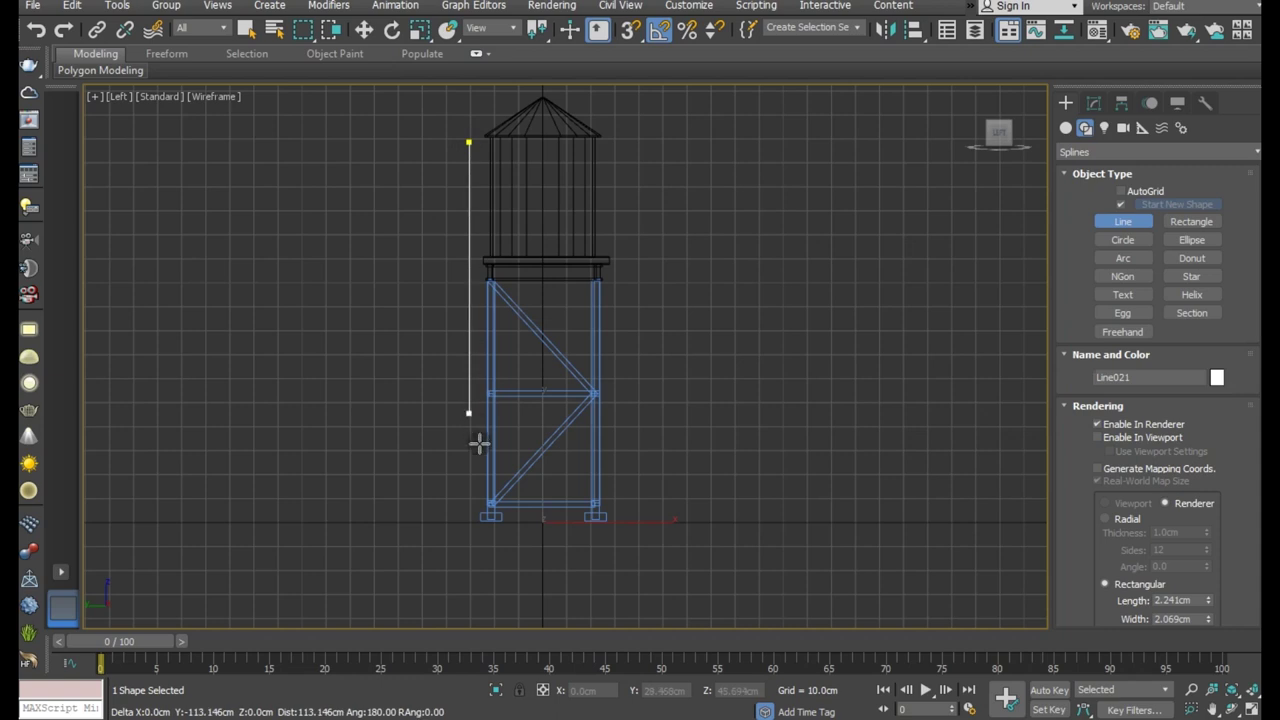
{"action": "left_click", "coordinate": [470, 495]}
{"action": "right_click", "coordinate": [449, 354]}
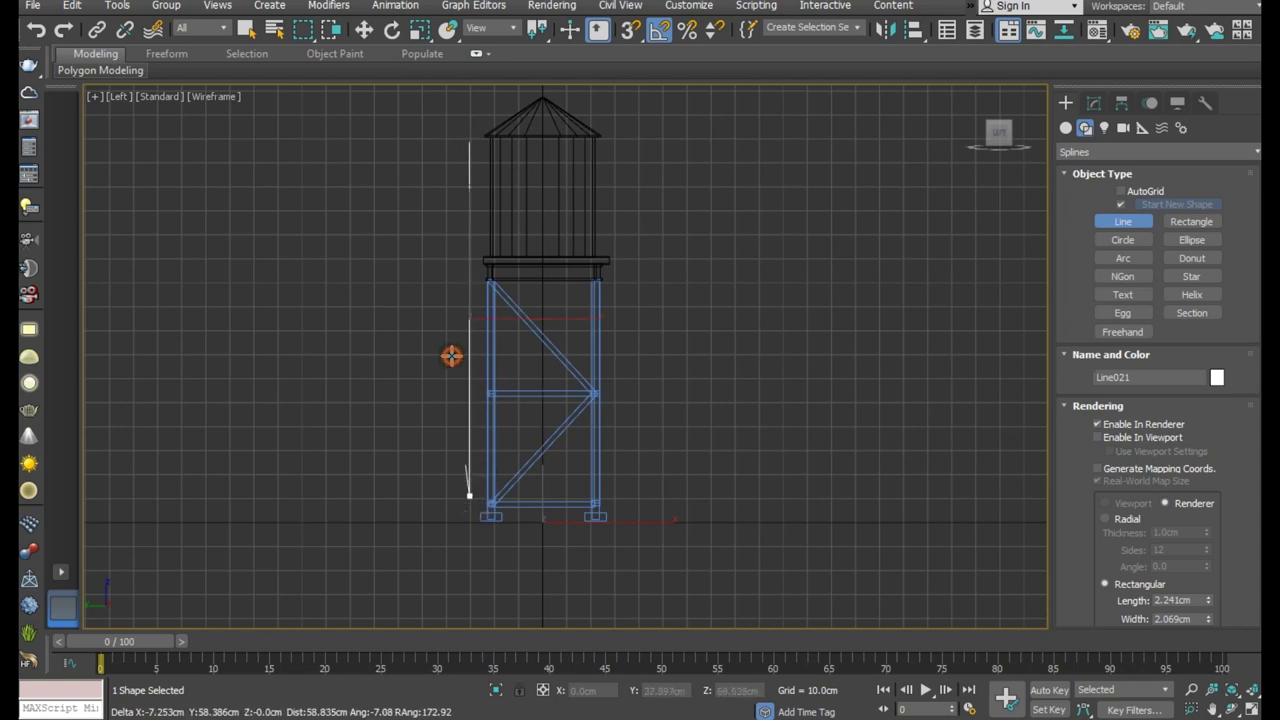
{"action": "right_click", "coordinate": [427, 288]}
Move the new vertical line right toward the tower in the Front view.
{"action": "key", "text": "p"}
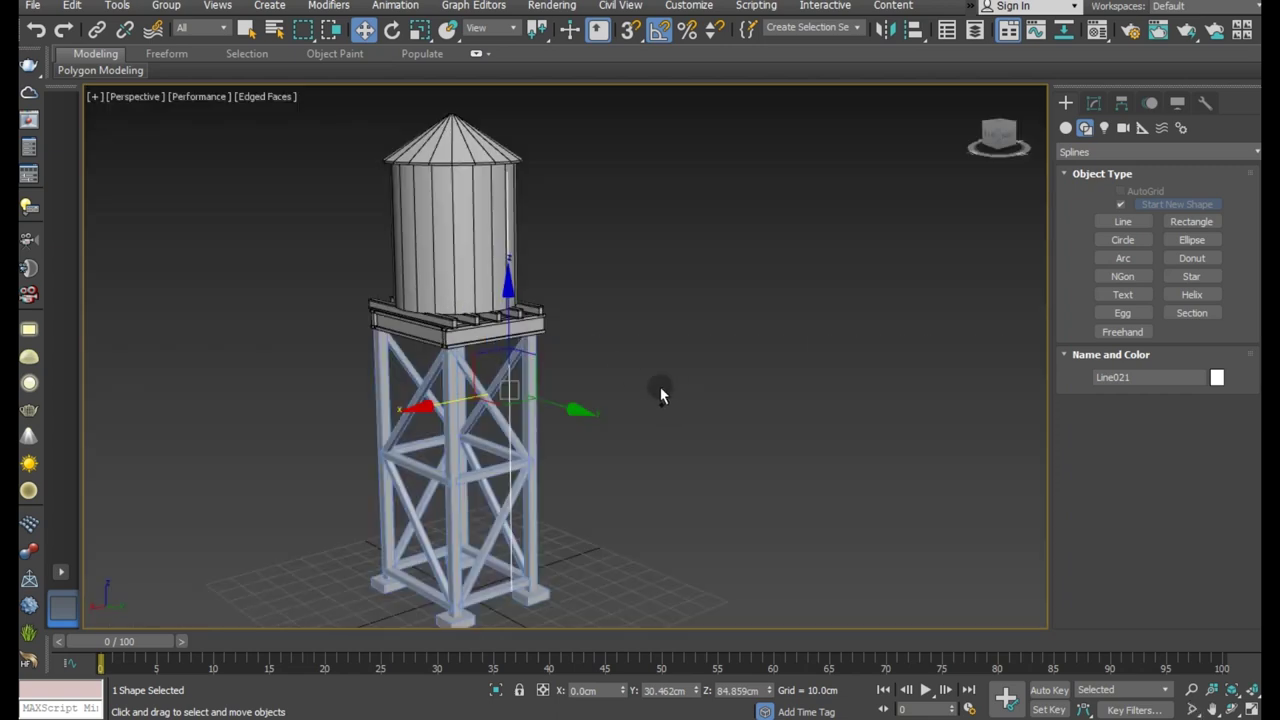
{"action": "middle_click_drag", "start_coordinate": [660, 391], "coordinate": [608, 468], "text": "alt"}
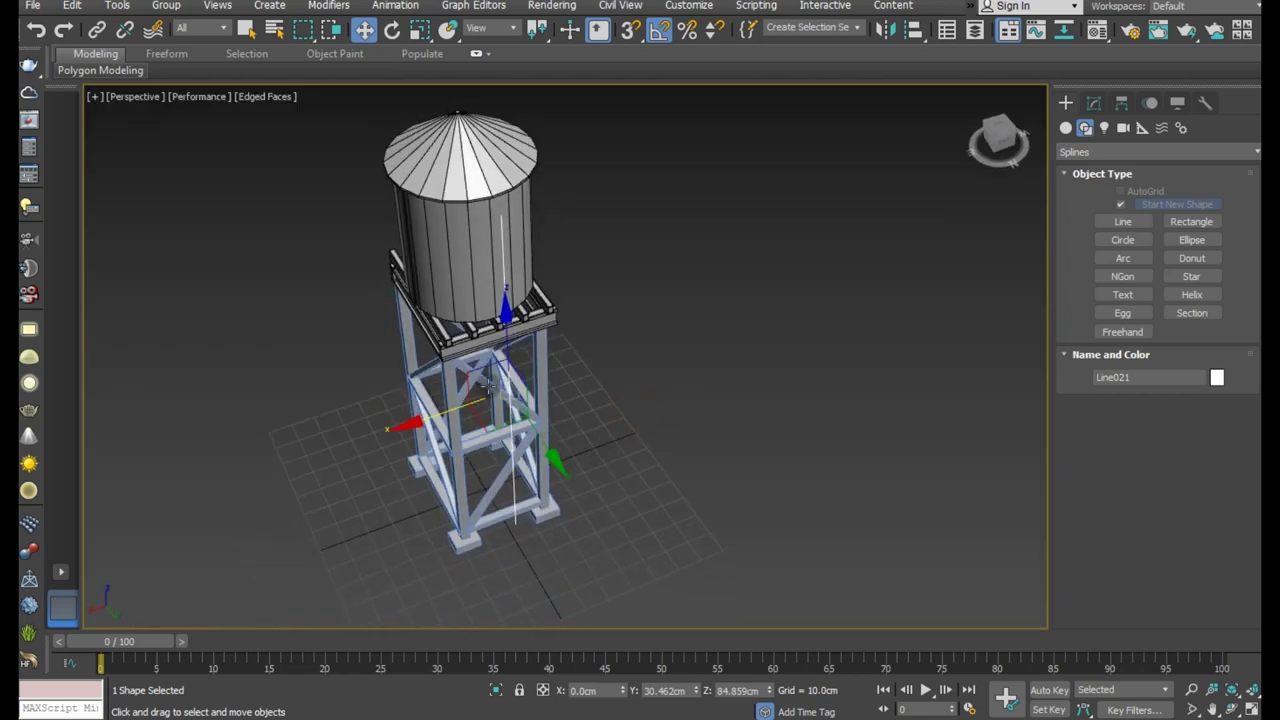
{"action": "scroll", "coordinate": [490, 385], "scroll_direction": "up", "scroll_amount": 2}
{"action": "key", "text": "f"}
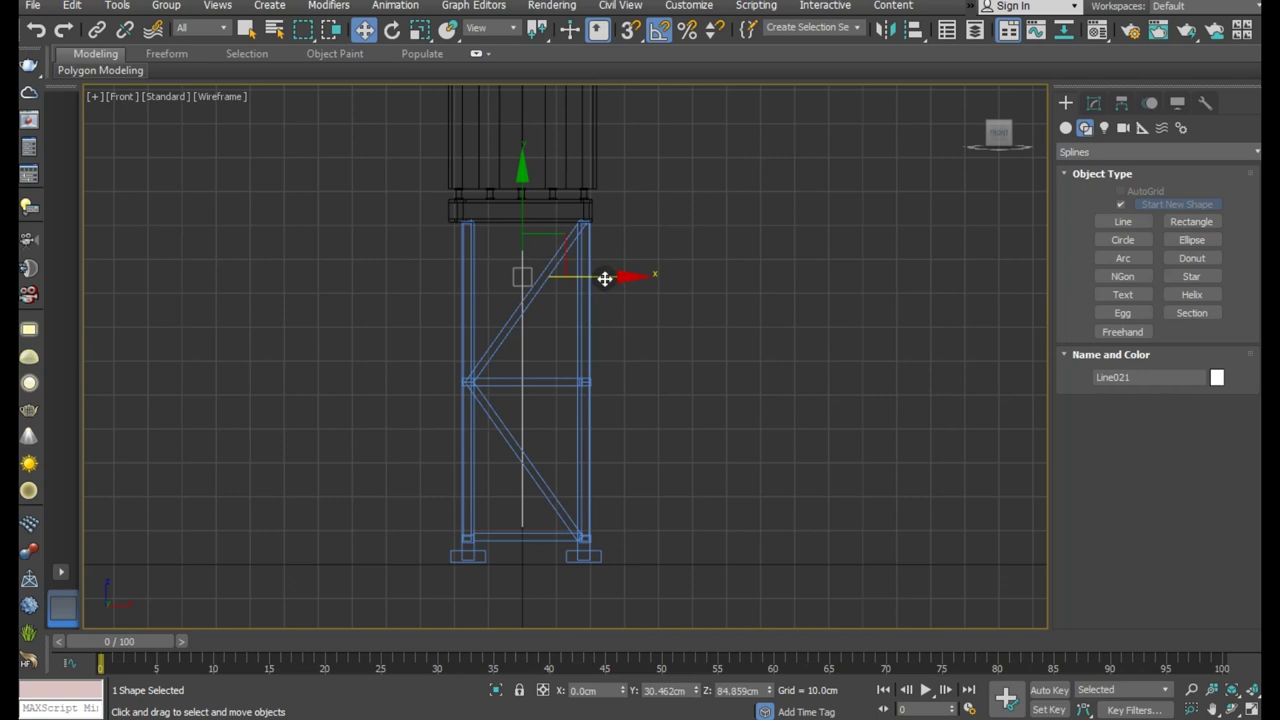
{"action": "left_click_drag", "start_coordinate": [604, 278], "coordinate": [627, 277]}
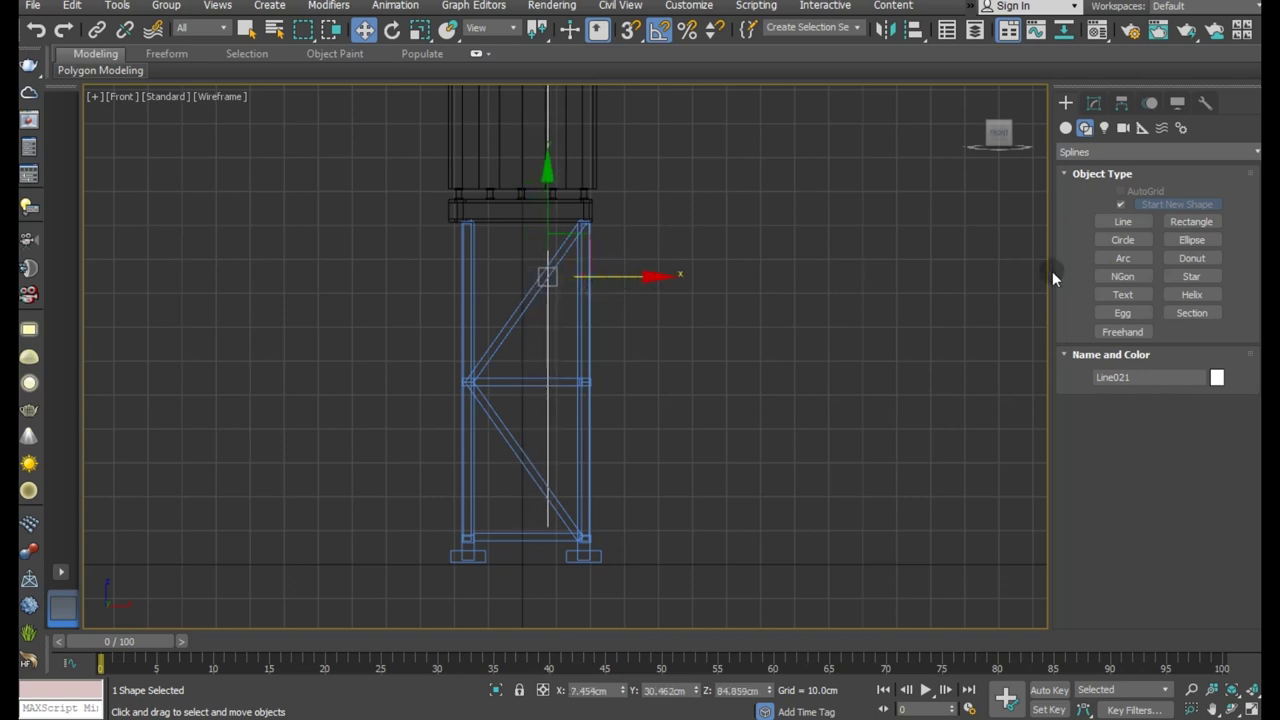
Make the line render in the viewport as a thin rectangular post.
{"action": "left_click", "coordinate": [1092, 104]}
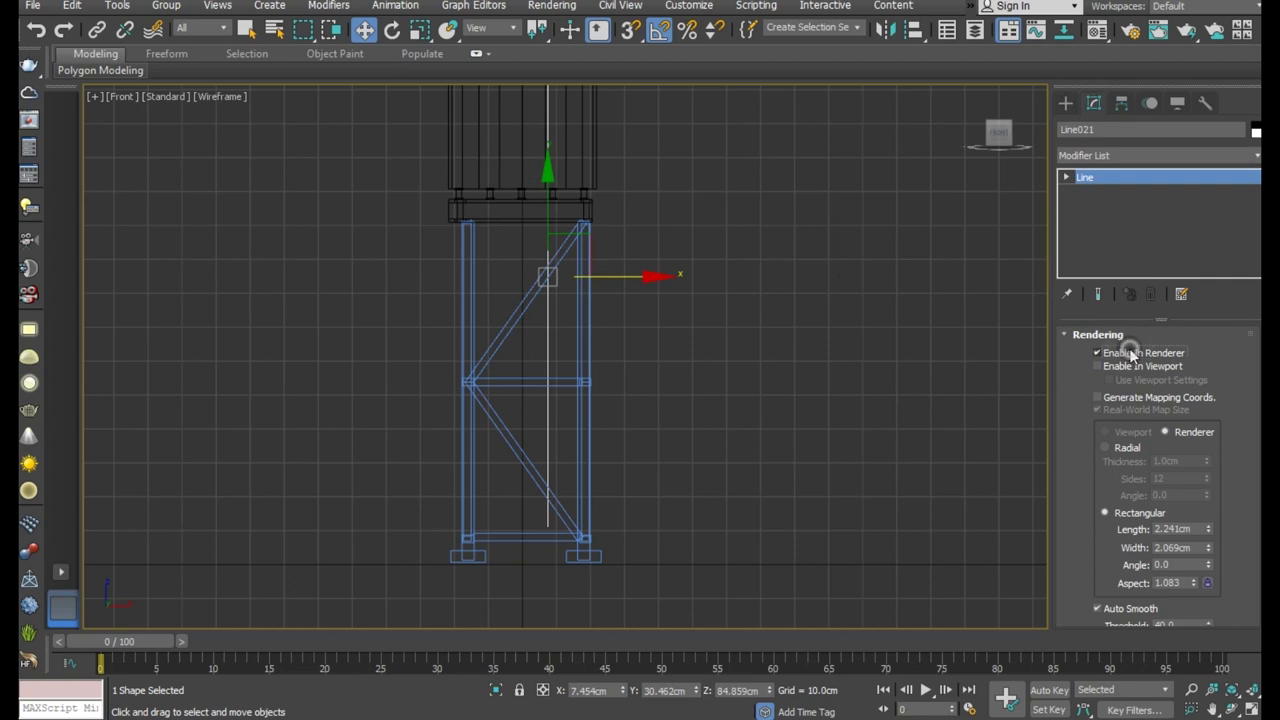
{"action": "left_click", "coordinate": [1116, 365]}
{"action": "key", "text": "p"}
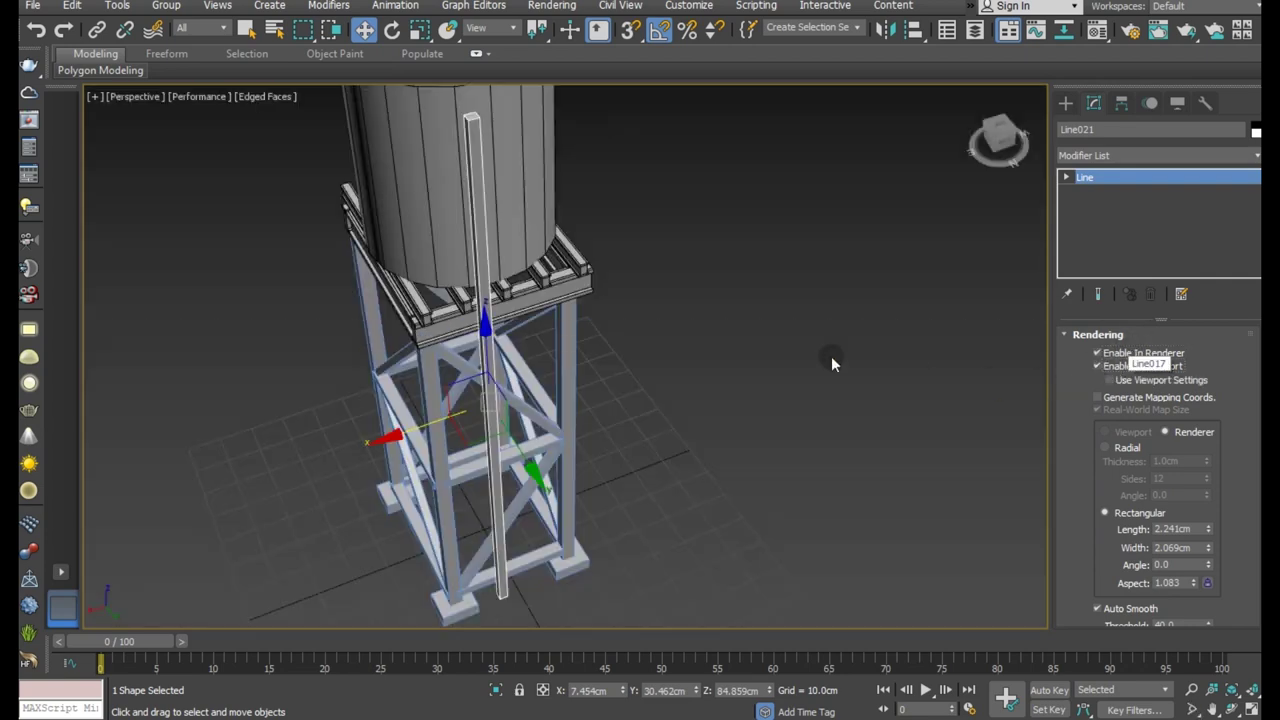
{"action": "middle_click_drag", "start_coordinate": [591, 266], "coordinate": [626, 340], "text": "alt"}
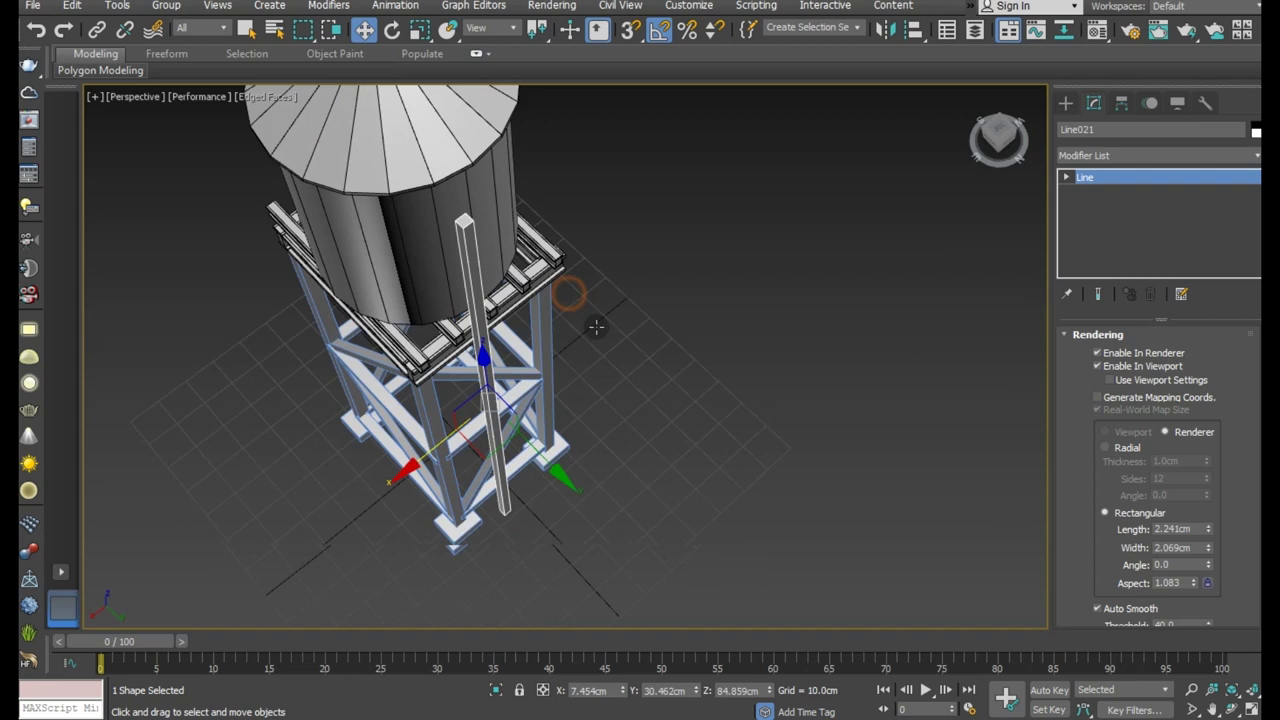
{"action": "left_click_drag", "start_coordinate": [1205, 530], "coordinate": [1214, 568]}
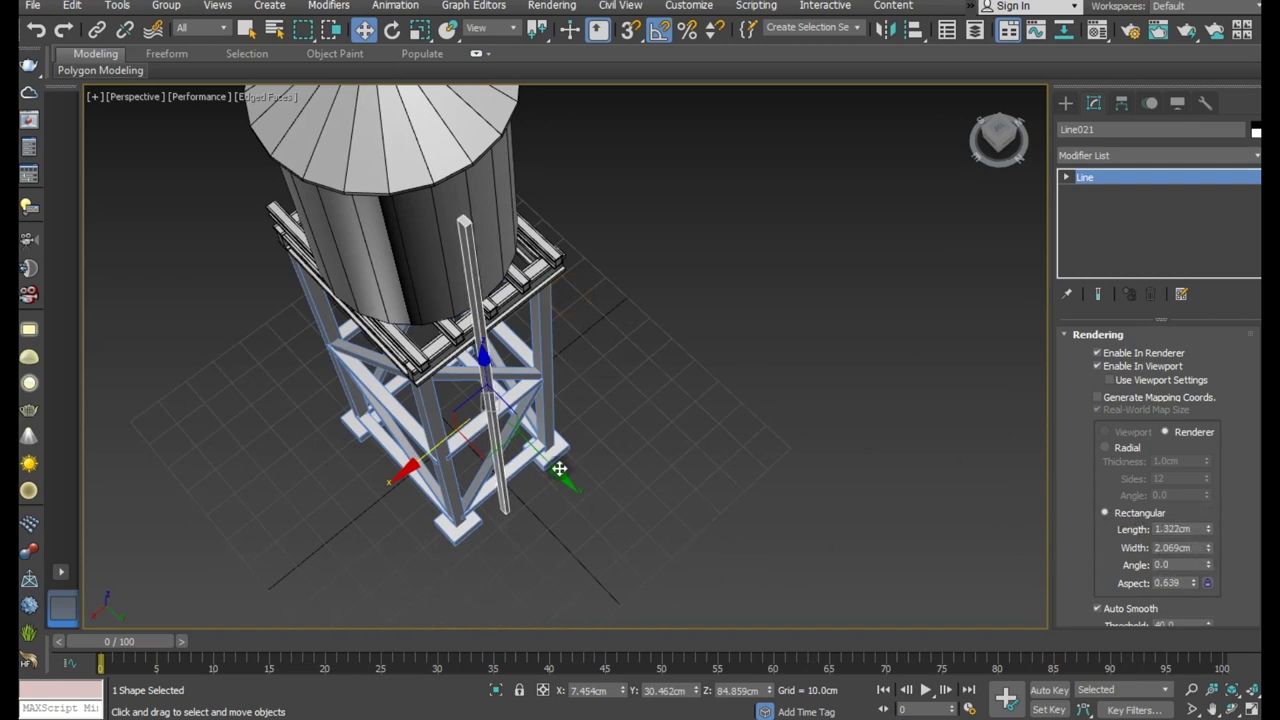
{"action": "scroll", "coordinate": [450, 219], "scroll_direction": "up", "scroll_amount": 2}
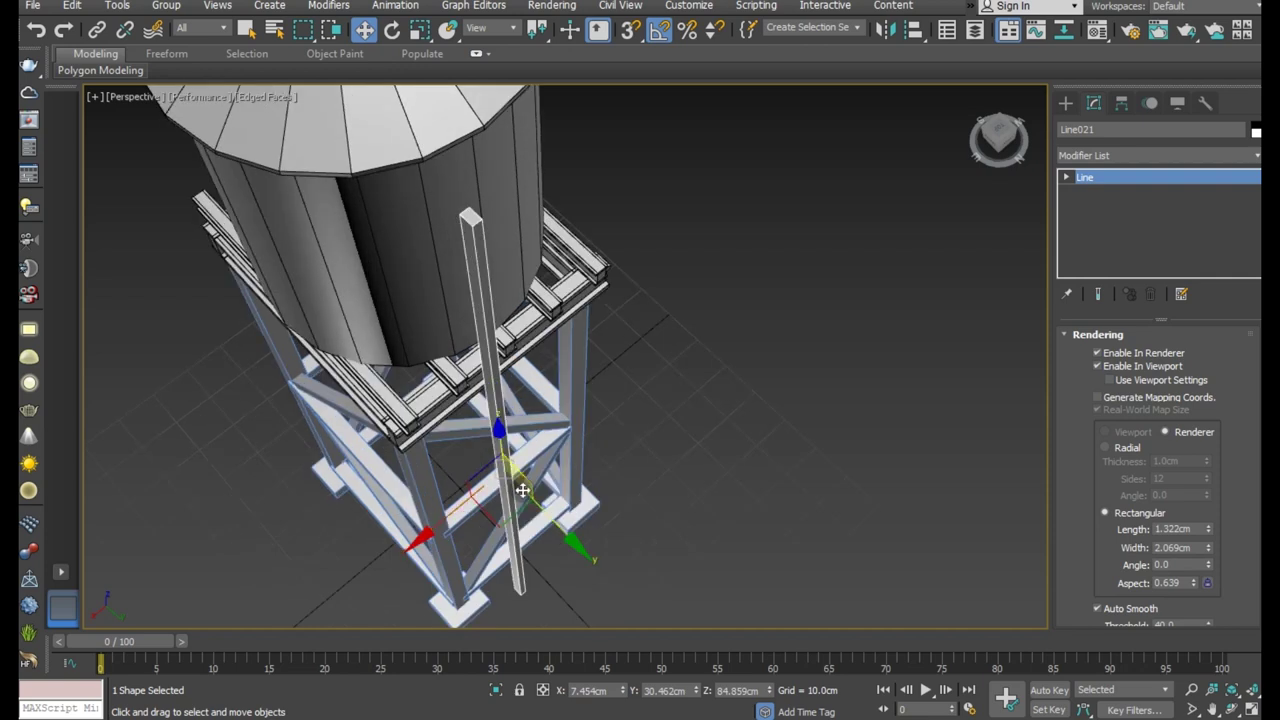
Position the post against the tower side and thin it to 1.018 × 2.069 cm.
{"action": "left_click", "coordinate": [445, 511]}
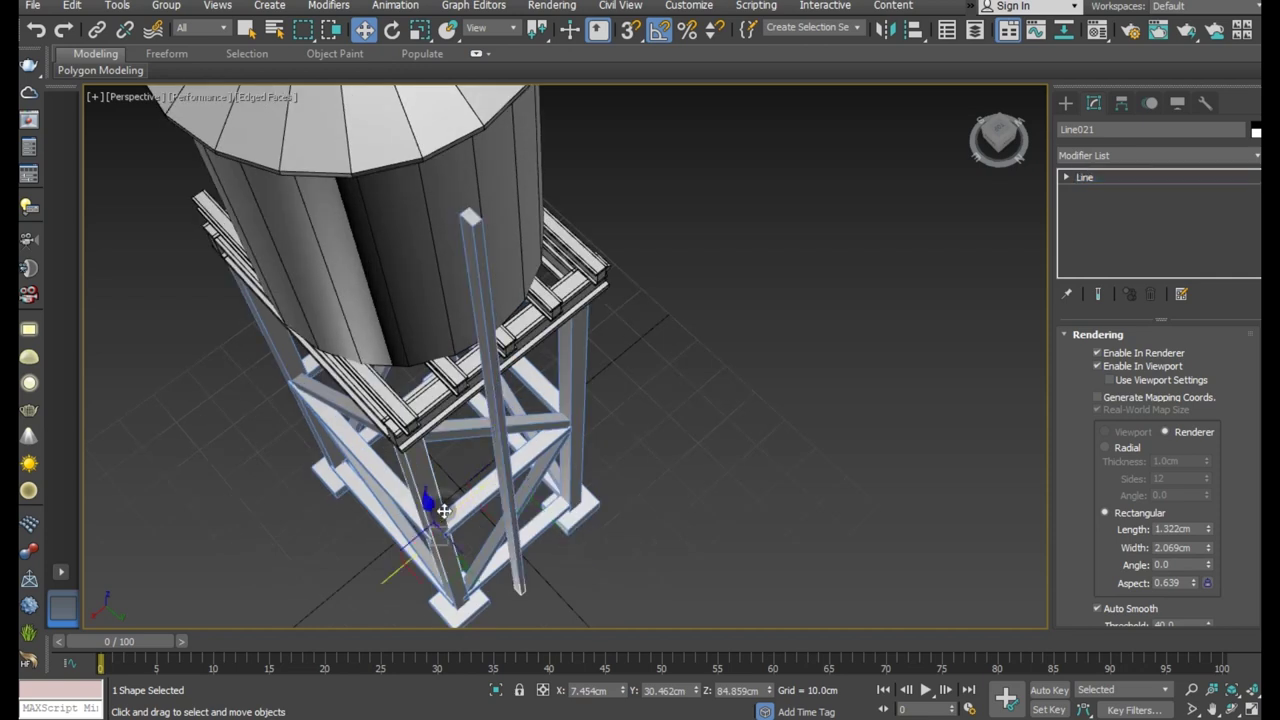
{"action": "left_click", "coordinate": [44, 35]}
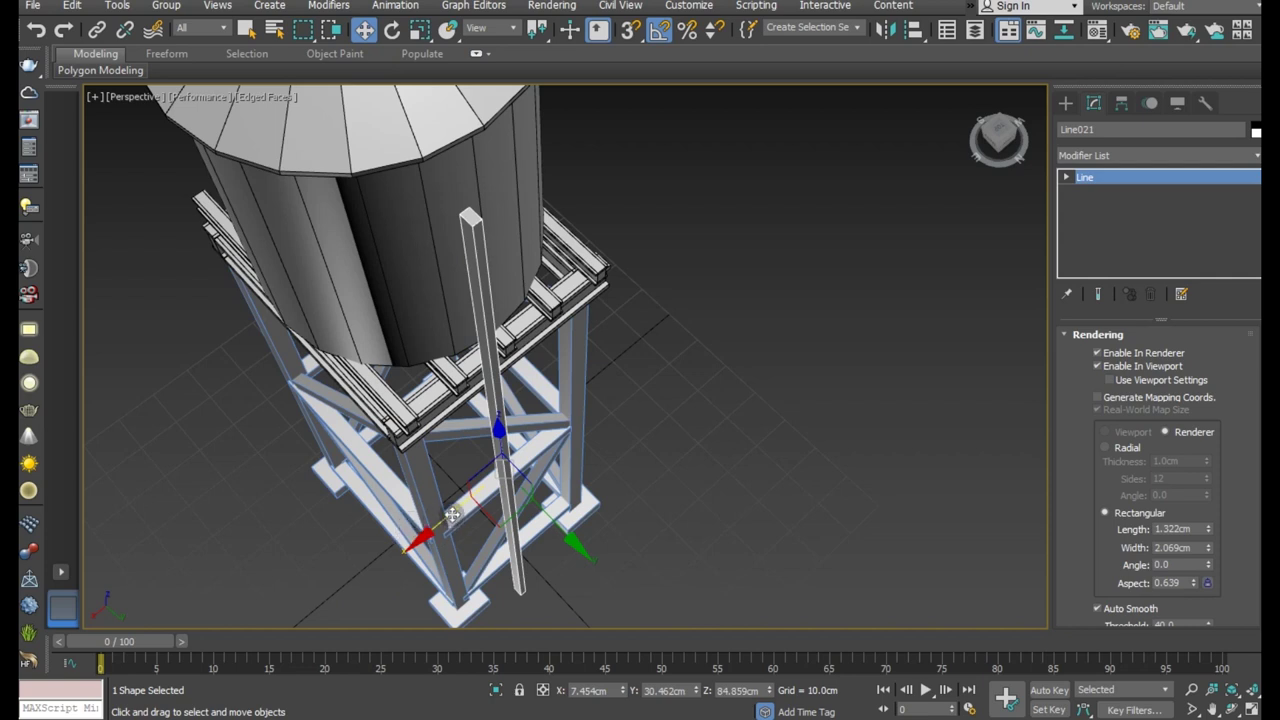
{"action": "left_click_drag", "start_coordinate": [452, 515], "coordinate": [513, 467]}
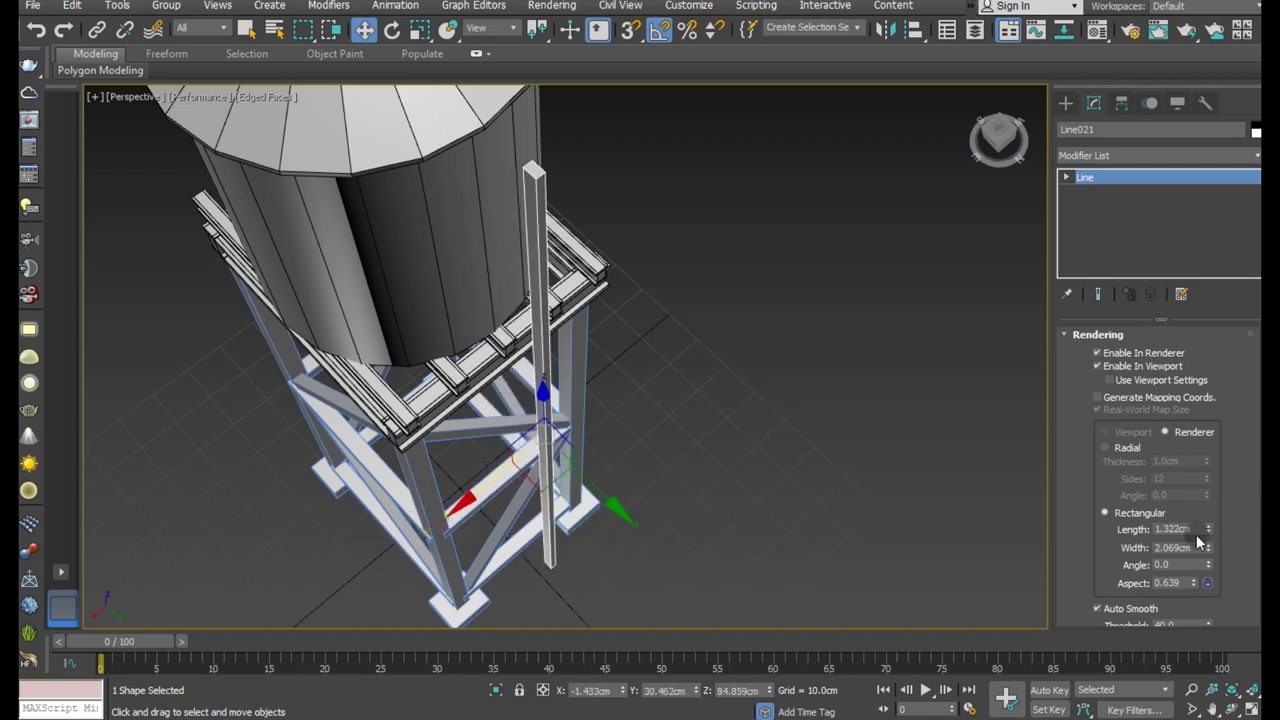
{"action": "left_click_drag", "start_coordinate": [1208, 534], "coordinate": [1209, 550]}
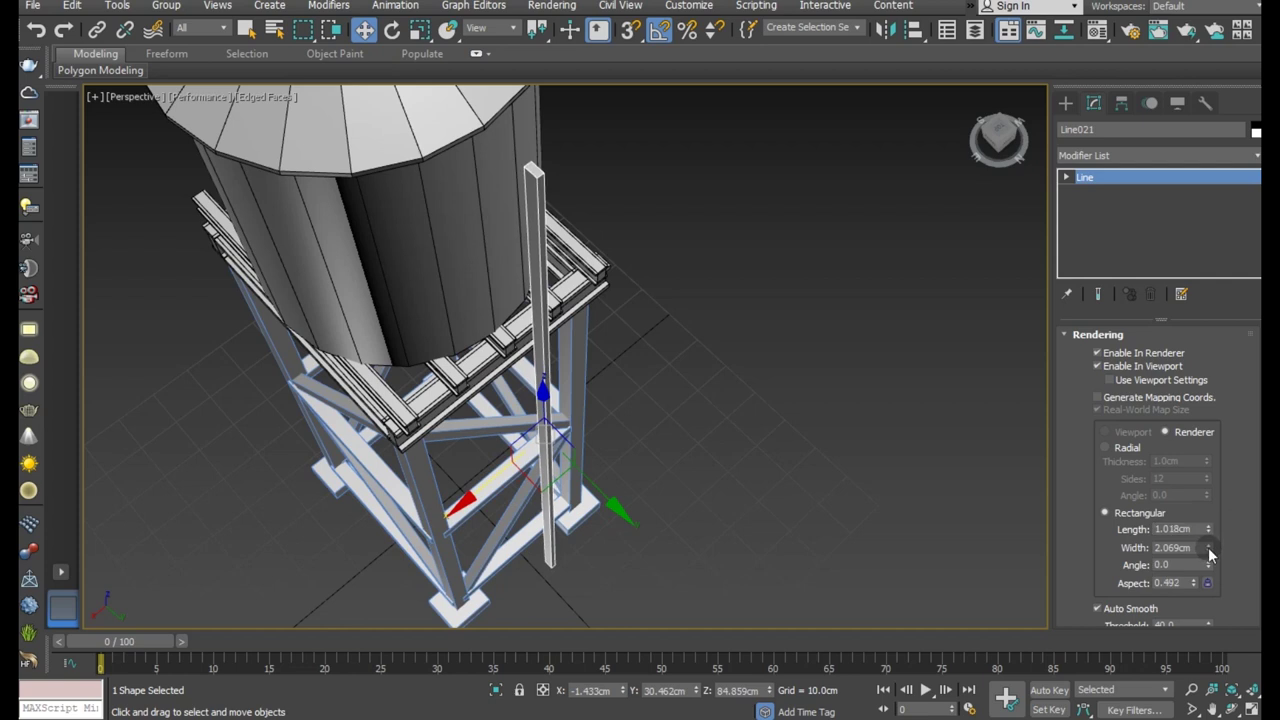
{"action": "key", "text": "f"}
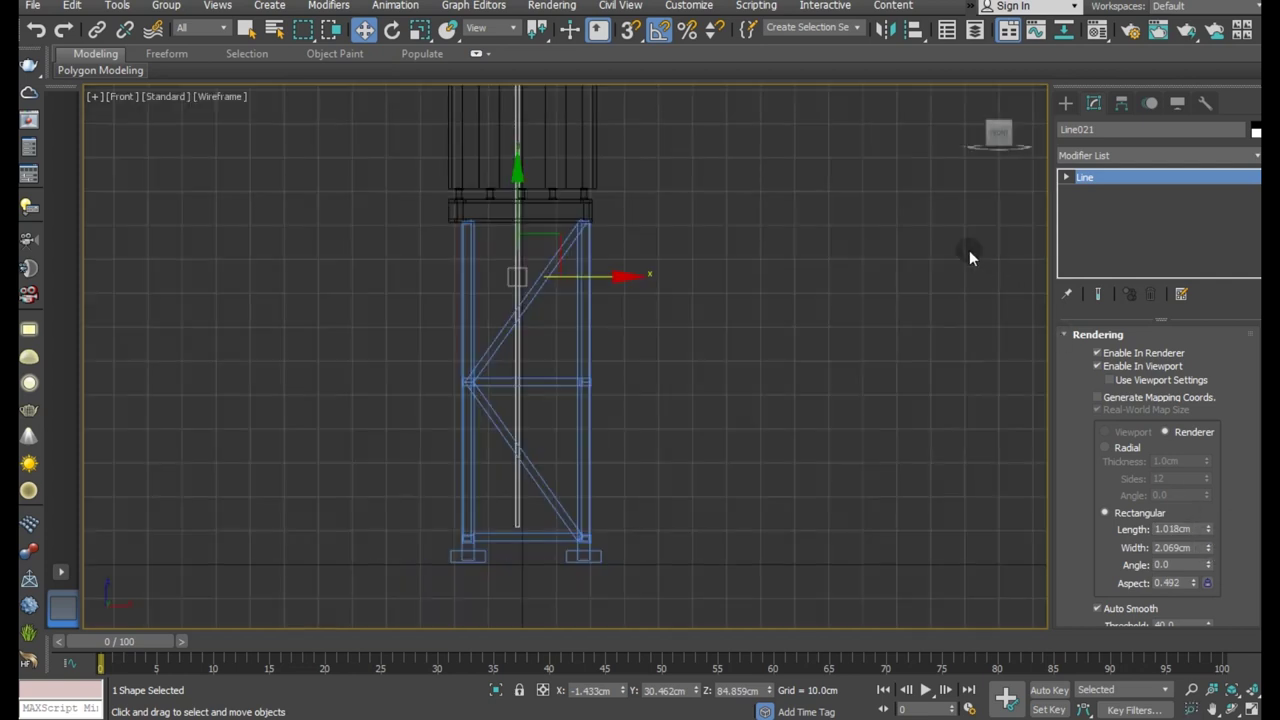
{"action": "scroll", "coordinate": [563, 338], "scroll_direction": "down", "scroll_amount": 2}
{"action": "left_click_drag", "start_coordinate": [590, 312], "coordinate": [605, 312]}
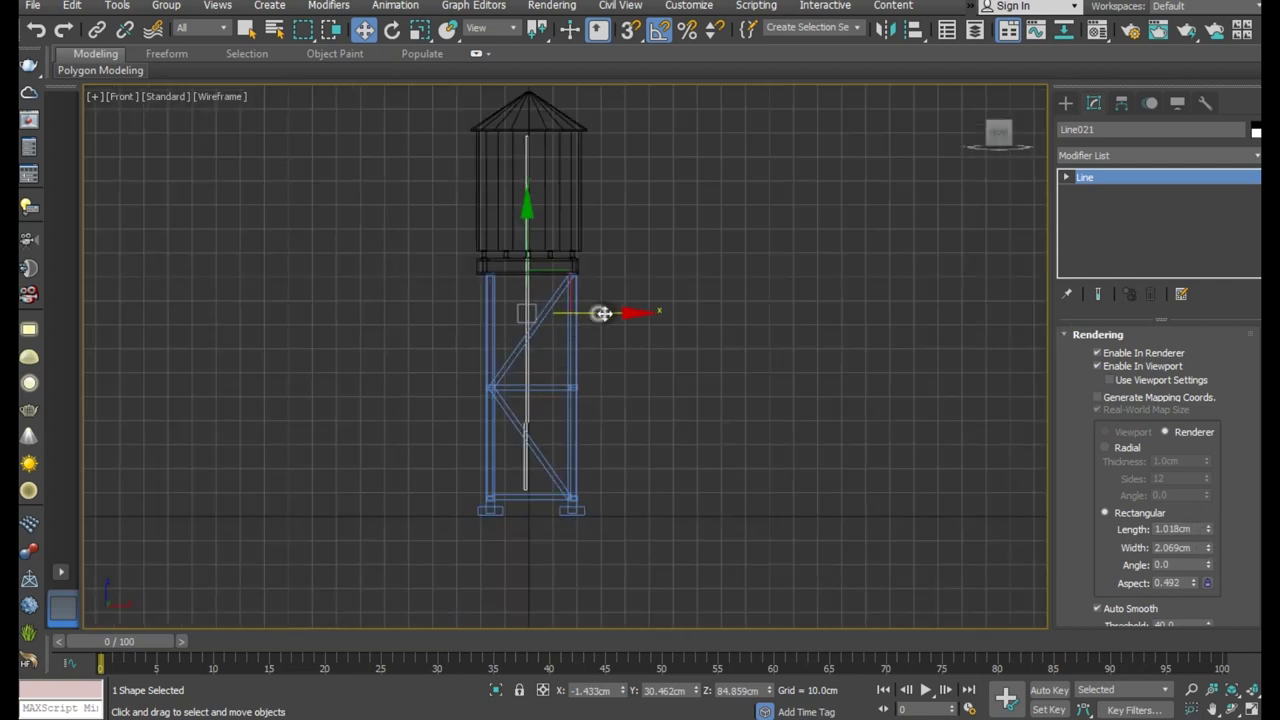
{"action": "left_click", "coordinate": [1066, 104]}
{"action": "key", "text": "p"}
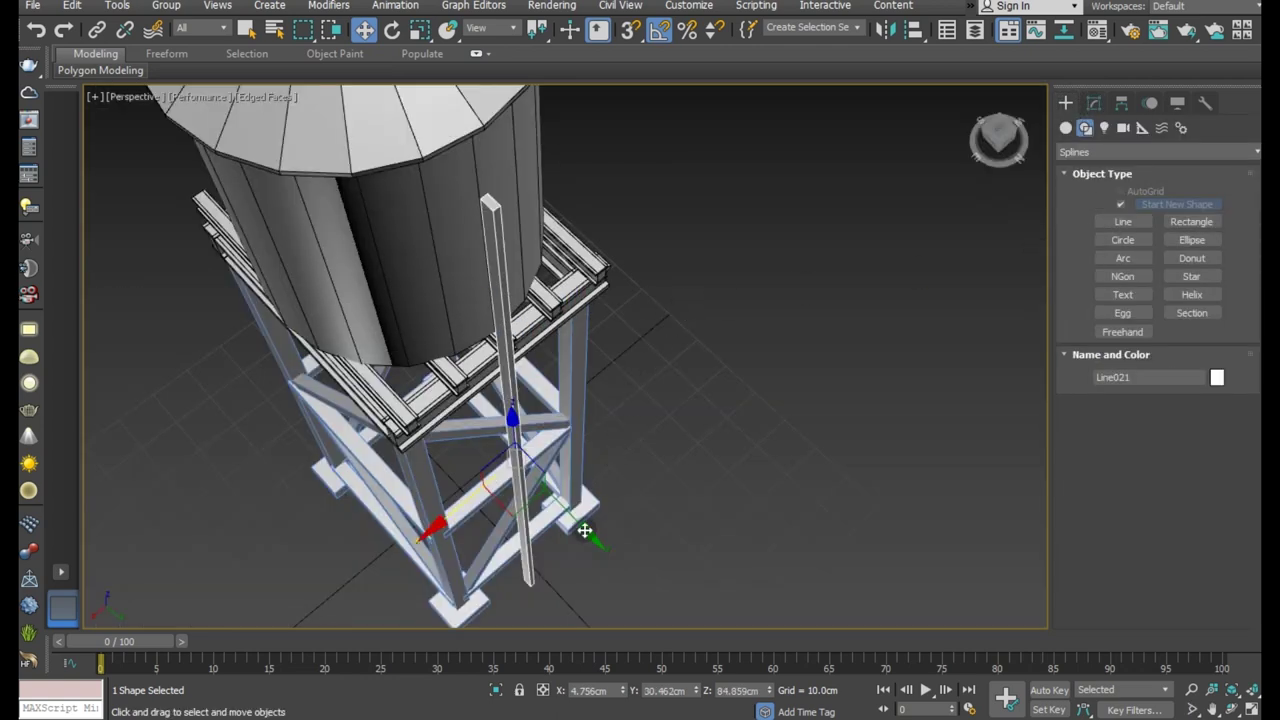
In the Top view, draw a short two-point rung line beside the rail.
{"action": "key", "text": "t"}
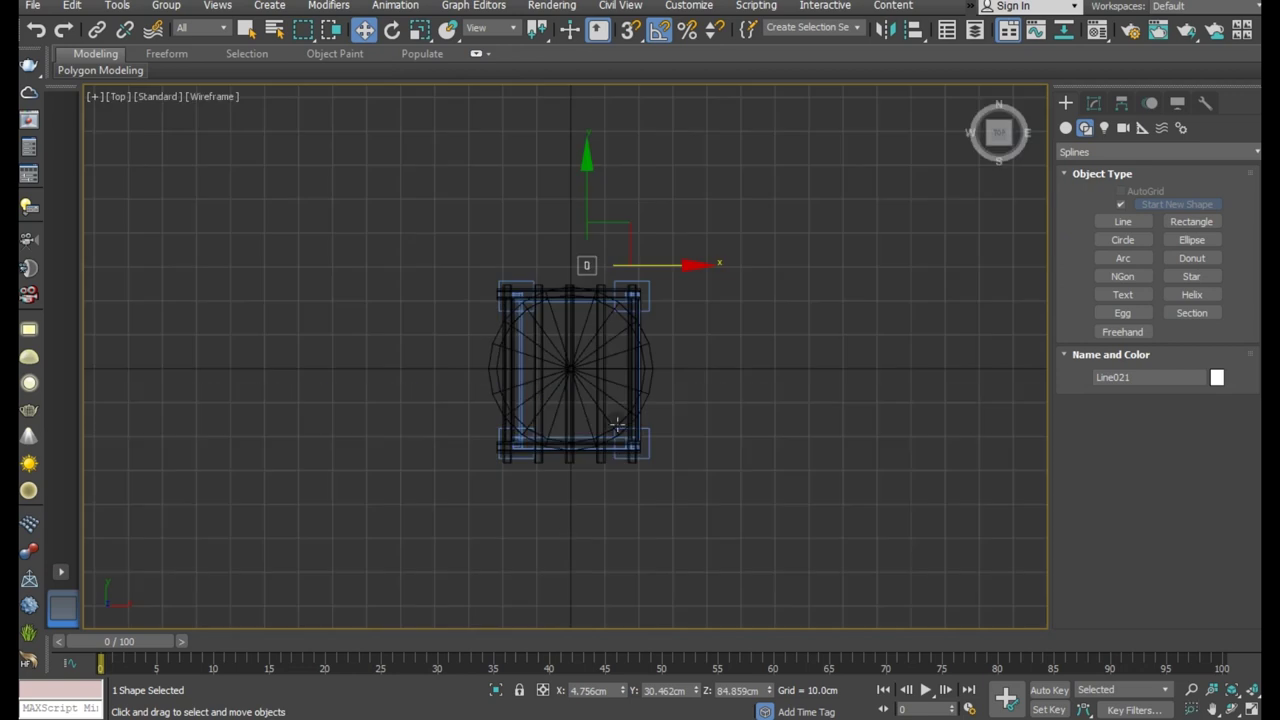
{"action": "scroll", "coordinate": [605, 270], "scroll_direction": "up", "scroll_amount": 3}
{"action": "scroll", "coordinate": [590, 264], "scroll_direction": "up", "scroll_amount": 3}
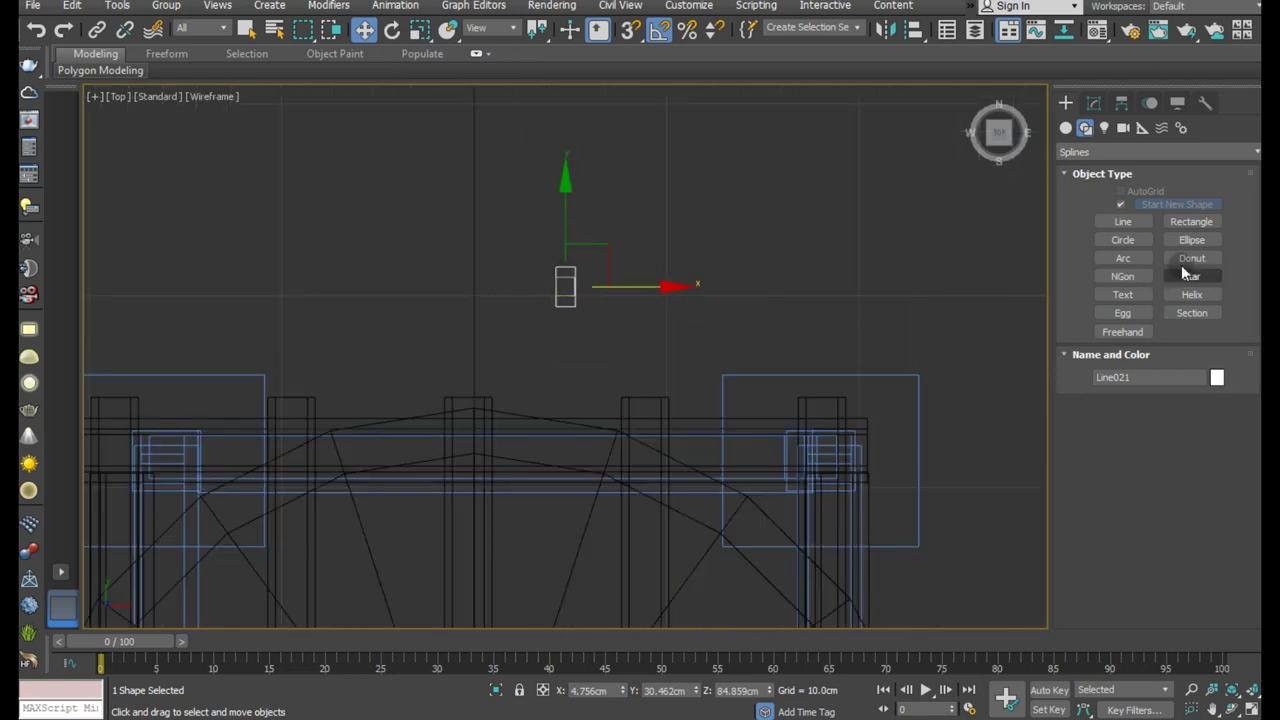
{"action": "left_click", "coordinate": [1123, 222]}
{"action": "left_click", "coordinate": [566, 288]}
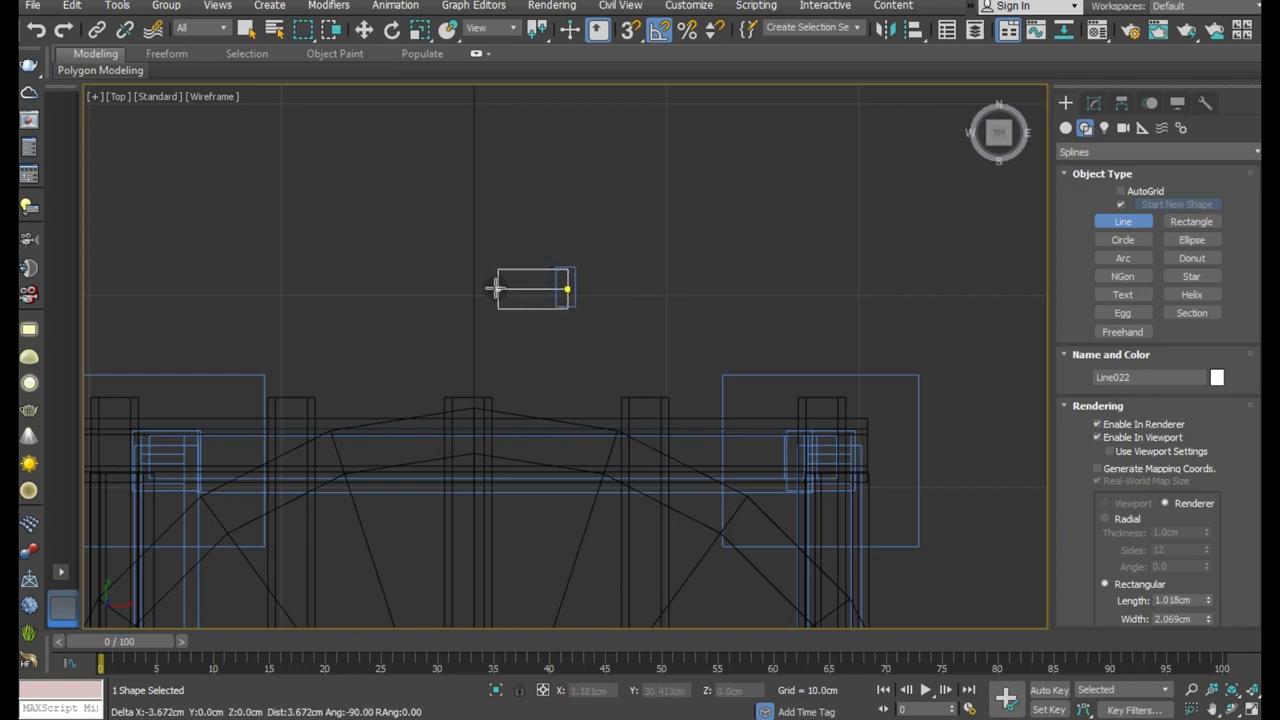
{"action": "left_click", "coordinate": [413, 288]}
{"action": "right_click", "coordinate": [420, 223]}
{"action": "right_click", "coordinate": [440, 185]}
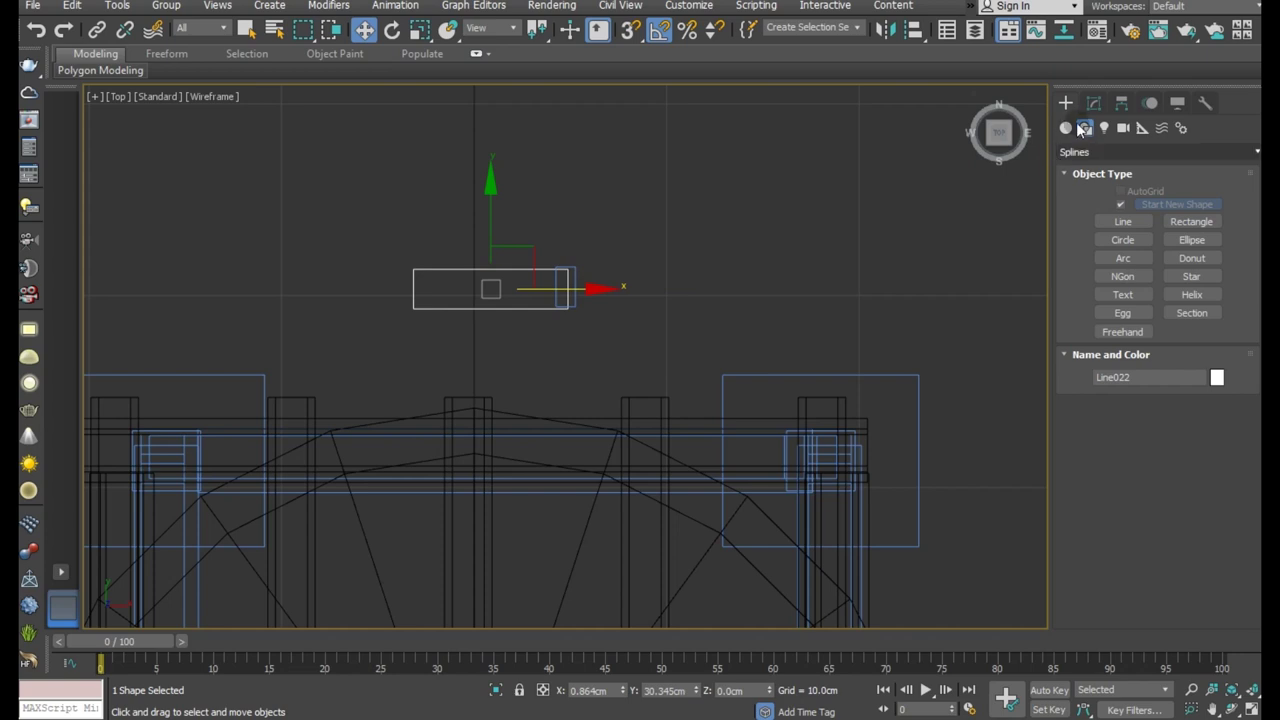
{"action": "left_click", "coordinate": [1093, 103]}
{"action": "left_click", "coordinate": [1098, 334]}
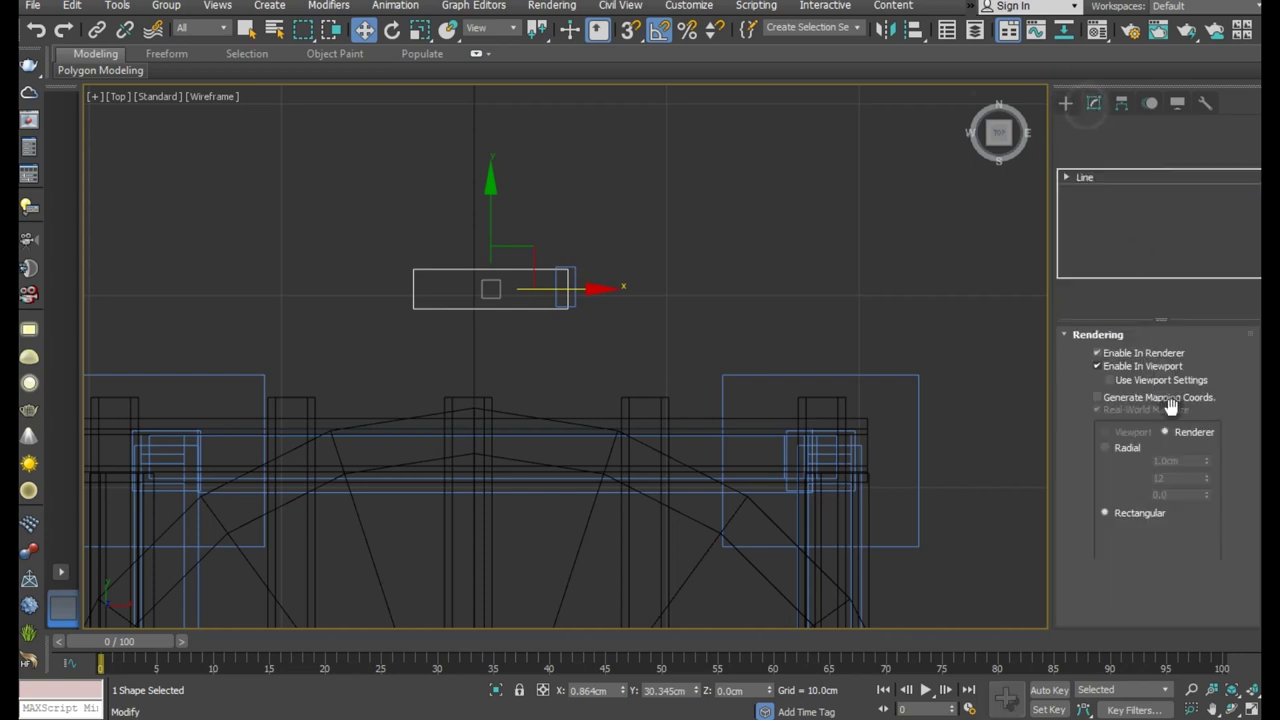
Make the rung a radial tube 1.14 cm thick and raise it up the tower.
{"action": "left_click", "coordinate": [1106, 447]}
{"action": "key", "text": "p"}
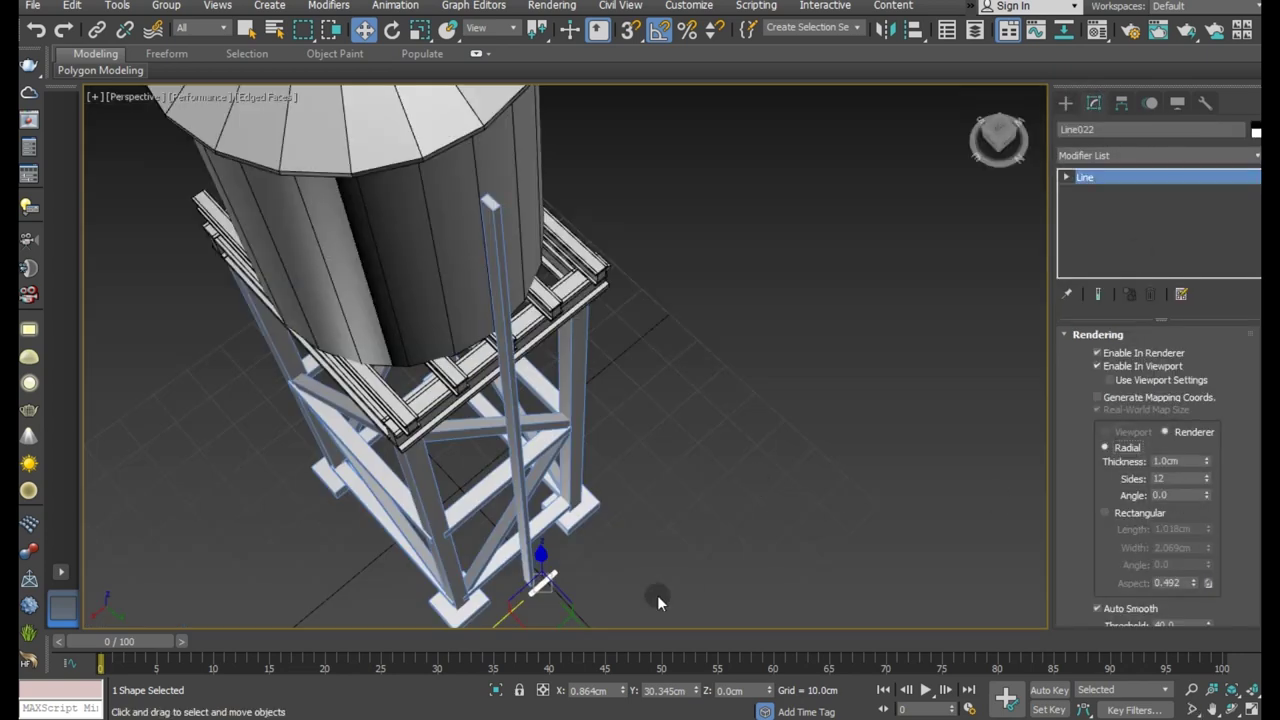
{"action": "left_click_drag", "start_coordinate": [538, 554], "coordinate": [540, 466]}
{"action": "middle_click_drag", "start_coordinate": [617, 524], "coordinate": [490, 527], "text": "alt"}
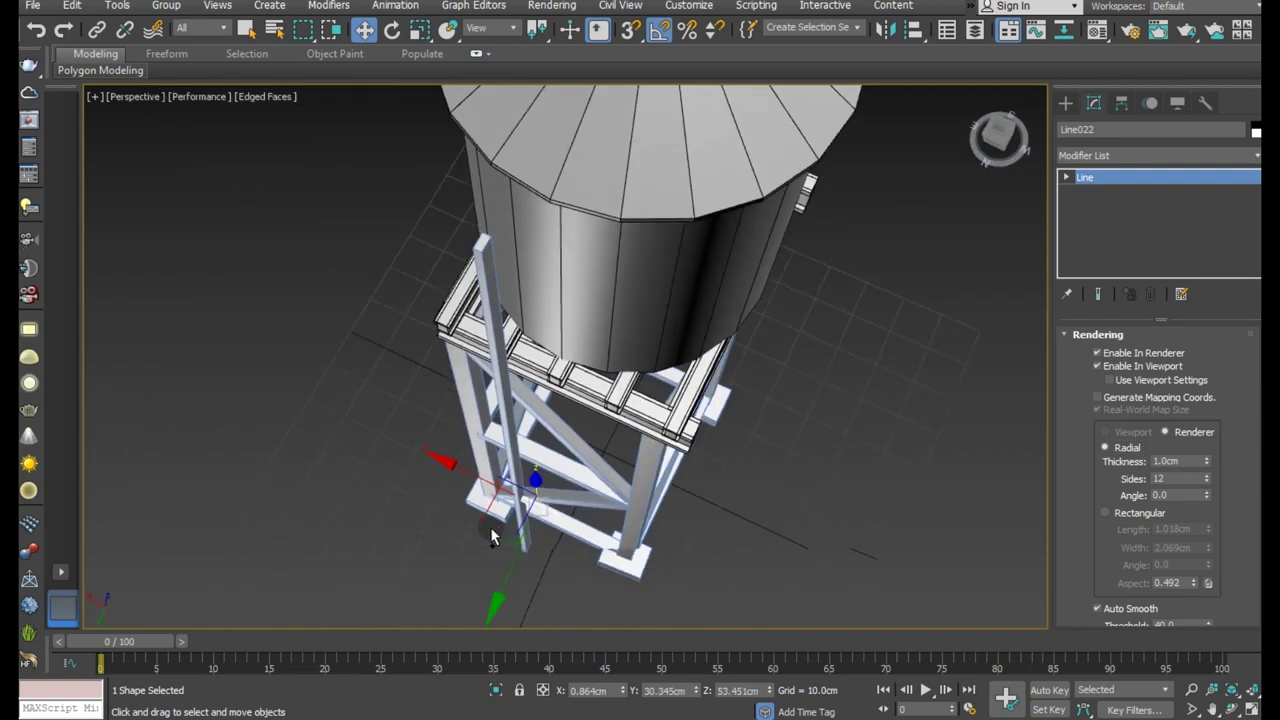
{"action": "scroll", "coordinate": [526, 505], "scroll_direction": "up", "scroll_amount": 5}
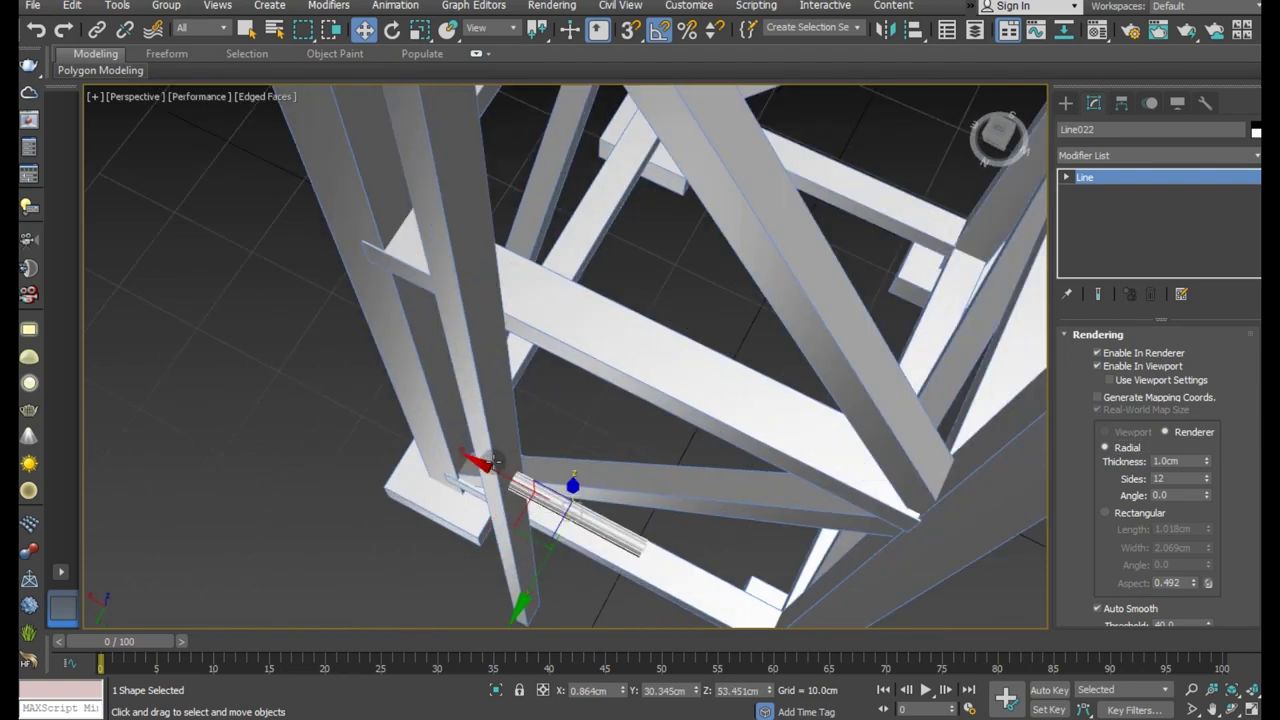
{"action": "scroll", "coordinate": [526, 505], "scroll_direction": "down", "scroll_amount": 5}
{"action": "scroll", "coordinate": [647, 514], "scroll_direction": "up", "scroll_amount": 5}
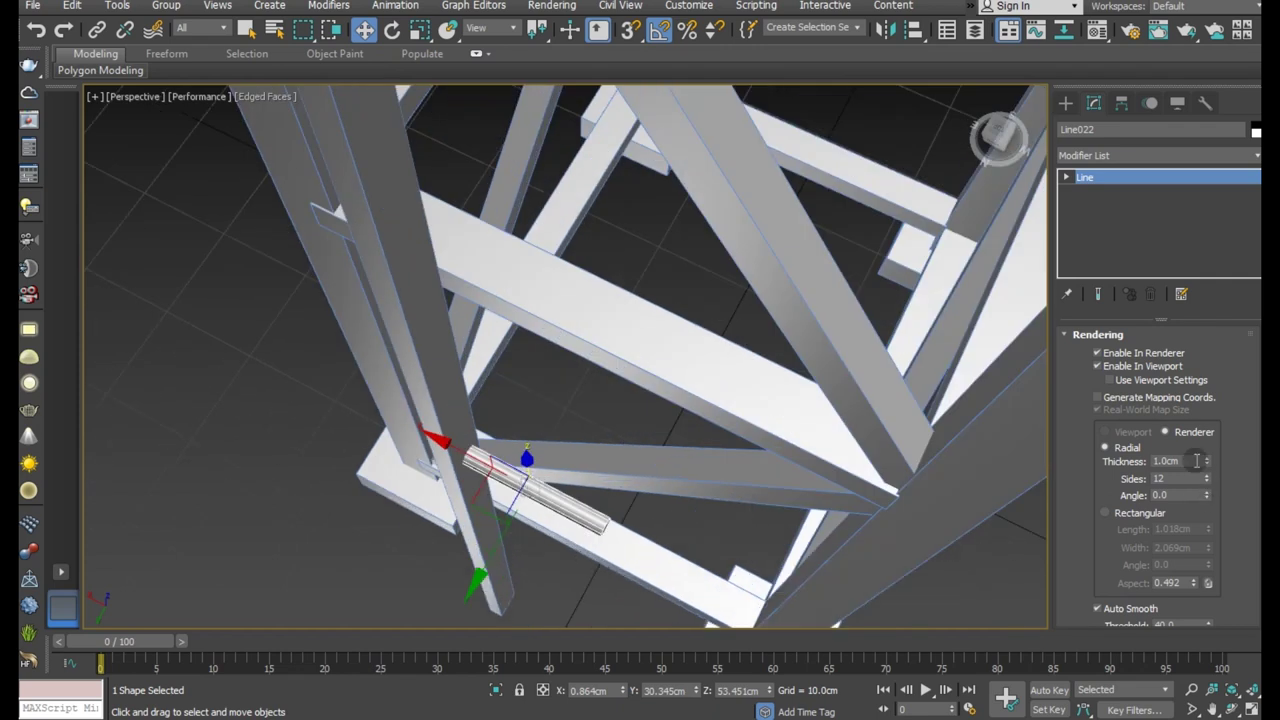
{"action": "left_click_drag", "start_coordinate": [1204, 456], "coordinate": [1202, 449]}
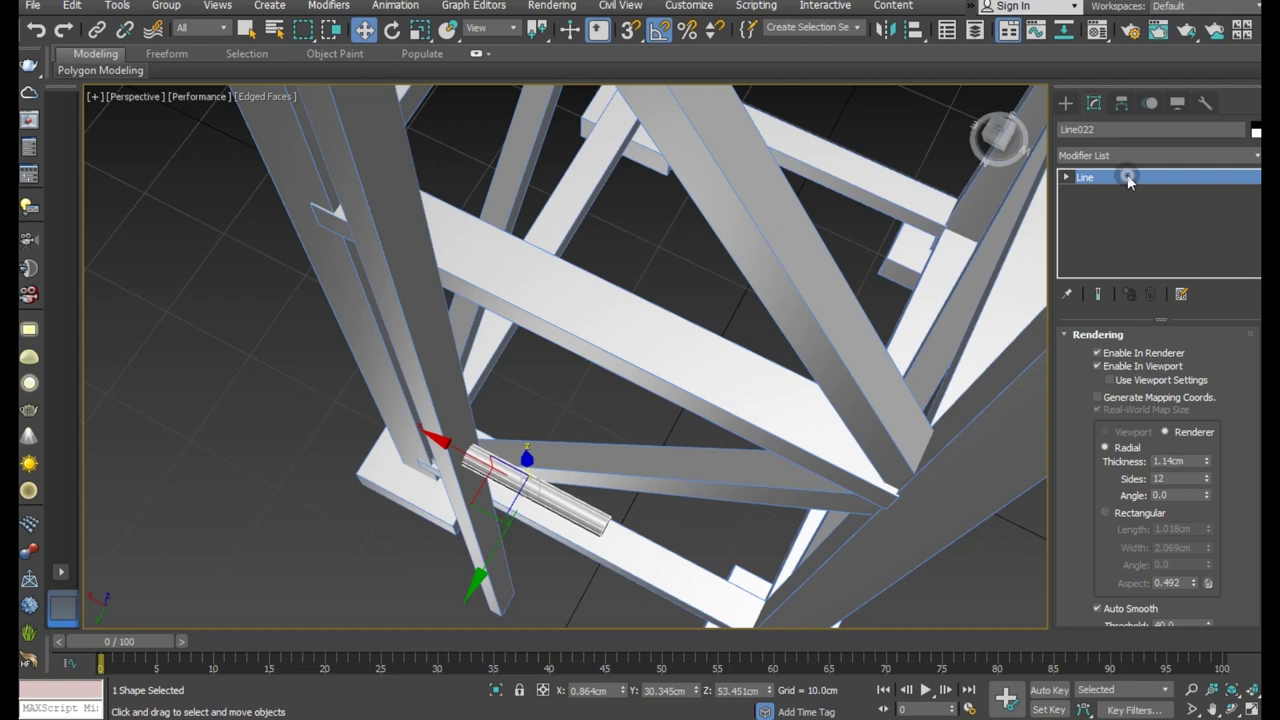
Slide the rung sideways until it sits against the rail.
{"action": "left_click_drag", "start_coordinate": [1128, 180], "coordinate": [587, 388]}
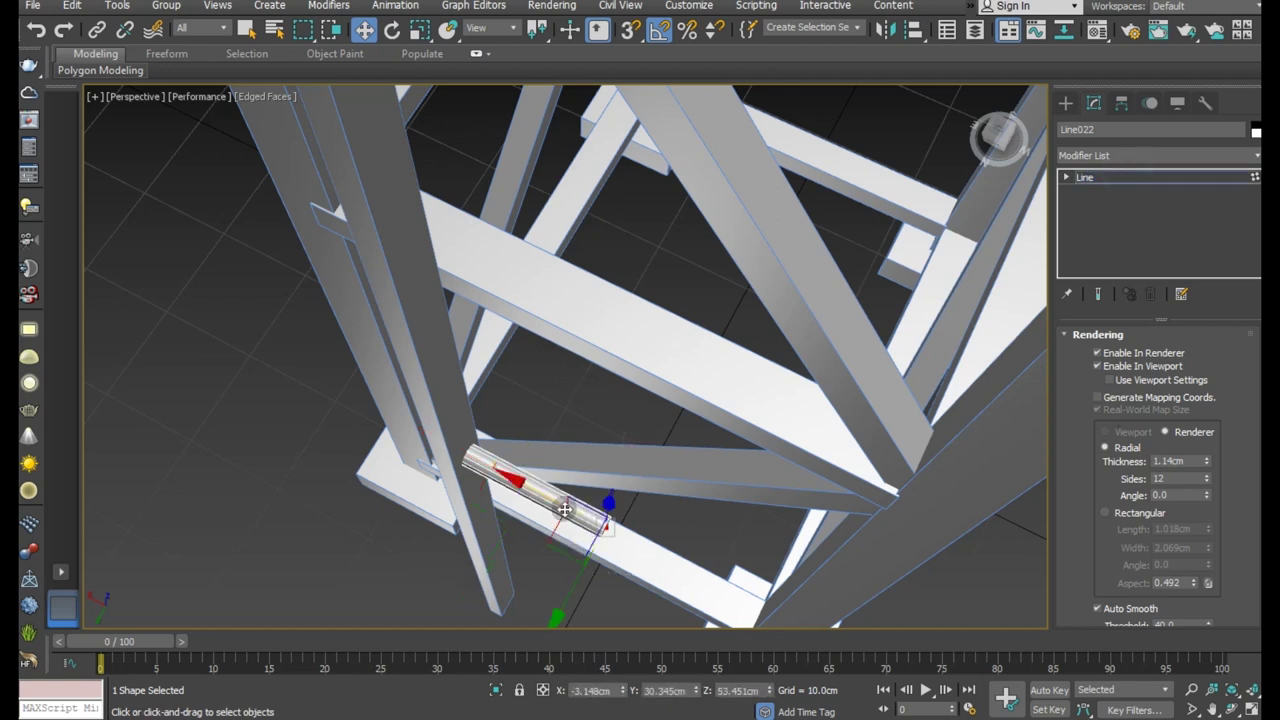
{"action": "left_click_drag", "start_coordinate": [552, 503], "coordinate": [575, 512]}
{"action": "scroll", "coordinate": [575, 512], "scroll_direction": "down", "scroll_amount": 5}
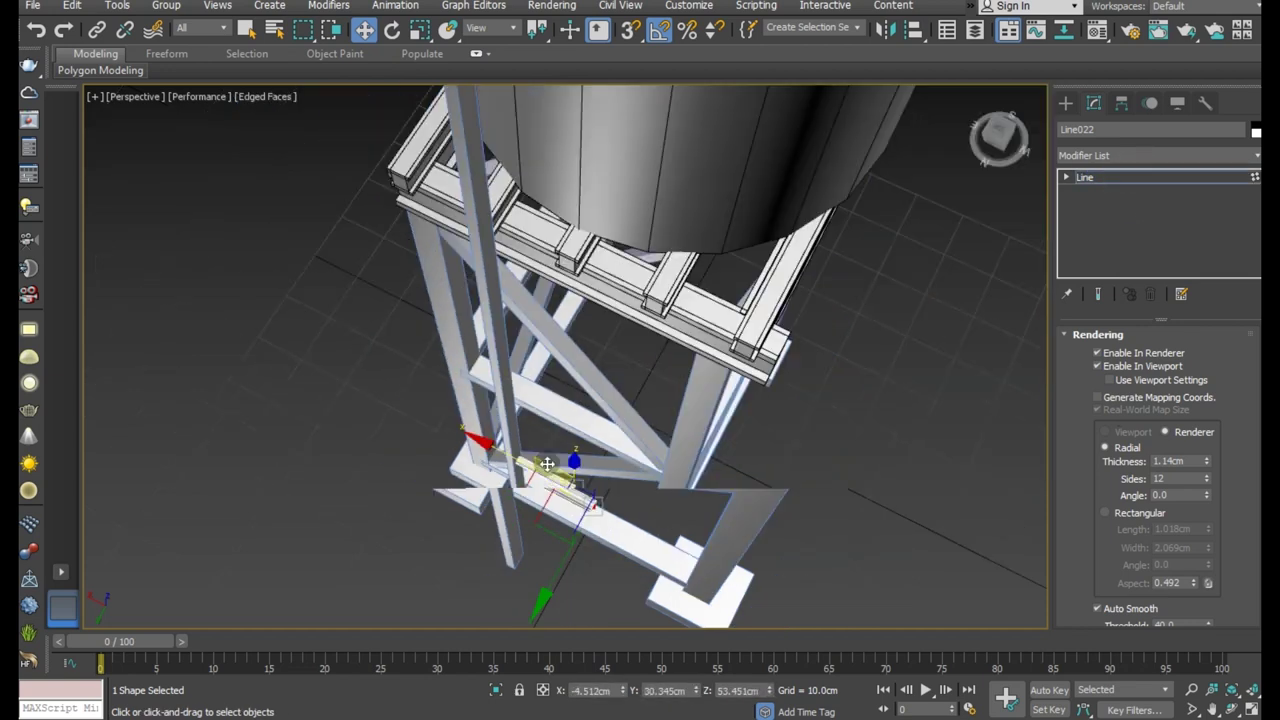
{"action": "middle_click_drag", "start_coordinate": [673, 543], "coordinate": [556, 506], "text": "alt"}
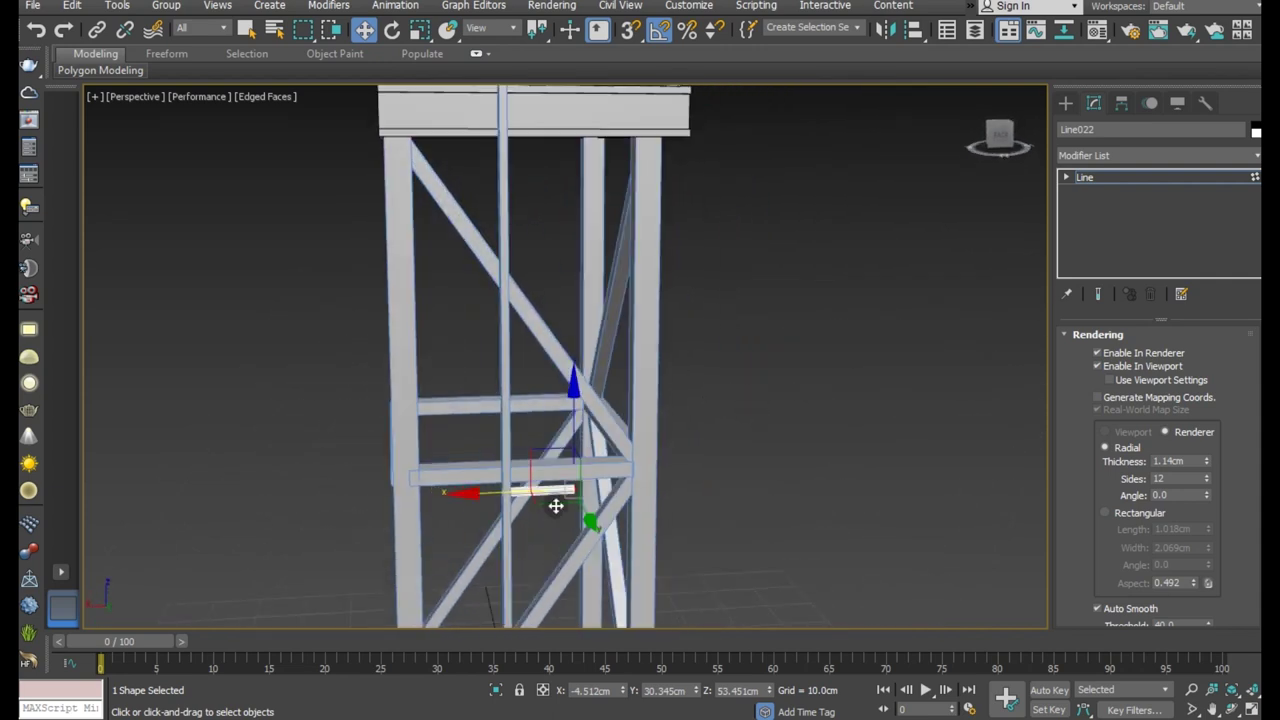
{"action": "mouse_move", "coordinate": [494, 492]}
{"action": "left_mouse_down"}
{"action": "mouse_move", "coordinate": [507, 492]}
{"action": "mouse_move", "coordinate": [492, 491]}
{"action": "left_mouse_up"}
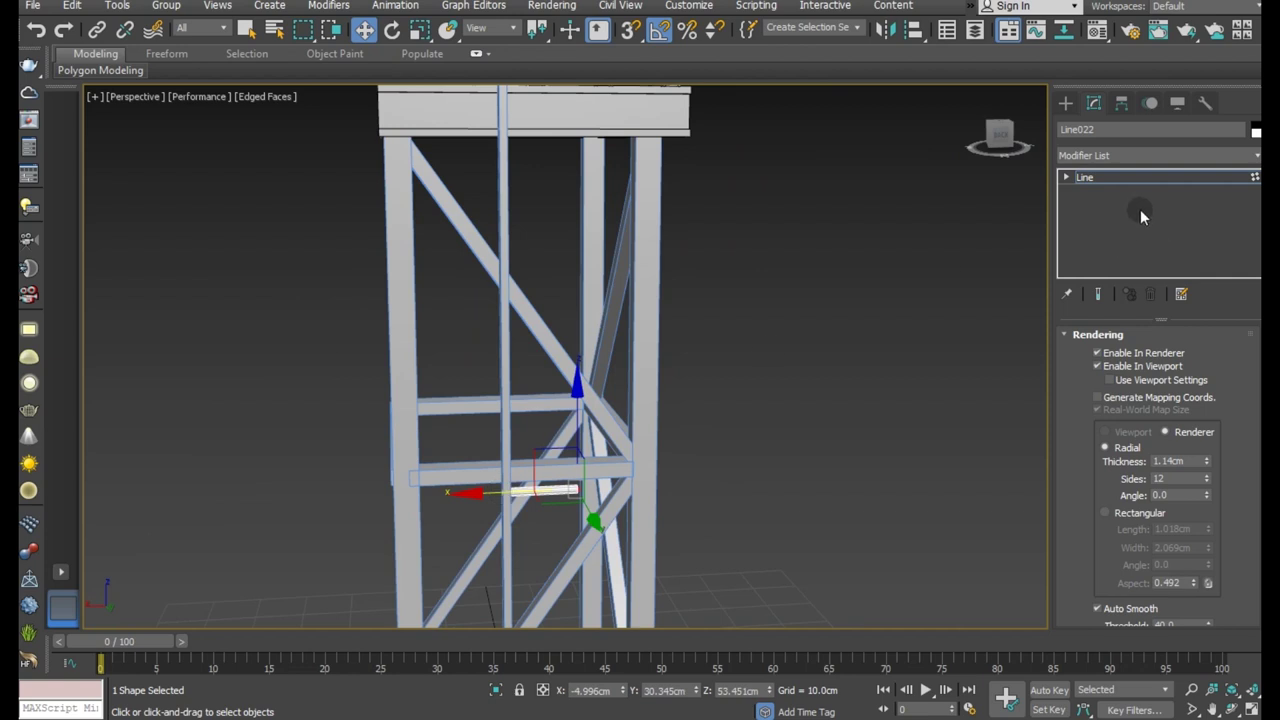
Convert the rung to an Editable Poly and move it aside.
{"action": "right_click", "coordinate": [1103, 178]}
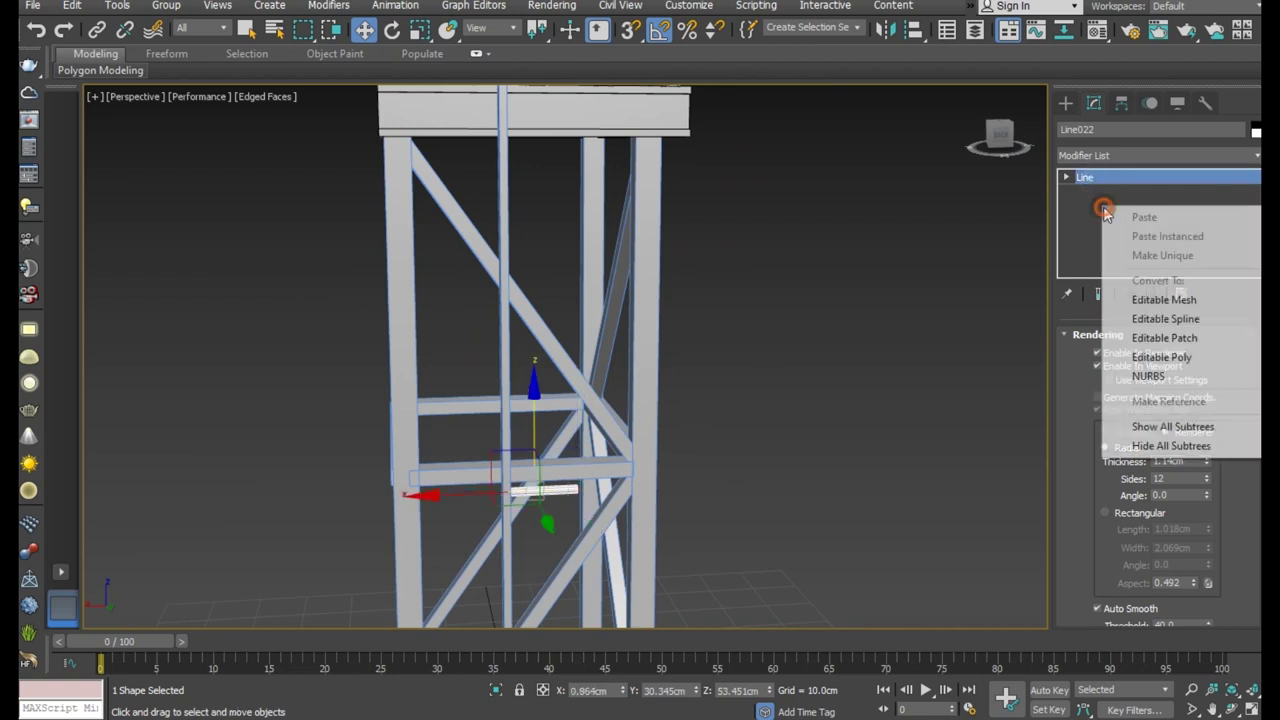
{"action": "left_click", "coordinate": [1145, 357]}
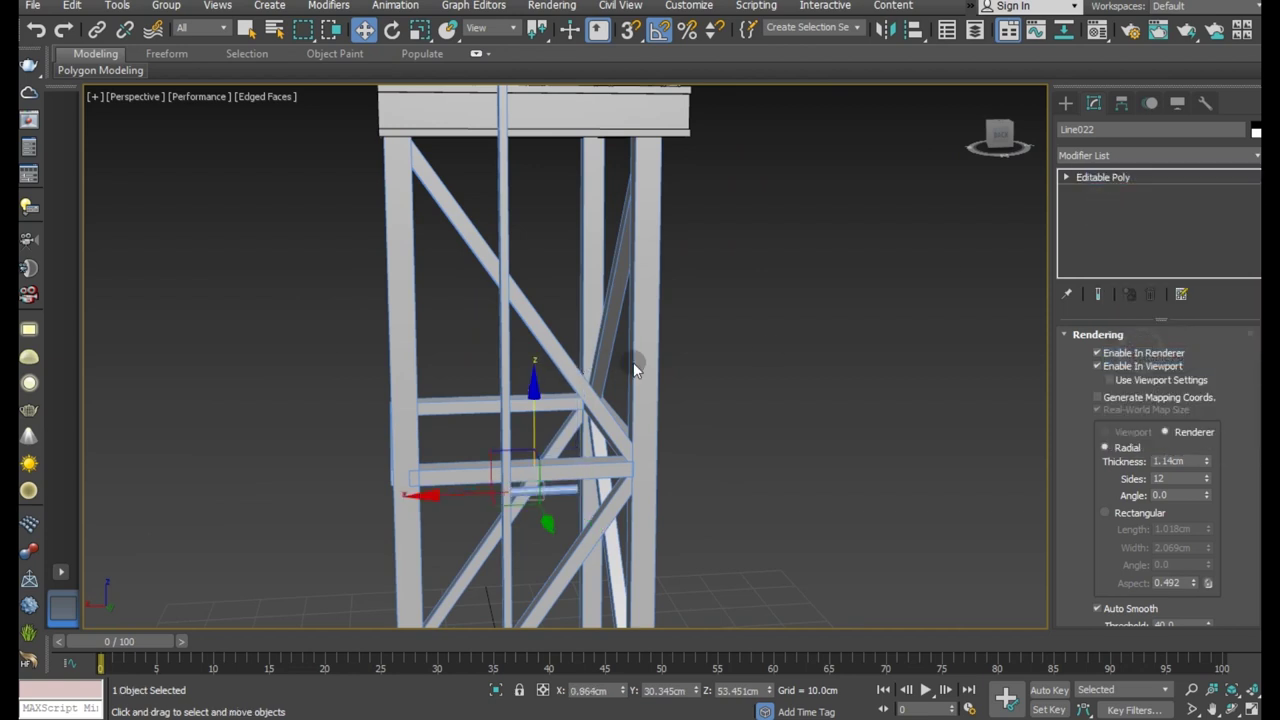
{"action": "mouse_move", "coordinate": [723, 357]}
{"action": "middle_mouse_down", "text": "alt"}
{"action": "mouse_move", "coordinate": [636, 425]}
{"action": "mouse_move", "coordinate": [471, 490]}
{"action": "middle_mouse_up", "text": "alt"}
{"action": "mouse_move", "coordinate": [478, 430]}
{"action": "left_mouse_down"}
{"action": "mouse_move", "coordinate": [420, 380]}
{"action": "mouse_move", "coordinate": [320, 333]}
{"action": "left_mouse_up"}
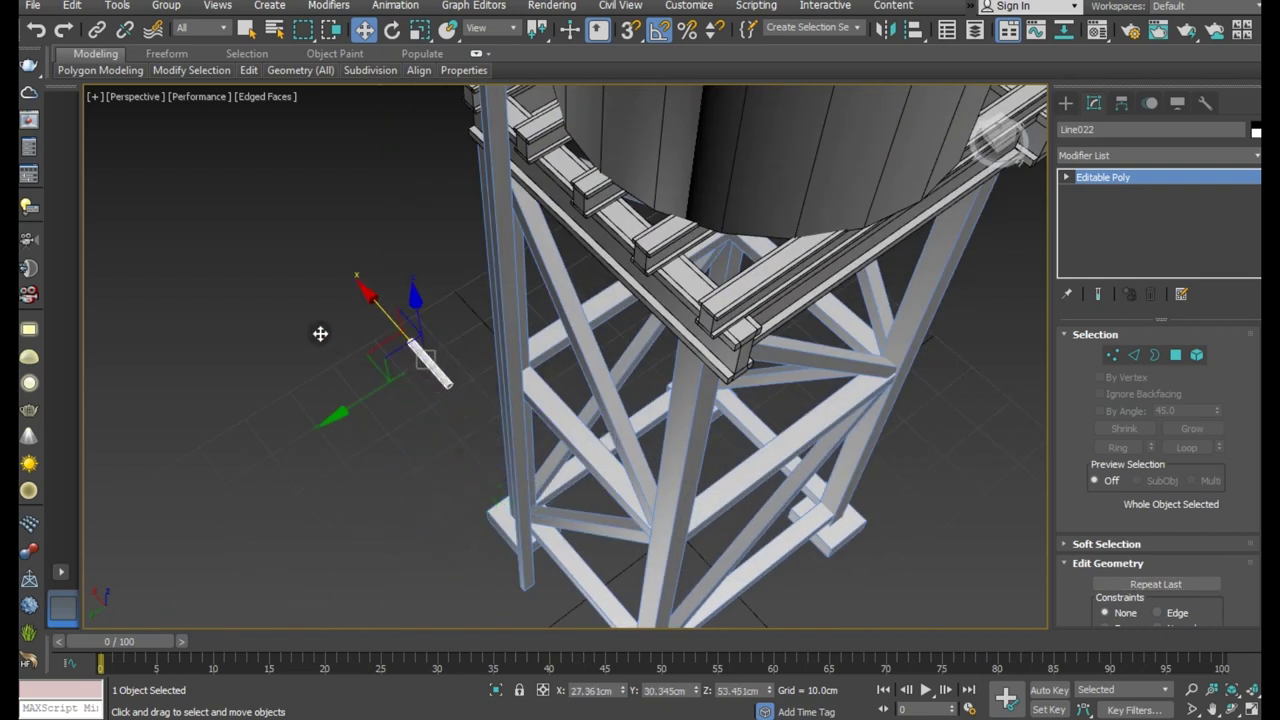
Set up the Spacing Tool with rail Line021 as the path, using Centers and Copy.
{"action": "key", "text": "shift+i"}
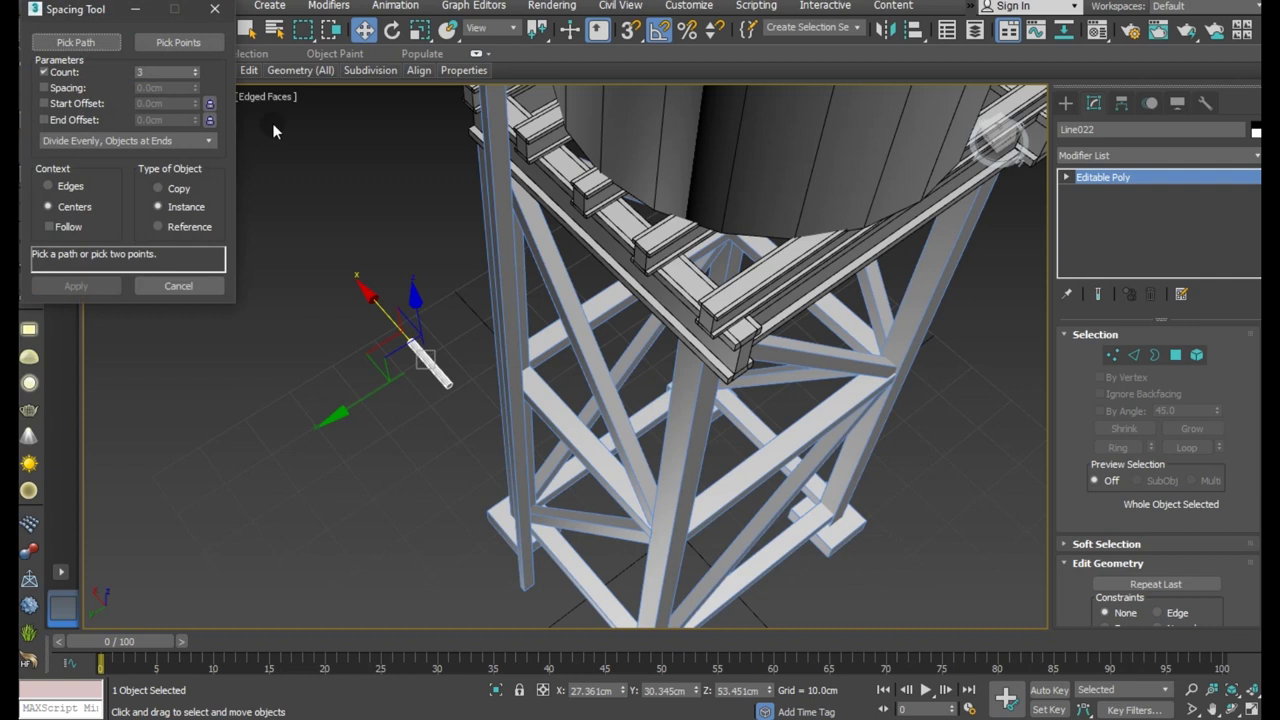
{"action": "left_click", "coordinate": [75, 42]}
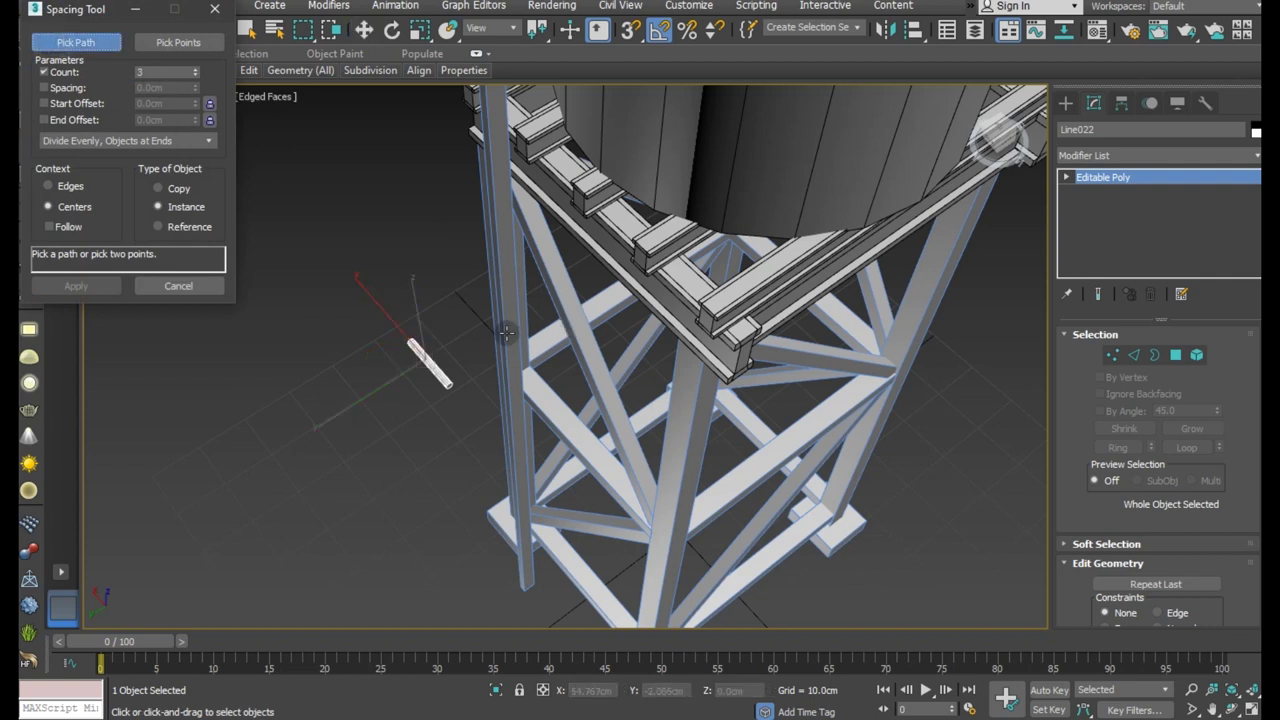
{"action": "left_click", "coordinate": [528, 573]}
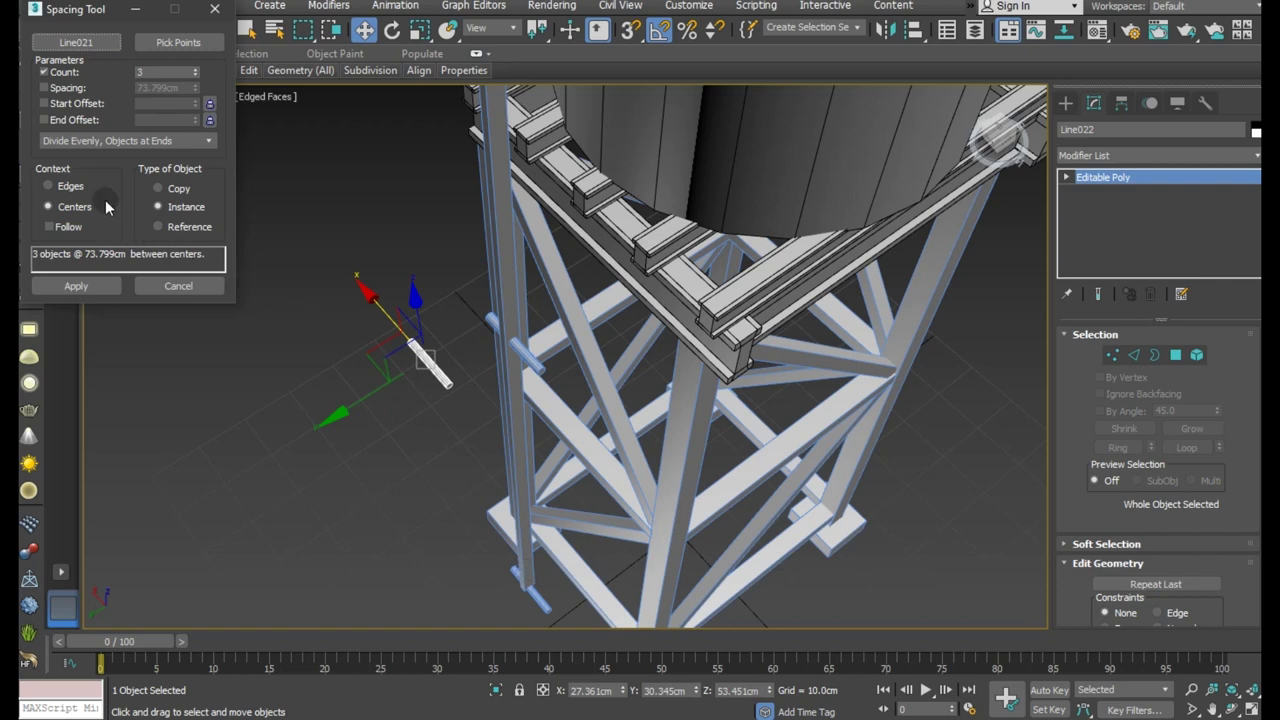
{"action": "left_click", "coordinate": [68, 193]}
{"action": "left_click", "coordinate": [171, 189]}
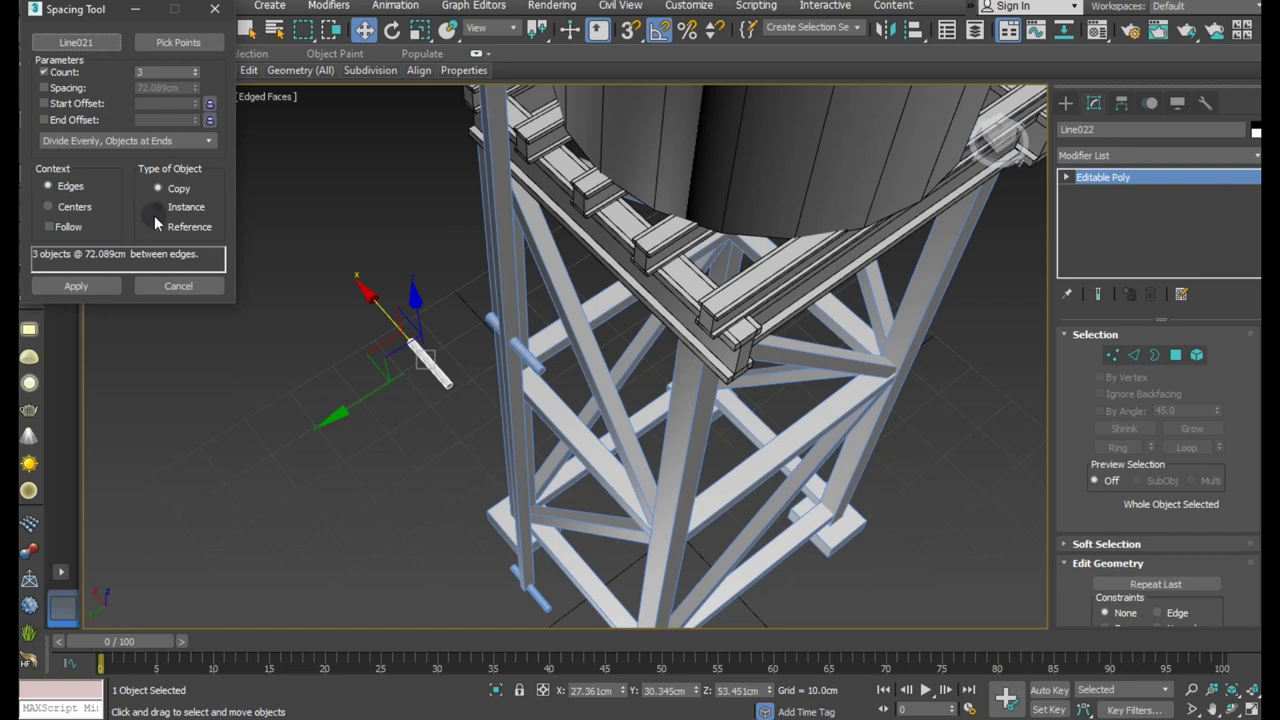
{"action": "left_click", "coordinate": [76, 207]}
Raise the rung count to 16 and apply, spacing the rungs 9.84 cm apart.
{"action": "left_click", "coordinate": [196, 69]}
{"action": "left_click", "coordinate": [196, 69]}
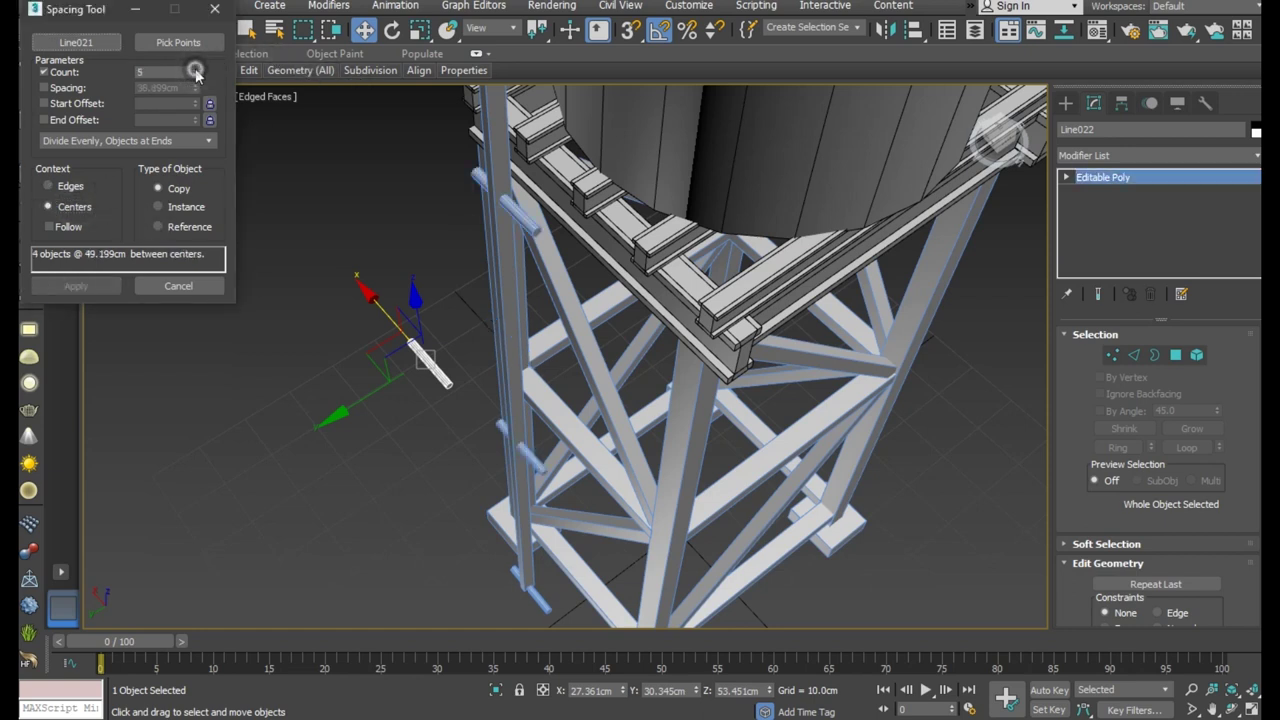
{"action": "left_click", "coordinate": [196, 69]}
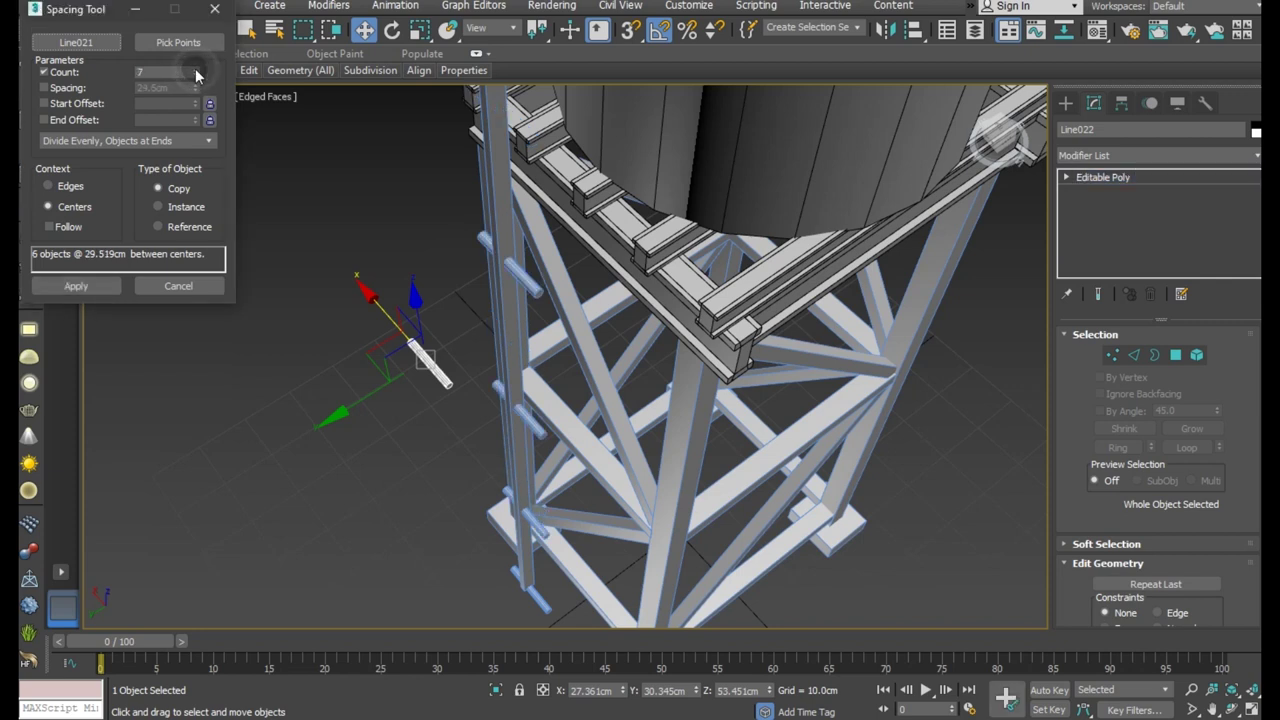
{"action": "left_click", "coordinate": [196, 69]}
{"action": "left_click", "coordinate": [196, 69]}
{"action": "left_click", "coordinate": [196, 69]}
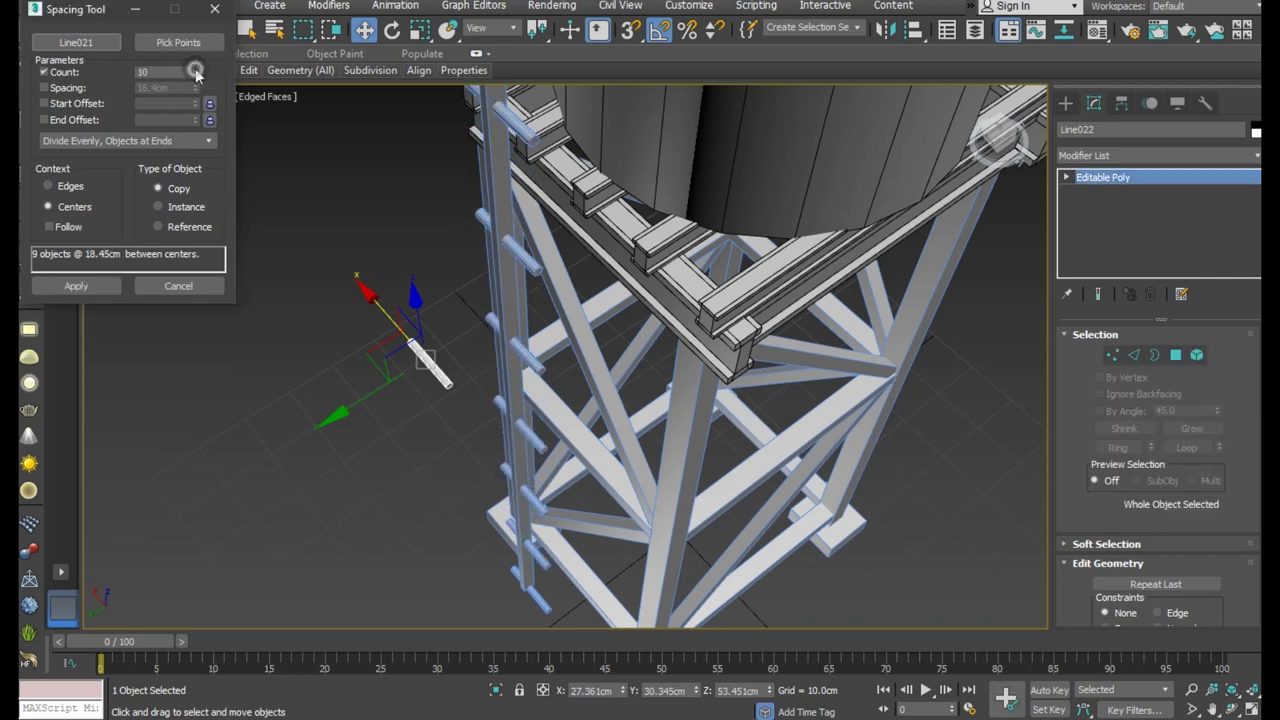
{"action": "left_click", "coordinate": [196, 69]}
{"action": "left_click", "coordinate": [196, 69]}
{"action": "left_click", "coordinate": [196, 69]}
{"action": "left_click", "coordinate": [196, 69]}
{"action": "left_click", "coordinate": [196, 69]}
{"action": "left_click", "coordinate": [196, 69]}
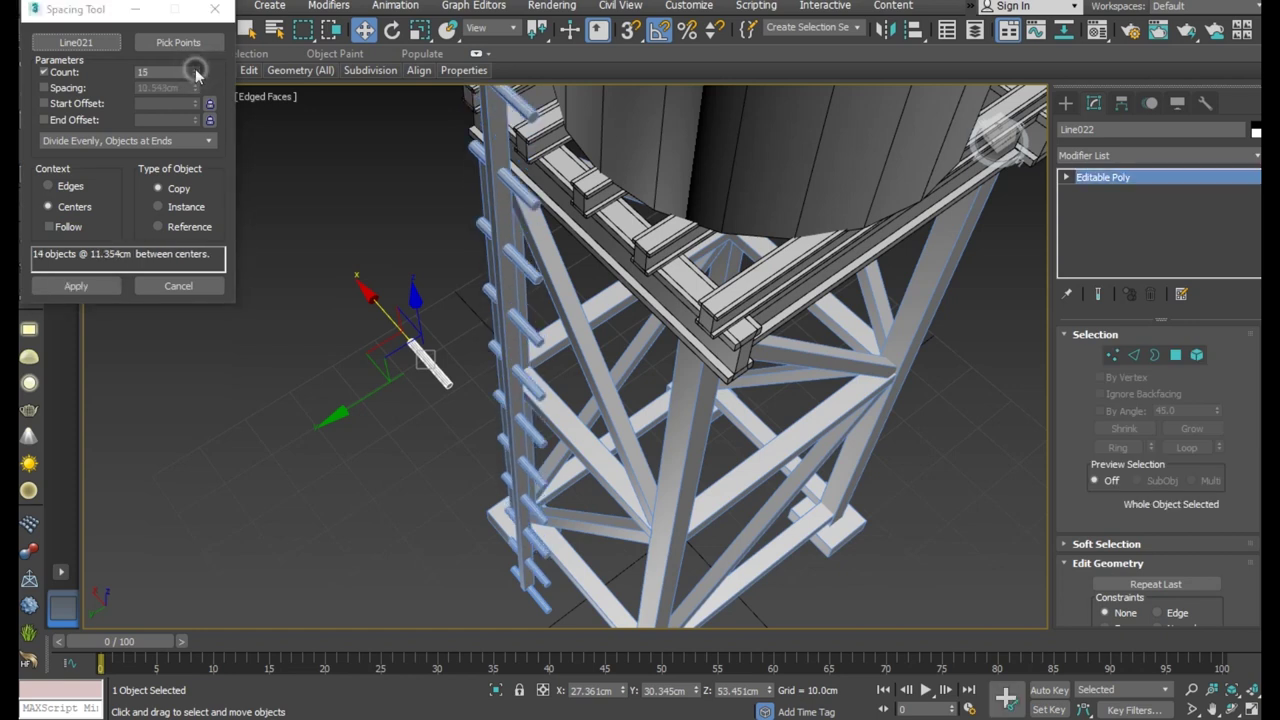
{"action": "left_click", "coordinate": [196, 69]}
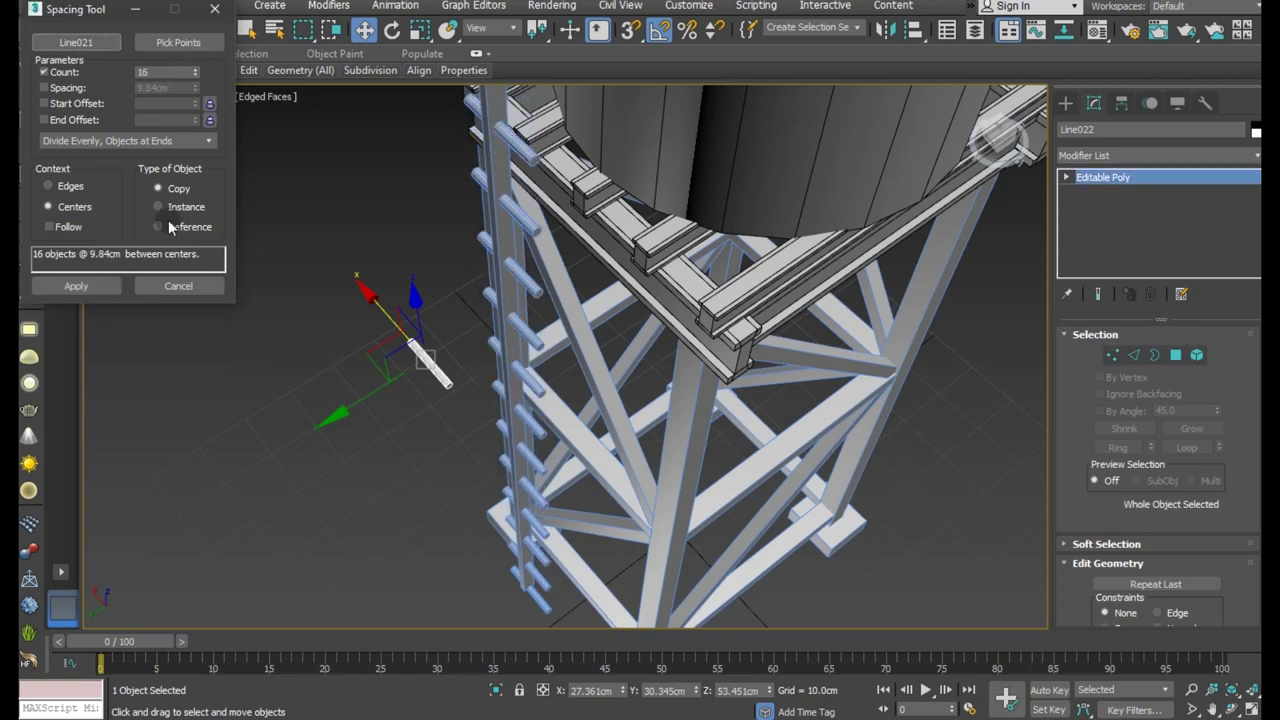
{"action": "left_click", "coordinate": [97, 287]}
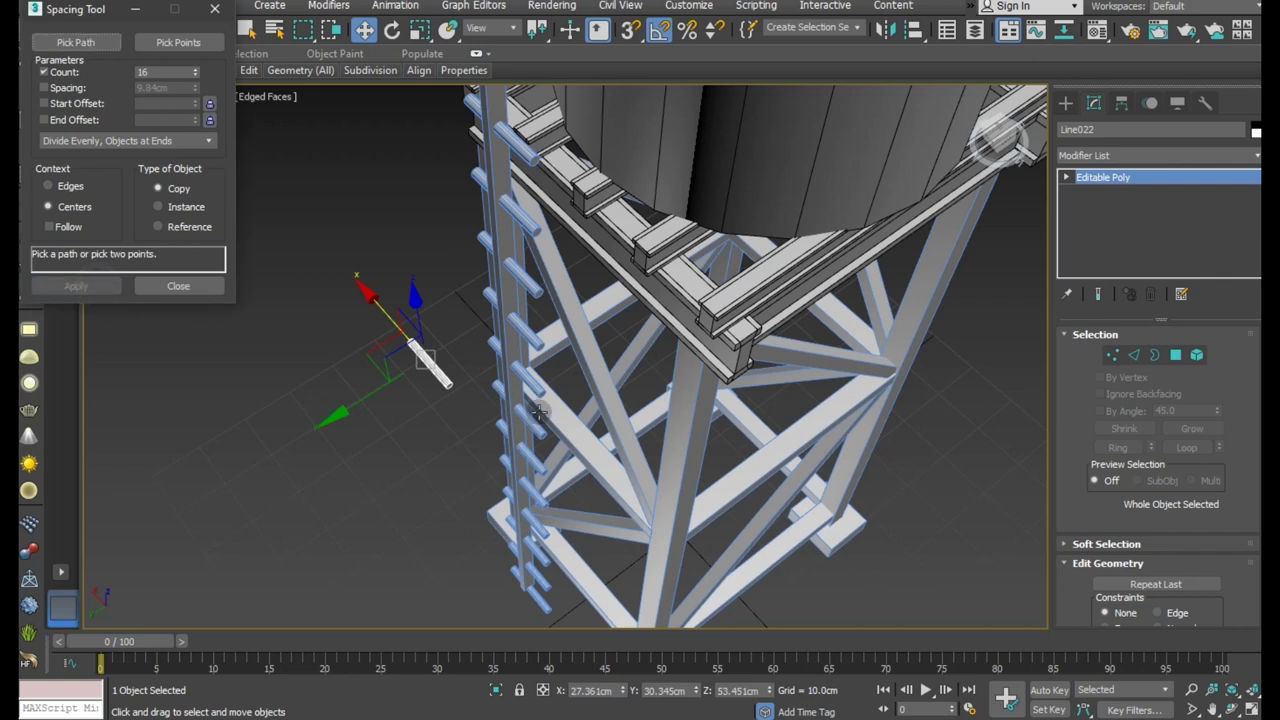
{"action": "left_click", "coordinate": [177, 287]}
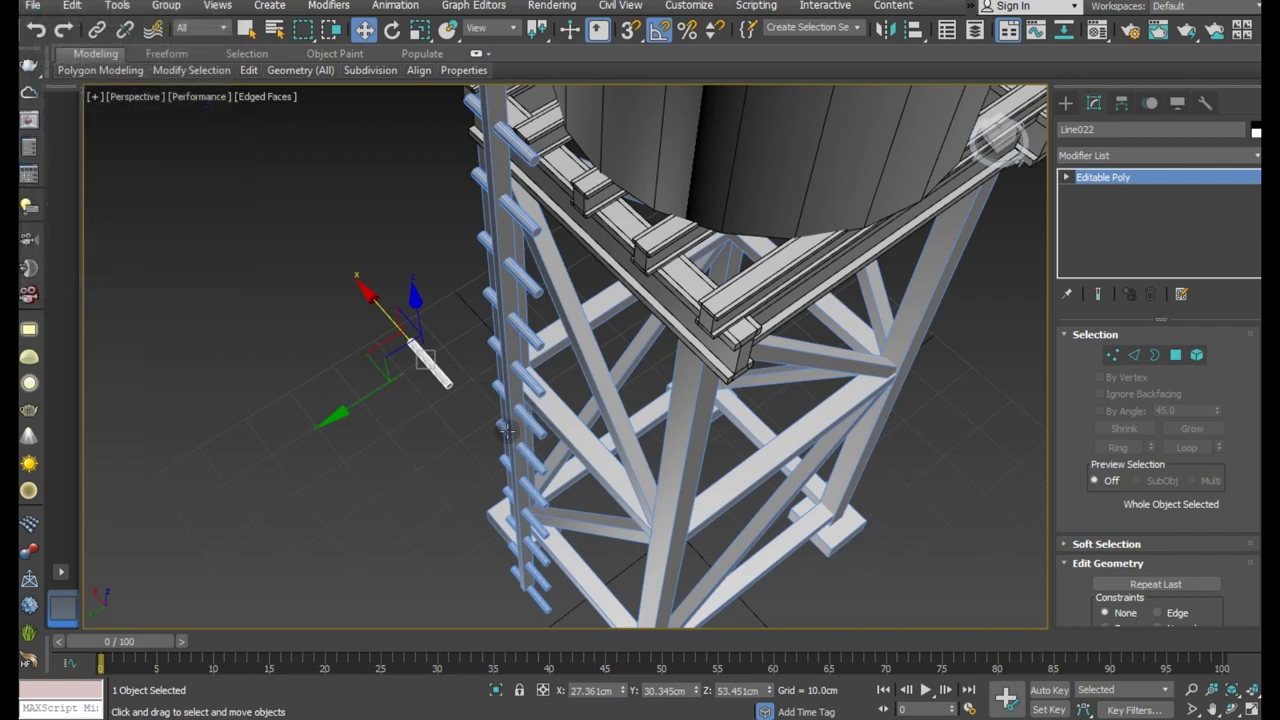
Move the spare rung out beside the tower.
{"action": "scroll", "coordinate": [505, 430], "scroll_direction": "down", "scroll_amount": 3}
{"action": "mouse_move", "coordinate": [600, 400]}
{"action": "middle_mouse_down", "text": "alt"}
{"action": "mouse_move", "coordinate": [578, 355]}
{"action": "mouse_move", "coordinate": [690, 314]}
{"action": "mouse_move", "coordinate": [674, 277]}
{"action": "mouse_move", "coordinate": [623, 251]}
{"action": "mouse_move", "coordinate": [531, 263]}
{"action": "mouse_move", "coordinate": [540, 390]}
{"action": "mouse_move", "coordinate": [633, 400]}
{"action": "mouse_move", "coordinate": [786, 347]}
{"action": "mouse_move", "coordinate": [791, 324]}
{"action": "mouse_move", "coordinate": [757, 318]}
{"action": "middle_mouse_up", "text": "alt"}
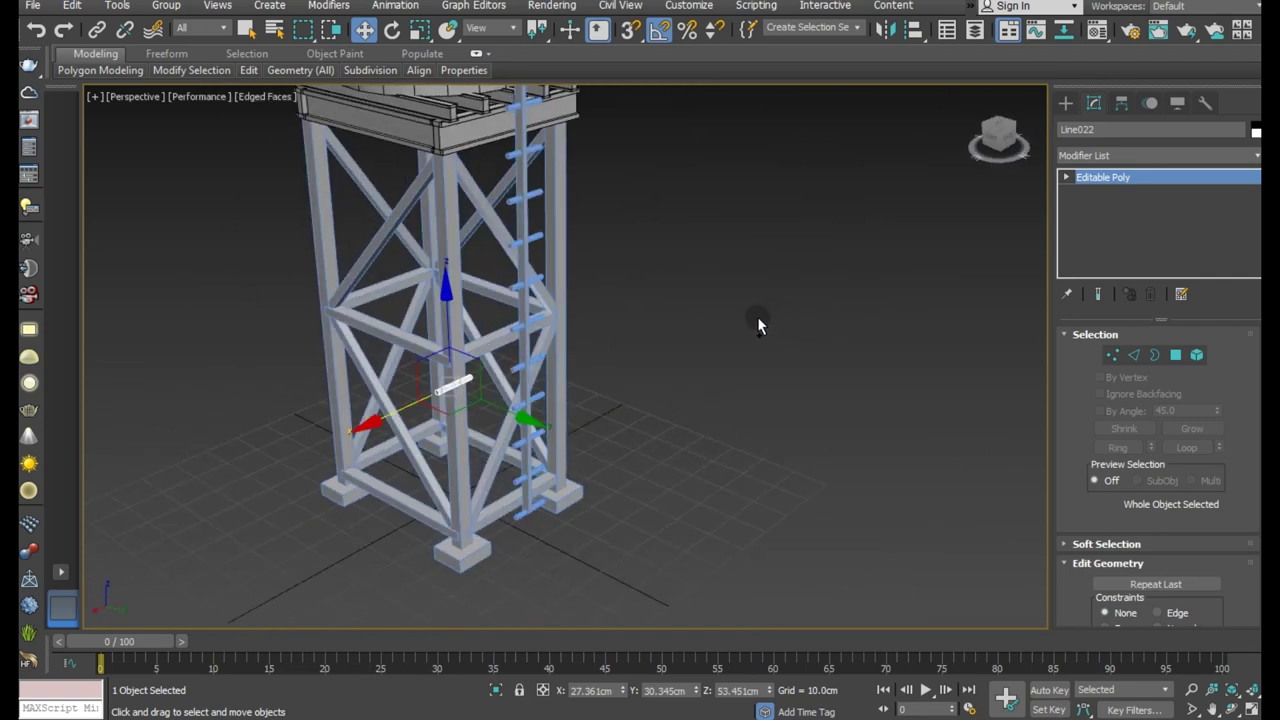
{"action": "mouse_move", "coordinate": [460, 397]}
{"action": "left_mouse_down"}
{"action": "mouse_move", "coordinate": [284, 336]}
{"action": "mouse_move", "coordinate": [293, 341]}
{"action": "left_mouse_up"}
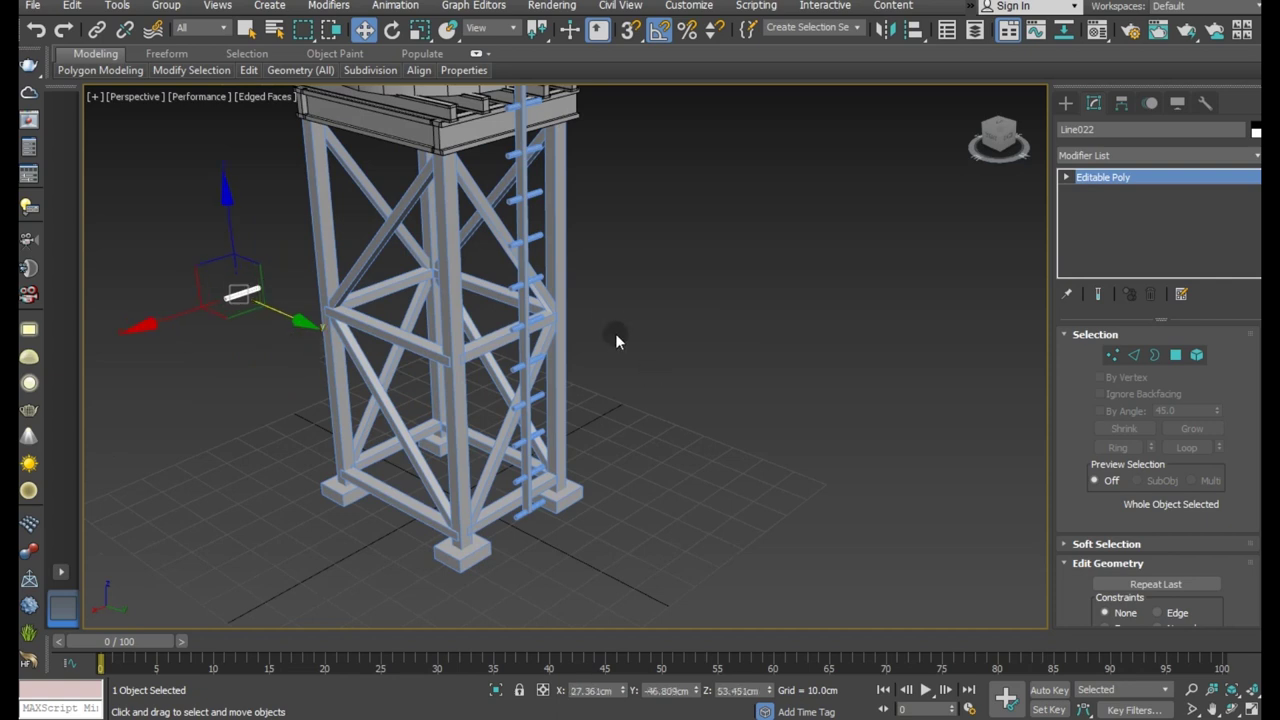
{"action": "mouse_move", "coordinate": [625, 323]}
{"action": "middle_mouse_down", "text": "alt"}
{"action": "mouse_move", "coordinate": [714, 271]}
{"action": "mouse_move", "coordinate": [697, 257]}
{"action": "middle_mouse_up", "text": "alt"}
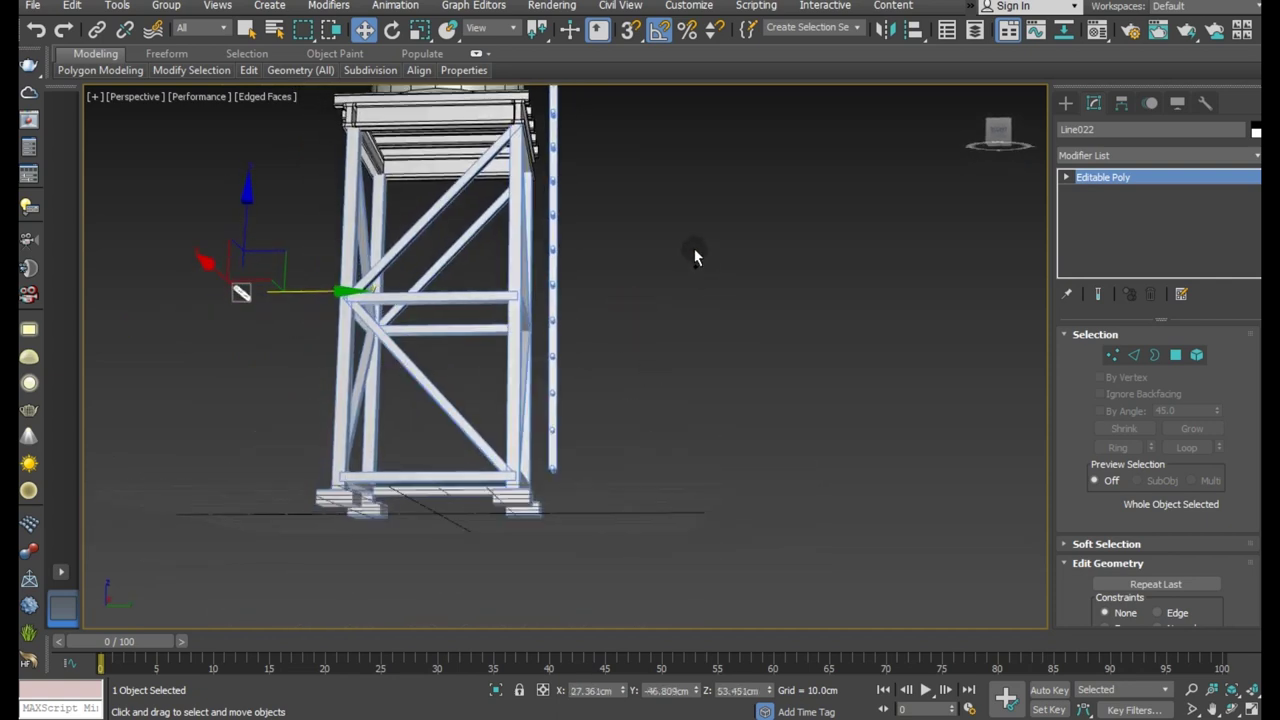
Select the ladder rail and Shift-drag a copy sideways to the rungs' far ends.
{"action": "key", "text": "l"}
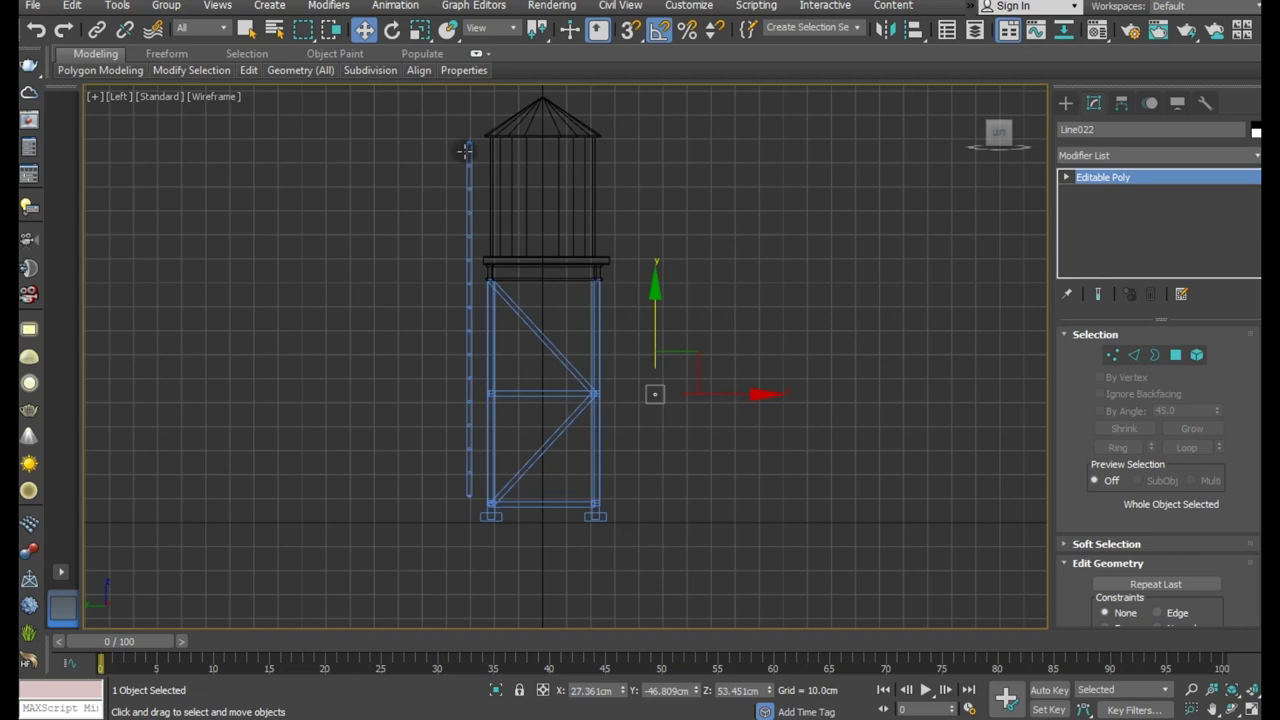
{"action": "left_click", "coordinate": [466, 150]}
{"action": "key", "text": "p"}
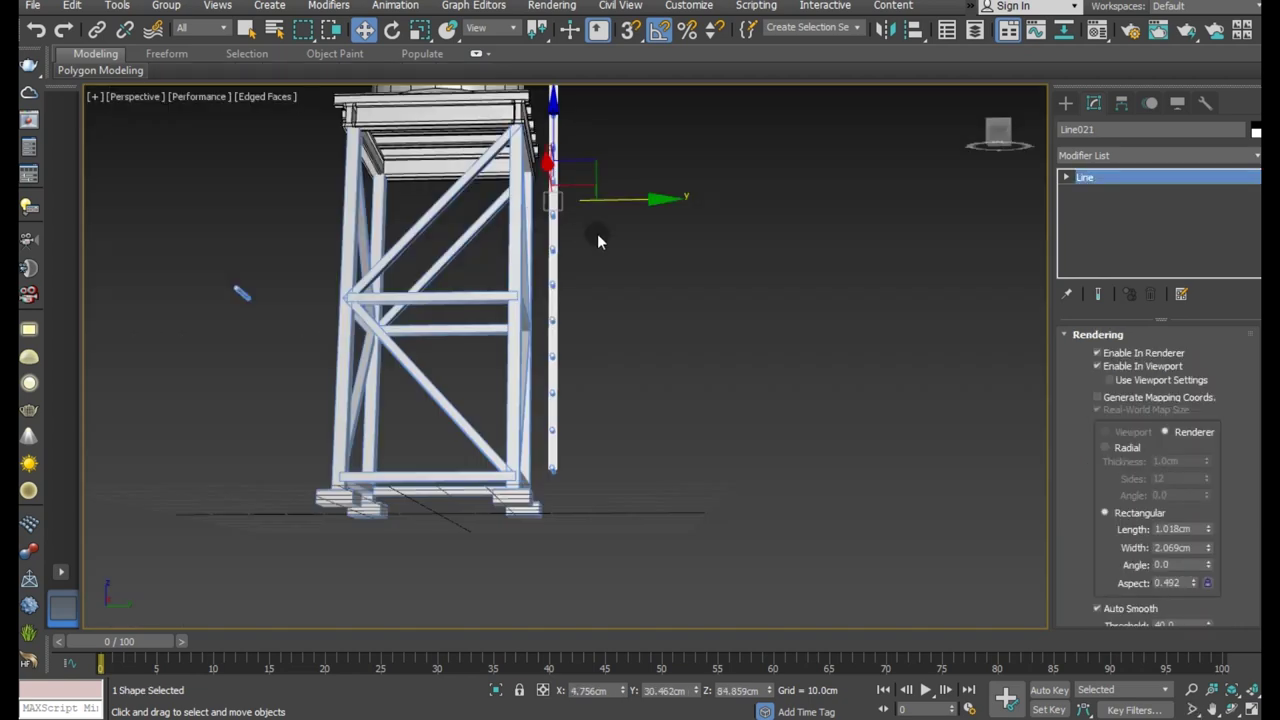
{"action": "mouse_move", "coordinate": [617, 277]}
{"action": "middle_mouse_down", "text": "alt"}
{"action": "mouse_move", "coordinate": [629, 294]}
{"action": "mouse_move", "coordinate": [604, 262]}
{"action": "middle_mouse_up", "text": "alt"}
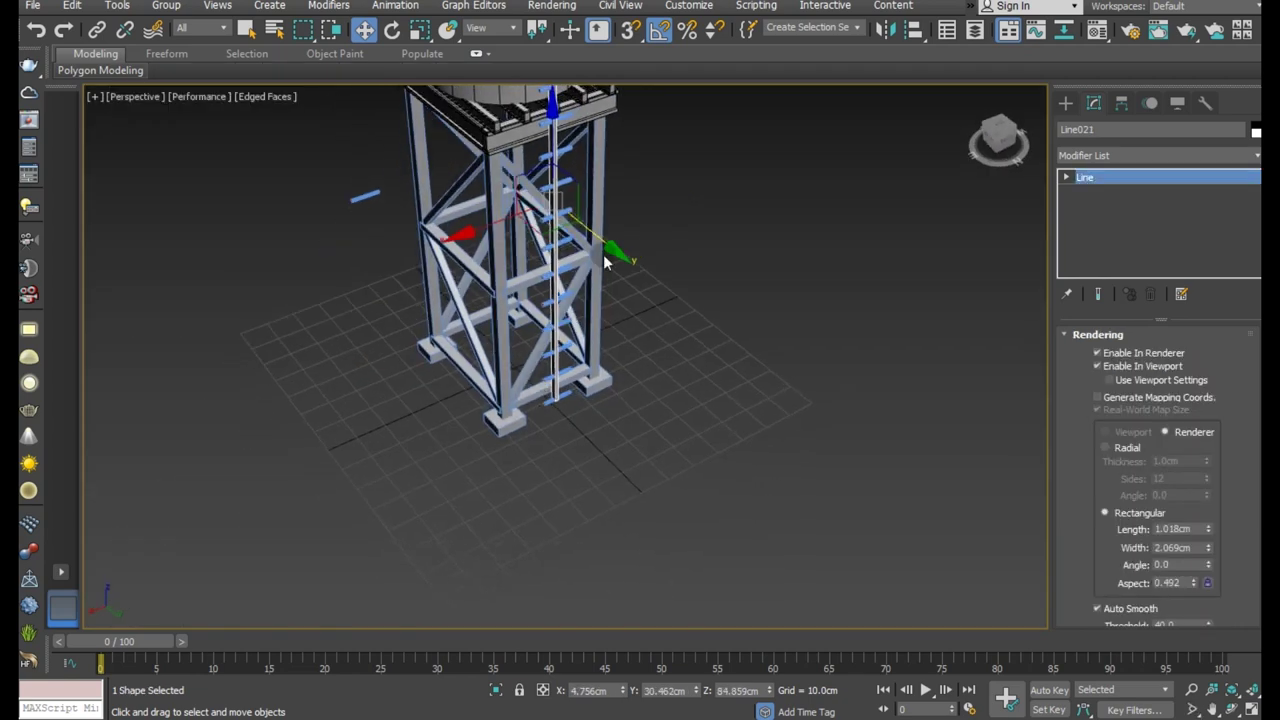
{"action": "scroll", "coordinate": [586, 150], "scroll_direction": "up", "scroll_amount": 5}
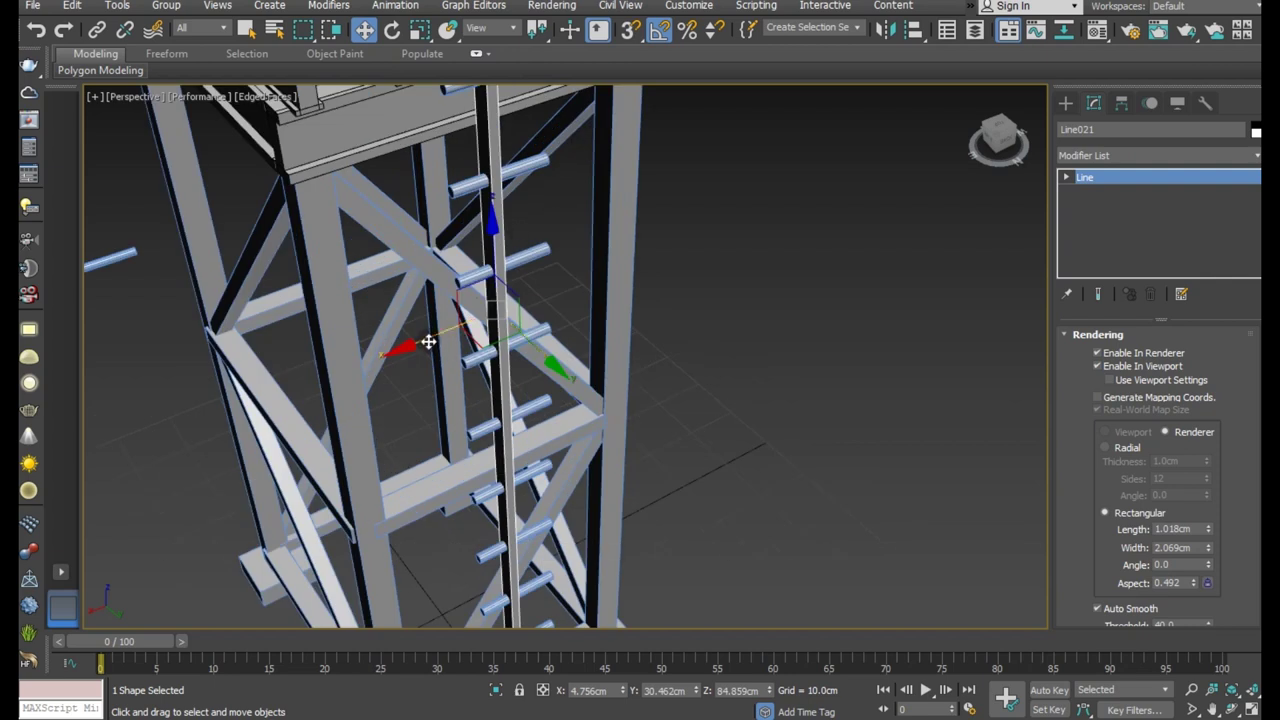
{"action": "mouse_move", "coordinate": [425, 341]}
{"action": "left_mouse_down"}
{"action": "mouse_move", "coordinate": [384, 345]}
{"action": "mouse_move", "coordinate": [470, 328]}
{"action": "left_mouse_up"}
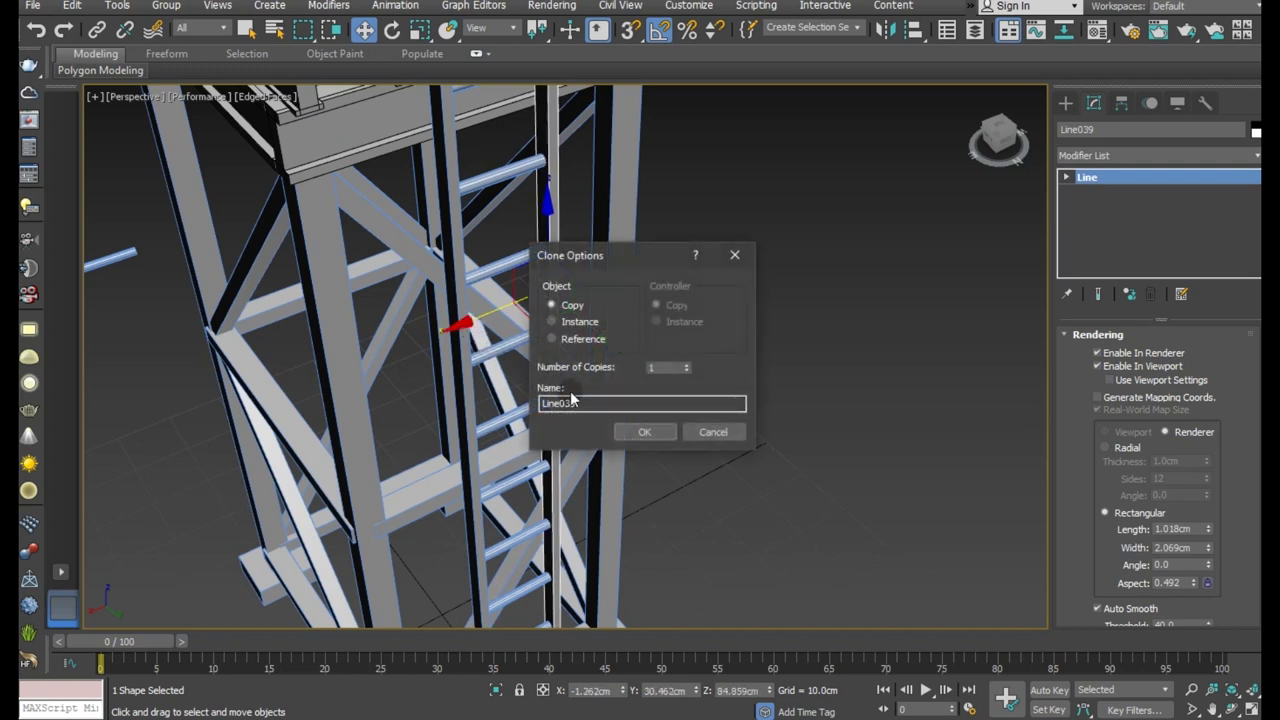
Confirm the rail clone as a copy named Line039.
{"action": "left_click", "coordinate": [641, 432]}
{"action": "scroll", "coordinate": [525, 490], "scroll_direction": "down", "scroll_amount": 5}
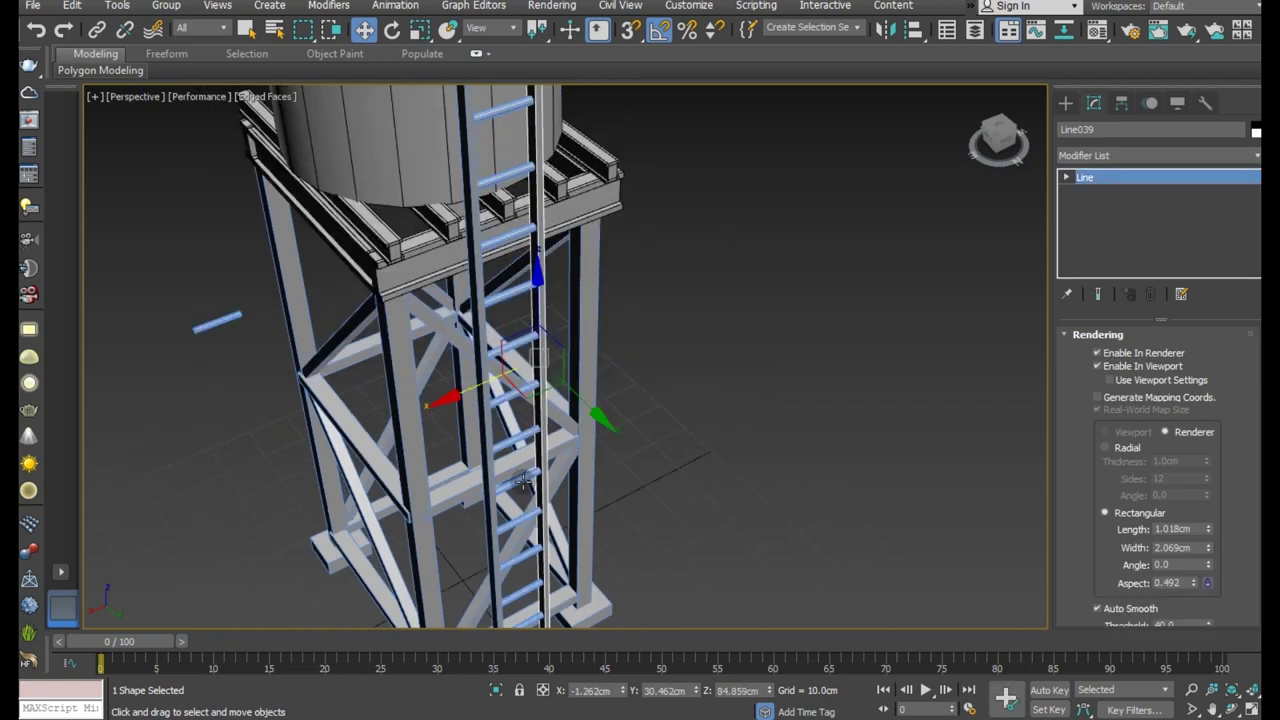
{"action": "scroll", "coordinate": [600, 470], "scroll_direction": "down", "scroll_amount": 3}
{"action": "middle_click_drag", "start_coordinate": [718, 451], "coordinate": [562, 435], "text": "alt"}
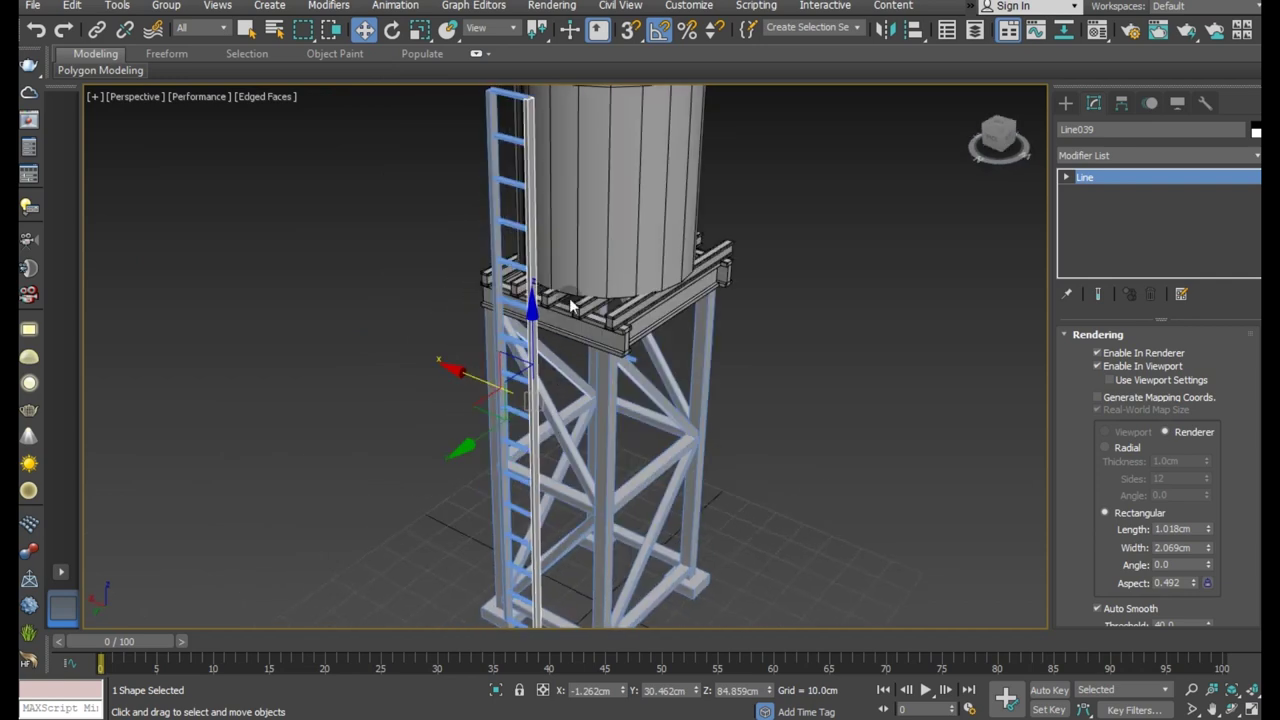
{"action": "middle_click_drag", "start_coordinate": [597, 353], "coordinate": [606, 475]}
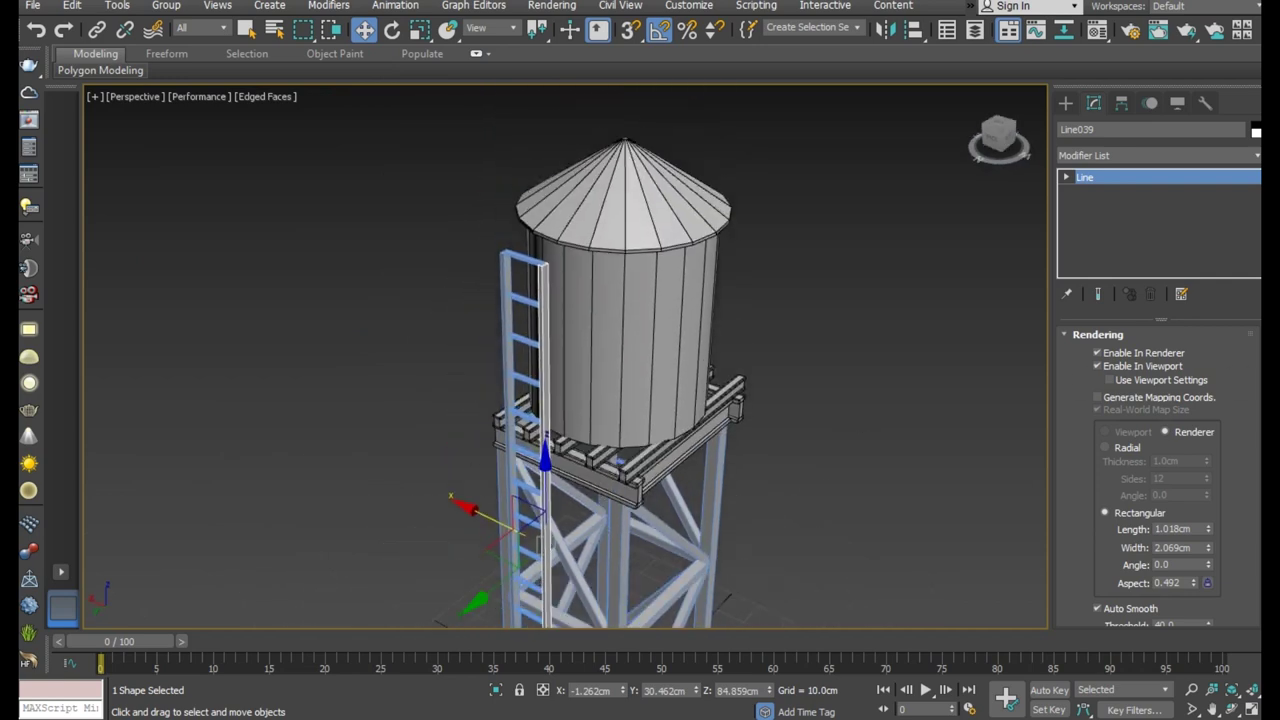
{"action": "scroll", "coordinate": [1073, 491], "scroll_direction": "down", "scroll_amount": 1}
{"action": "scroll", "coordinate": [1073, 491], "scroll_direction": "down", "scroll_amount": 5}
{"action": "scroll", "coordinate": [1074, 492], "scroll_direction": "down", "scroll_amount": 4}
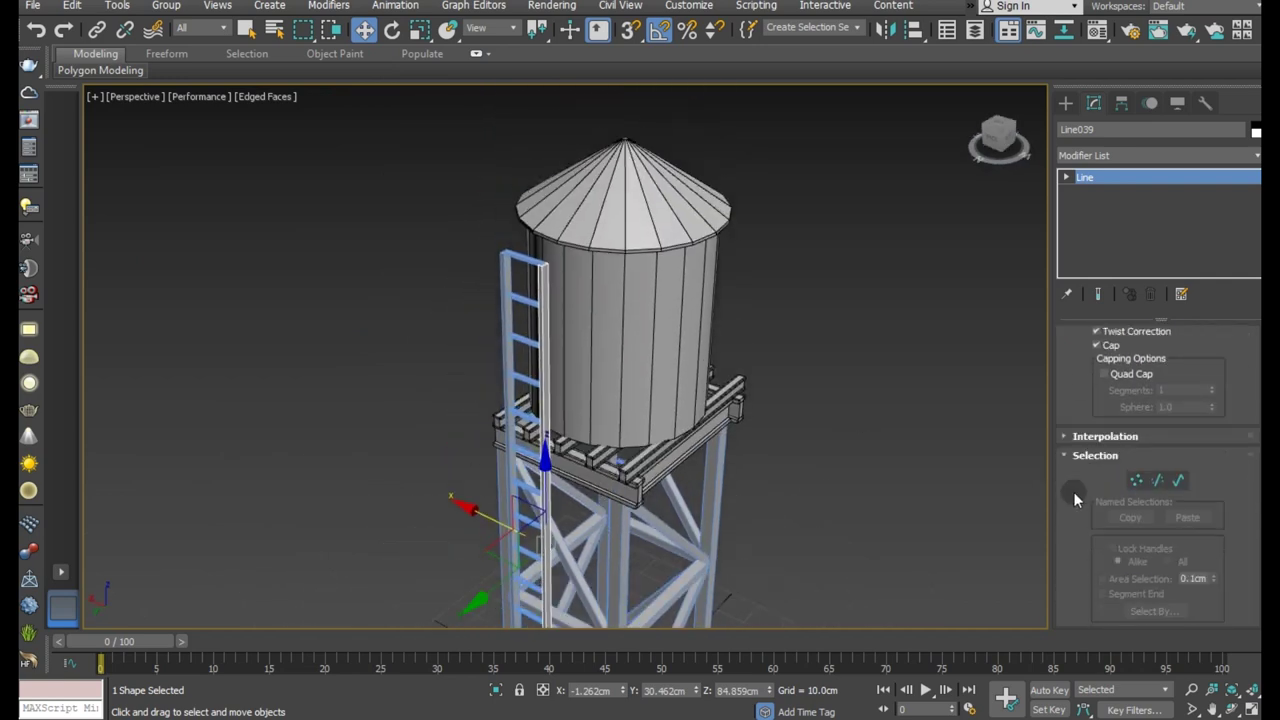
Attach the other ladder rail to this line so both form one shape.
{"action": "left_click", "coordinate": [1097, 455]}
{"action": "scroll", "coordinate": [1098, 518], "scroll_direction": "down", "scroll_amount": 2}
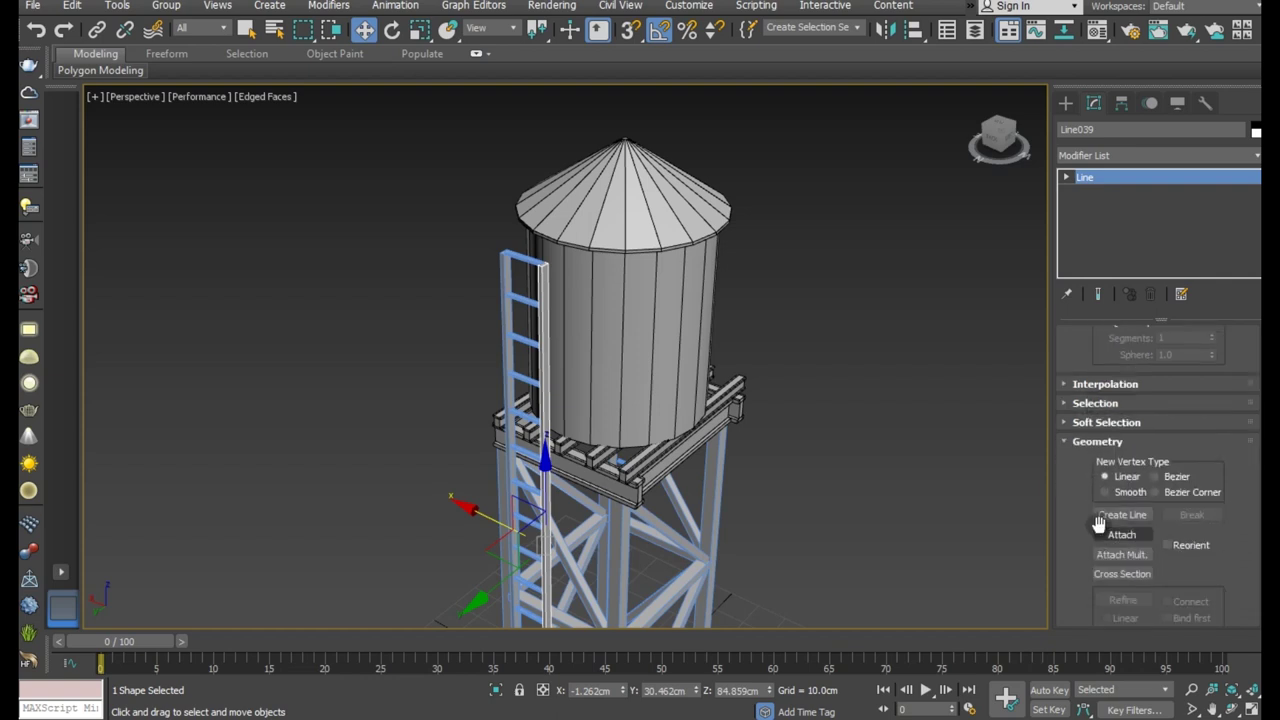
{"action": "left_click", "coordinate": [1116, 535]}
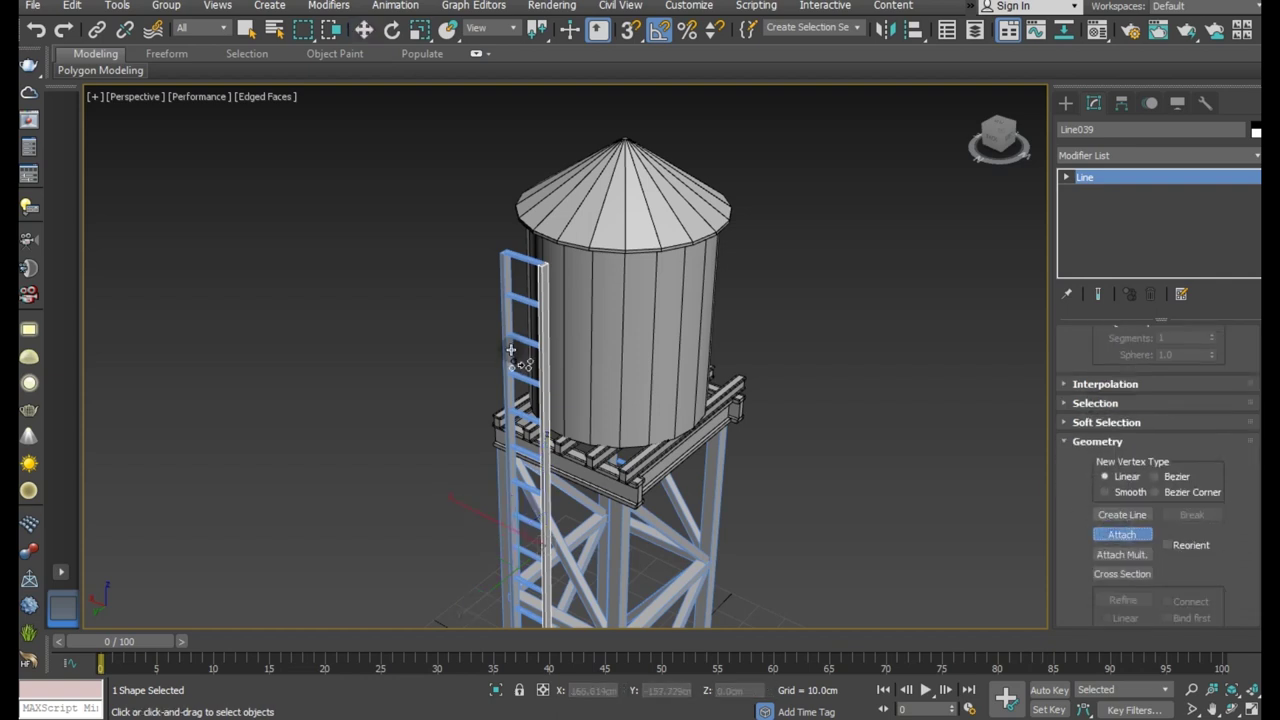
{"action": "left_click", "coordinate": [510, 350]}
{"action": "right_click", "coordinate": [512, 348]}
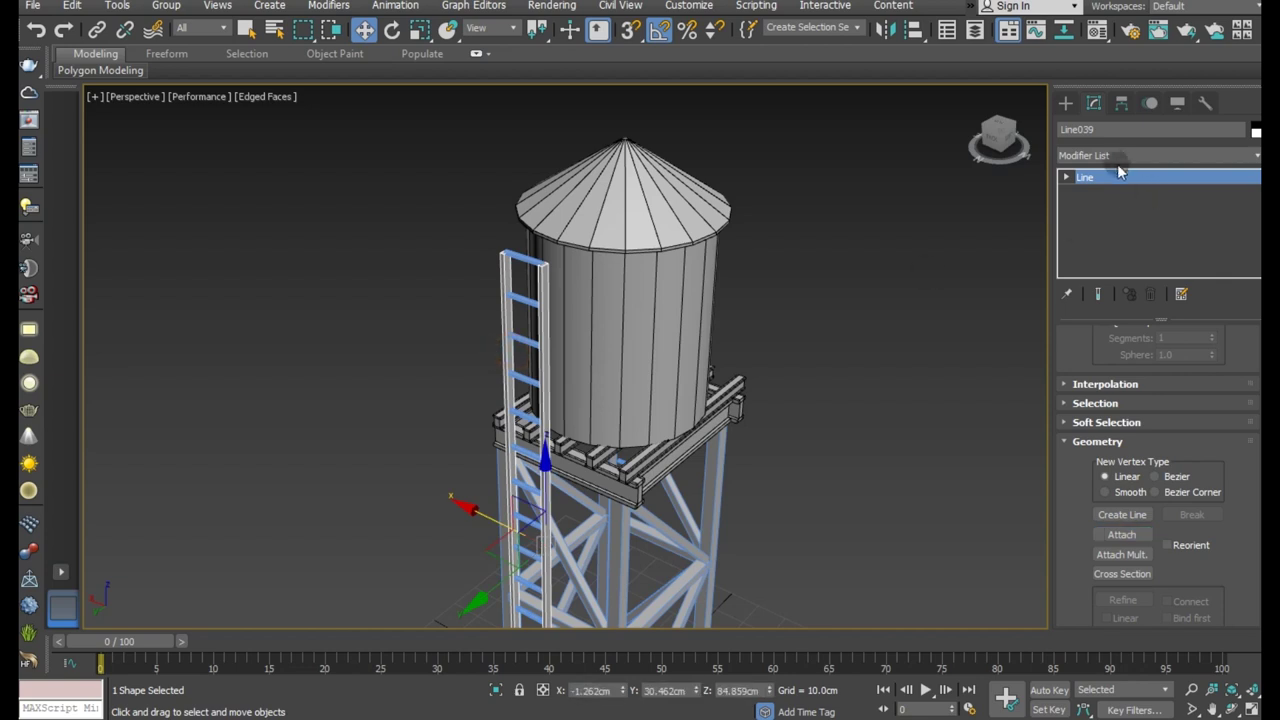
Select the rails' top and bottom vertices and check them in Left view.
{"action": "key", "text": "1"}
{"action": "left_click_drag", "start_coordinate": [486, 214], "coordinate": [569, 284]}
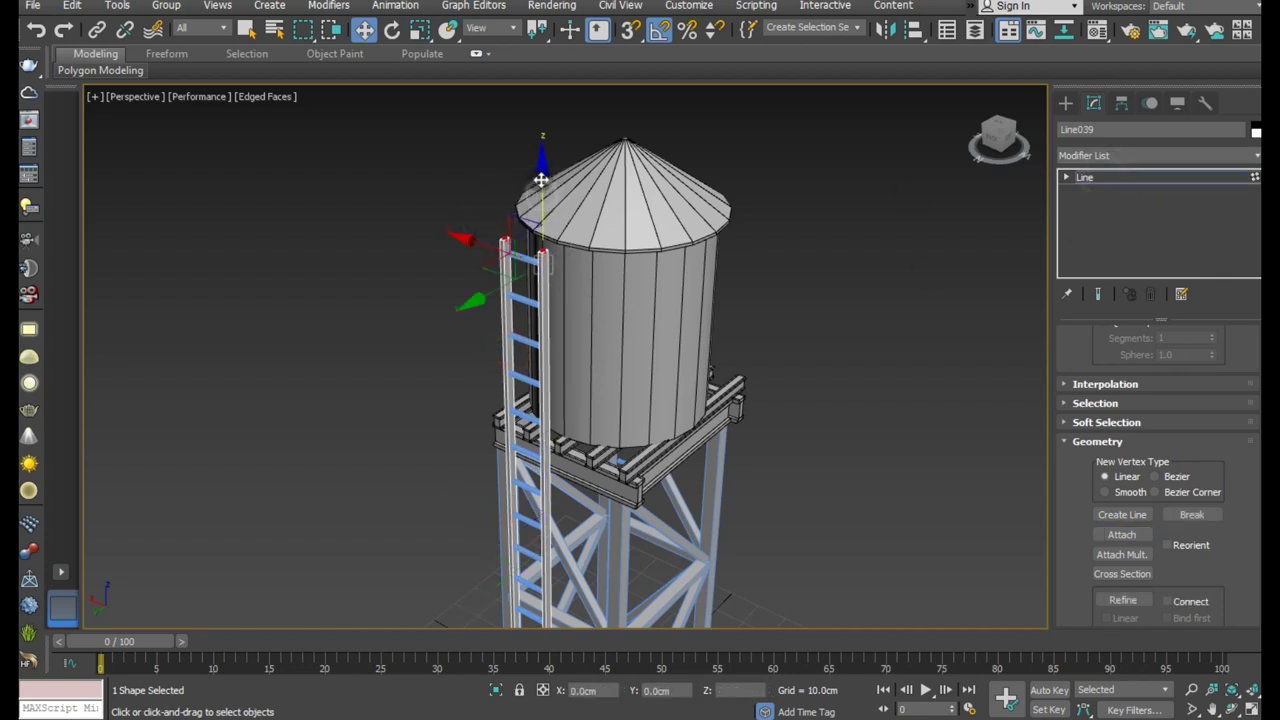
{"action": "scroll", "coordinate": [557, 373], "scroll_direction": "down", "scroll_amount": 5}
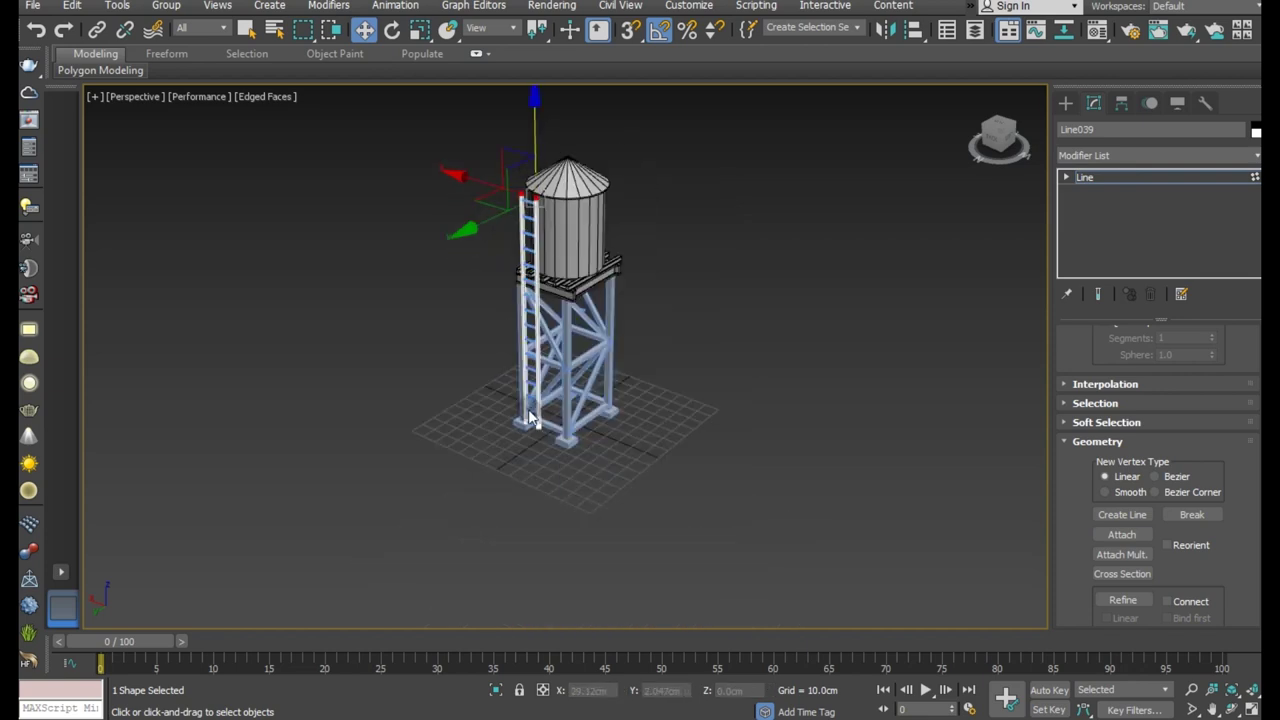
{"action": "scroll", "coordinate": [543, 435], "scroll_direction": "up", "scroll_amount": 6}
{"action": "left_click_drag", "start_coordinate": [614, 512], "coordinate": [614, 512]}
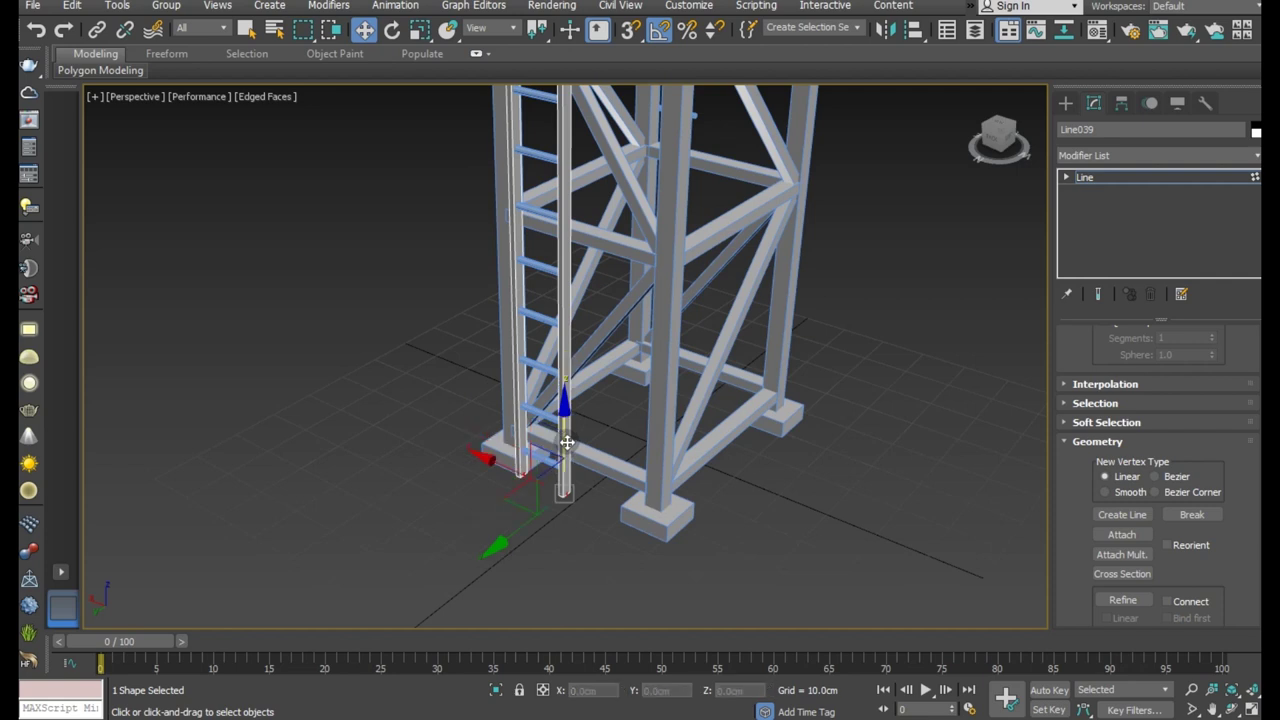
{"action": "scroll", "coordinate": [492, 524], "scroll_direction": "down", "scroll_amount": 4}
{"action": "key", "text": "l"}
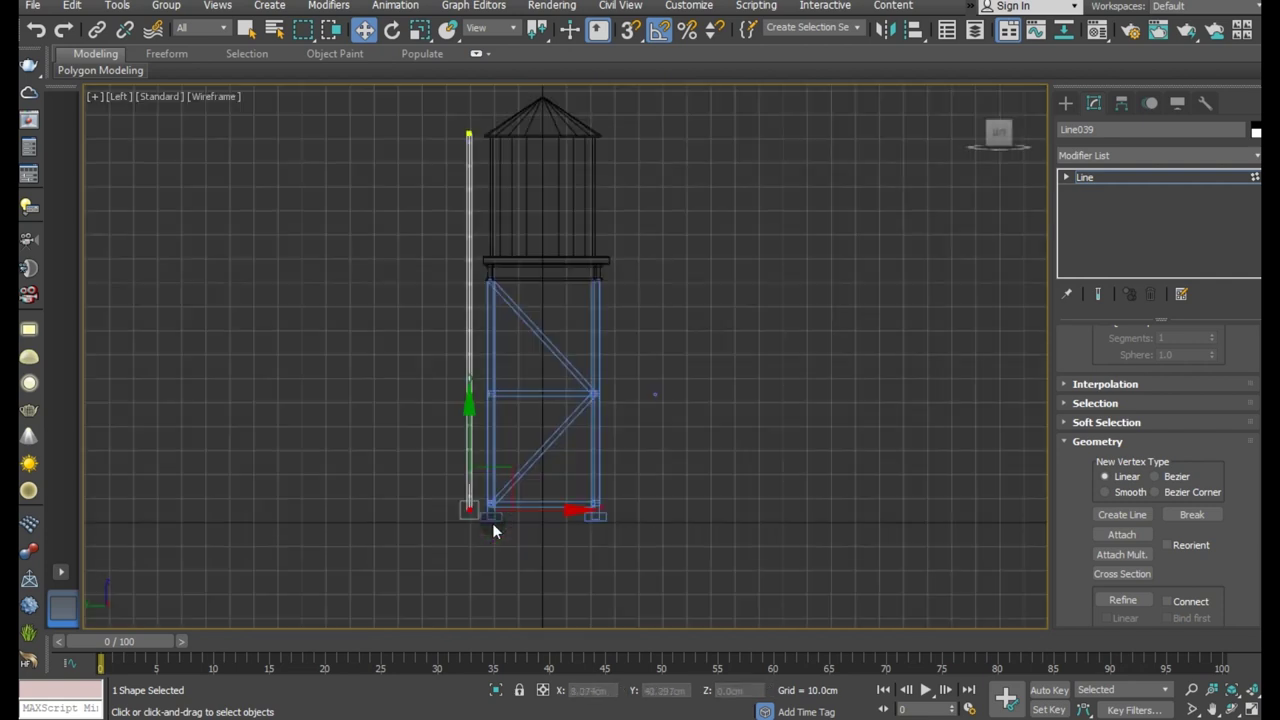
{"action": "middle_click_drag", "start_coordinate": [539, 245], "coordinate": [538, 400]}
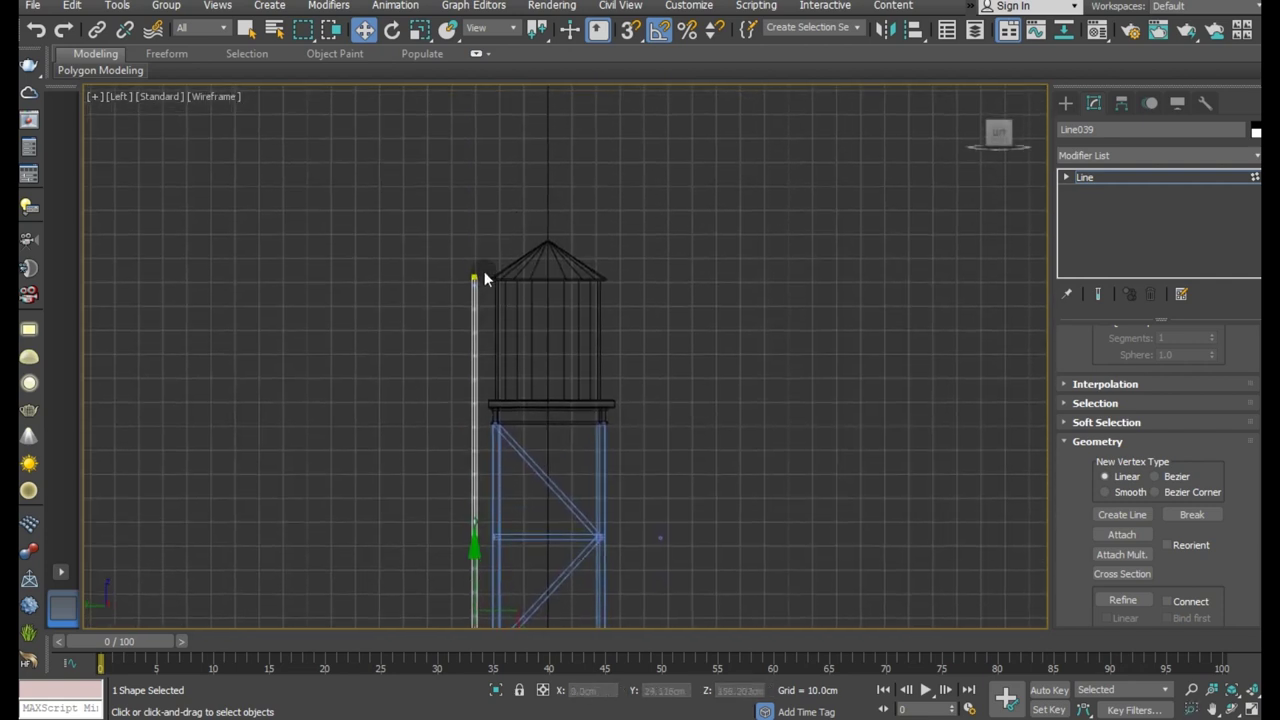
{"action": "scroll", "coordinate": [493, 247], "scroll_direction": "up", "scroll_amount": 5}
Leave vertex editing and save the scene.
{"action": "left_click", "coordinate": [1098, 178]}
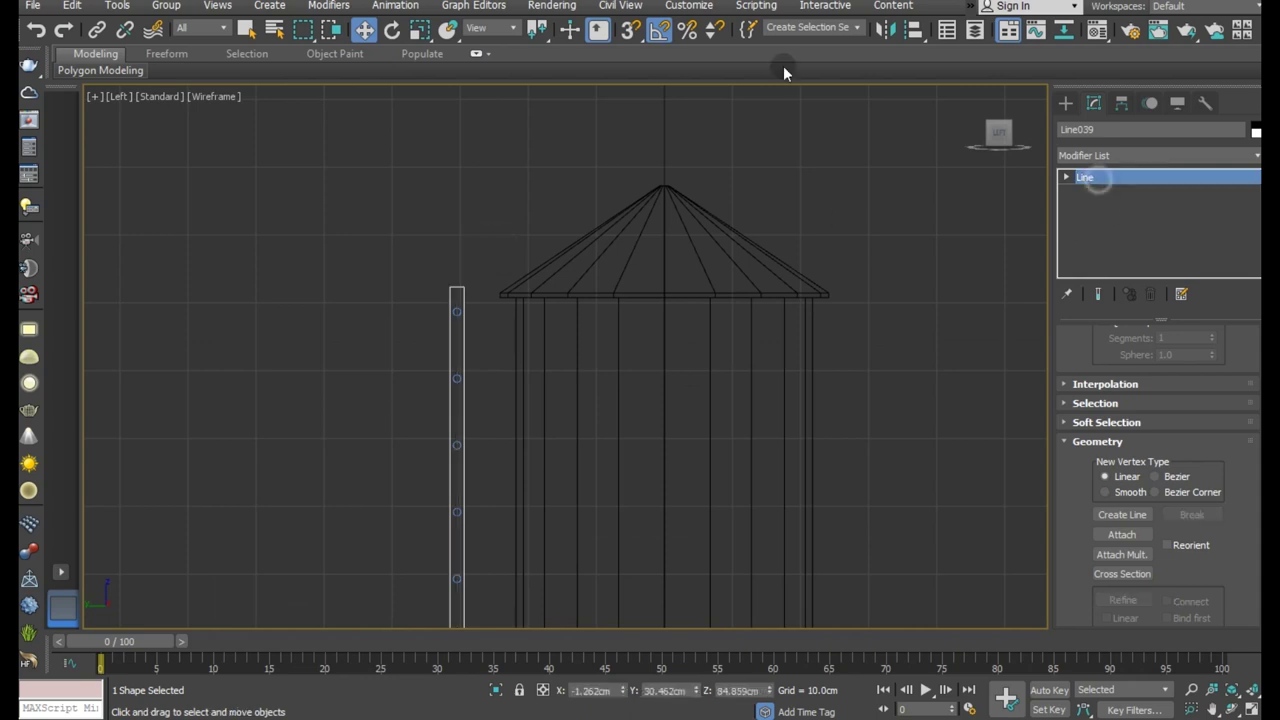
{"action": "left_click", "coordinate": [48, 12]}
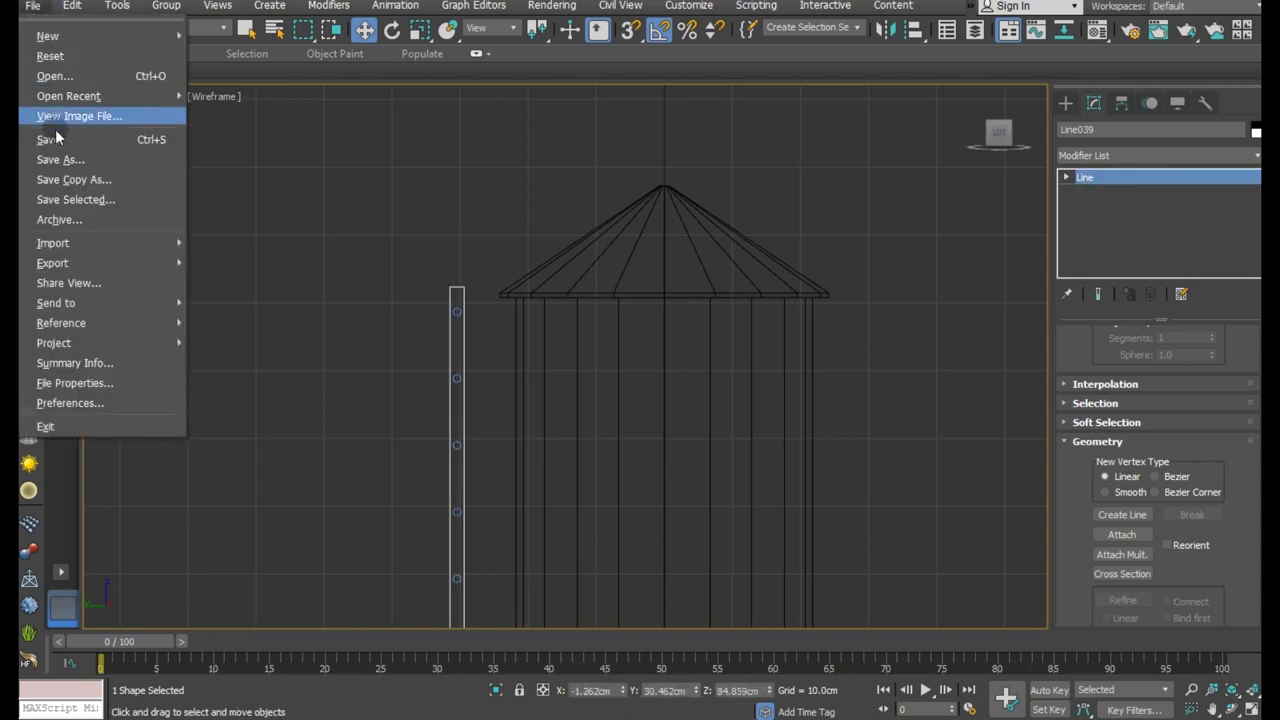
{"action": "left_click", "coordinate": [171, 140]}
Begin a spline Line at the rail's top, then cancel the unfinished attempt.
{"action": "left_click", "coordinate": [1063, 104]}
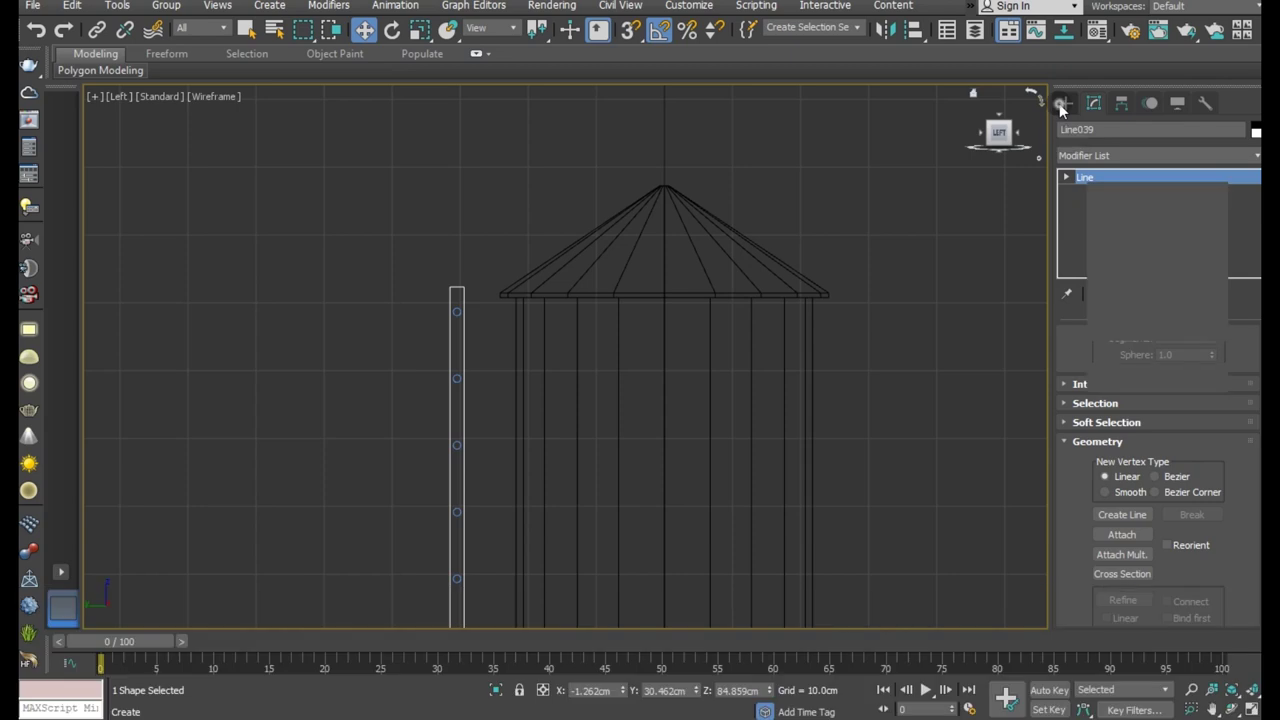
{"action": "left_click", "coordinate": [1108, 223]}
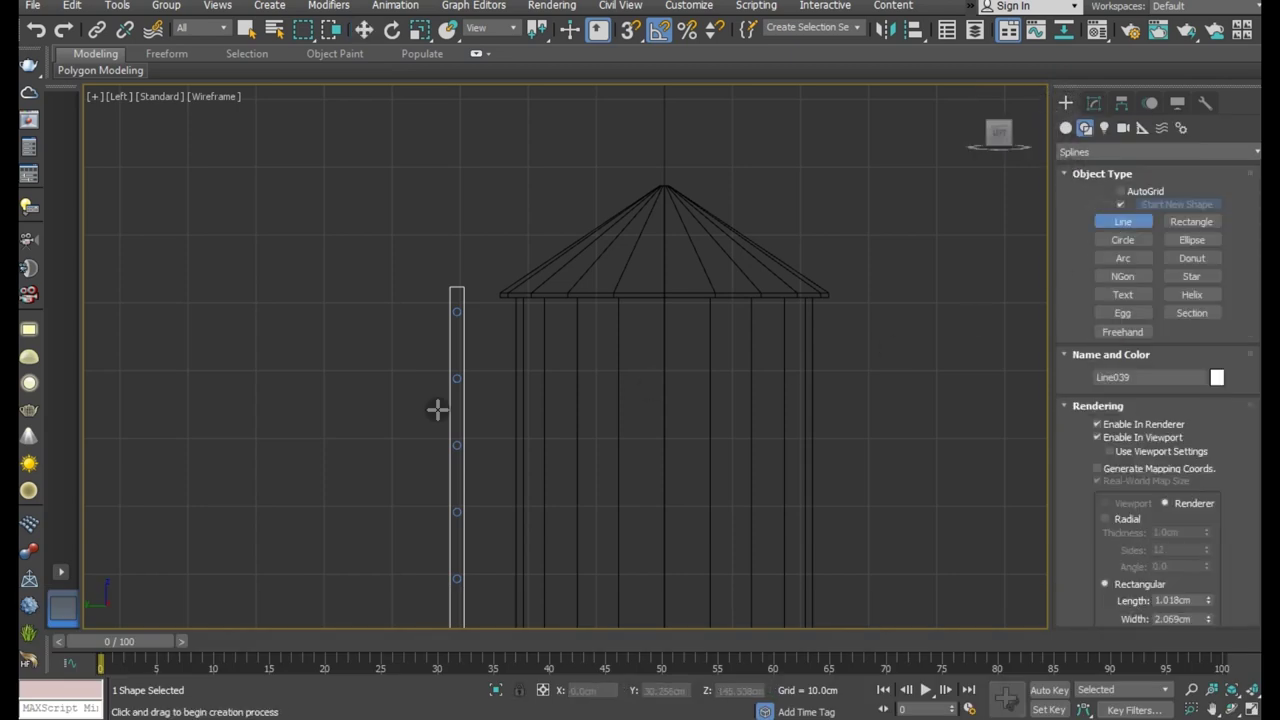
{"action": "left_click", "coordinate": [455, 289]}
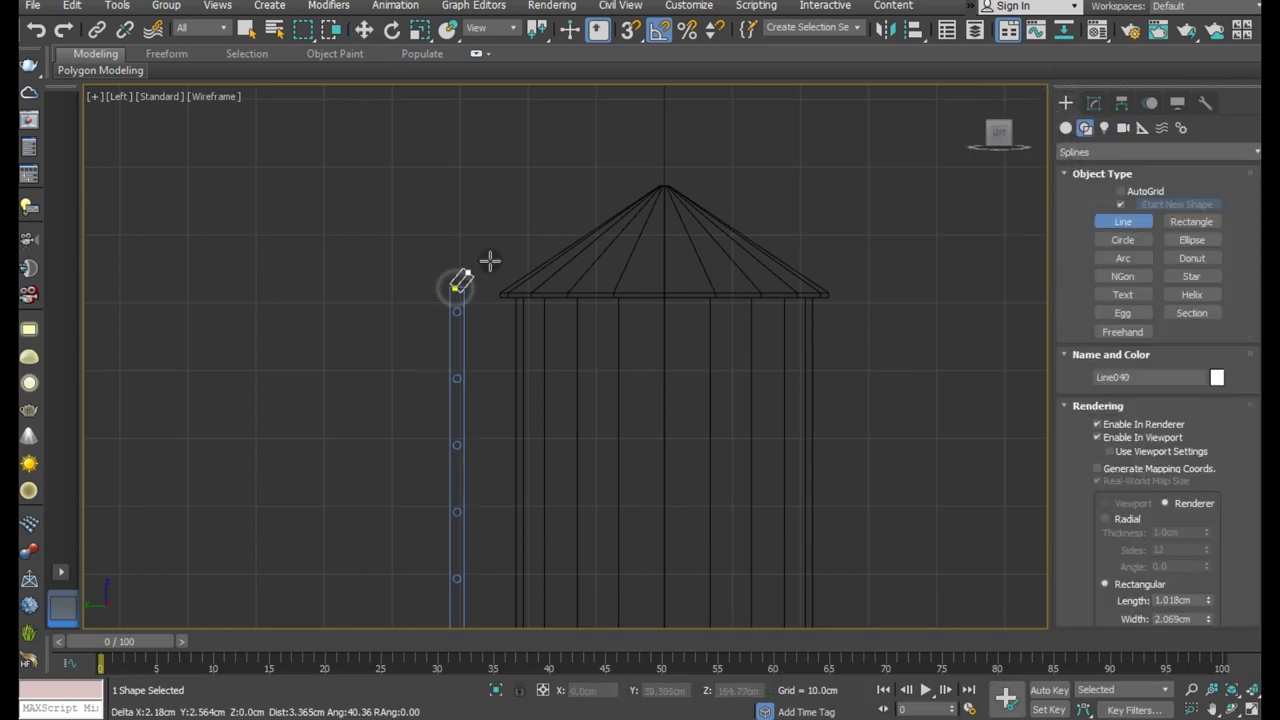
{"action": "right_click", "coordinate": [563, 271]}
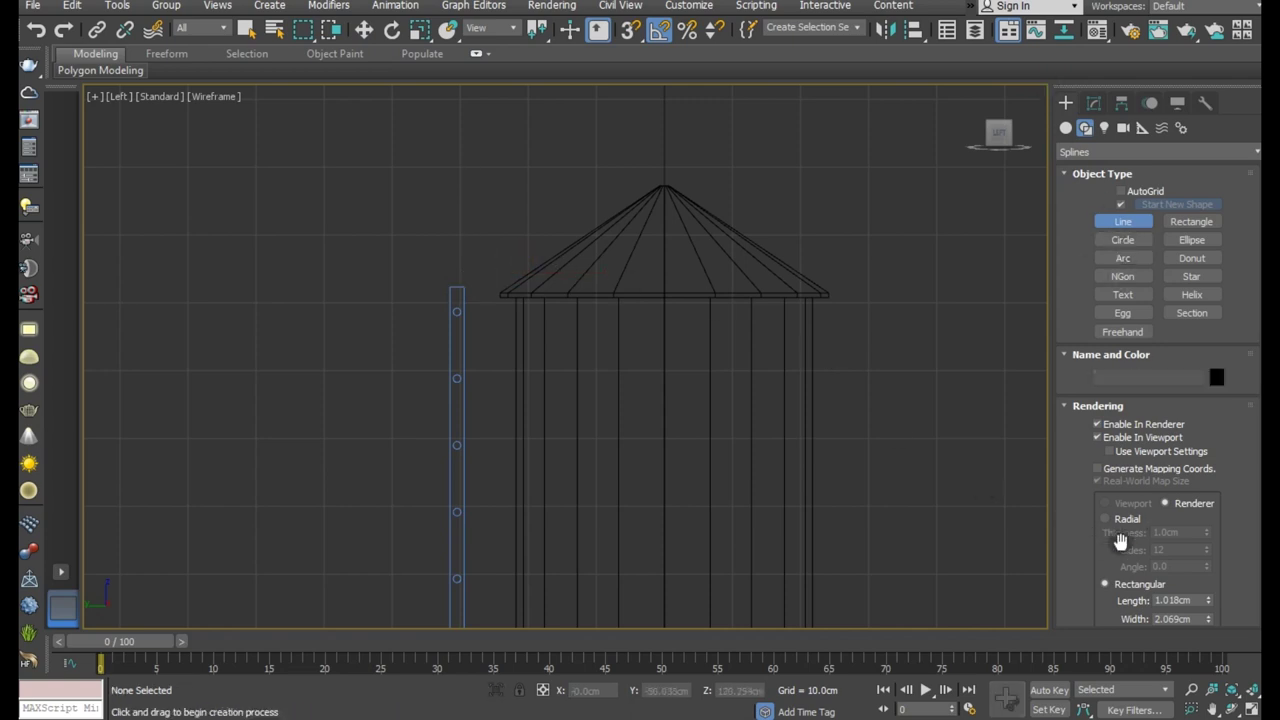
{"action": "right_click", "coordinate": [908, 305]}
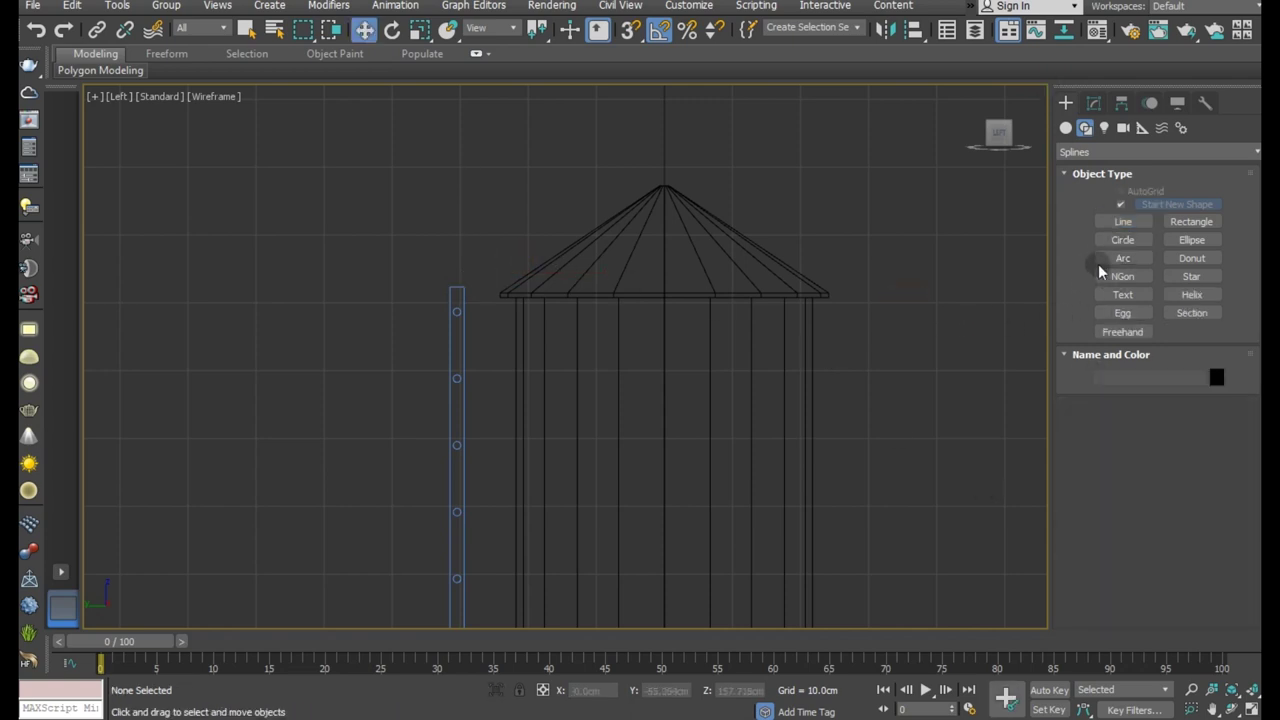
{"action": "left_click", "coordinate": [1116, 224]}
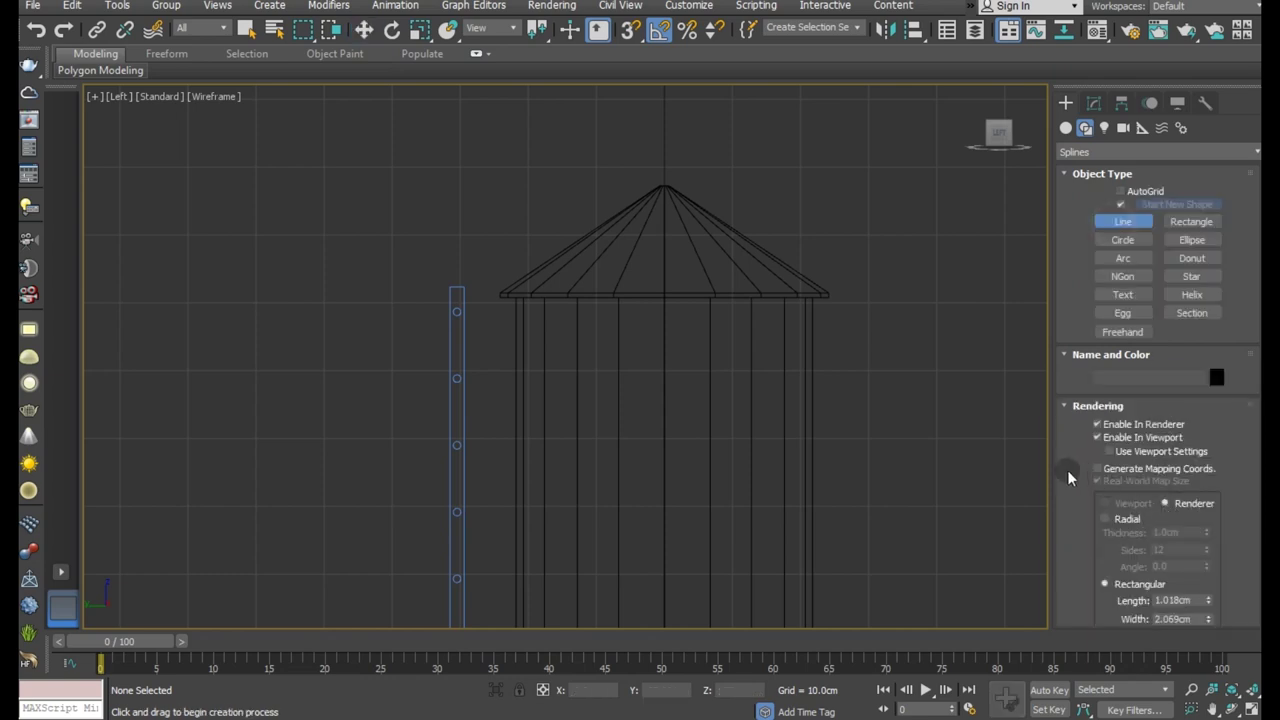
{"action": "scroll", "coordinate": [1067, 470], "scroll_direction": "down", "scroll_amount": 5}
{"action": "scroll", "coordinate": [1067, 470], "scroll_direction": "down", "scroll_amount": 4}
{"action": "scroll", "coordinate": [1067, 470], "scroll_direction": "up", "scroll_amount": 5}
{"action": "scroll", "coordinate": [1067, 470], "scroll_direction": "up", "scroll_amount": 2}
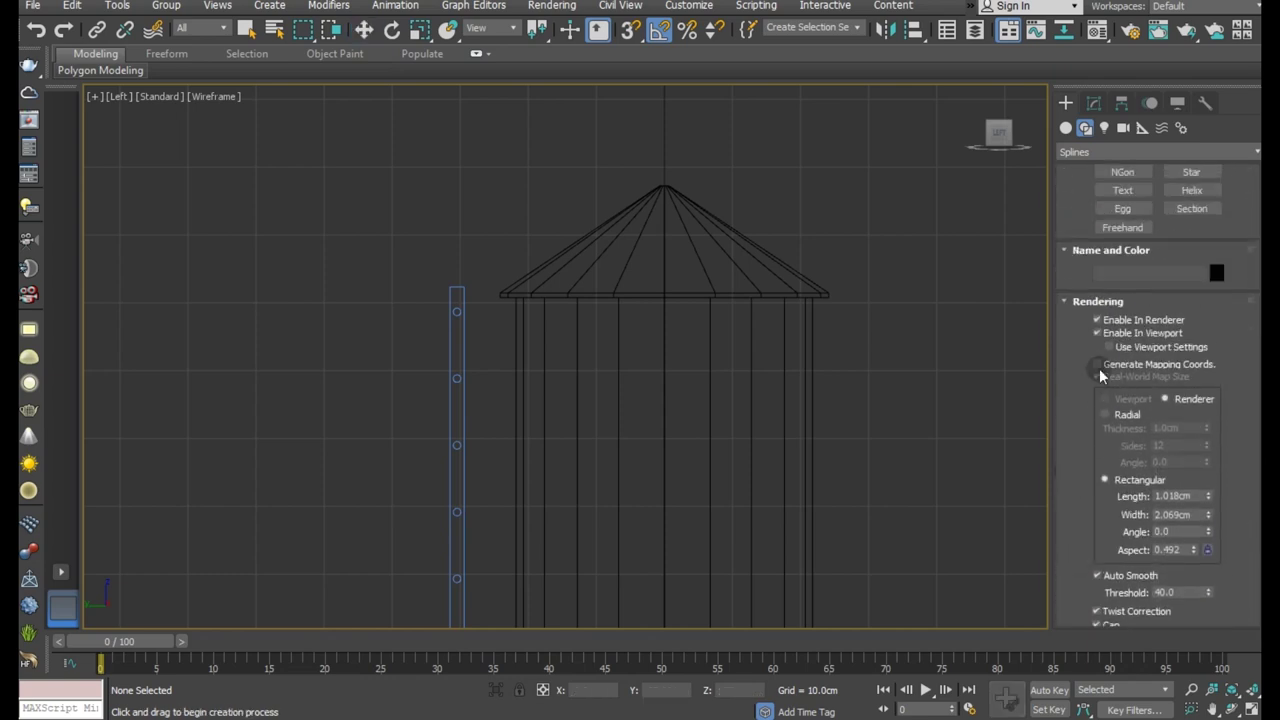
{"action": "scroll", "coordinate": [1097, 440], "scroll_direction": "down", "scroll_amount": 3}
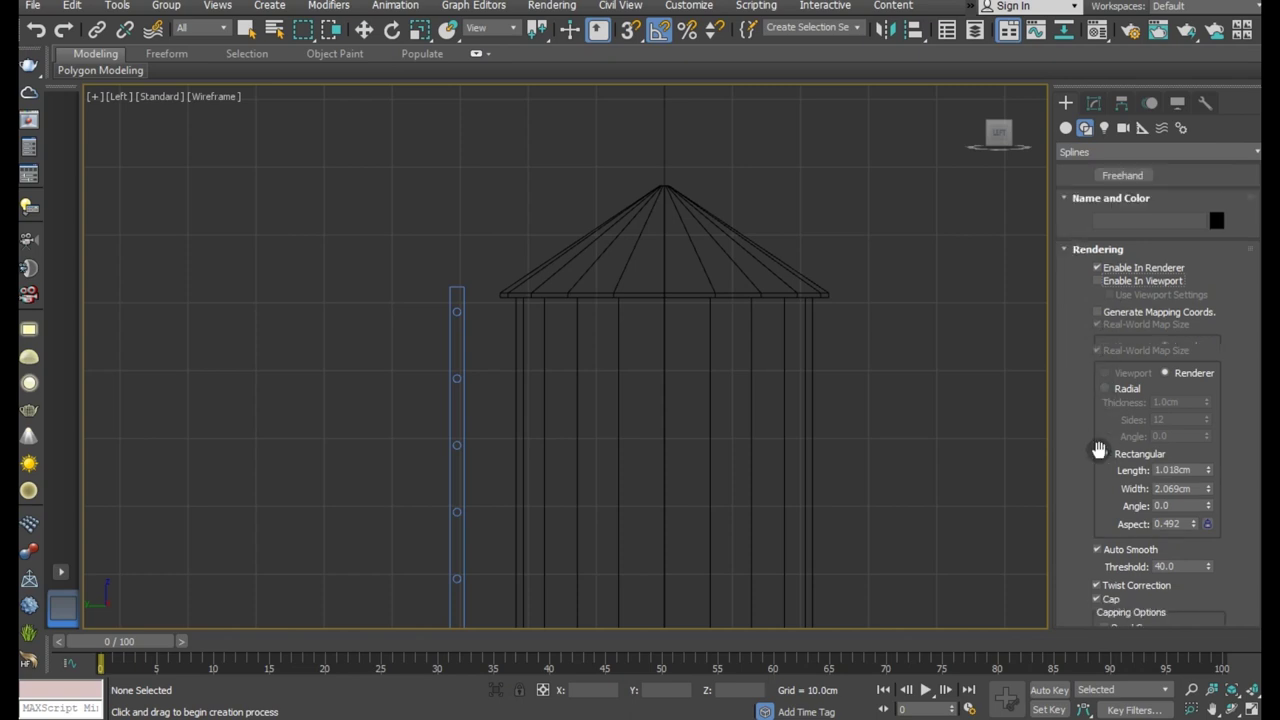
With Smooth drag type, draw a line from the rail top curving toward the tank roof.
{"action": "left_click", "coordinate": [1092, 104]}
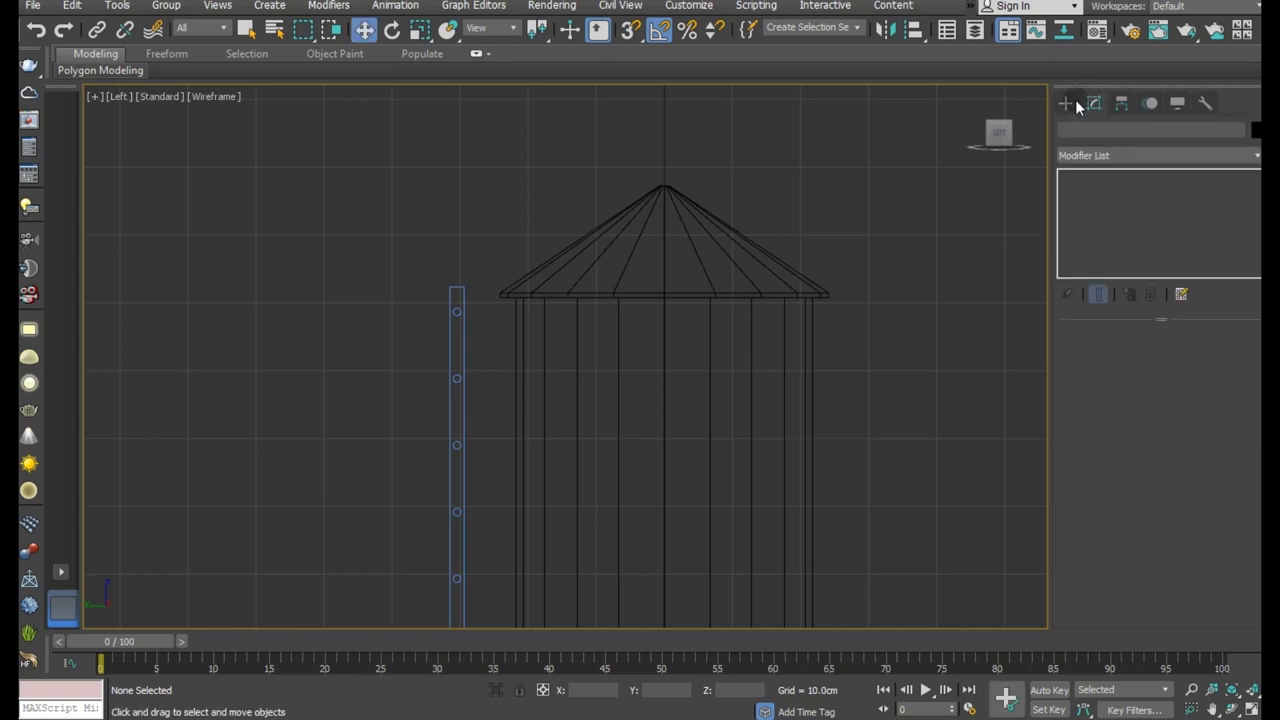
{"action": "left_click", "coordinate": [1066, 103]}
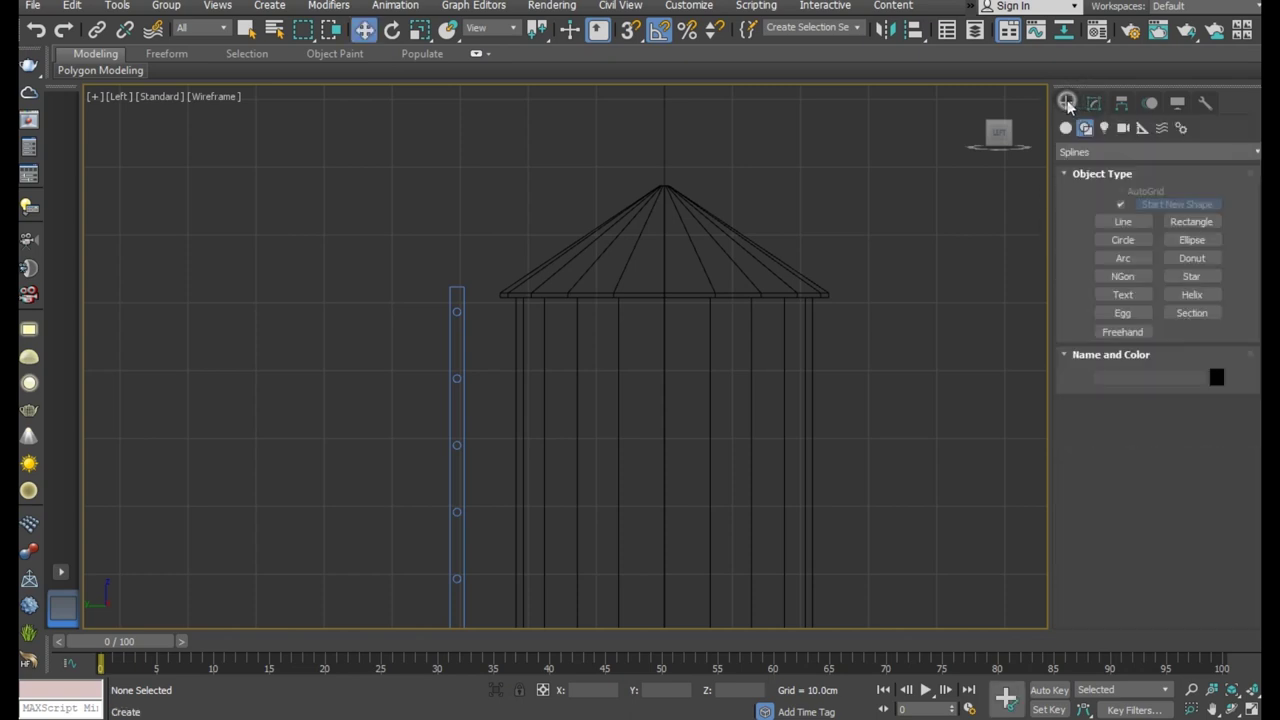
{"action": "left_click", "coordinate": [1118, 224]}
{"action": "scroll", "coordinate": [1097, 503], "scroll_direction": "down", "scroll_amount": 5}
{"action": "scroll", "coordinate": [1097, 503], "scroll_direction": "down", "scroll_amount": 5}
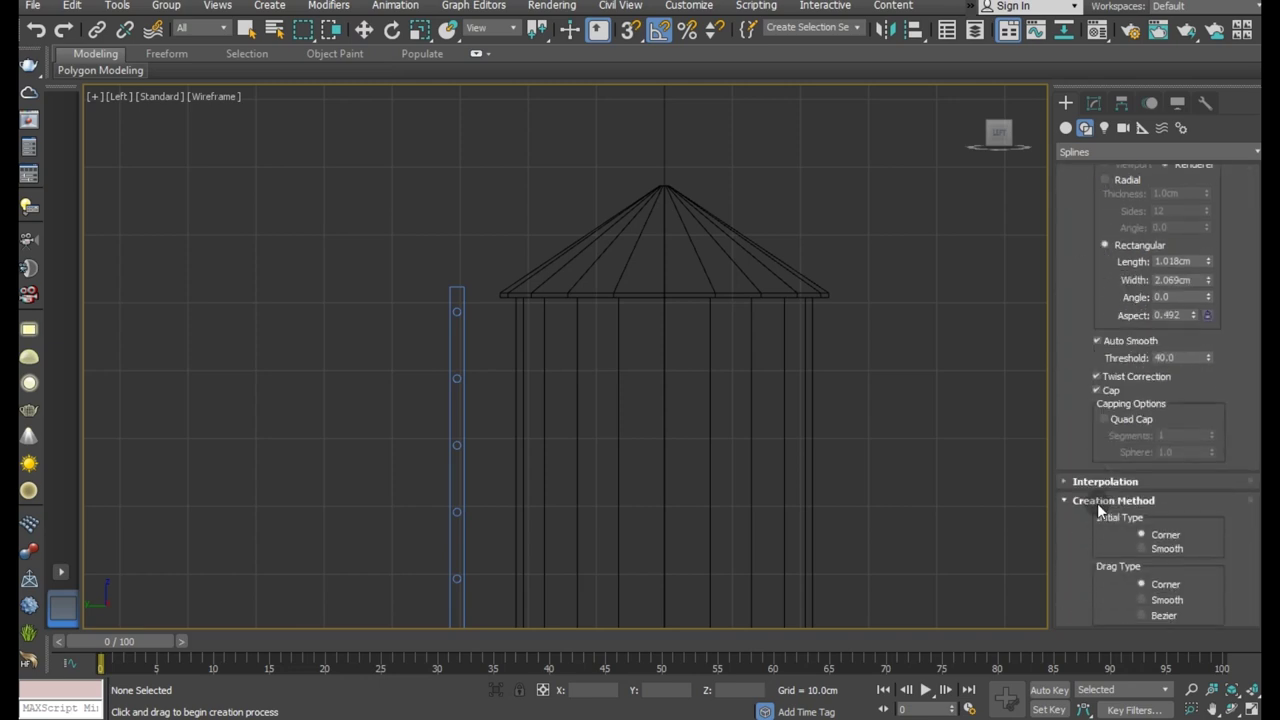
{"action": "scroll", "coordinate": [1097, 503], "scroll_direction": "down", "scroll_amount": 2}
{"action": "left_click", "coordinate": [1143, 572]}
{"action": "left_click", "coordinate": [457, 290]}
{"action": "left_click", "coordinate": [473, 273]}
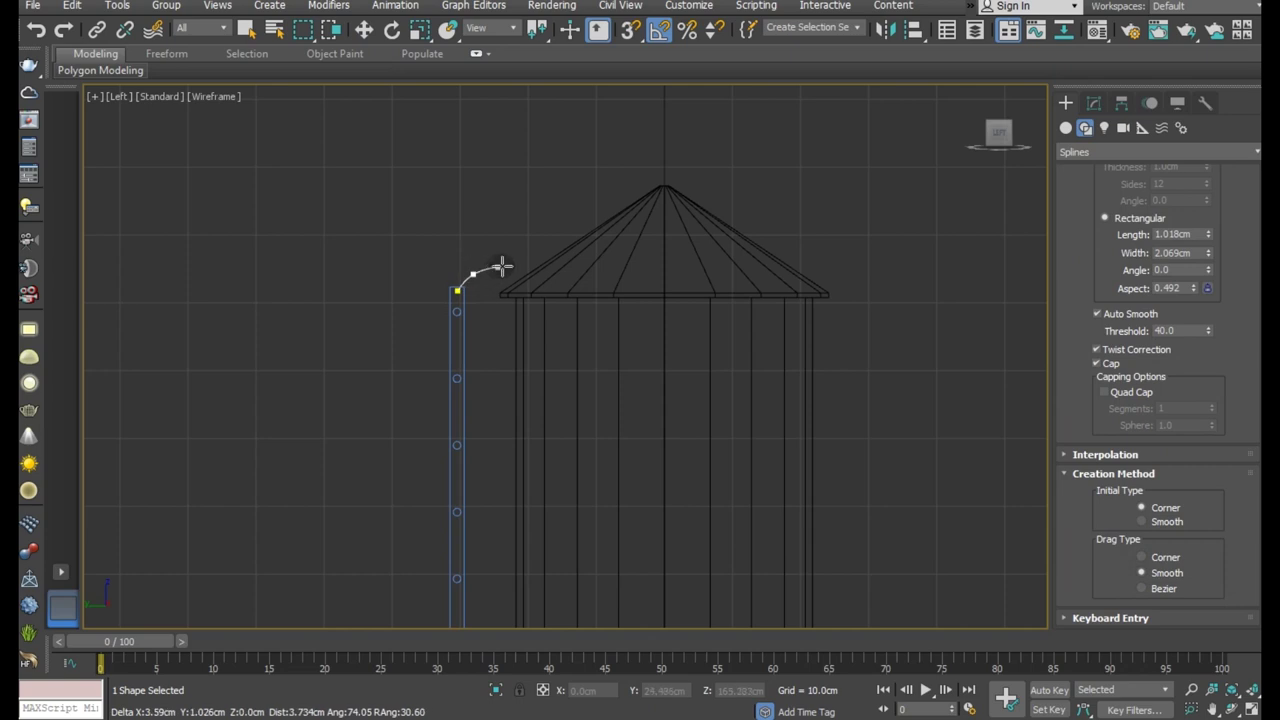
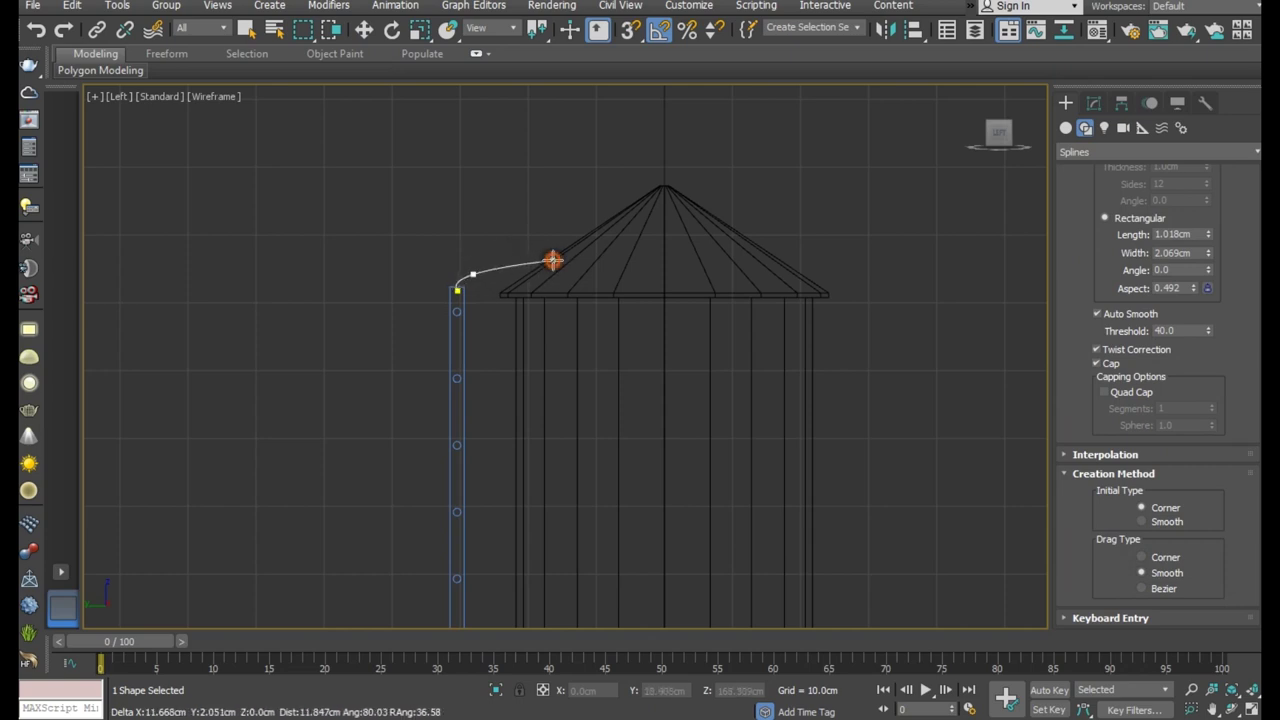
In the Left view, draw a three-point curved line from the ladder top over the roof edge.
{"action": "right_click", "coordinate": [543, 257]}
{"action": "left_click", "coordinate": [485, 266]}
{"action": "left_click", "coordinate": [502, 253]}
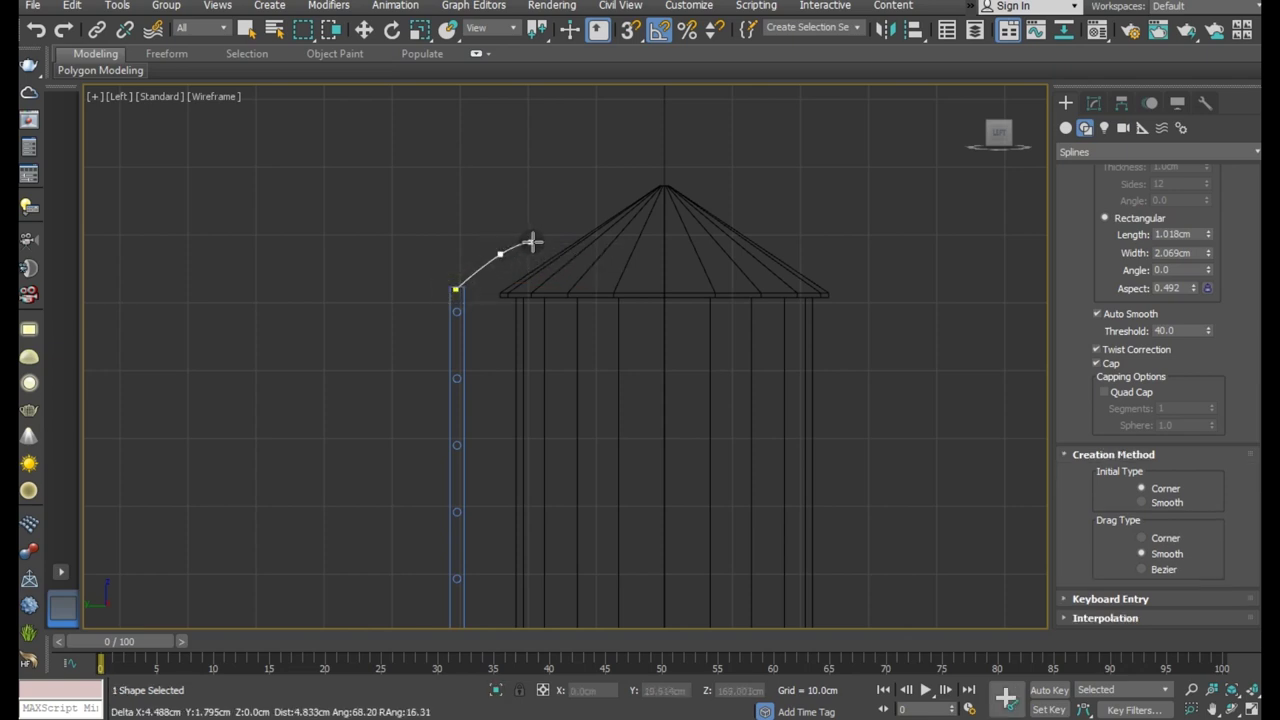
{"action": "left_click", "coordinate": [569, 259]}
{"action": "right_click", "coordinate": [553, 199]}
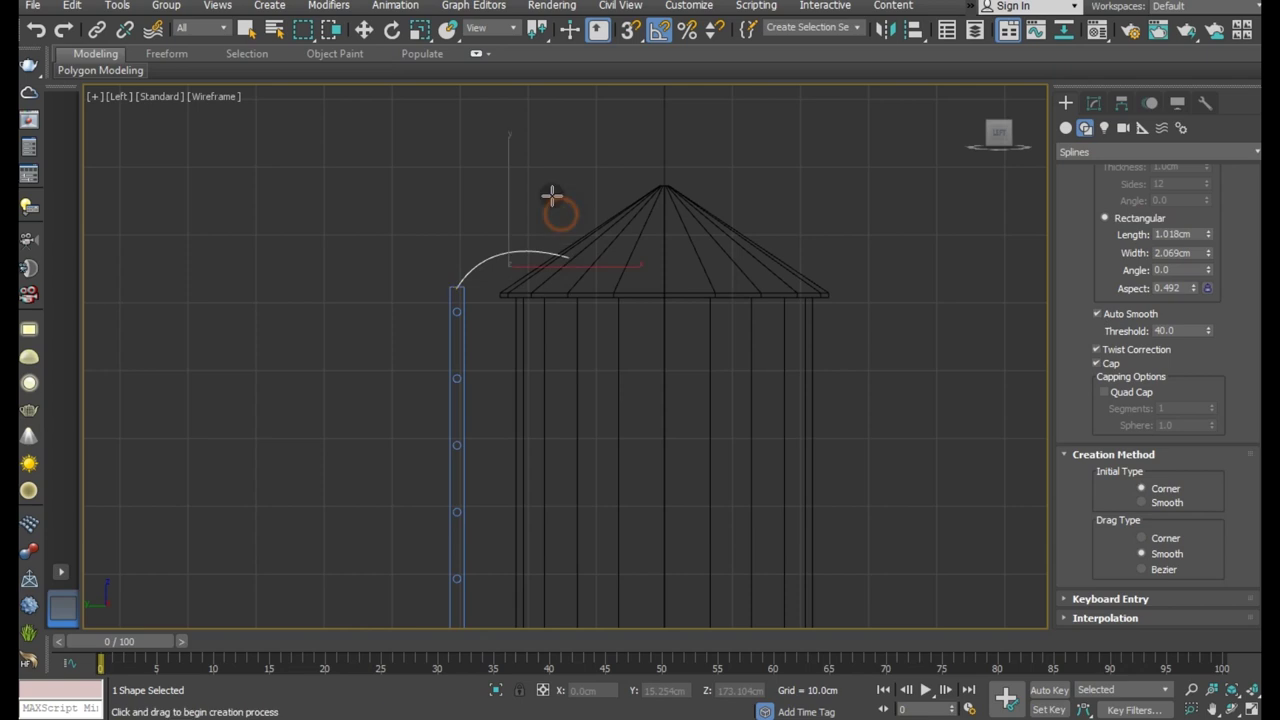
{"action": "right_click", "coordinate": [552, 195]}
In the Perspective view, shift the curved line slightly sideways into place.
{"action": "key", "text": "p"}
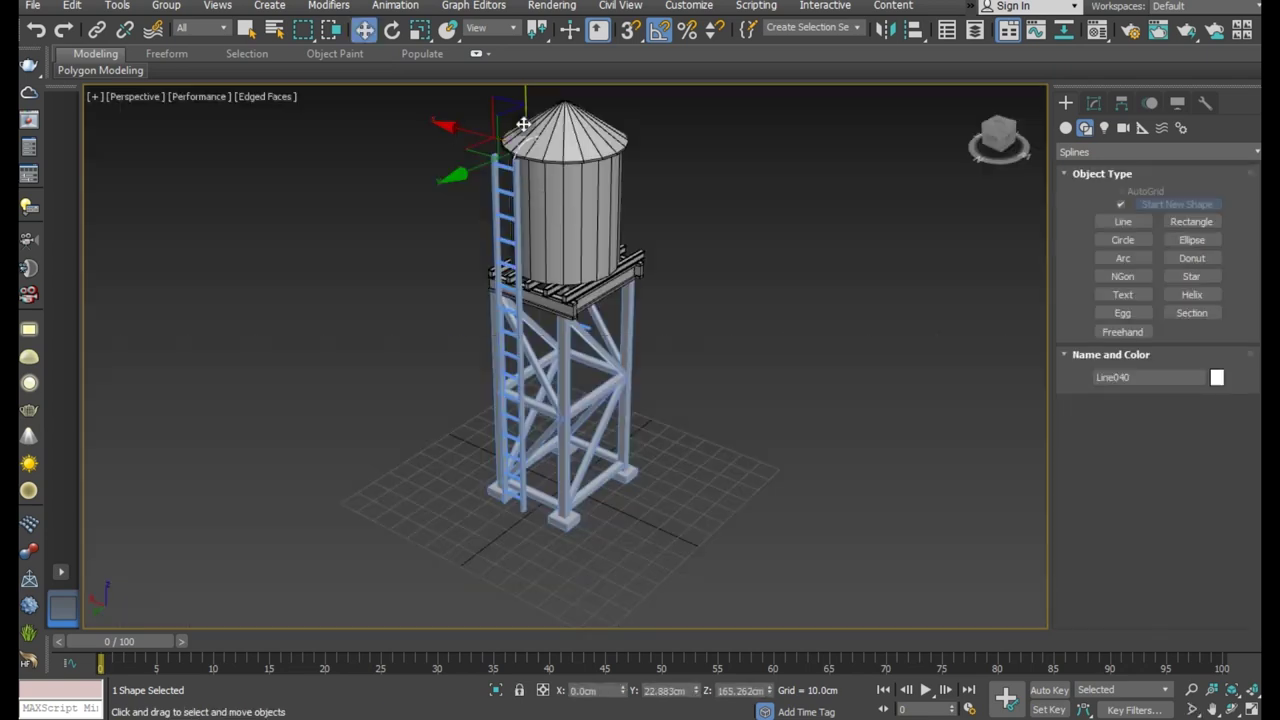
{"action": "scroll", "coordinate": [523, 124], "scroll_direction": "up", "scroll_amount": 3}
{"action": "scroll", "coordinate": [488, 163], "scroll_direction": "up", "scroll_amount": 3}
{"action": "left_click_drag", "start_coordinate": [467, 163], "coordinate": [484, 166]}
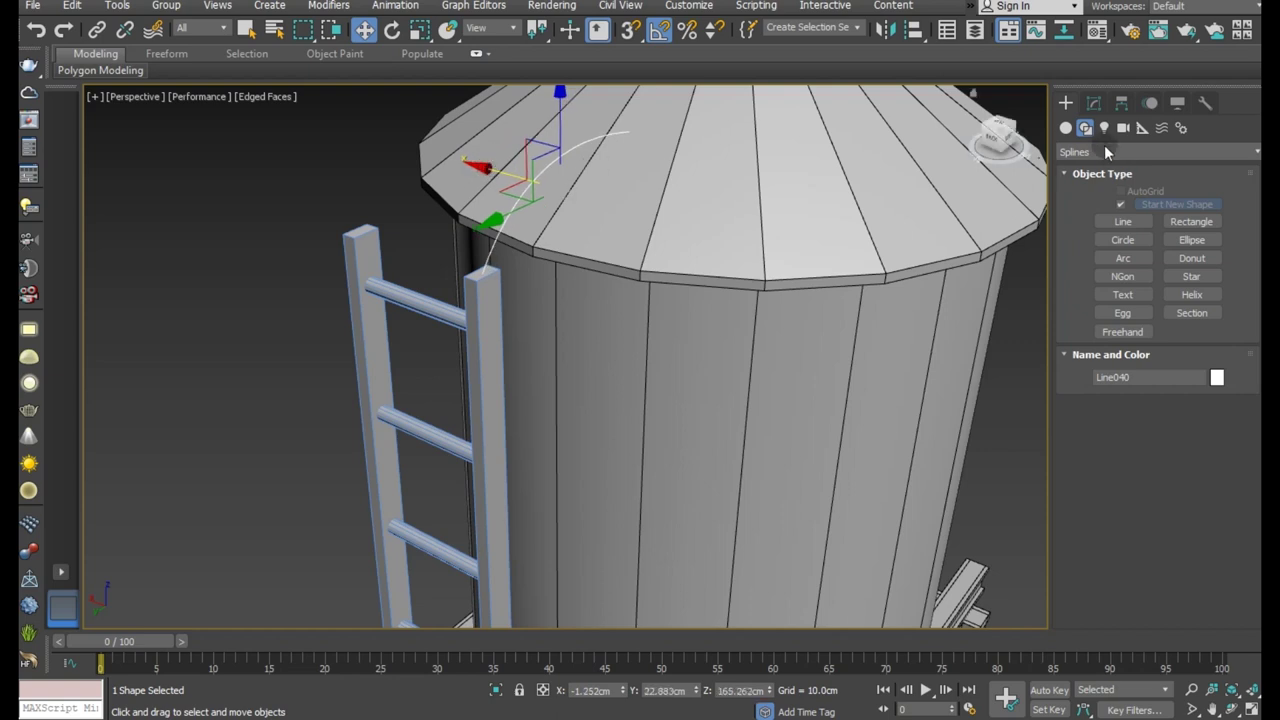
Enable the curved line in the viewport with a Radial cross-section.
{"action": "left_click", "coordinate": [1093, 103]}
{"action": "left_click", "coordinate": [1139, 334]}
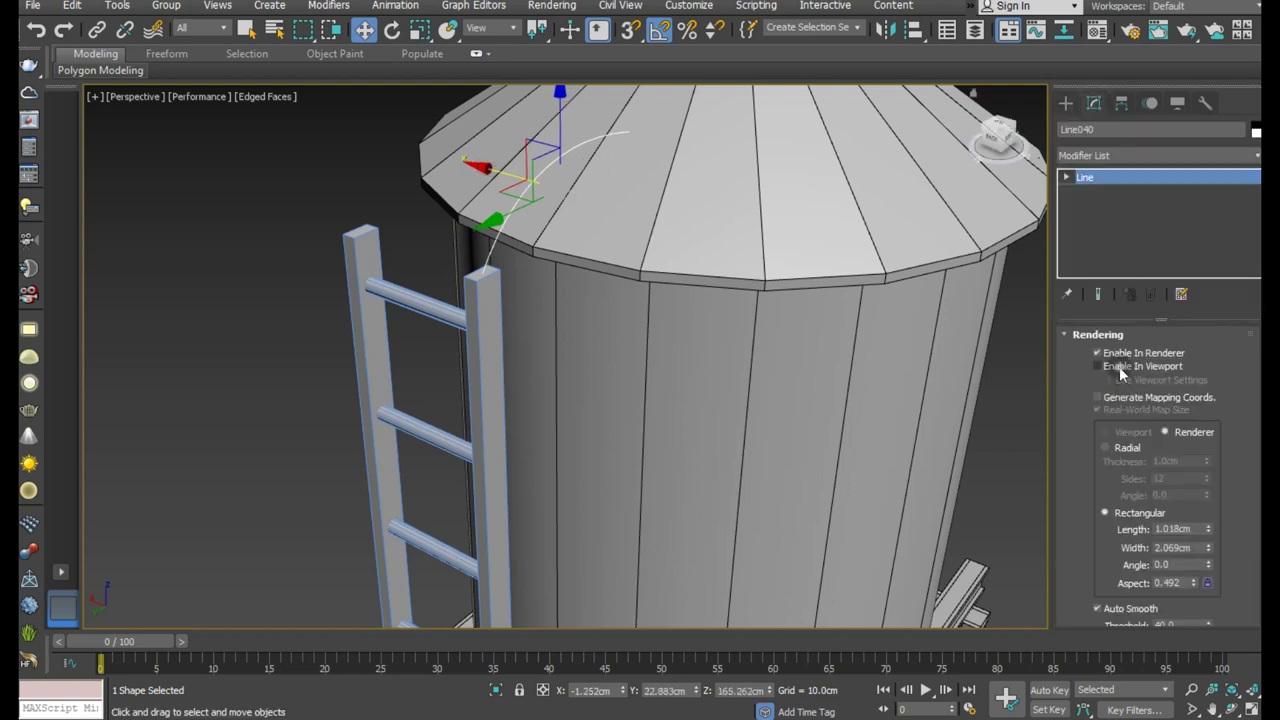
{"action": "left_click", "coordinate": [1119, 366]}
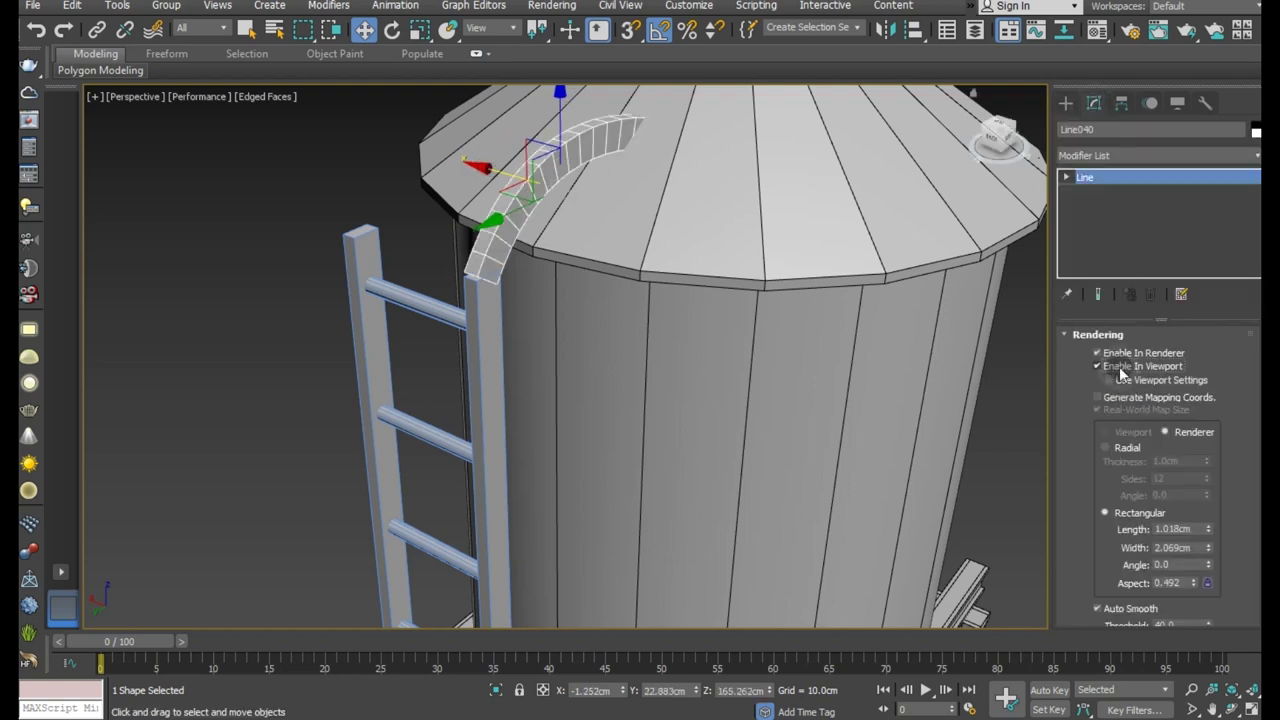
{"action": "left_click", "coordinate": [1106, 447]}
Lower the radial tube's Thickness to 0.76 cm.
{"action": "mouse_move", "coordinate": [686, 409]}
{"action": "middle_mouse_down", "text": "alt"}
{"action": "mouse_move", "coordinate": [743, 434]}
{"action": "mouse_move", "coordinate": [672, 337]}
{"action": "middle_mouse_up", "text": "alt"}
{"action": "scroll", "coordinate": [576, 285], "scroll_direction": "up", "scroll_amount": 5}
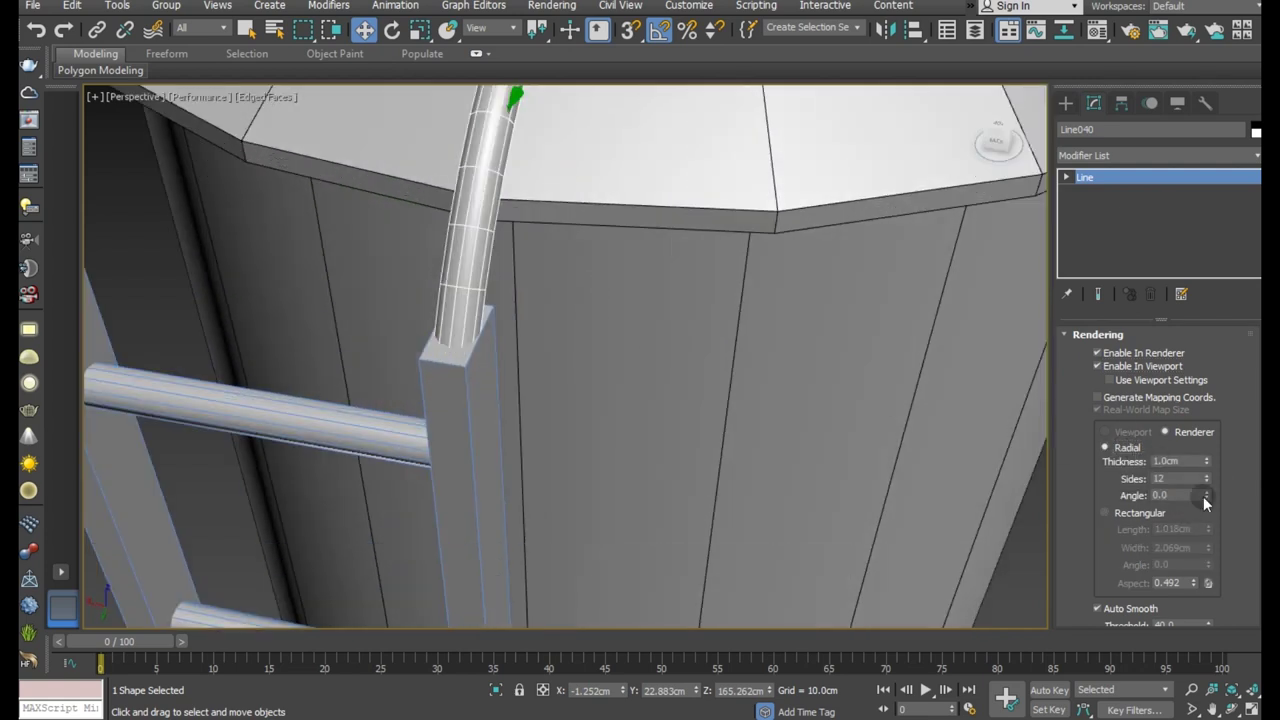
{"action": "left_click_drag", "start_coordinate": [1210, 461], "coordinate": [1213, 480]}
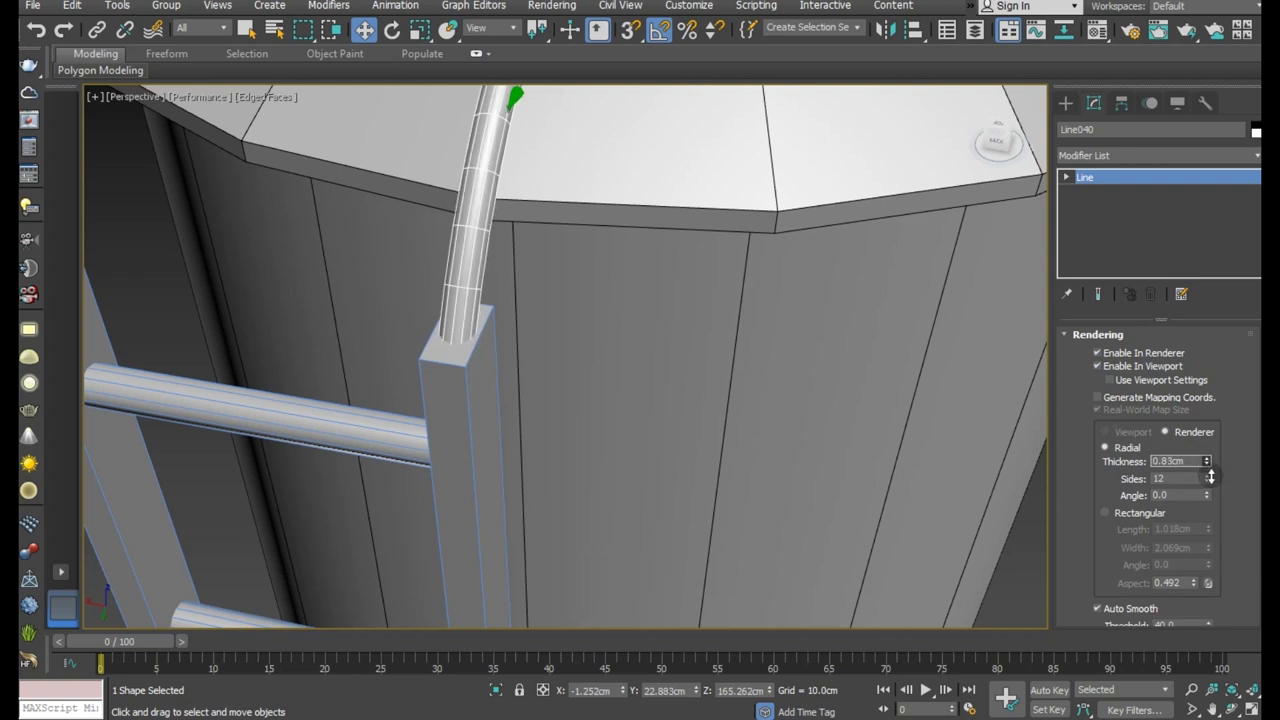
{"action": "scroll", "coordinate": [801, 519], "scroll_direction": "down", "scroll_amount": 8}
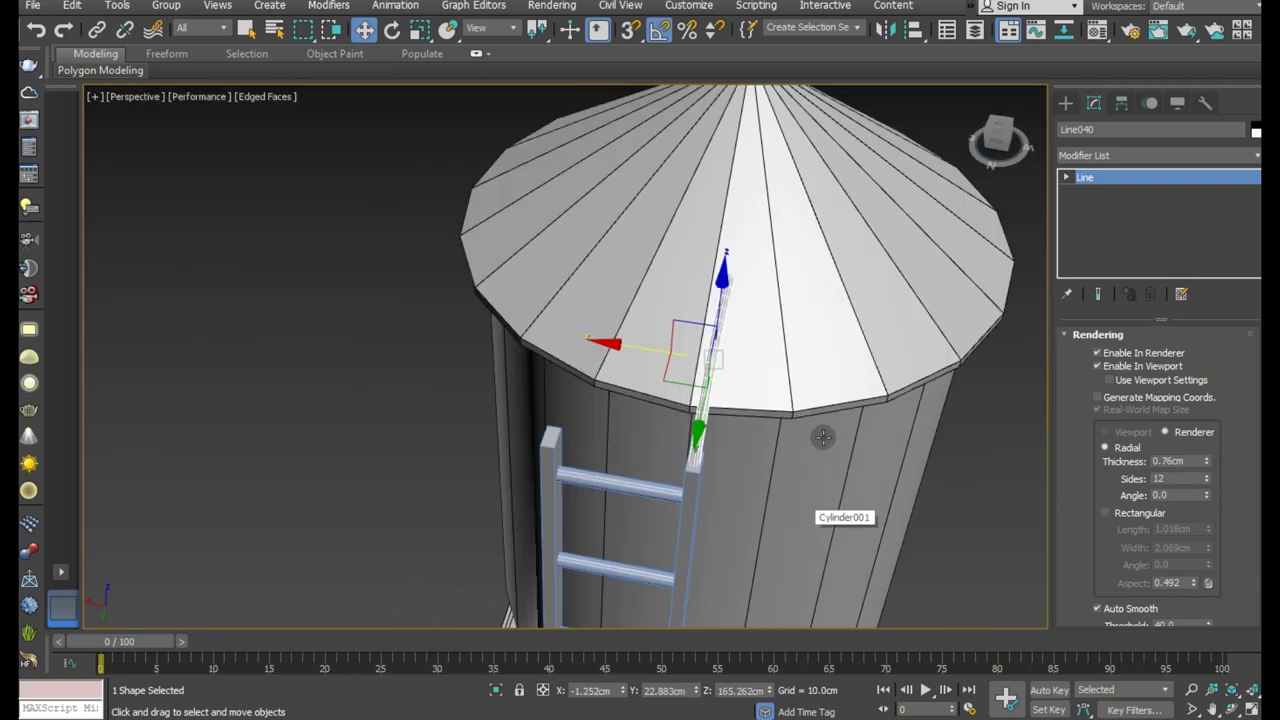
{"action": "middle_click_drag", "start_coordinate": [810, 445], "coordinate": [698, 360], "text": "alt"}
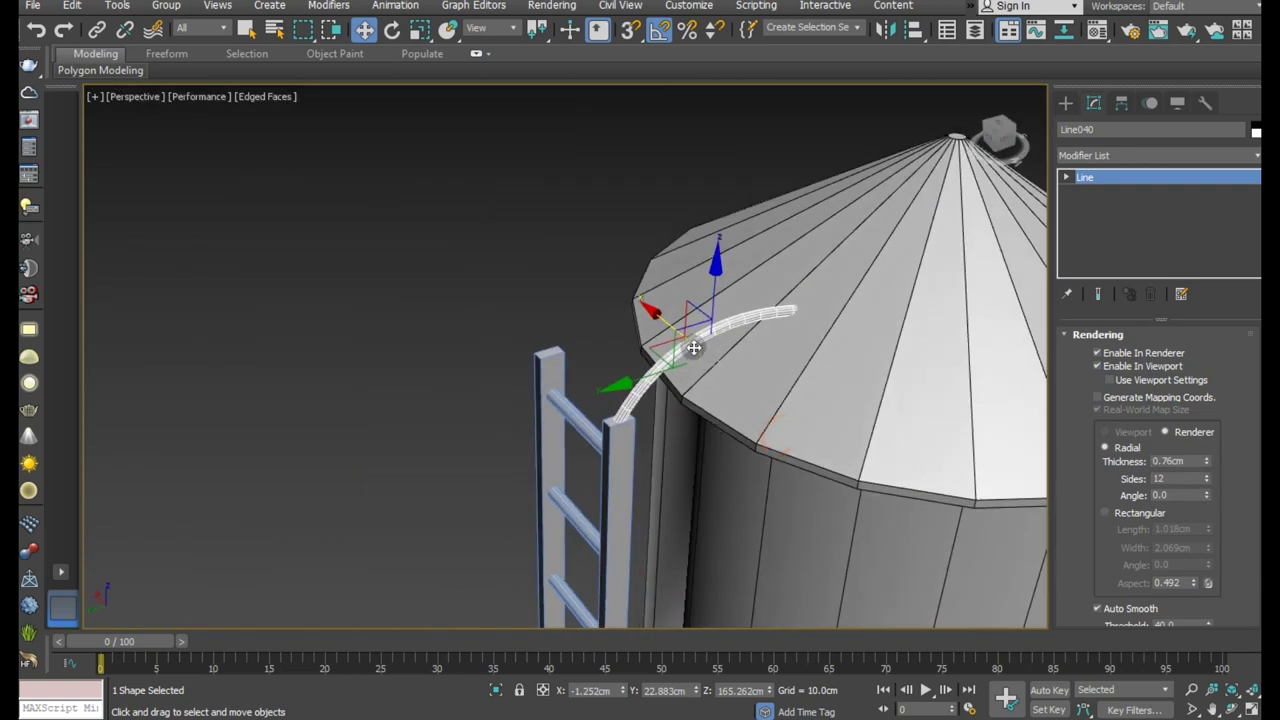
{"action": "scroll", "coordinate": [694, 347], "scroll_direction": "up", "scroll_amount": 3}
{"action": "scroll", "coordinate": [1133, 540], "scroll_direction": "down", "scroll_amount": 3}
{"action": "scroll", "coordinate": [1130, 552], "scroll_direction": "down", "scroll_amount": 3}
{"action": "scroll", "coordinate": [1126, 563], "scroll_direction": "down", "scroll_amount": 1}
Reduce the handrail curve's Interpolation Steps to 1.
{"action": "left_click", "coordinate": [1200, 543]}
{"action": "left_click", "coordinate": [1200, 543]}
{"action": "left_click", "coordinate": [1200, 543]}
{"action": "left_click", "coordinate": [1200, 543]}
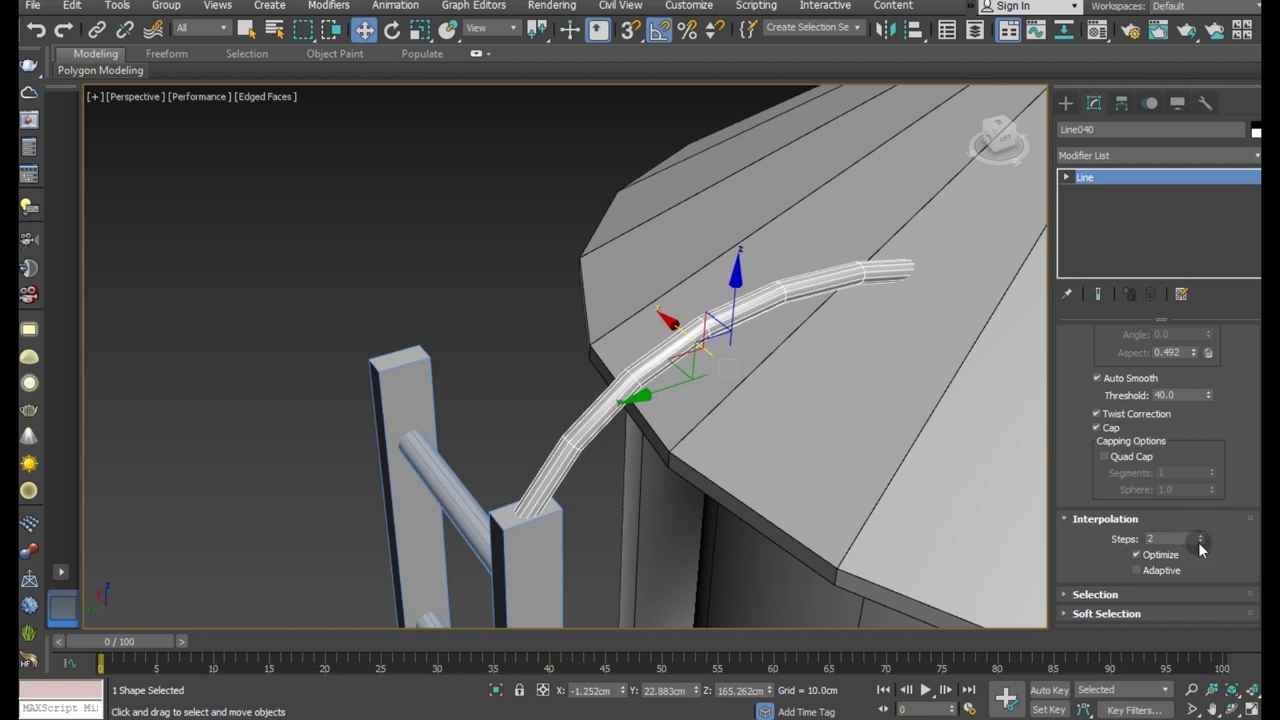
{"action": "left_click", "coordinate": [1200, 543]}
{"action": "scroll", "coordinate": [1208, 445], "scroll_direction": "up", "scroll_amount": 1}
{"action": "scroll", "coordinate": [1200, 400], "scroll_direction": "up", "scroll_amount": 1}
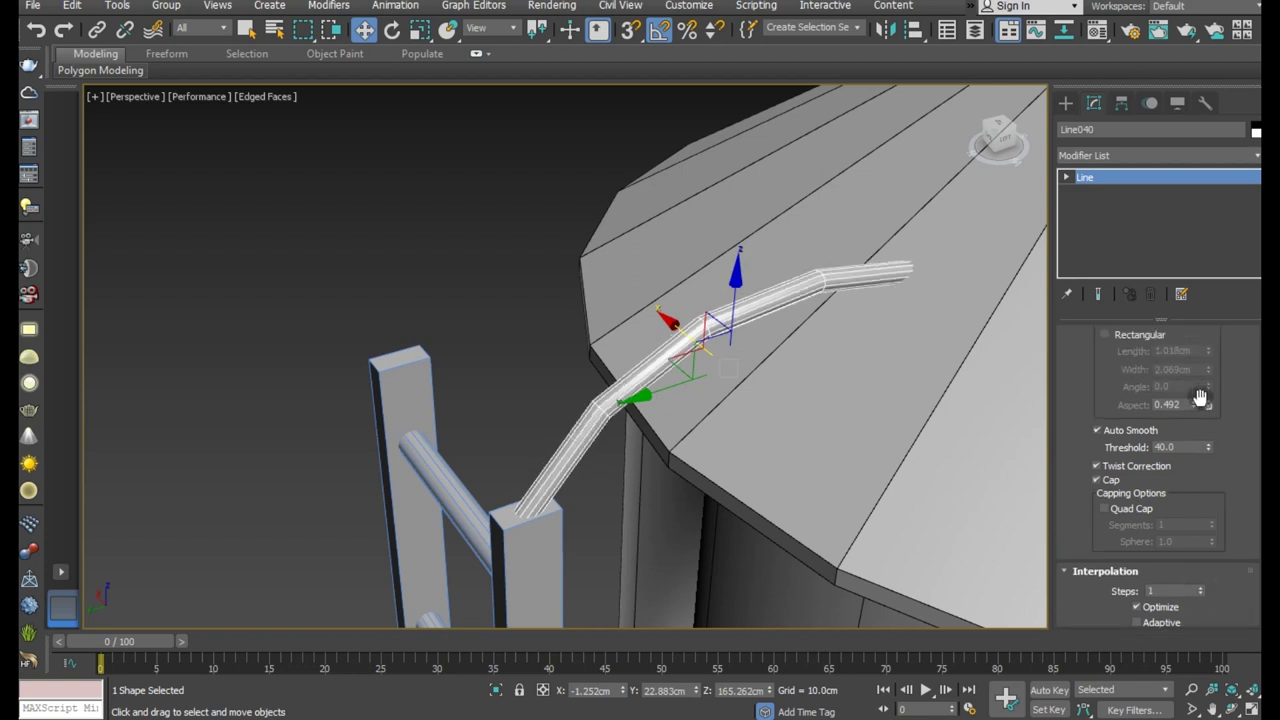
{"action": "scroll", "coordinate": [1205, 490], "scroll_direction": "up", "scroll_amount": 2}
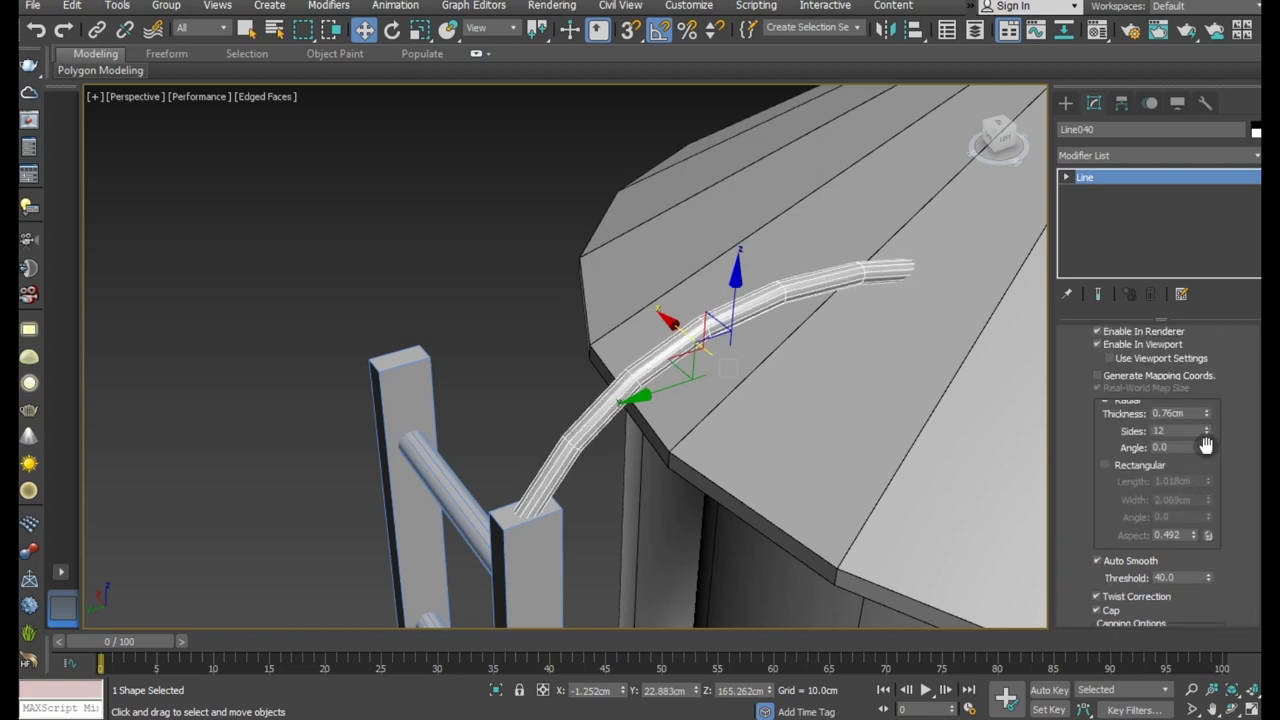
{"action": "scroll", "coordinate": [1208, 463], "scroll_direction": "up", "scroll_amount": 1}
Give the tube 5 radial sides and a 128.8 smoothing threshold, then Shift-drag out a copy.
{"action": "left_click_drag", "start_coordinate": [1207, 462], "coordinate": [1207, 468]}
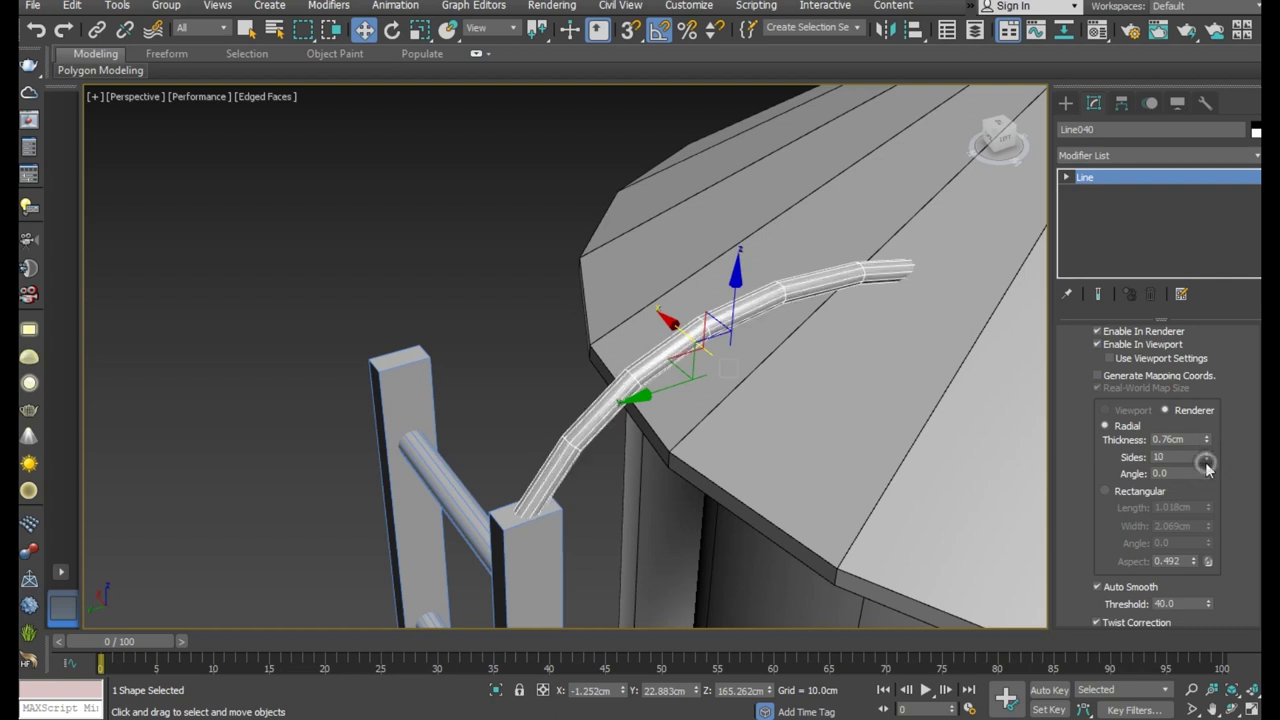
{"action": "left_click", "coordinate": [1206, 463]}
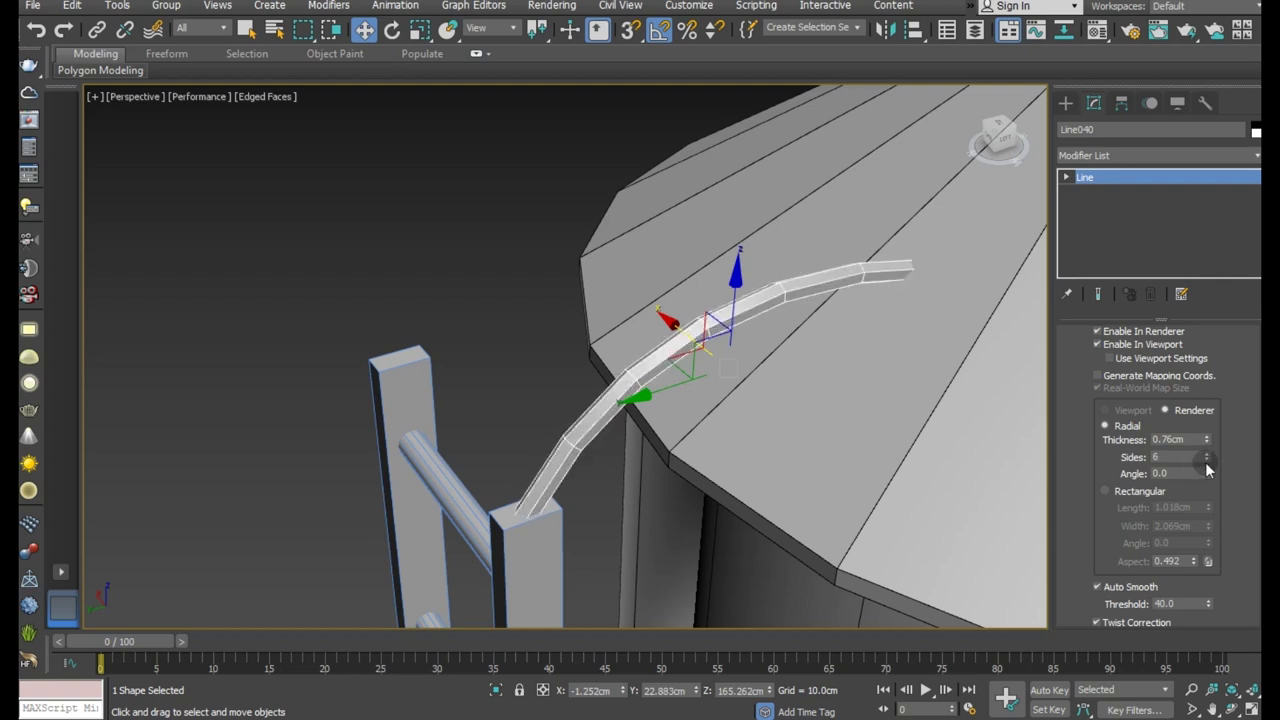
{"action": "left_click", "coordinate": [1207, 468]}
{"action": "left_click_drag", "start_coordinate": [1205, 602], "coordinate": [1204, 540]}
{"action": "mouse_move", "coordinate": [700, 255]}
{"action": "middle_mouse_down", "text": "alt"}
{"action": "mouse_move", "coordinate": [748, 343]}
{"action": "mouse_move", "coordinate": [848, 371]}
{"action": "middle_mouse_up", "text": "alt"}
{"action": "left_click_drag", "start_coordinate": [650, 331], "coordinate": [455, 308], "text": "shift"}
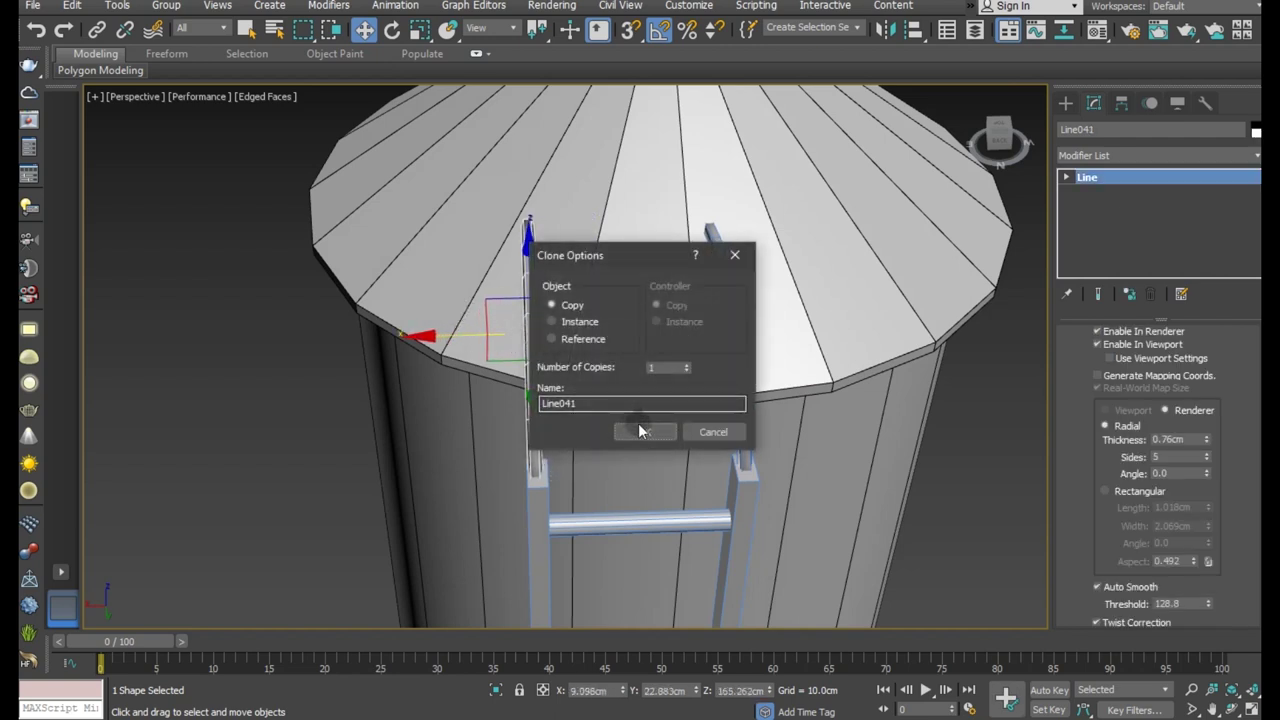
Confirm the clone as a Copy to create the second roof handrail.
{"action": "left_click", "coordinate": [641, 431]}
{"action": "mouse_move", "coordinate": [614, 395]}
{"action": "middle_mouse_down", "text": "alt"}
{"action": "mouse_move", "coordinate": [741, 375]}
{"action": "mouse_move", "coordinate": [783, 354]}
{"action": "mouse_move", "coordinate": [806, 366]}
{"action": "mouse_move", "coordinate": [730, 342]}
{"action": "middle_mouse_up", "text": "alt"}
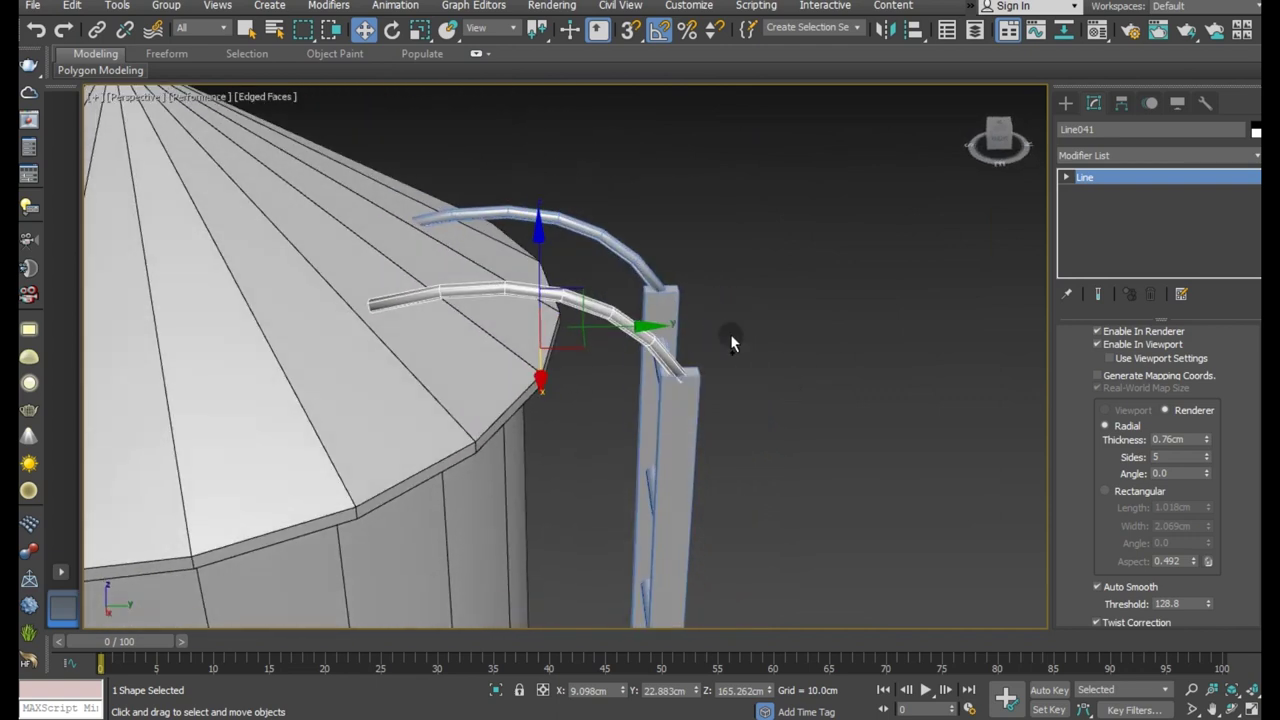
{"action": "scroll", "coordinate": [697, 309], "scroll_direction": "down", "scroll_amount": 3}
{"action": "scroll", "coordinate": [770, 217], "scroll_direction": "down", "scroll_amount": 2}
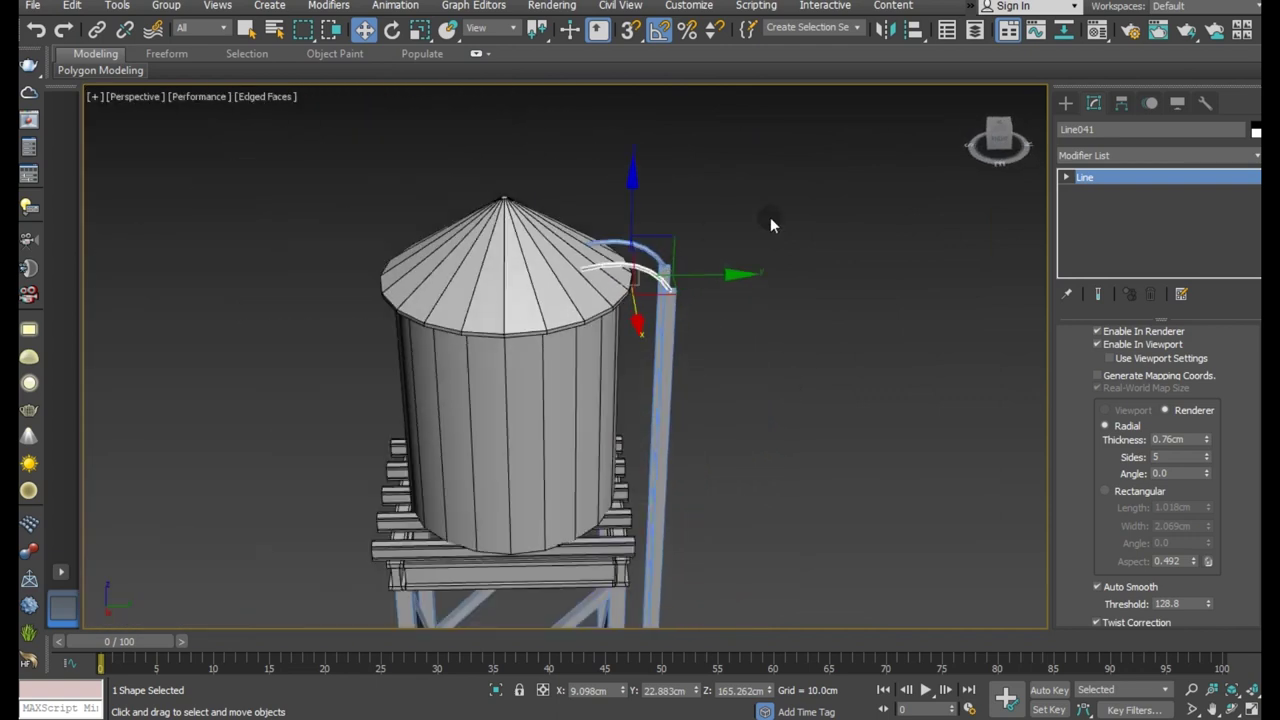
Check the handrails and ladder parts in the Left and Perspective views, then deselect.
{"action": "left_click", "coordinate": [655, 409]}
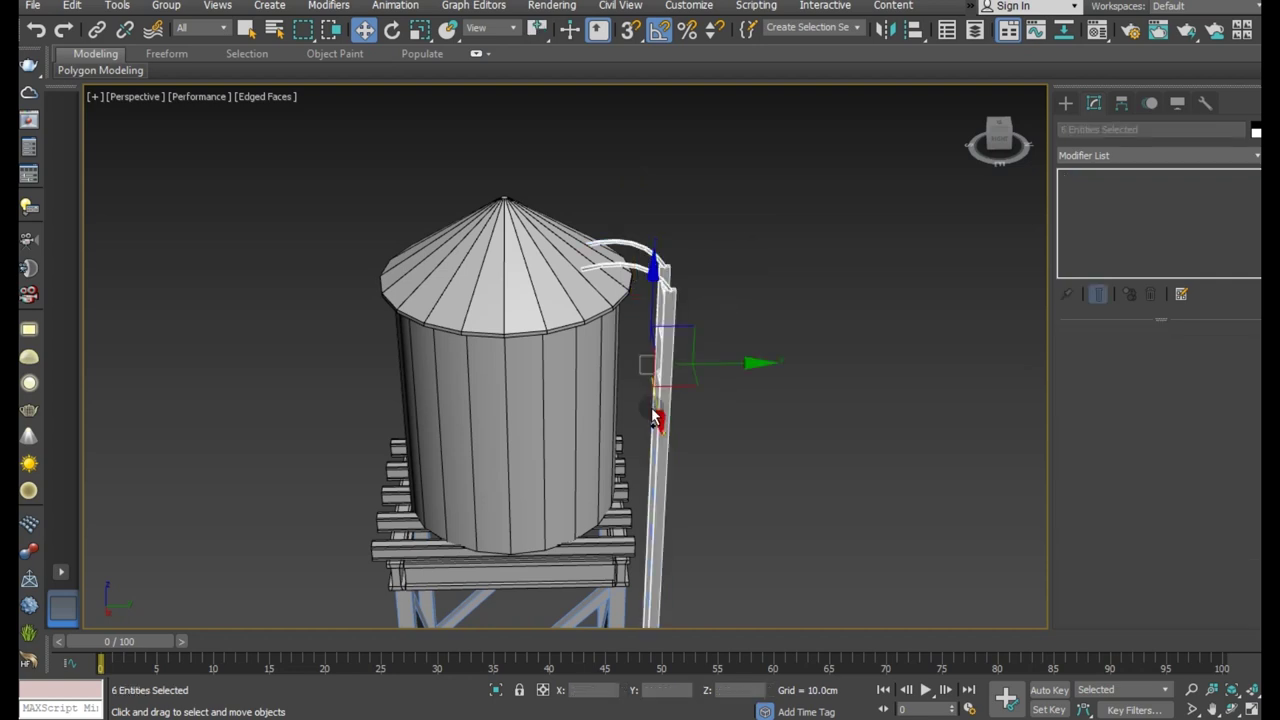
{"action": "key", "text": "l"}
{"action": "scroll", "coordinate": [436, 199], "scroll_direction": "down", "scroll_amount": 4}
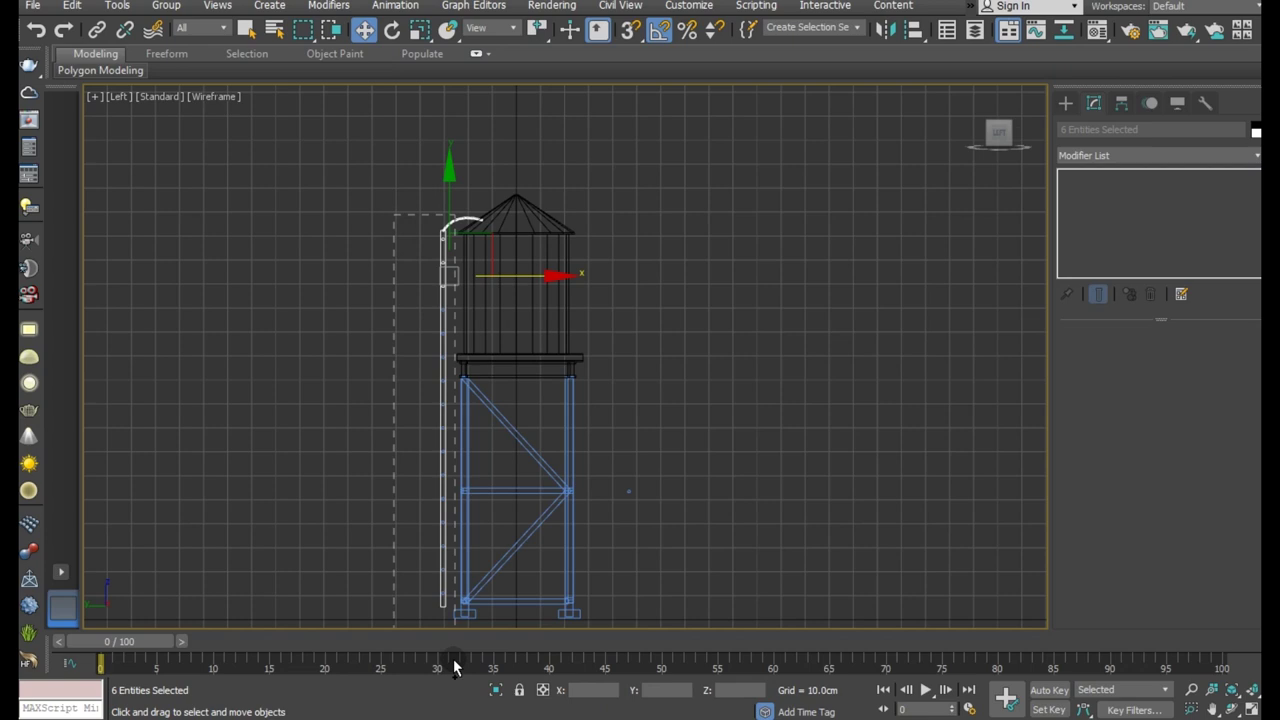
{"action": "left_click", "coordinate": [525, 440], "text": "ctrl"}
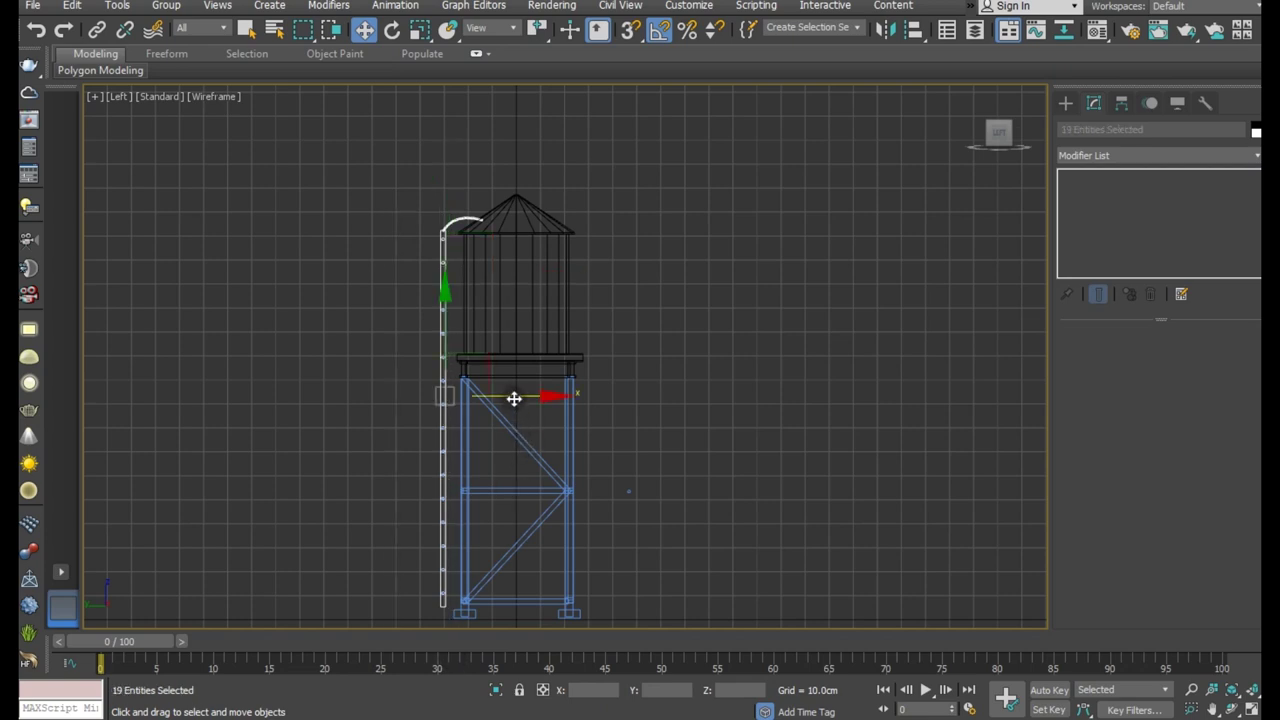
{"action": "key", "text": "p"}
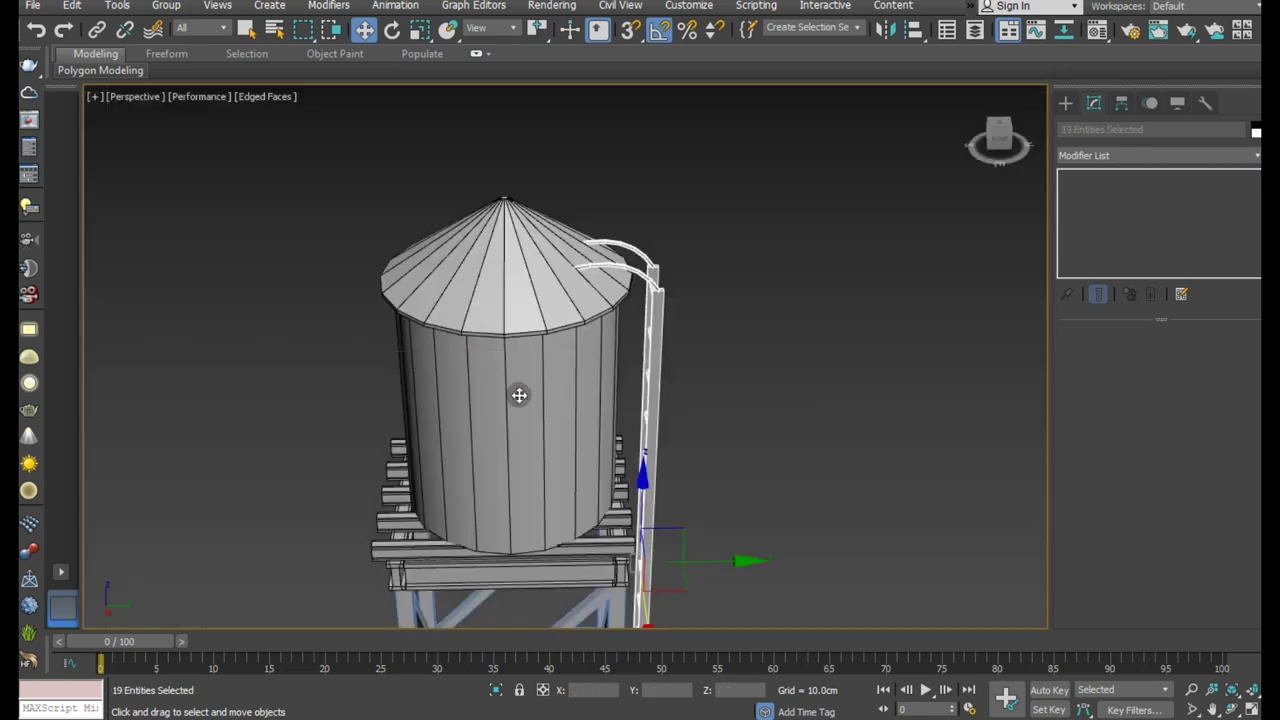
{"action": "scroll", "coordinate": [603, 289], "scroll_direction": "down", "scroll_amount": 3}
{"action": "middle_click_drag", "start_coordinate": [737, 423], "coordinate": [734, 420], "text": "alt"}
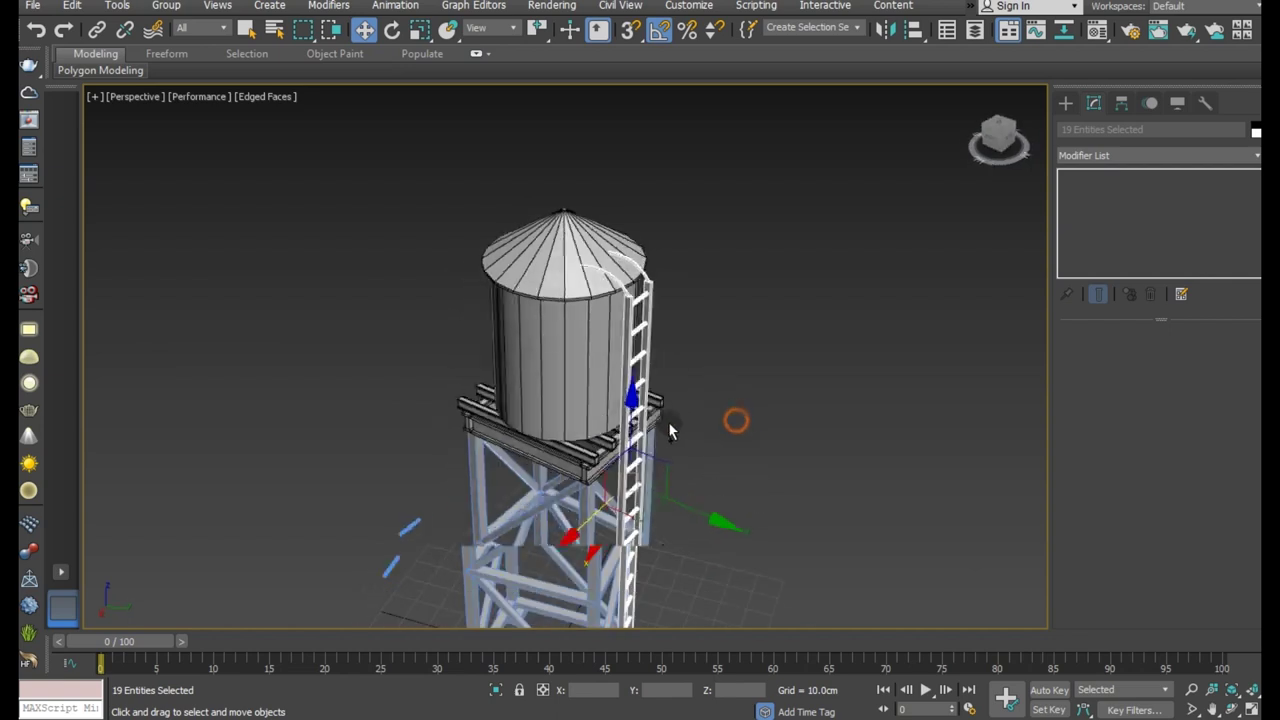
{"action": "scroll", "coordinate": [543, 313], "scroll_direction": "down", "scroll_amount": 3}
{"action": "scroll", "coordinate": [600, 330], "scroll_direction": "up", "scroll_amount": 2}
{"action": "left_click", "coordinate": [781, 462]}
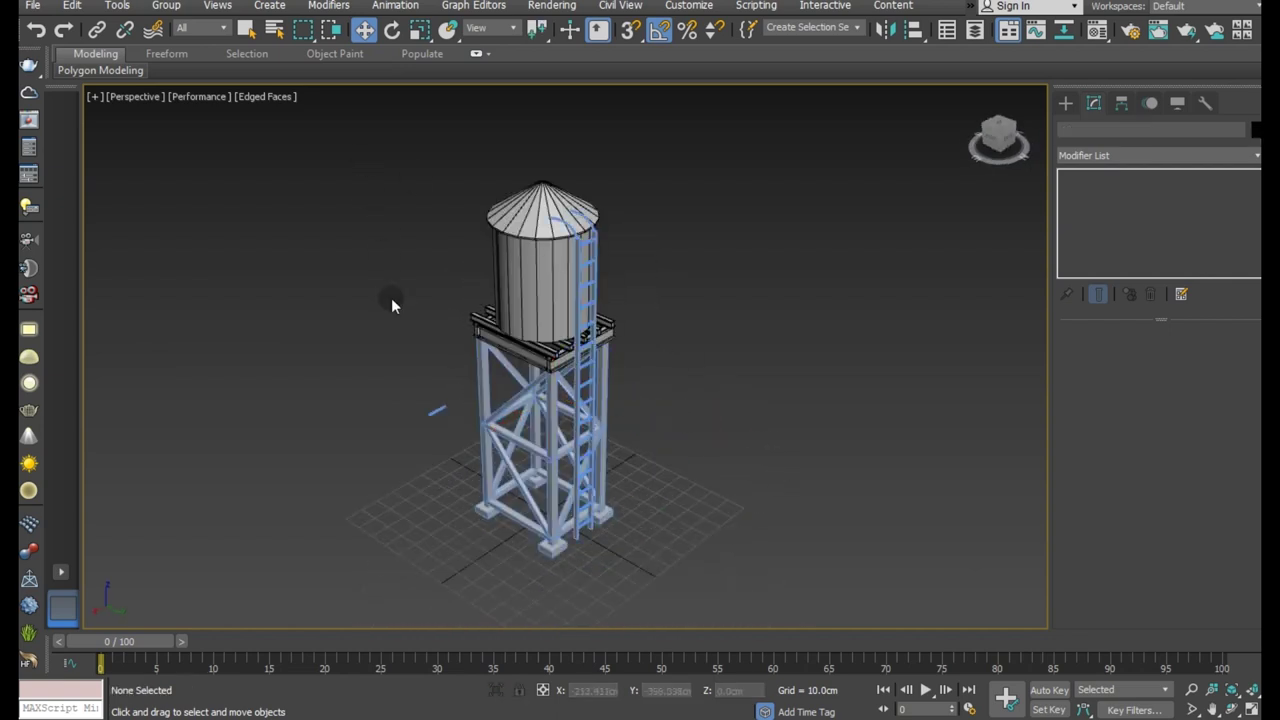
Delete the stray small blue piece and give the whole tower one shared object colour.
{"action": "left_click_drag", "start_coordinate": [432, 425], "coordinate": [437, 431]}
{"action": "key", "text": "Delete"}
{"action": "left_click_drag", "start_coordinate": [445, 182], "coordinate": [731, 587]}
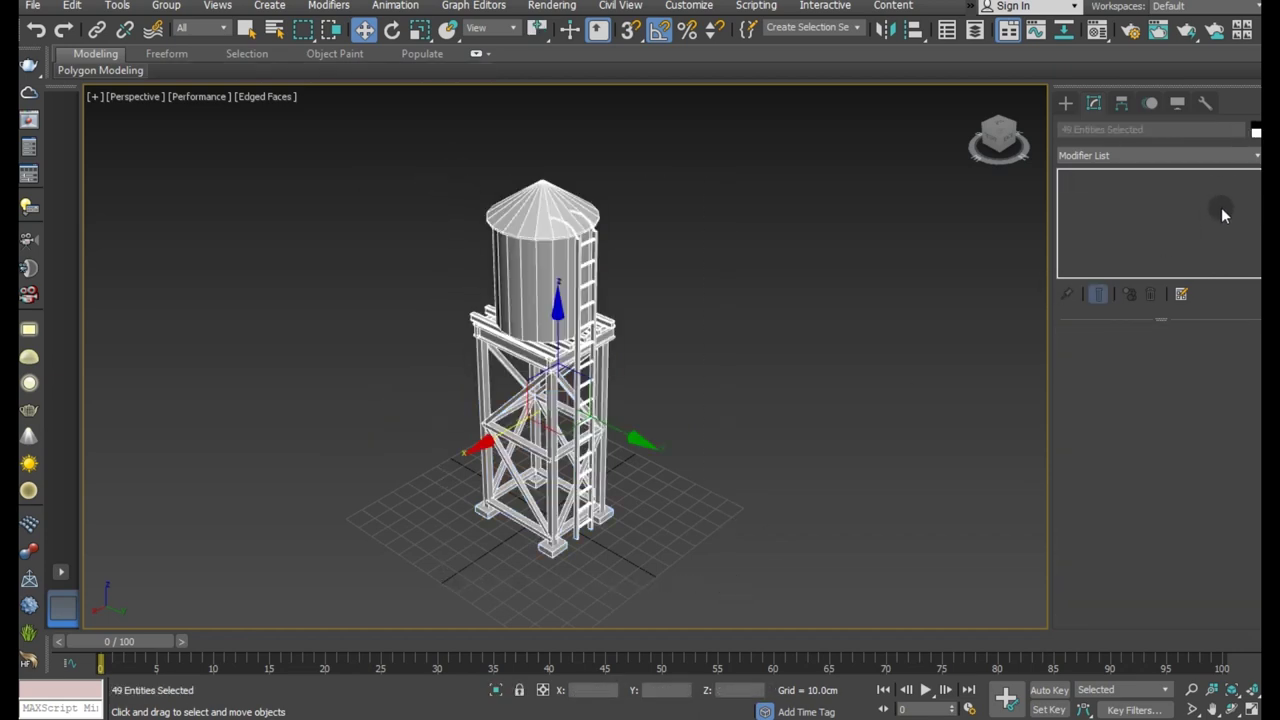
{"action": "left_click", "coordinate": [1256, 131]}
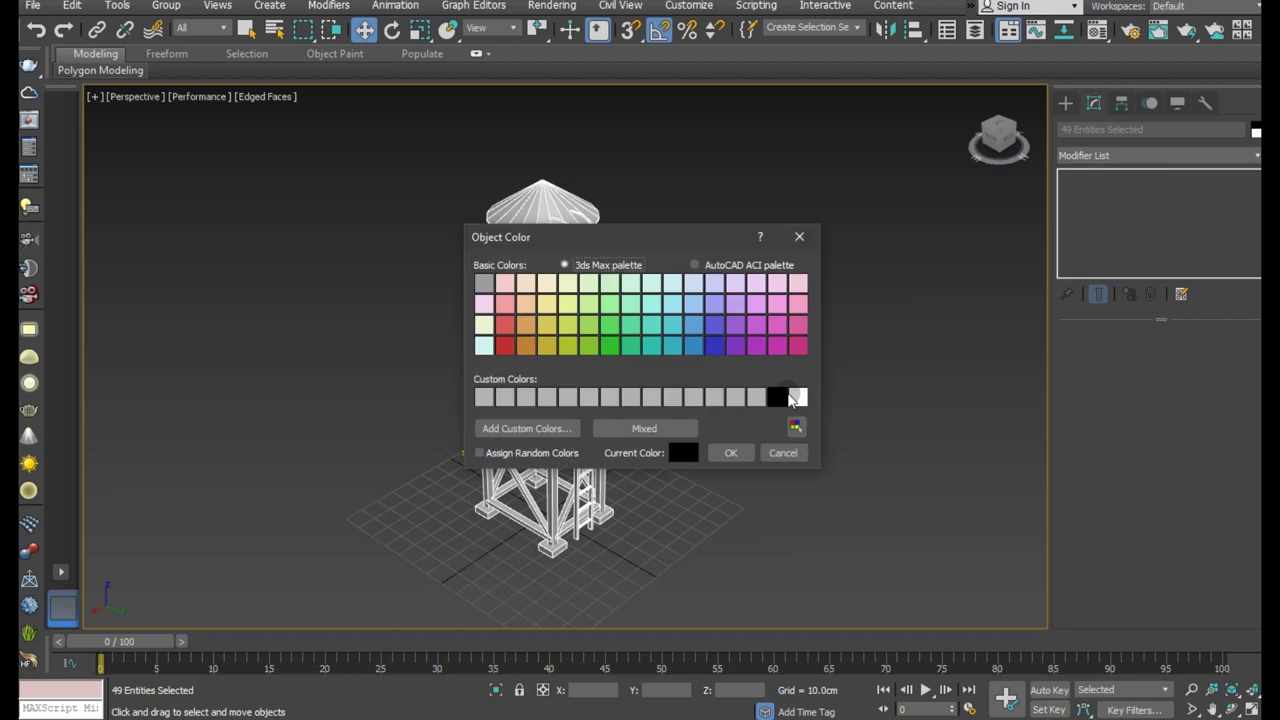
{"action": "left_click", "coordinate": [747, 450]}
{"action": "left_click", "coordinate": [743, 460]}
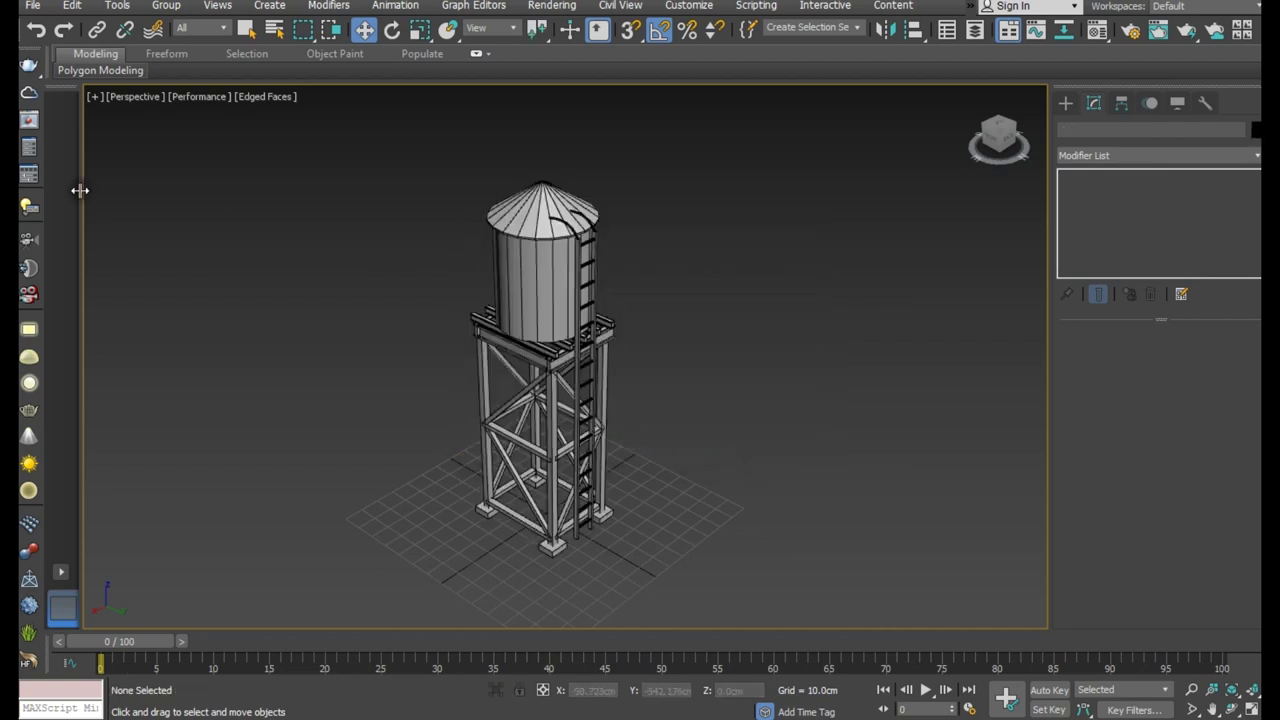
{"action": "left_click", "coordinate": [195, 97]}
Switch the viewport to DX Mode and assign the 01 - Default material to the whole tower.
{"action": "left_click", "coordinate": [246, 197]}
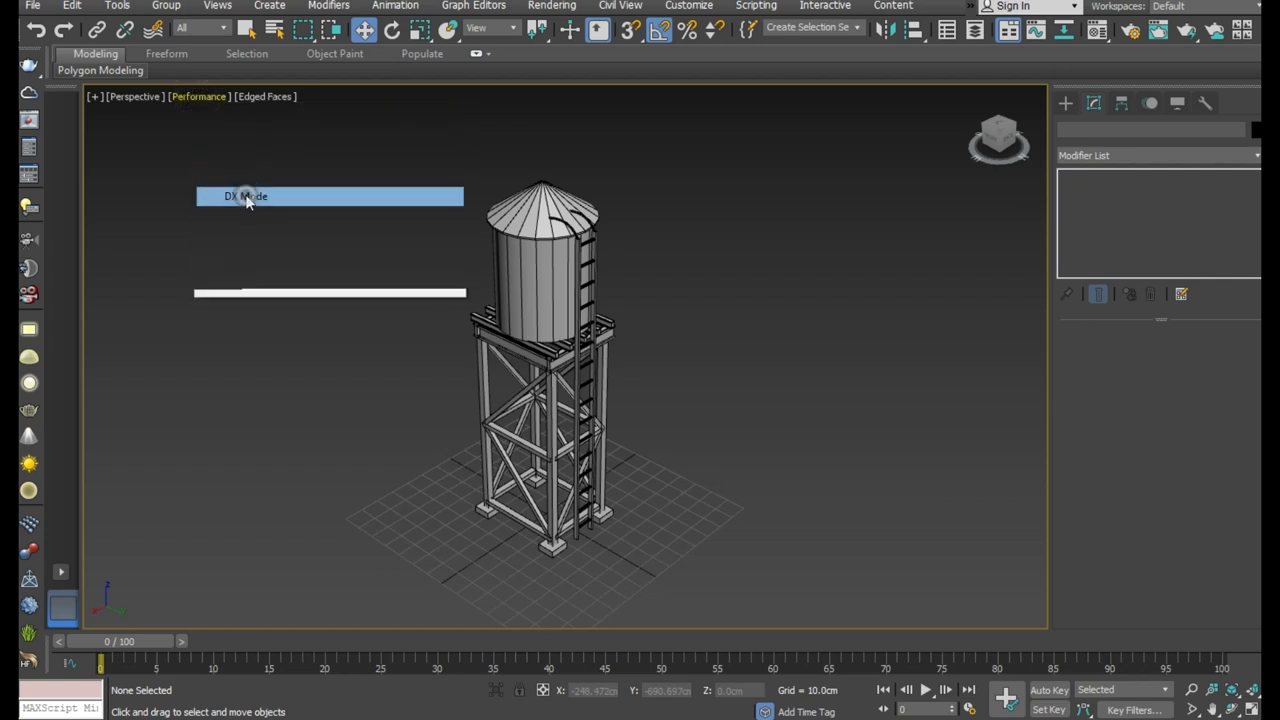
{"action": "left_click_drag", "start_coordinate": [684, 172], "coordinate": [509, 643]}
{"action": "left_click_drag", "start_coordinate": [394, 644], "coordinate": [400, 640]}
{"action": "key", "text": "m"}
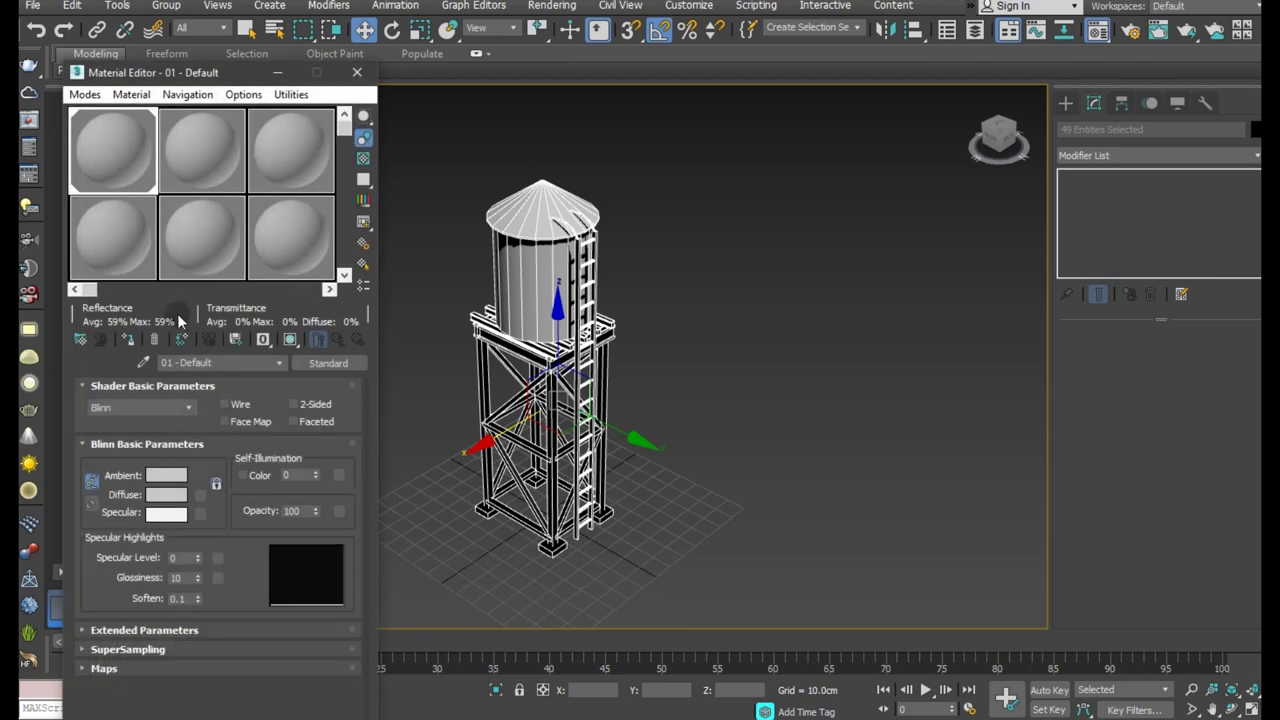
{"action": "left_click", "coordinate": [131, 340]}
{"action": "key", "text": "m"}
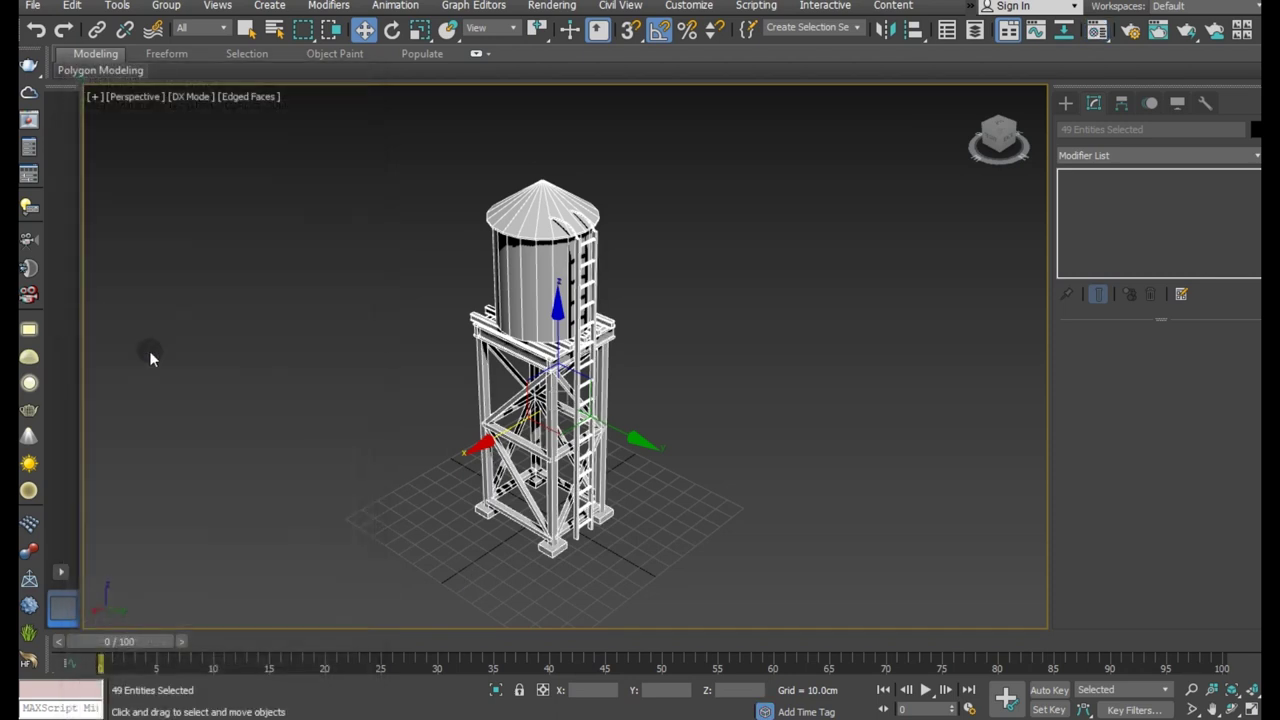
{"action": "left_click", "coordinate": [357, 408]}
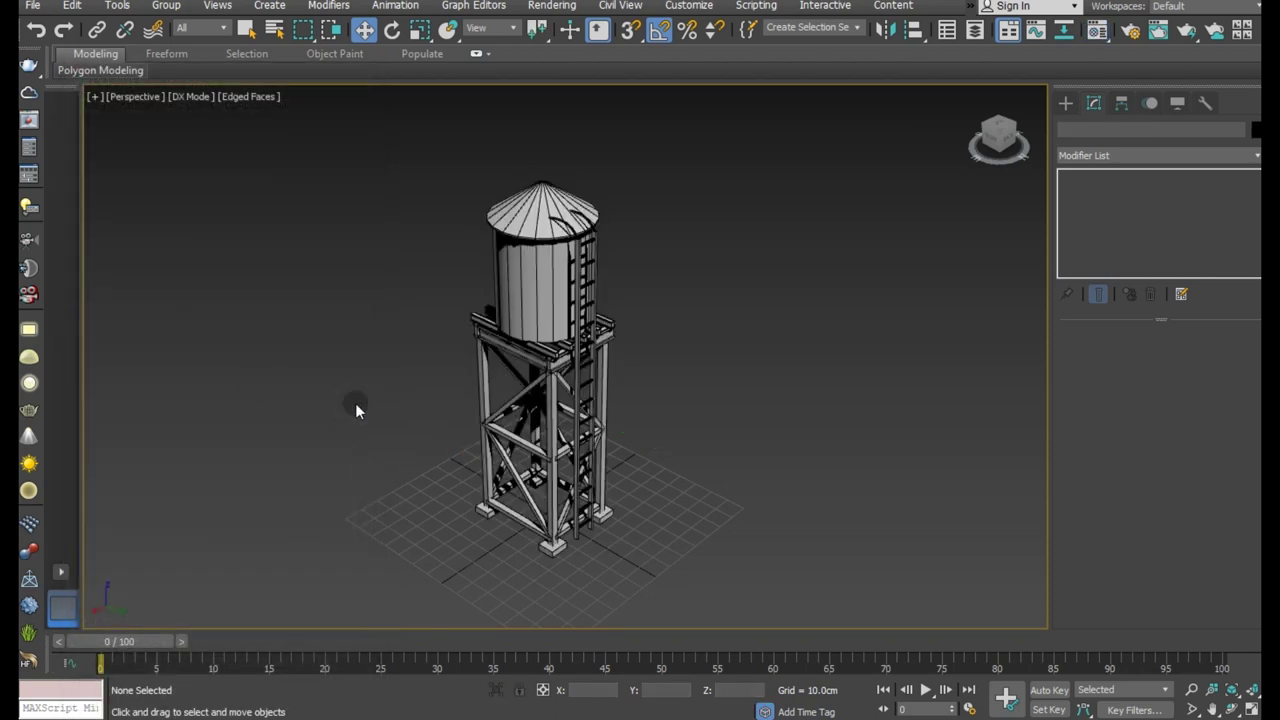
In the Left view, clone a vertical leg member toward the middle as a copy, Line042.
{"action": "key", "text": "l"}
{"action": "left_click", "coordinate": [603, 313]}
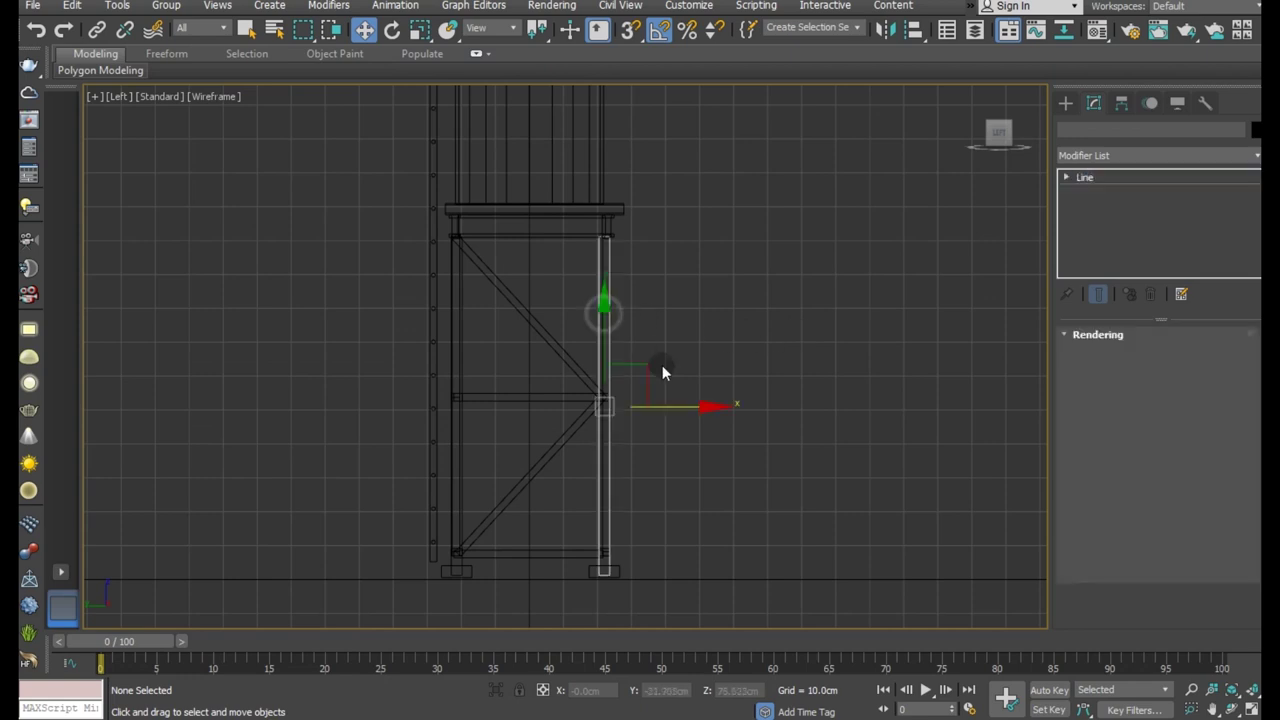
{"action": "left_click_drag", "start_coordinate": [657, 403], "coordinate": [607, 384]}
{"action": "left_click", "coordinate": [672, 430]}
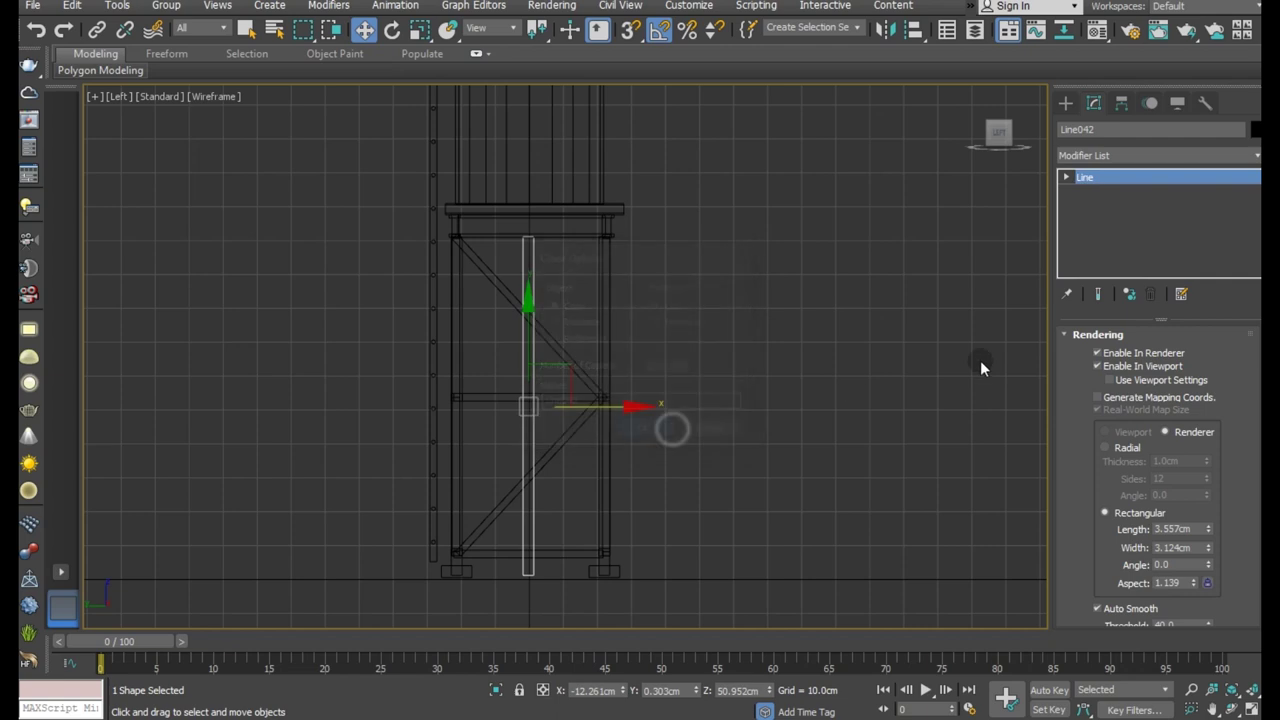
Select the copy's bottom vertex, then return to the Perspective view.
{"action": "left_click", "coordinate": [1136, 180]}
{"action": "left_click_drag", "start_coordinate": [550, 598], "coordinate": [550, 598]}
{"action": "scroll", "coordinate": [530, 560], "scroll_direction": "up", "scroll_amount": 5}
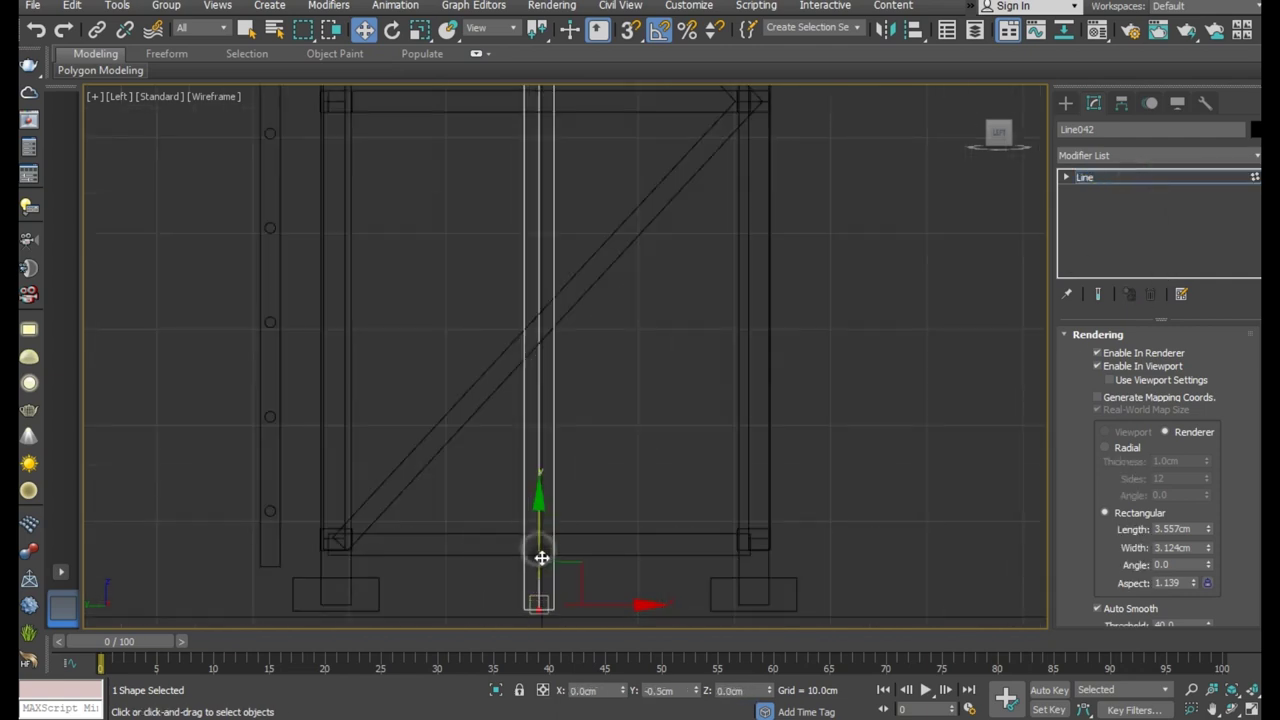
{"action": "key", "text": "p"}
{"action": "scroll", "coordinate": [380, 420], "scroll_direction": "up", "scroll_amount": 4}
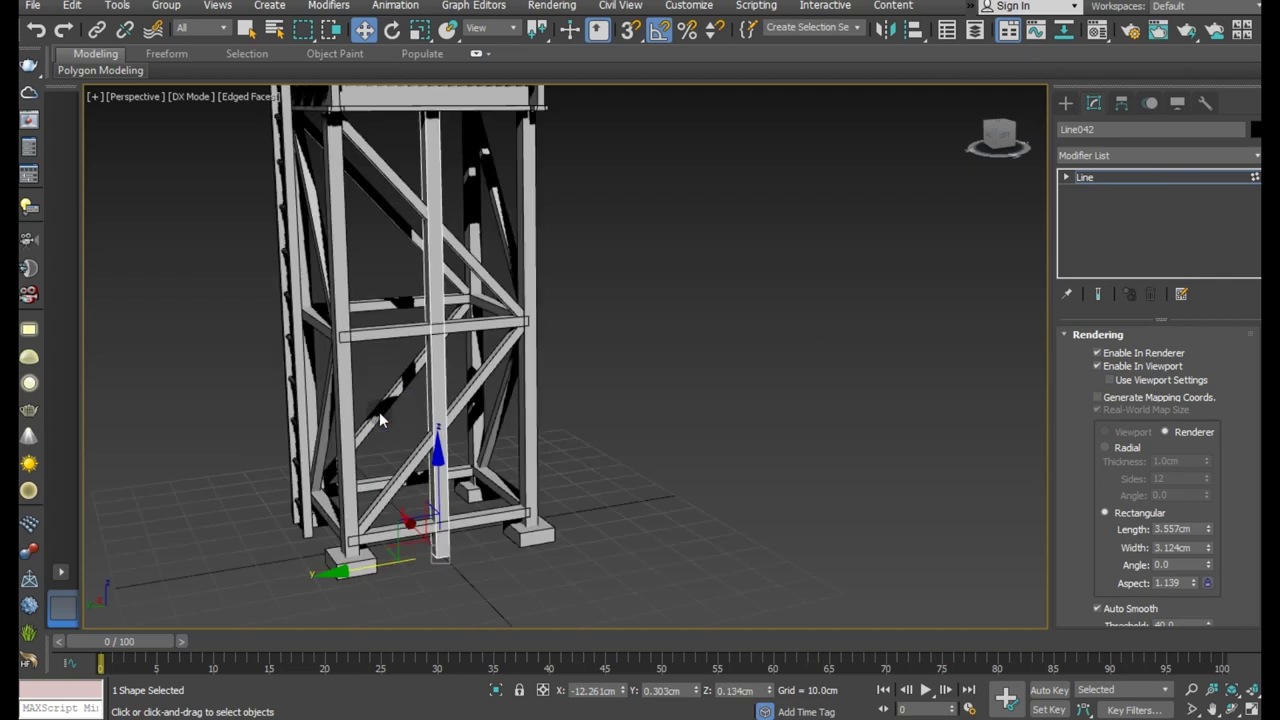
{"action": "middle_click_drag", "start_coordinate": [602, 332], "coordinate": [643, 257], "text": "alt"}
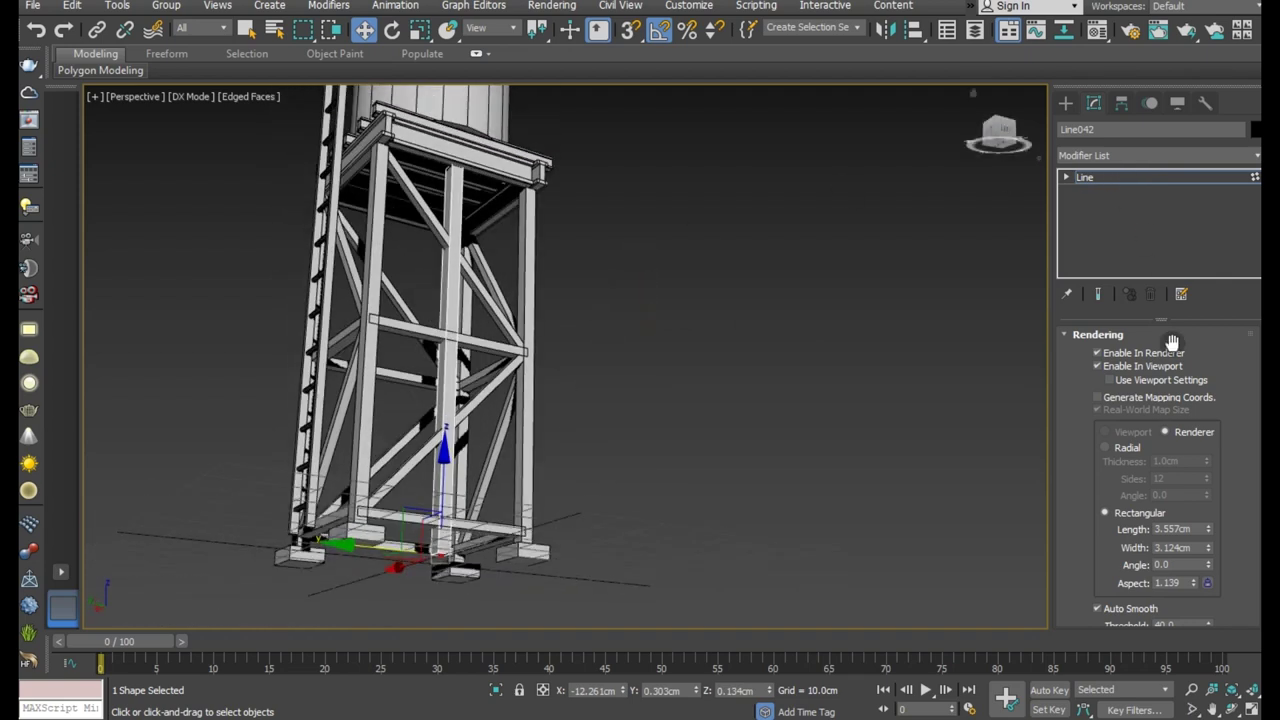
Render Line042 as a radial tube and raise the whole pipe upward.
{"action": "left_click", "coordinate": [1105, 447]}
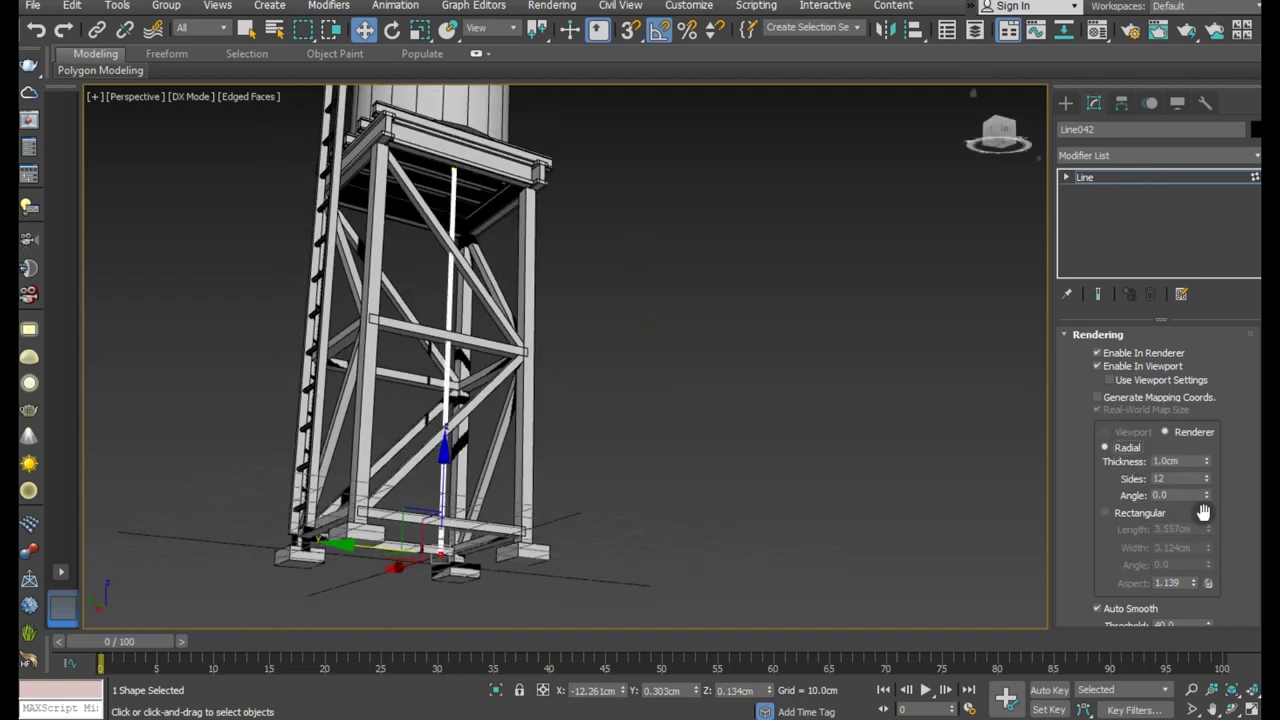
{"action": "left_click_drag", "start_coordinate": [1205, 466], "coordinate": [1198, 400]}
{"action": "scroll", "coordinate": [1206, 452], "scroll_direction": "down", "scroll_amount": 1}
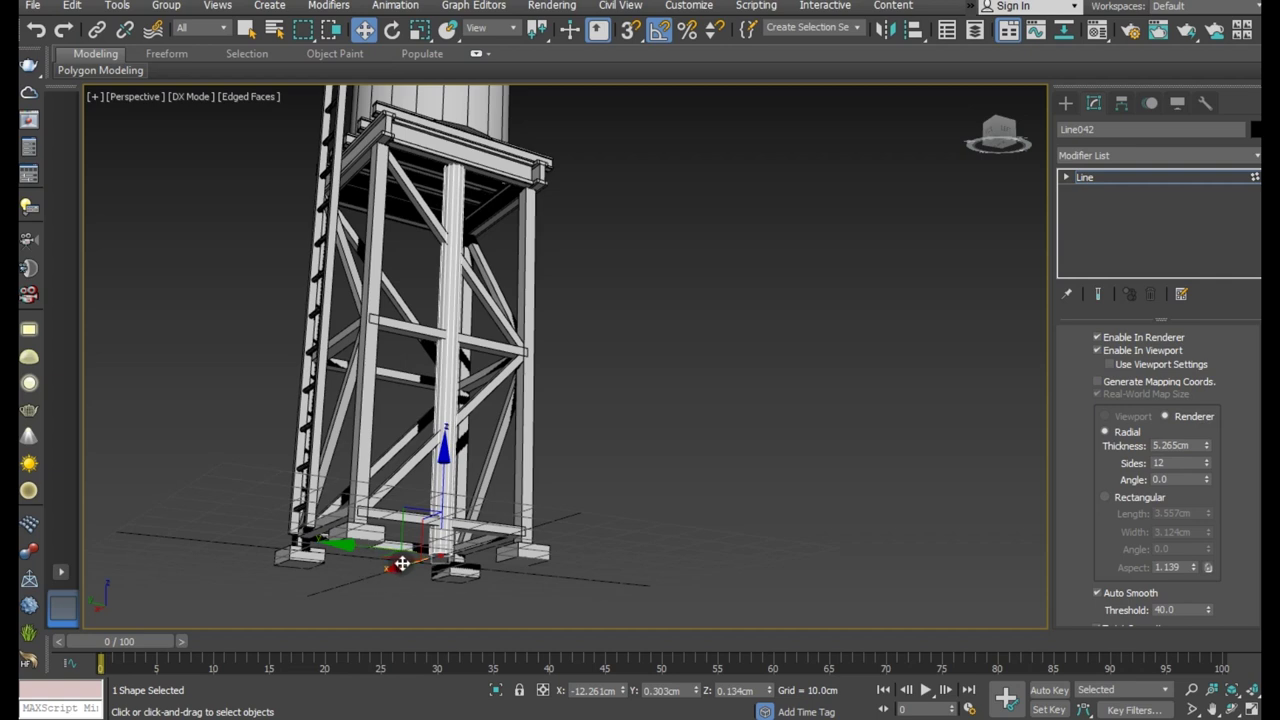
{"action": "left_click_drag", "start_coordinate": [401, 563], "coordinate": [428, 520]}
{"action": "key", "text": "ctrl+z"}
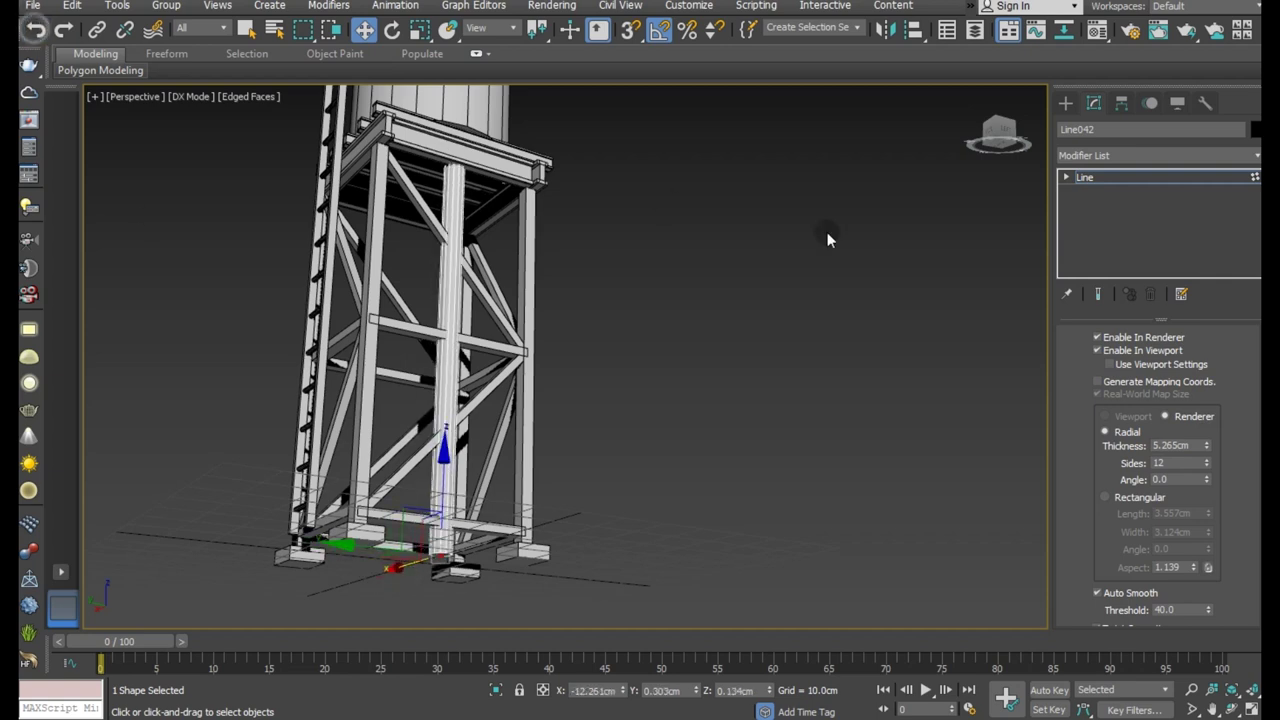
{"action": "left_click", "coordinate": [1093, 178]}
{"action": "mouse_move", "coordinate": [410, 565]}
{"action": "left_mouse_down"}
{"action": "mouse_move", "coordinate": [415, 364]}
{"action": "mouse_move", "coordinate": [420, 398]}
{"action": "left_mouse_up"}
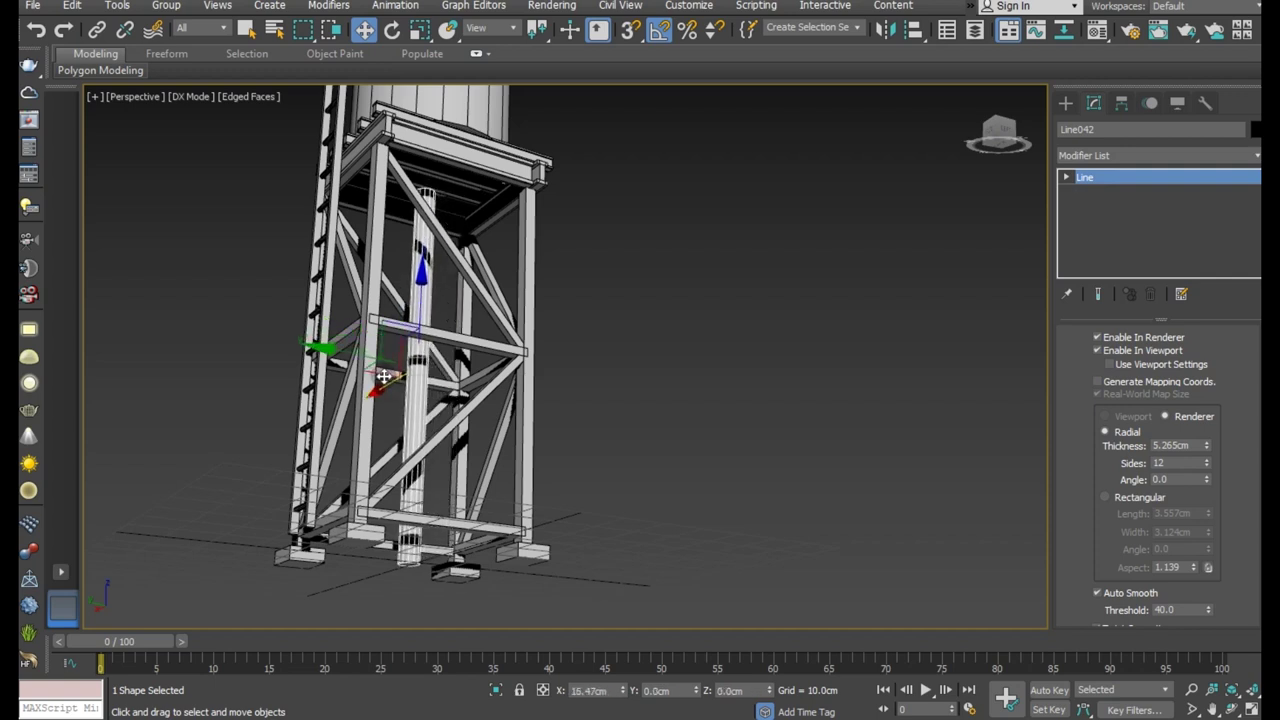
{"action": "mouse_move", "coordinate": [420, 398]}
{"action": "middle_mouse_down", "text": "alt"}
{"action": "mouse_move", "coordinate": [508, 408]}
{"action": "mouse_move", "coordinate": [509, 420]}
{"action": "middle_mouse_up", "text": "alt"}
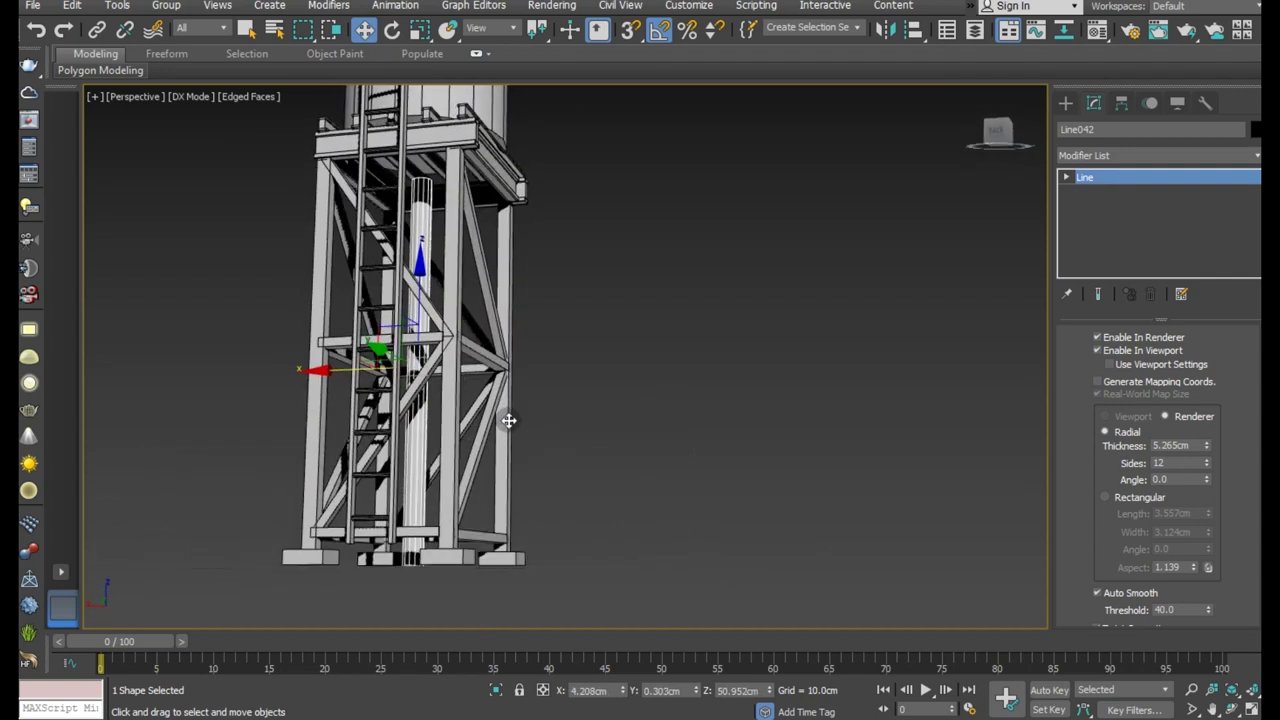
Stretch the pipe's top vertex upward until it meets the underside of the tank.
{"action": "left_click", "coordinate": [1109, 177]}
{"action": "left_click_drag", "start_coordinate": [352, 232], "coordinate": [417, 170]}
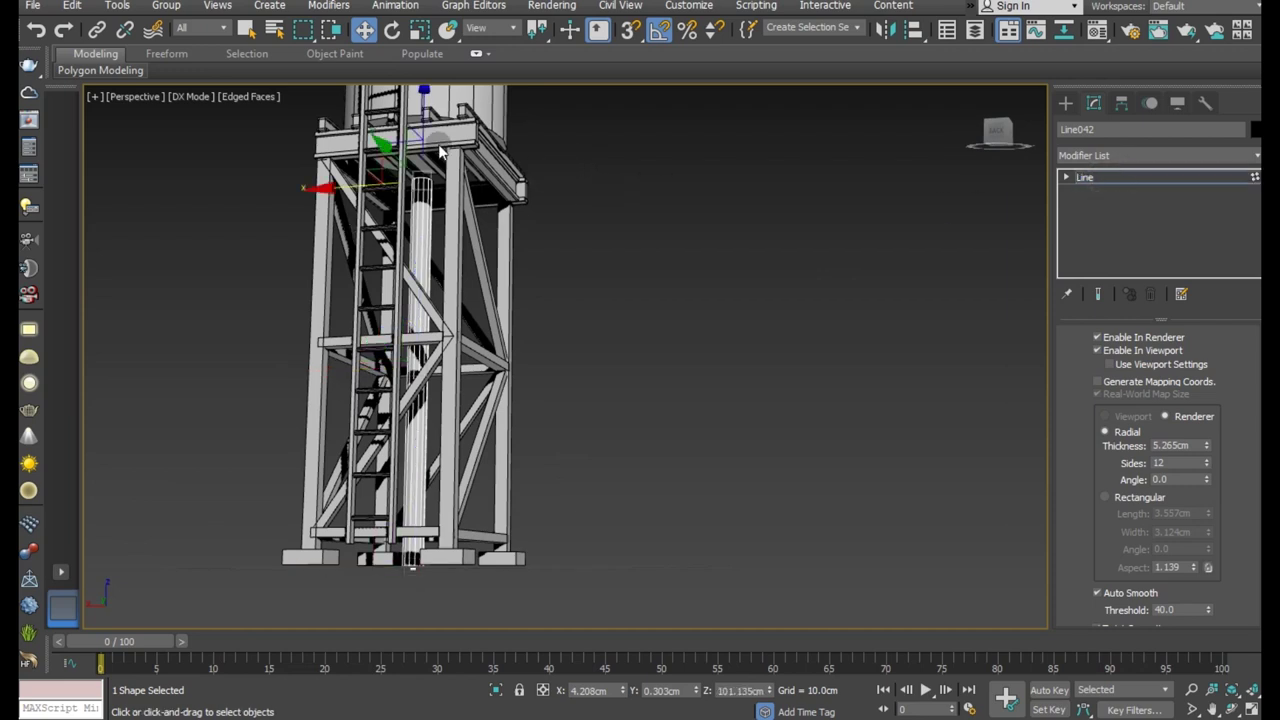
{"action": "scroll", "coordinate": [440, 150], "scroll_direction": "up", "scroll_amount": 5}
{"action": "left_click_drag", "start_coordinate": [374, 210], "coordinate": [368, 140]}
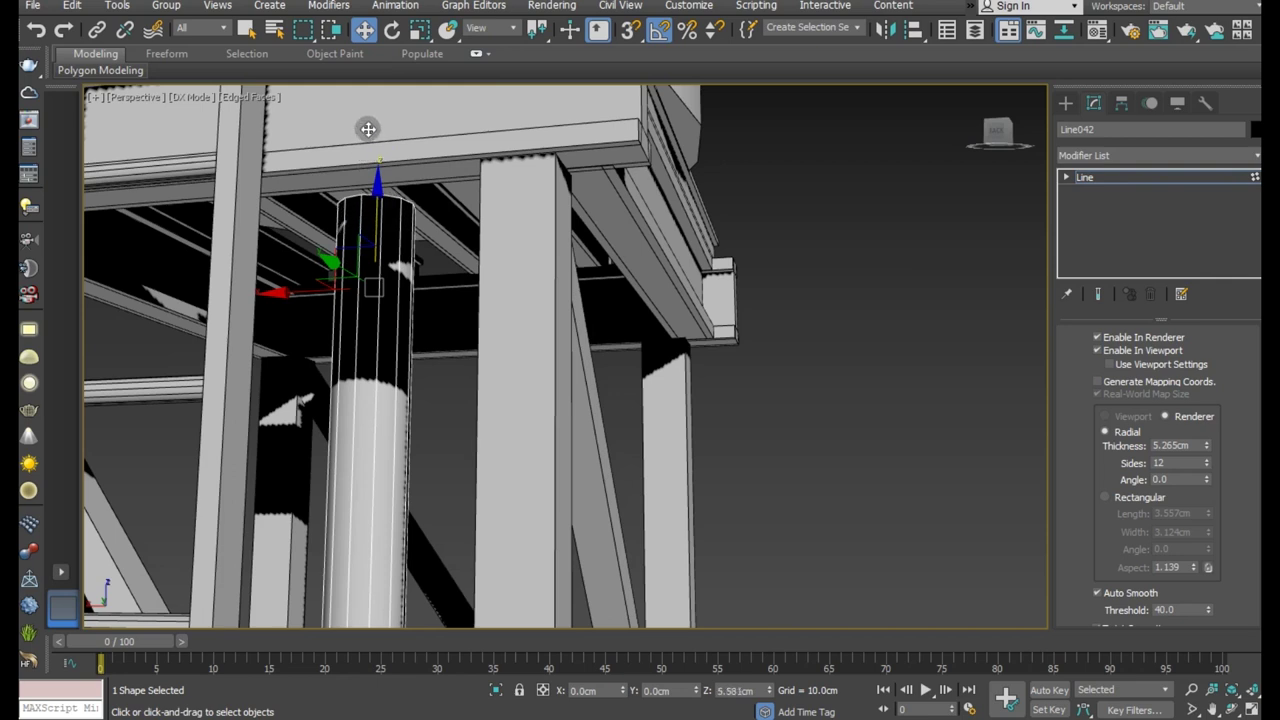
{"action": "left_click_drag", "start_coordinate": [368, 140], "coordinate": [420, 171]}
{"action": "middle_click_drag", "start_coordinate": [420, 171], "coordinate": [403, 160], "text": "alt"}
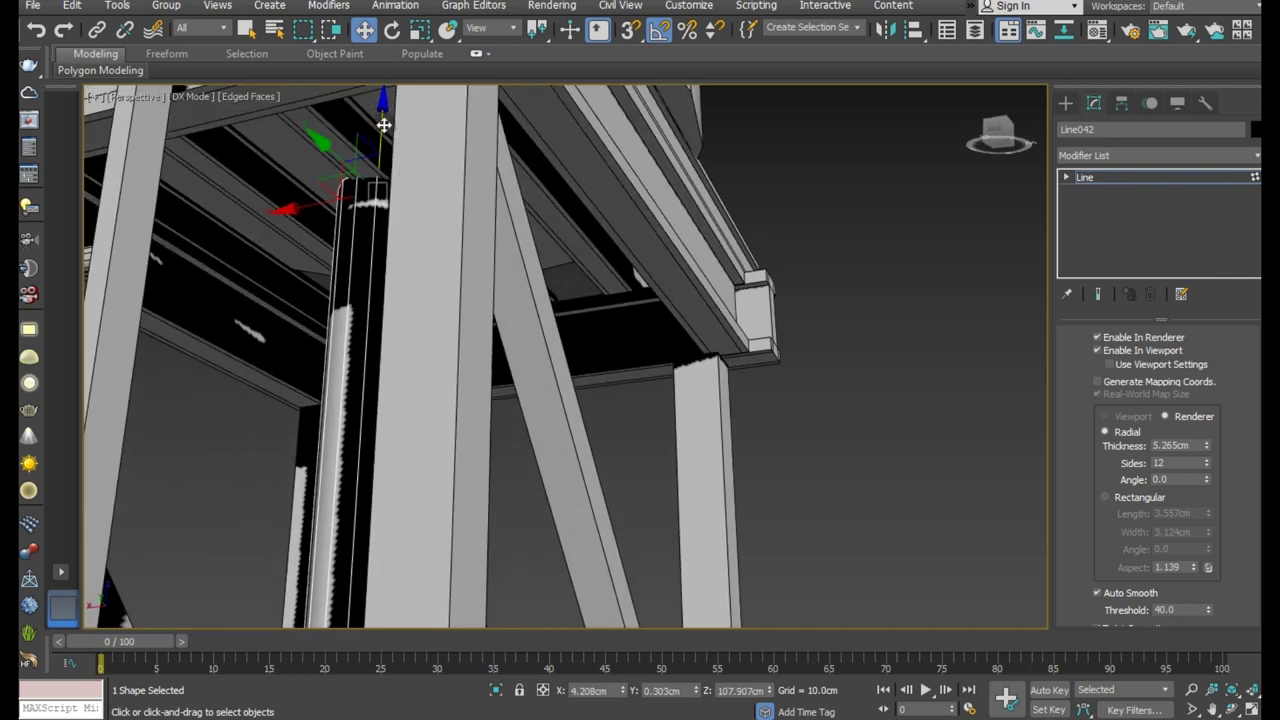
{"action": "left_click_drag", "start_coordinate": [383, 124], "coordinate": [381, 122]}
{"action": "scroll", "coordinate": [405, 165], "scroll_direction": "down", "scroll_amount": 3}
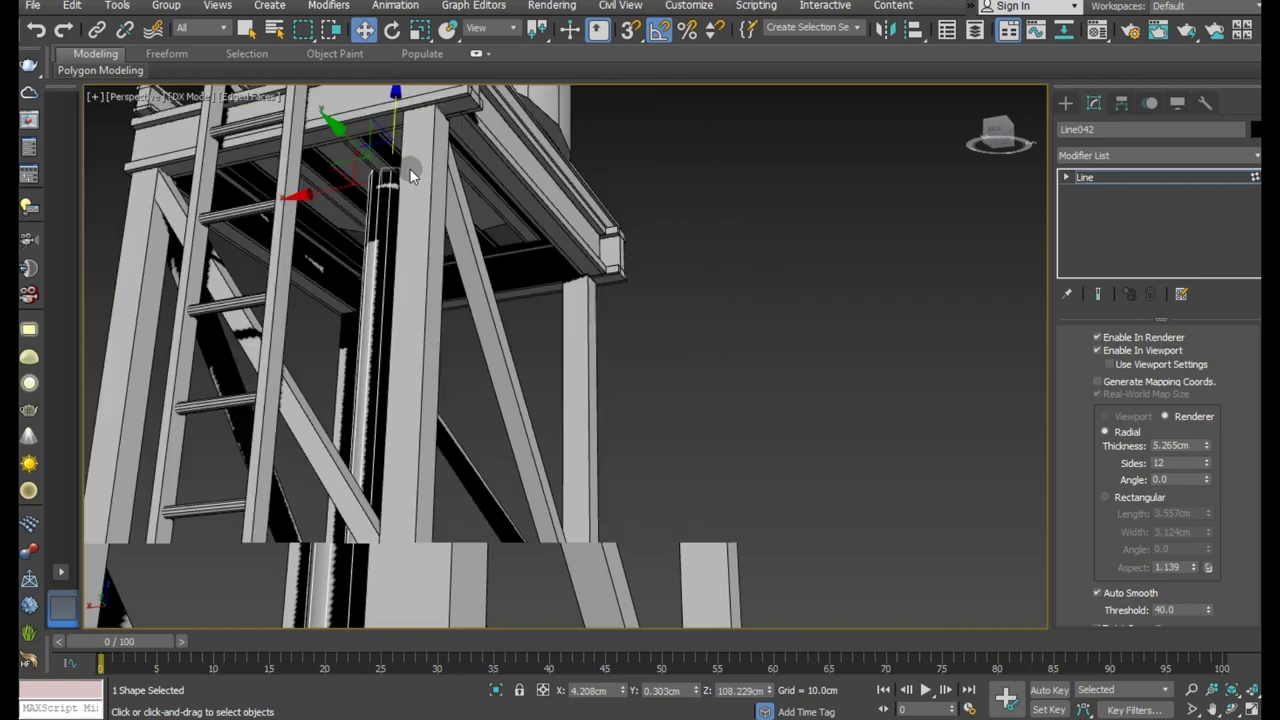
{"action": "scroll", "coordinate": [405, 165], "scroll_direction": "down", "scroll_amount": 5}
{"action": "scroll", "coordinate": [398, 155], "scroll_direction": "up", "scroll_amount": 7}
{"action": "left_click_drag", "start_coordinate": [387, 132], "coordinate": [387, 125]}
{"action": "scroll", "coordinate": [414, 198], "scroll_direction": "down", "scroll_amount": 3}
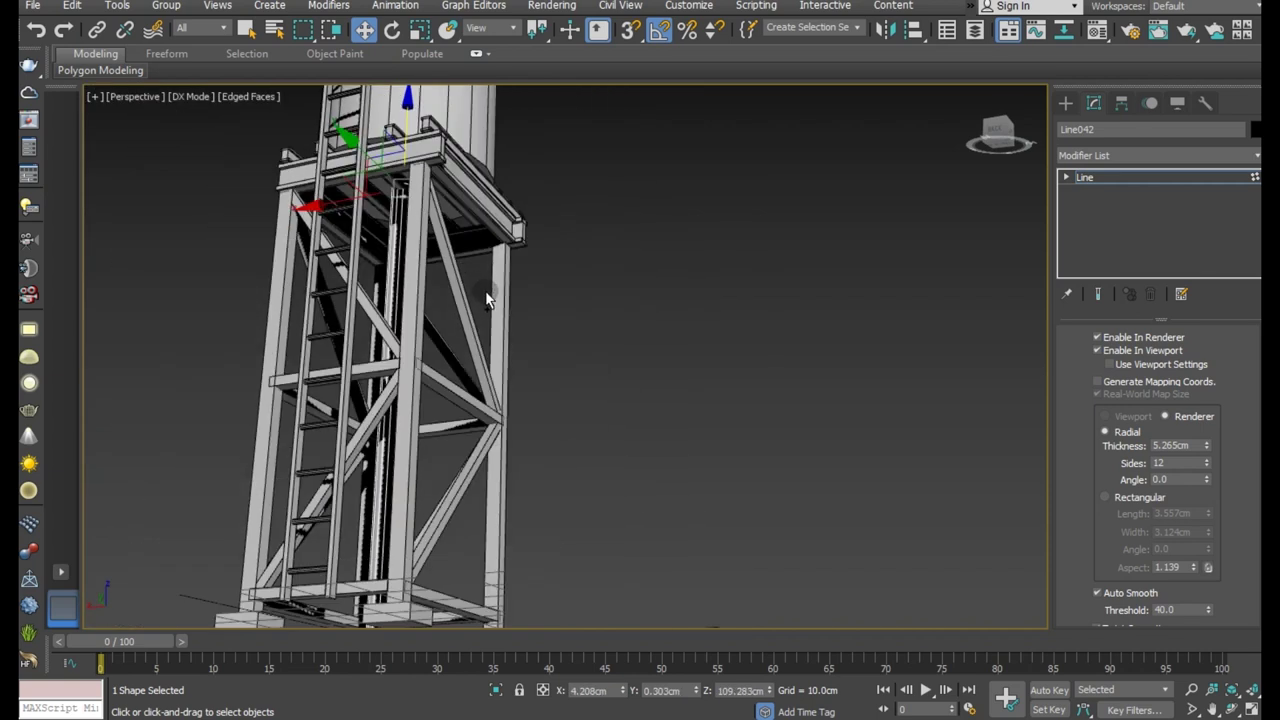
{"action": "scroll", "coordinate": [400, 300], "scroll_direction": "down", "scroll_amount": 3}
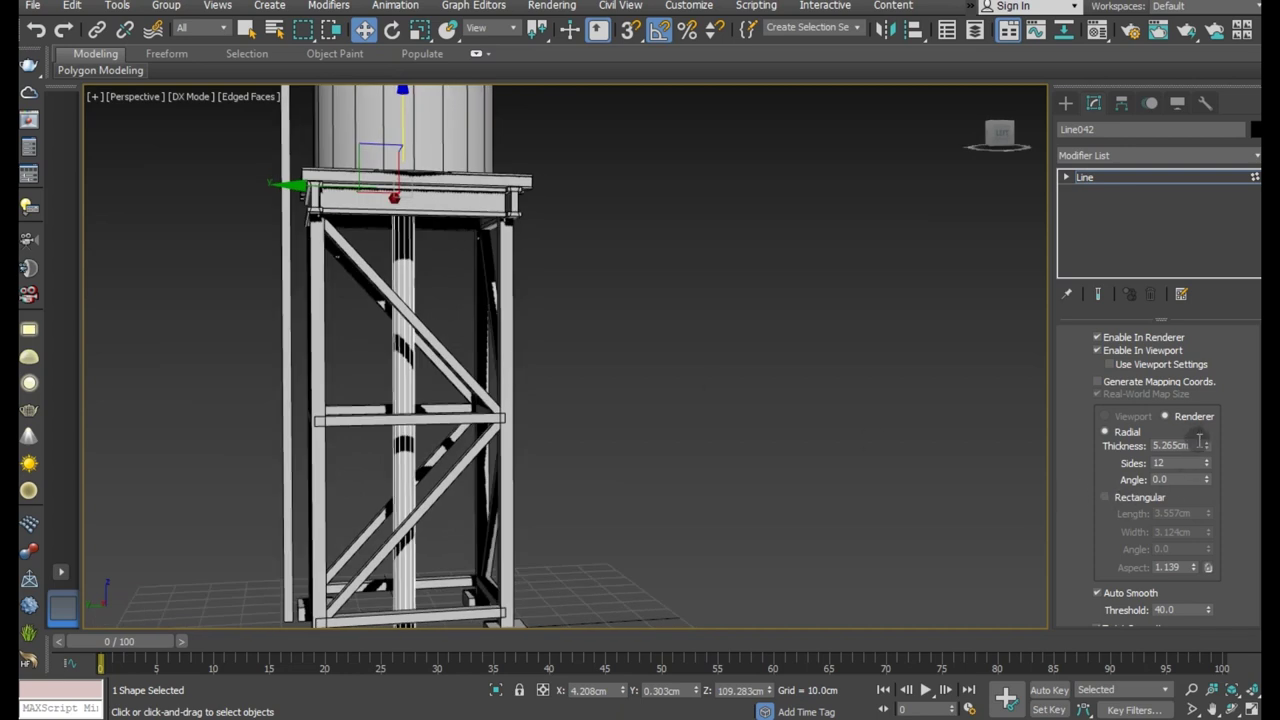
Set the pipe to 8.793 cm thickness, 7 sides and a higher smoothing threshold.
{"action": "left_click_drag", "start_coordinate": [1207, 450], "coordinate": [1206, 466]}
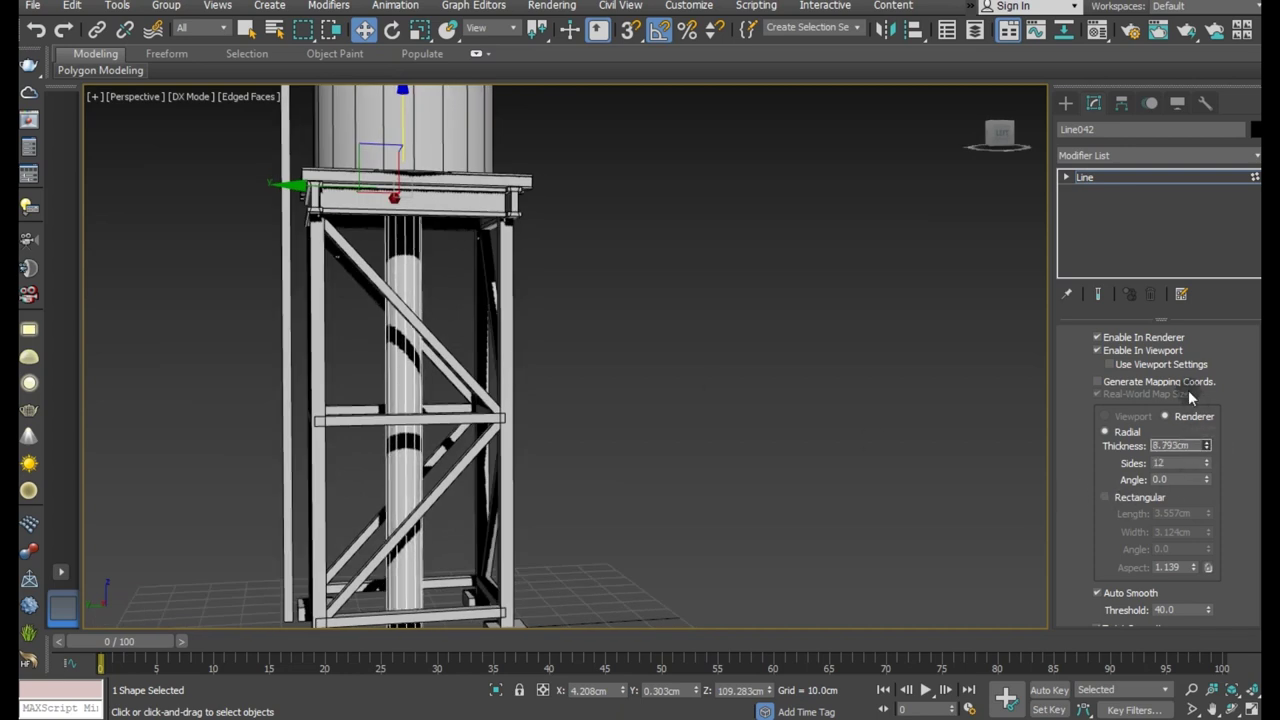
{"action": "left_click", "coordinate": [1207, 467]}
{"action": "left_click", "coordinate": [1207, 467]}
{"action": "left_click", "coordinate": [1207, 467]}
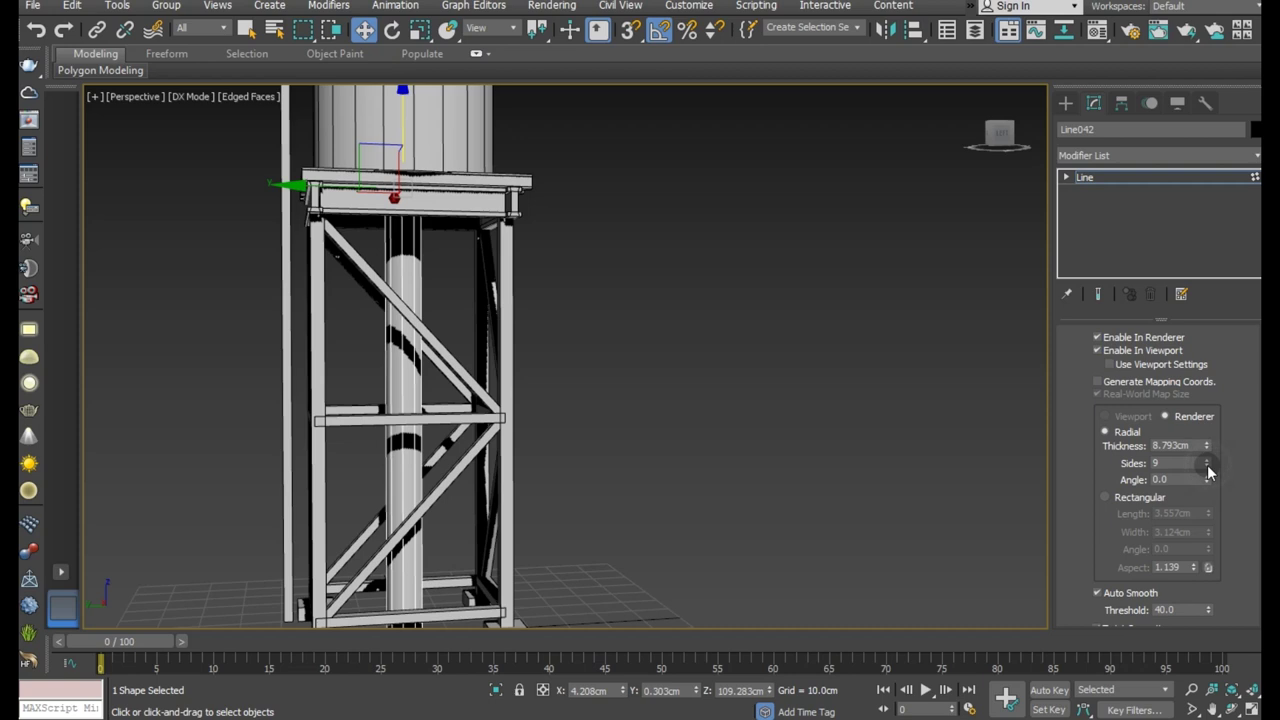
{"action": "left_click", "coordinate": [1207, 467]}
{"action": "left_click", "coordinate": [1207, 467]}
{"action": "left_click_drag", "start_coordinate": [1211, 610], "coordinate": [1214, 550]}
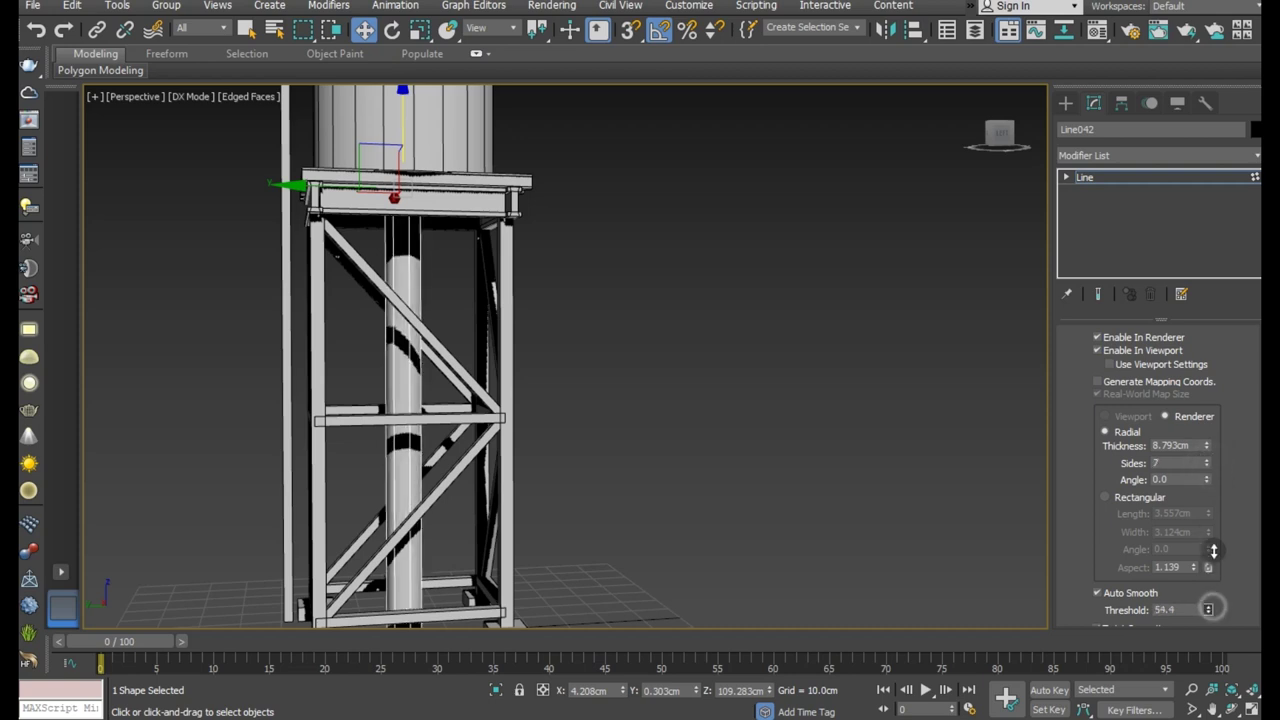
{"action": "left_click", "coordinate": [597, 366]}
{"action": "left_click", "coordinate": [1085, 184]}
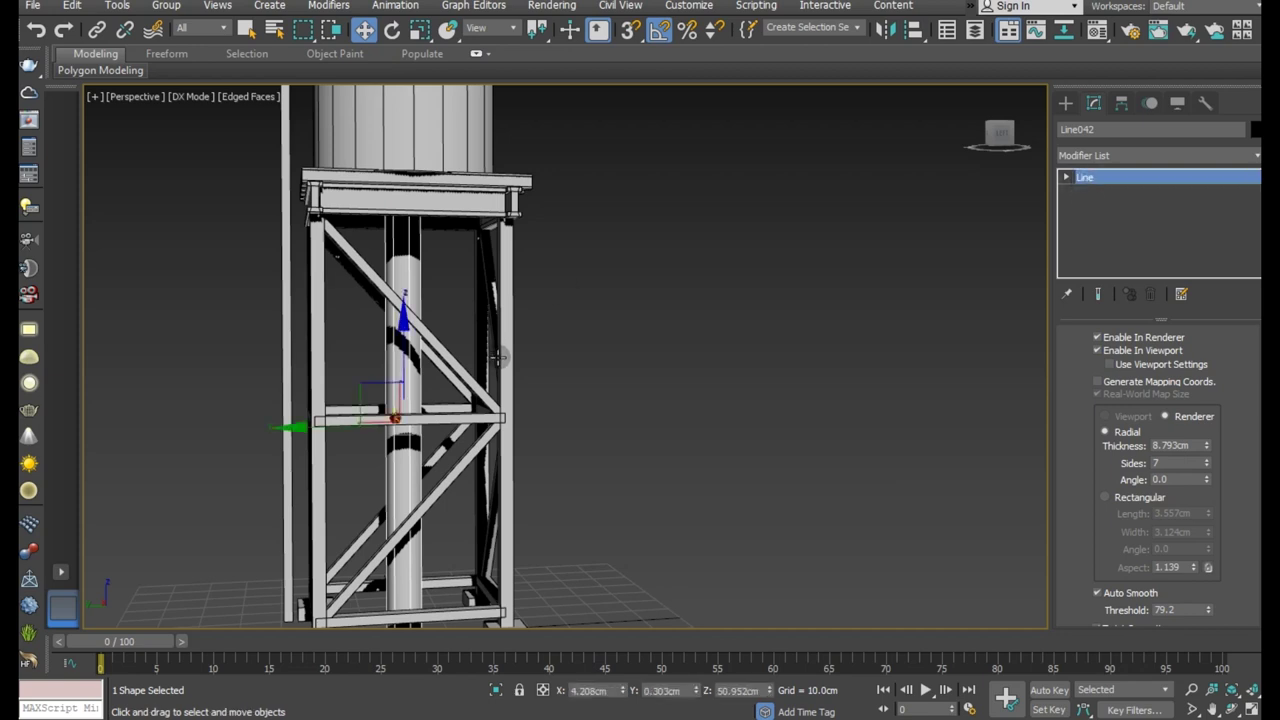
{"action": "scroll", "coordinate": [591, 358], "scroll_direction": "down", "scroll_amount": 5}
{"action": "mouse_move", "coordinate": [655, 393]}
{"action": "middle_mouse_down", "text": "alt"}
{"action": "mouse_move", "coordinate": [709, 414]}
{"action": "mouse_move", "coordinate": [766, 403]}
{"action": "mouse_move", "coordinate": [769, 390]}
{"action": "middle_mouse_up", "text": "alt"}
{"action": "left_click", "coordinate": [623, 363]}
{"action": "mouse_move", "coordinate": [669, 385]}
{"action": "middle_mouse_down", "text": "alt"}
{"action": "mouse_move", "coordinate": [740, 394]}
{"action": "mouse_move", "coordinate": [563, 406]}
{"action": "mouse_move", "coordinate": [640, 420]}
{"action": "middle_mouse_up", "text": "alt"}
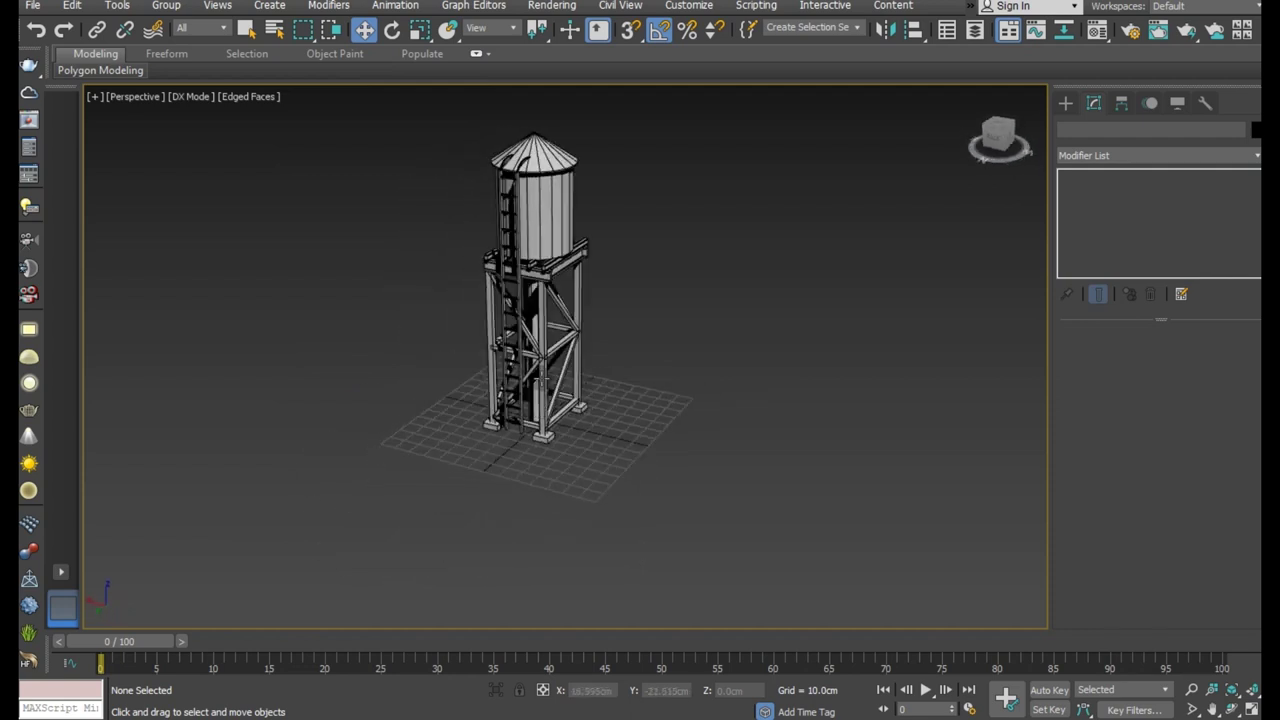
{"action": "scroll", "coordinate": [600, 310], "scroll_direction": "up", "scroll_amount": 3}
{"action": "scroll", "coordinate": [640, 355], "scroll_direction": "down", "scroll_amount": 1}
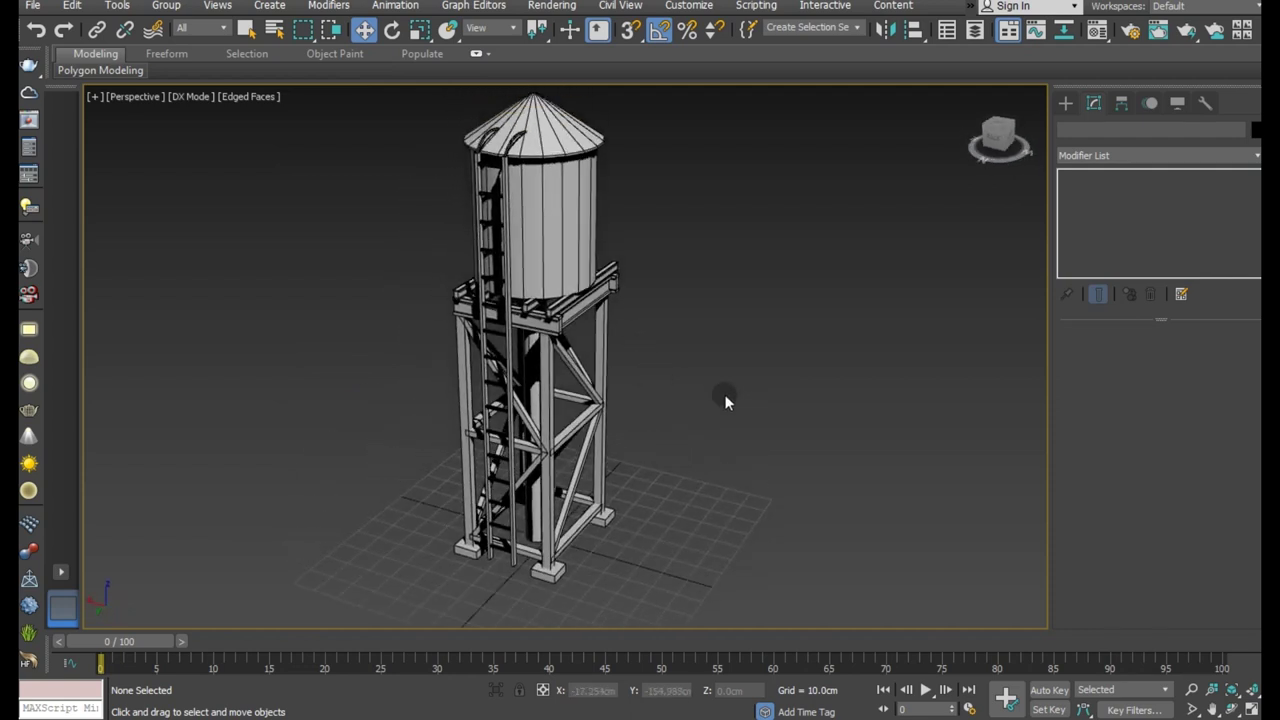
{"action": "middle_click_drag", "start_coordinate": [725, 397], "coordinate": [90, 141], "text": "alt"}
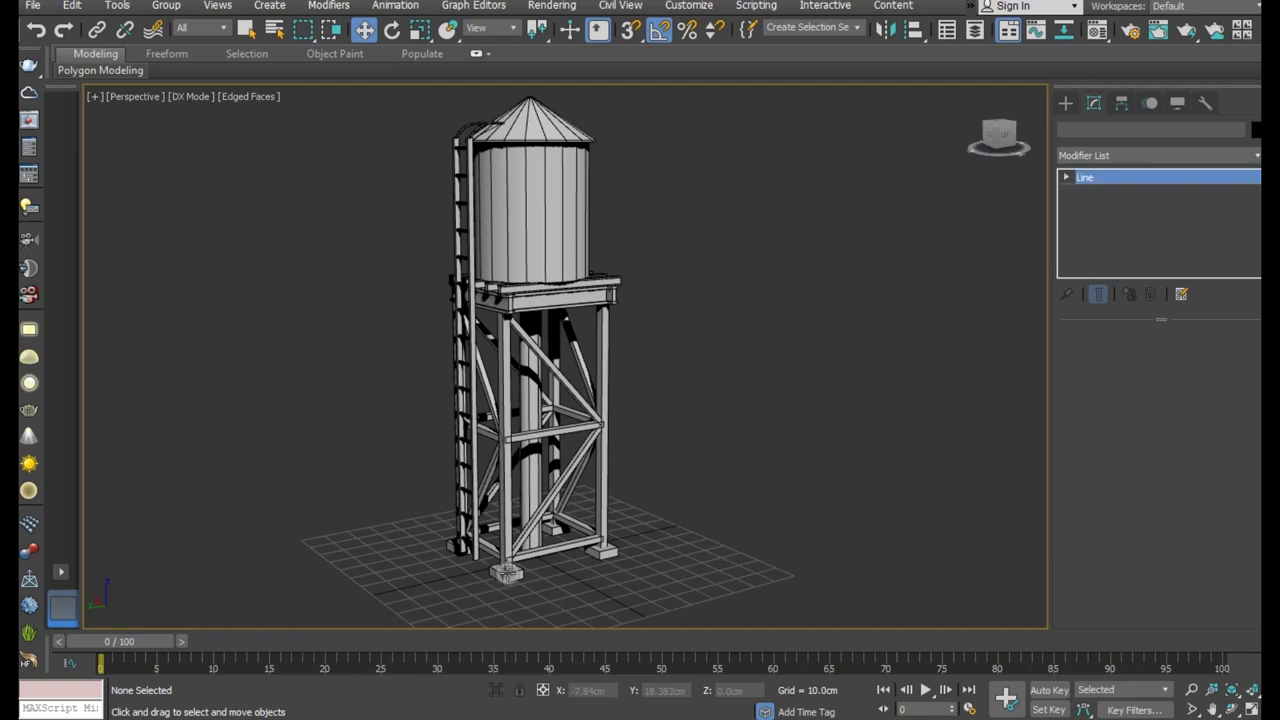
{"action": "left_click", "coordinate": [462, 400]}
{"action": "mouse_move", "coordinate": [617, 517]}
{"action": "middle_mouse_down", "text": "alt"}
{"action": "mouse_move", "coordinate": [282, 528]}
{"action": "mouse_move", "coordinate": [631, 512]}
{"action": "middle_mouse_up", "text": "alt"}
{"action": "left_click", "coordinate": [705, 488]}
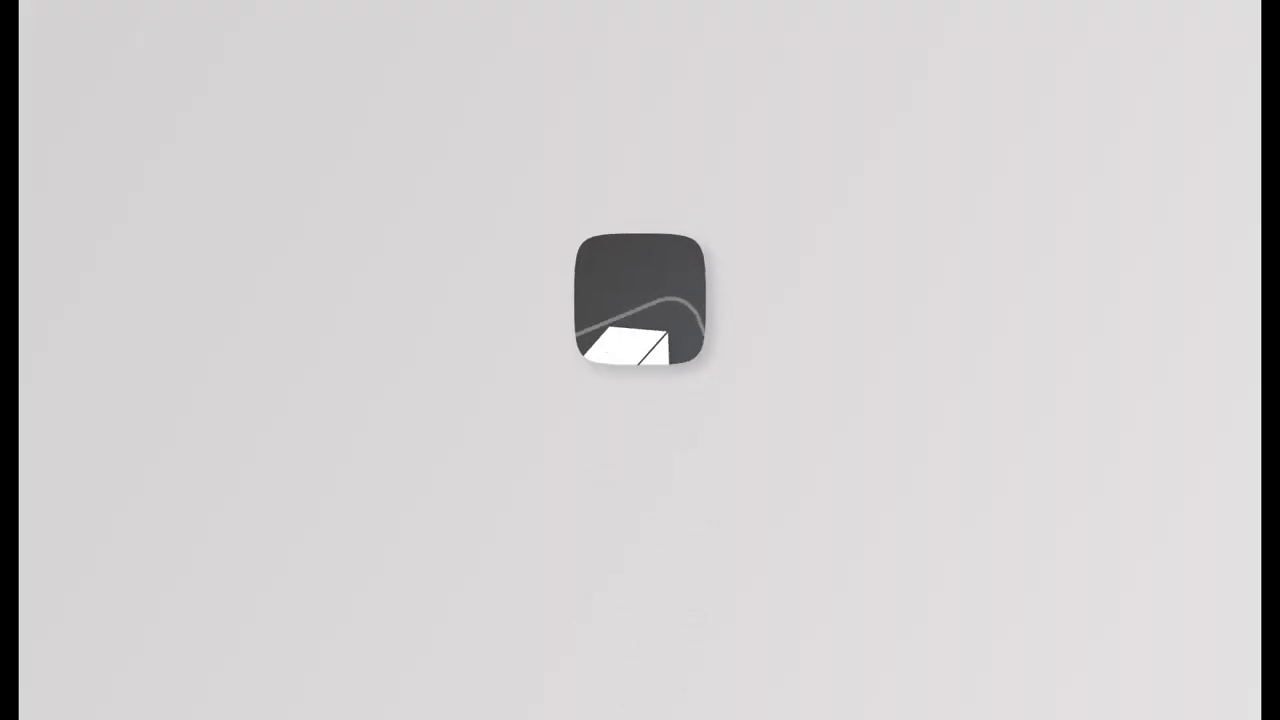